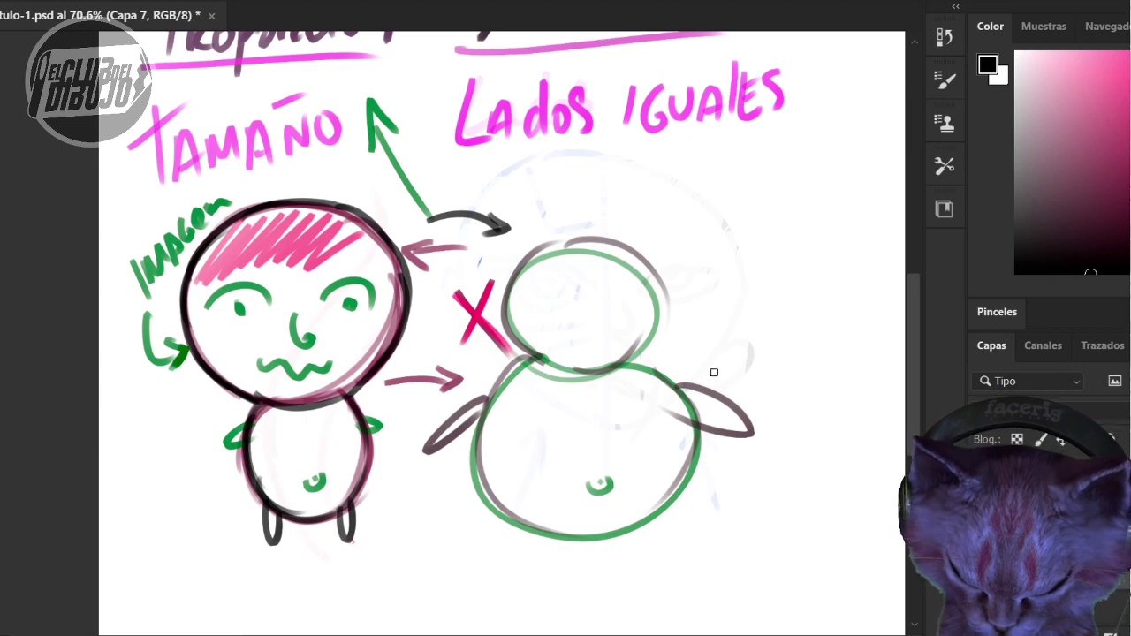
# - Sketch a third figure in black beside the green one, with a large round head, small round body, two legs and two short arms
pyautogui.moveTo(653, 287)
pyautogui.mouseDown()
pyautogui.moveTo(826, 359)
pyautogui.moveTo(803, 168)
pyautogui.moveTo(659, 264)
pyautogui.moveTo(802, 365)
pyautogui.moveTo(875, 229)
pyautogui.moveTo(700, 175)
pyautogui.moveTo(670, 346)
pyautogui.moveTo(853, 319)
pyautogui.moveTo(791, 167)
pyautogui.moveTo(649, 299)
pyautogui.moveTo(828, 372)
pyautogui.mouseUp()
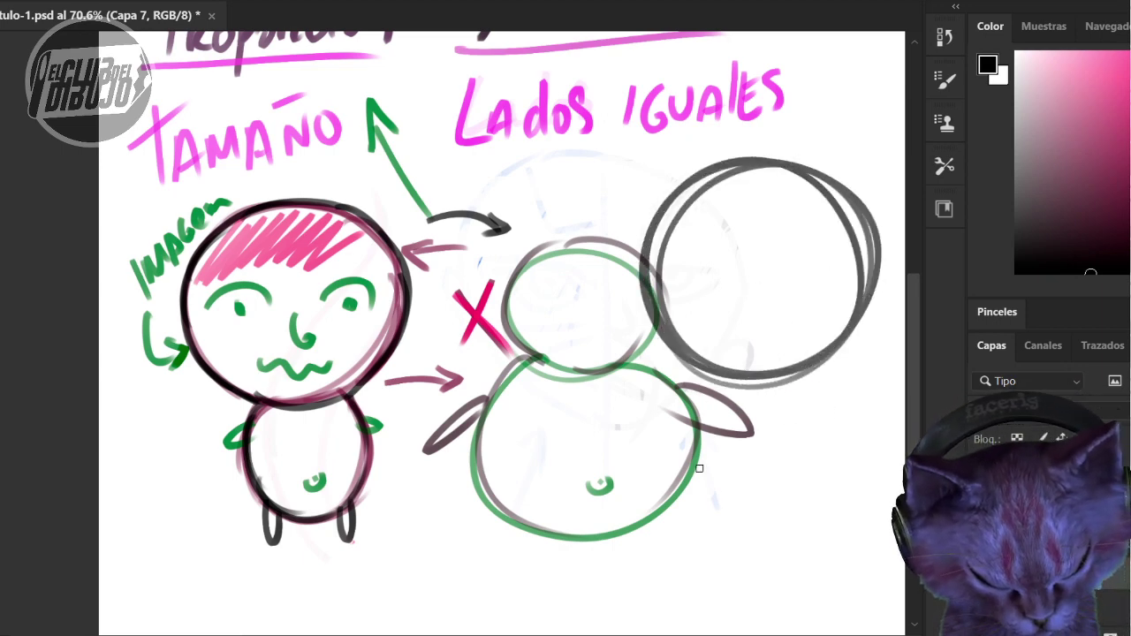
pyautogui.moveTo(819, 473)
pyautogui.mouseDown()
pyautogui.moveTo(736, 378)
pyautogui.moveTo(743, 522)
pyautogui.moveTo(803, 397)
pyautogui.moveTo(703, 453)
pyautogui.moveTo(818, 487)
pyautogui.moveTo(765, 379)
pyautogui.moveTo(719, 503)
pyautogui.moveTo(829, 468)
pyautogui.moveTo(735, 372)
pyautogui.moveTo(732, 556)
pyautogui.moveTo(718, 504)
pyautogui.moveTo(733, 556)
pyautogui.mouseUp()
pyautogui.moveTo(800, 511)
pyautogui.mouseDown()
pyautogui.moveTo(810, 511)
pyautogui.moveTo(804, 553)
pyautogui.mouseUp()
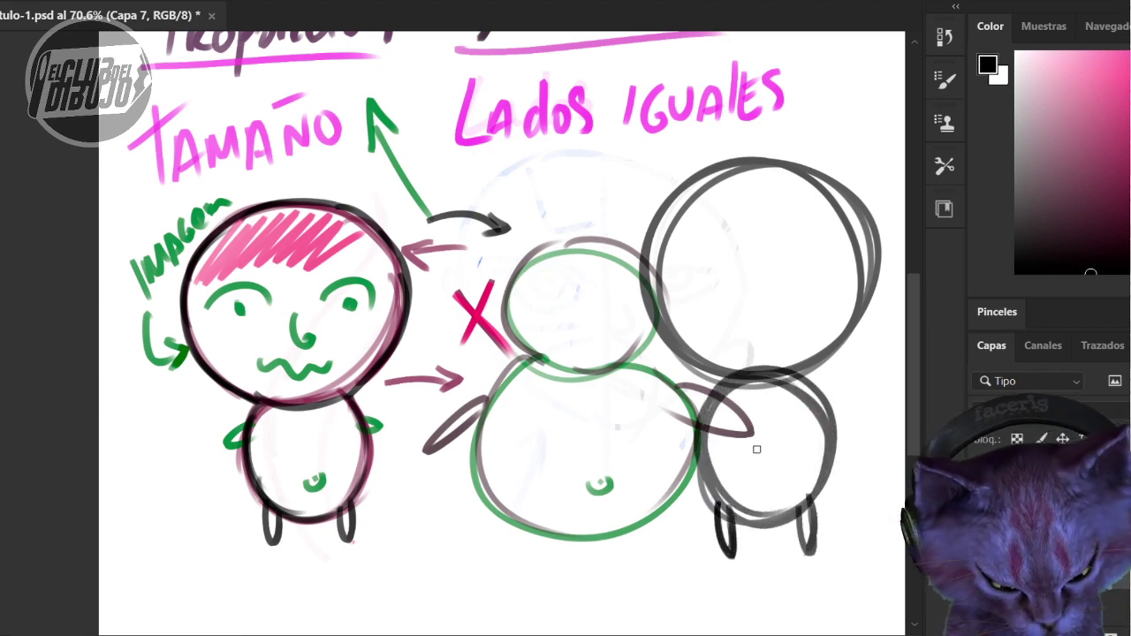
pyautogui.moveTo(698, 412)
pyautogui.mouseDown()
pyautogui.moveTo(681, 429)
pyautogui.moveTo(701, 416)
pyautogui.mouseUp()
pyautogui.moveTo(824, 415)
pyautogui.mouseDown()
pyautogui.moveTo(850, 426)
pyautogui.moveTo(840, 403)
pyautogui.mouseUp()
# - Draw a long curved black arrow from the new figure's head to the first figure's head and a short black arrow at its cheek
pyautogui.moveTo(365, 203); pyautogui.dragTo(667, 193)
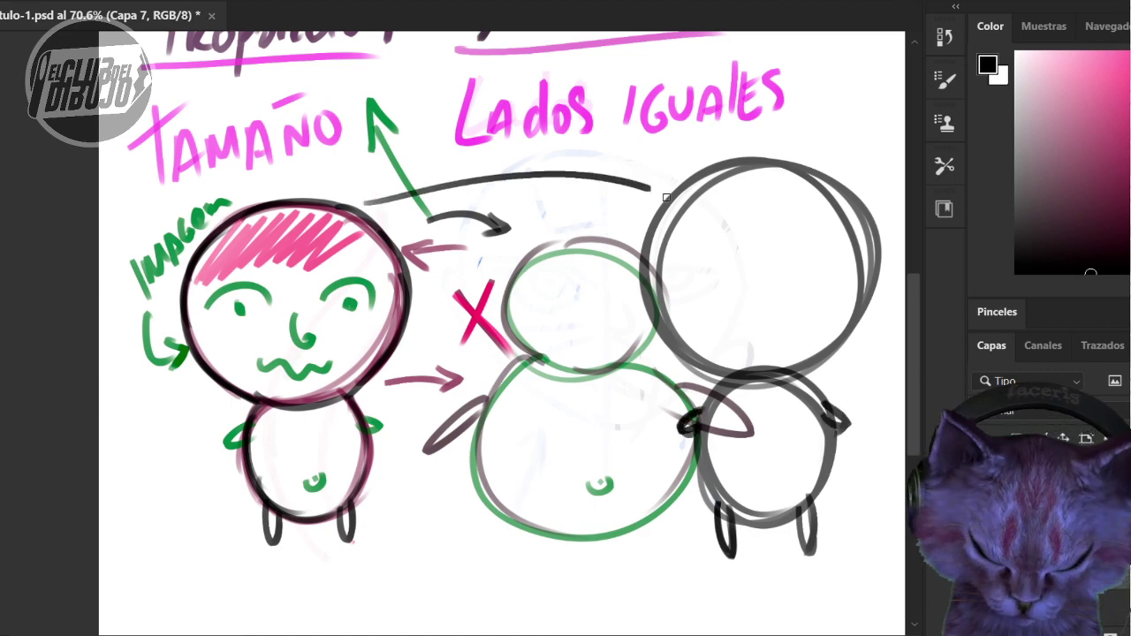
pyautogui.moveTo(375, 198); pyautogui.dragTo(385, 211)
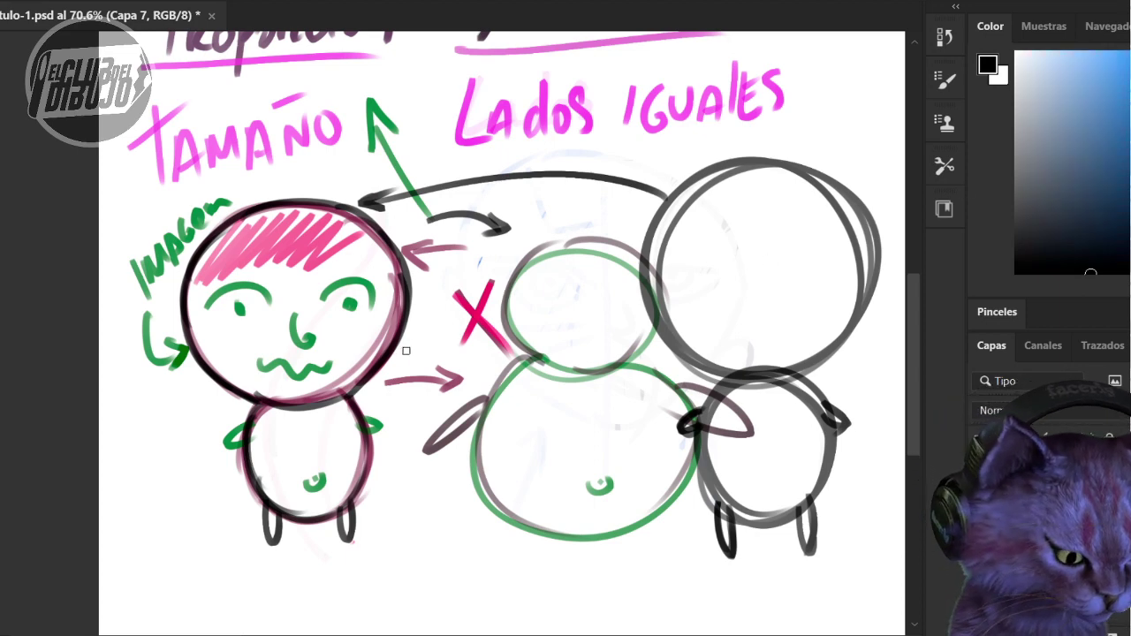
pyautogui.moveTo(400, 352)
pyautogui.mouseDown()
pyautogui.moveTo(478, 350)
pyautogui.moveTo(415, 362)
pyautogui.mouseUp()
# - Choose a medium blue and draw a frowning face with brows, eyes and a mouth on the middle figure
pyautogui.click(1098, 106)
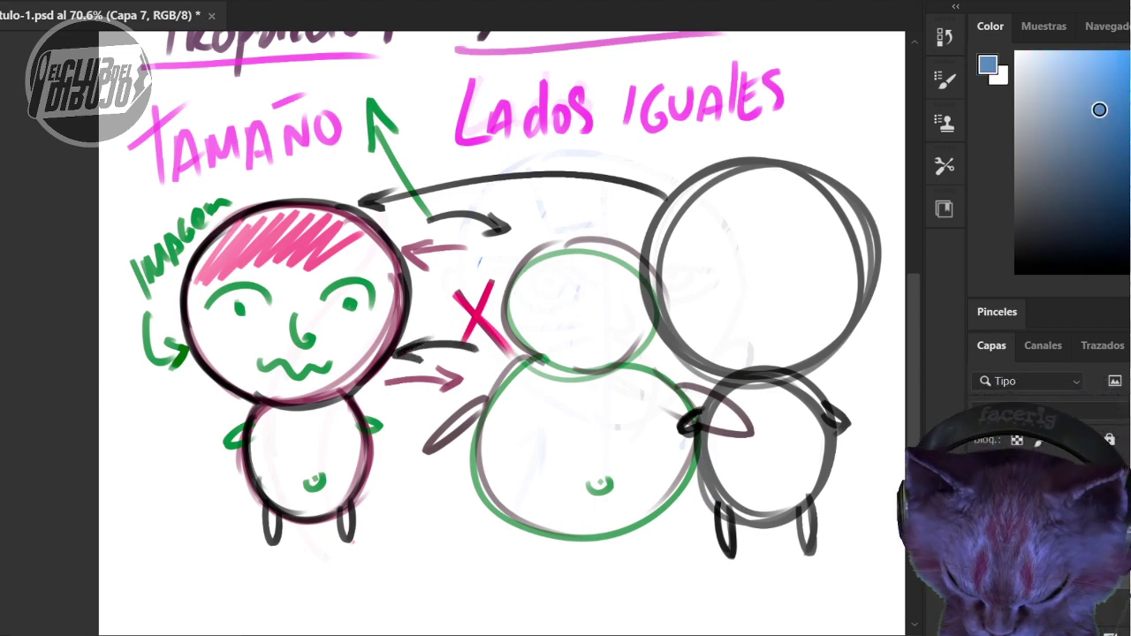
pyautogui.moveTo(523, 313)
pyautogui.mouseDown()
pyautogui.moveTo(572, 318)
pyautogui.moveTo(555, 325)
pyautogui.moveTo(645, 307)
pyautogui.mouseUp()
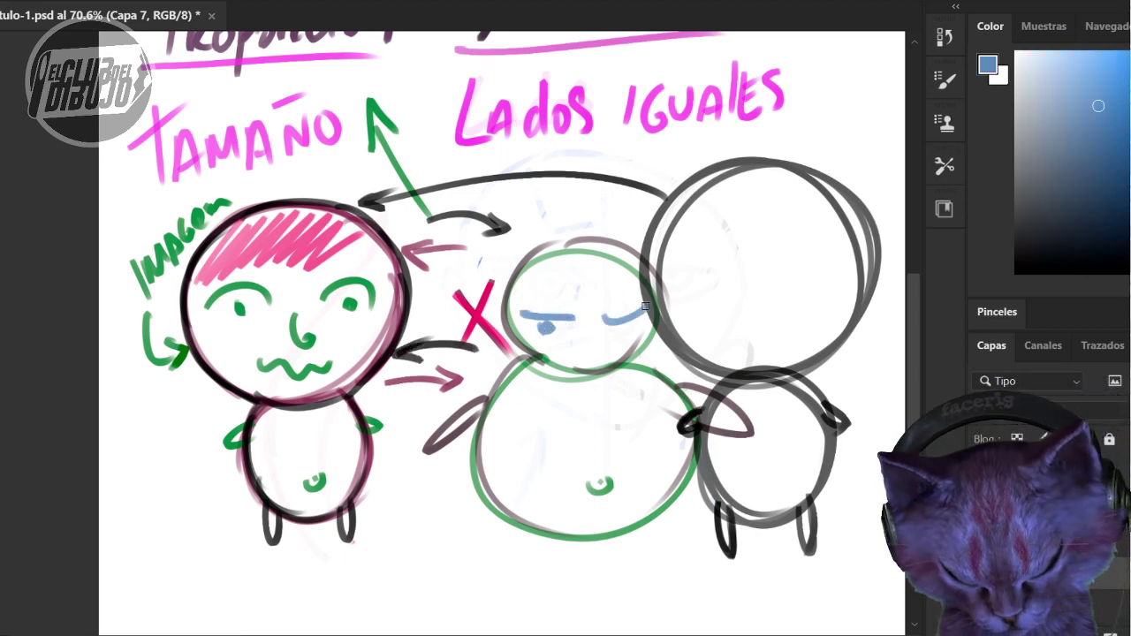
pyautogui.moveTo(614, 345); pyautogui.dragTo(571, 349)
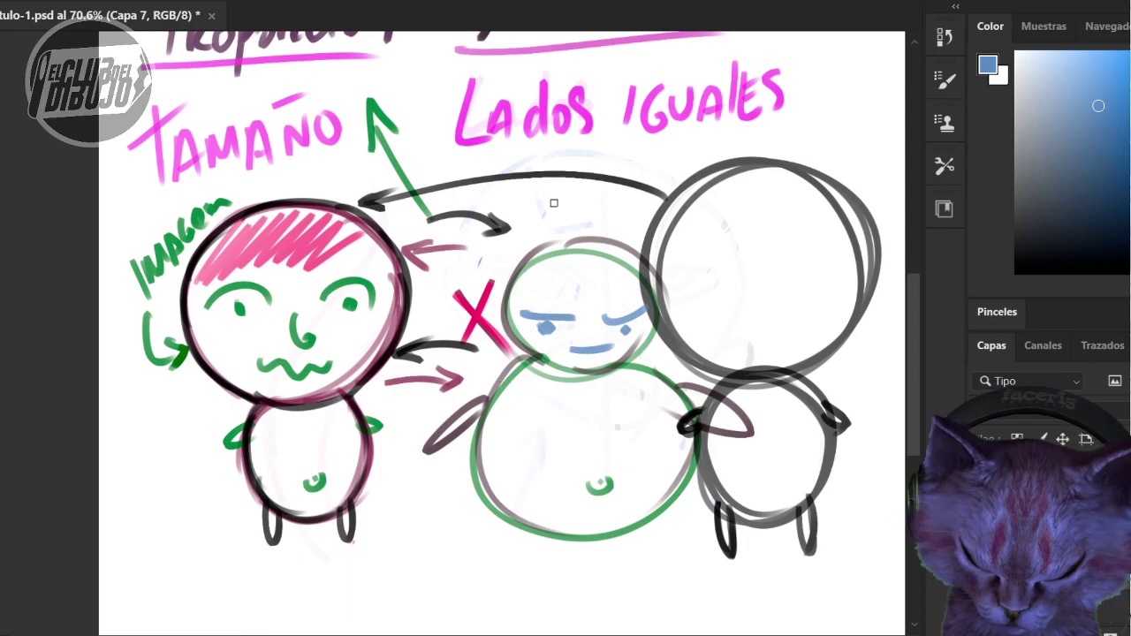
# - Examine the handwritten headings Proporción with Tamaño and Simetría with Lados iguales up close
pyautogui.moveTo(543, 217); pyautogui.dragTo(585, 273)
pyautogui.moveTo(529, 142); pyautogui.dragTo(570, 227)
pyautogui.moveTo(717, 231); pyautogui.dragTo(782, 340)
pyautogui.scroll(3, 601, 296)
pyautogui.moveTo(652, 383); pyautogui.dragTo(681, 288)
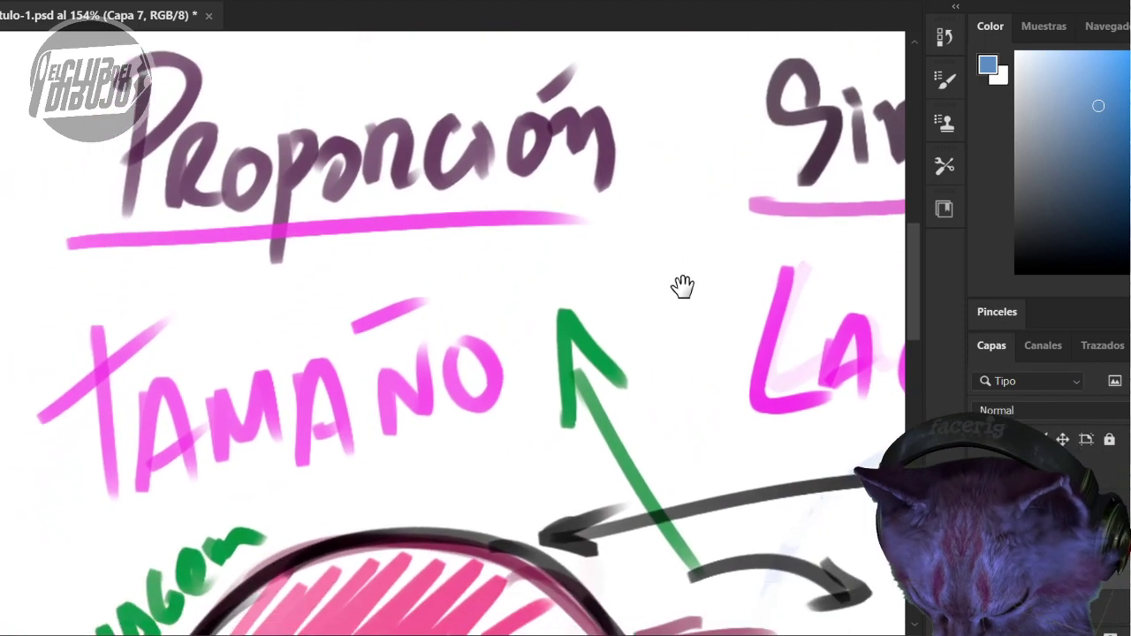
pyautogui.moveTo(658, 363); pyautogui.dragTo(547, 381)
pyautogui.moveTo(722, 290); pyautogui.dragTo(598, 391)
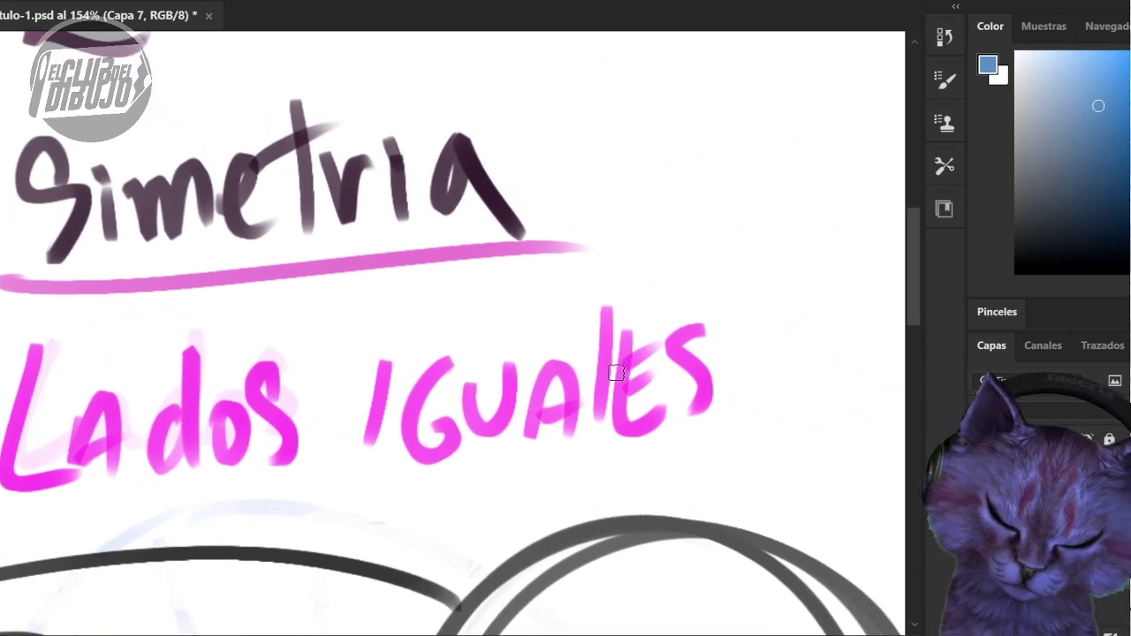
pyautogui.moveTo(715, 379); pyautogui.dragTo(628, 374)
pyautogui.moveTo(704, 482); pyautogui.dragTo(598, 371)
pyautogui.moveTo(675, 422)
pyautogui.mouseDown()
pyautogui.moveTo(649, 422)
pyautogui.moveTo(656, 381)
pyautogui.mouseUp()
# - Hide the smaller jumping Captain America picture so that only the large chibi version is shown, enlarged on its head
pyautogui.press('Delete')
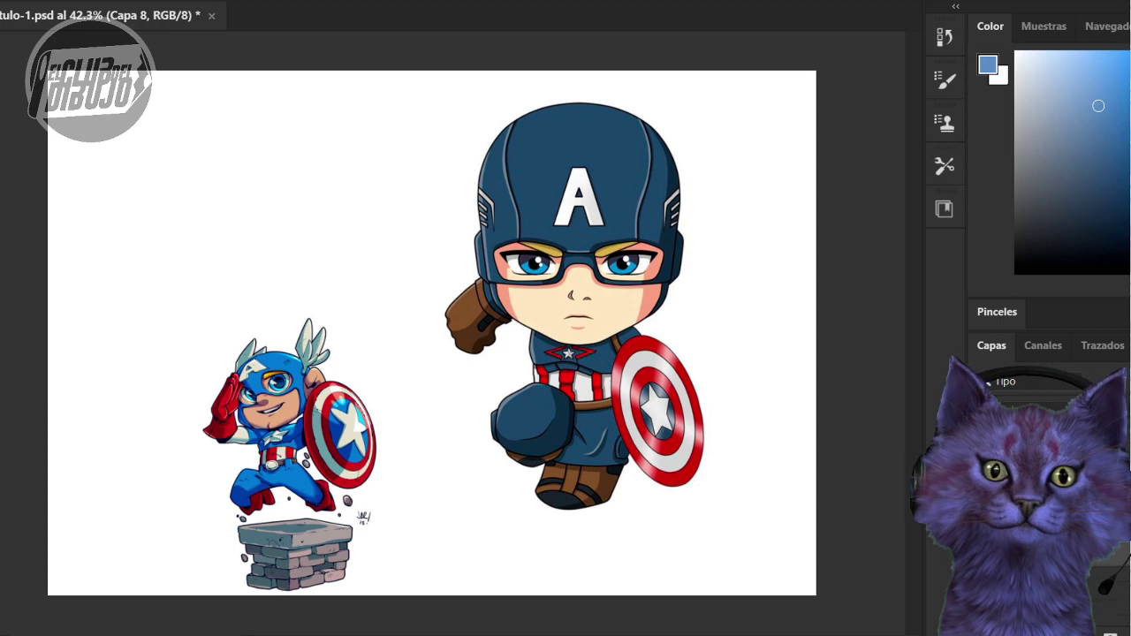
pyautogui.hotkey('ctrl', ',')
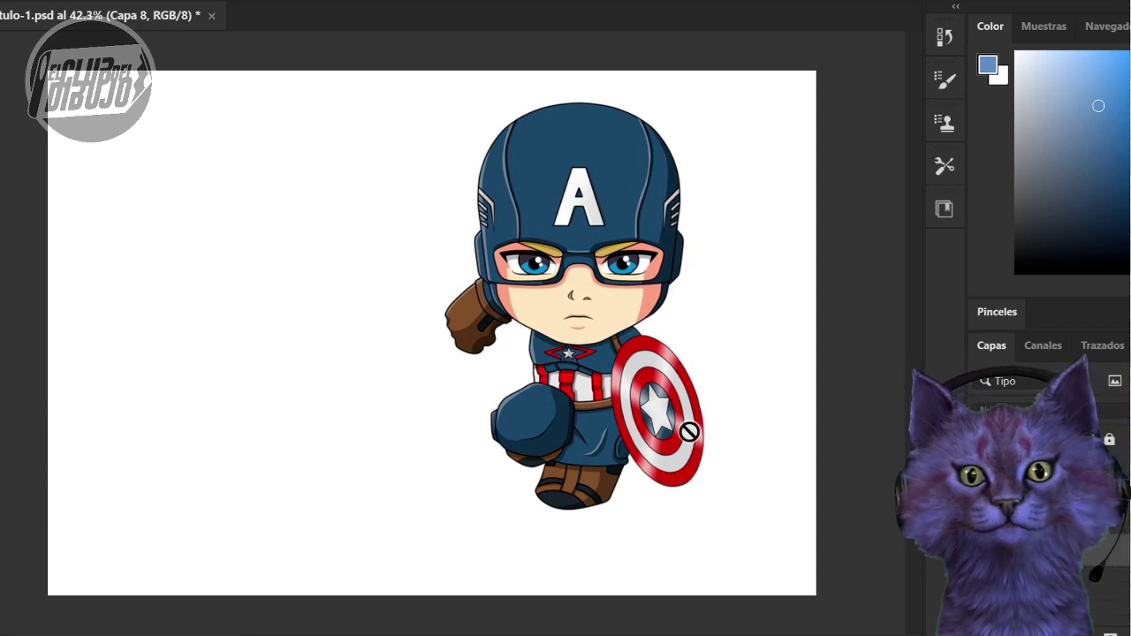
pyautogui.press('z')
pyautogui.moveTo(668, 398); pyautogui.dragTo(751, 414)
pyautogui.press('space')
pyautogui.moveTo(679, 387); pyautogui.dragTo(618, 429)
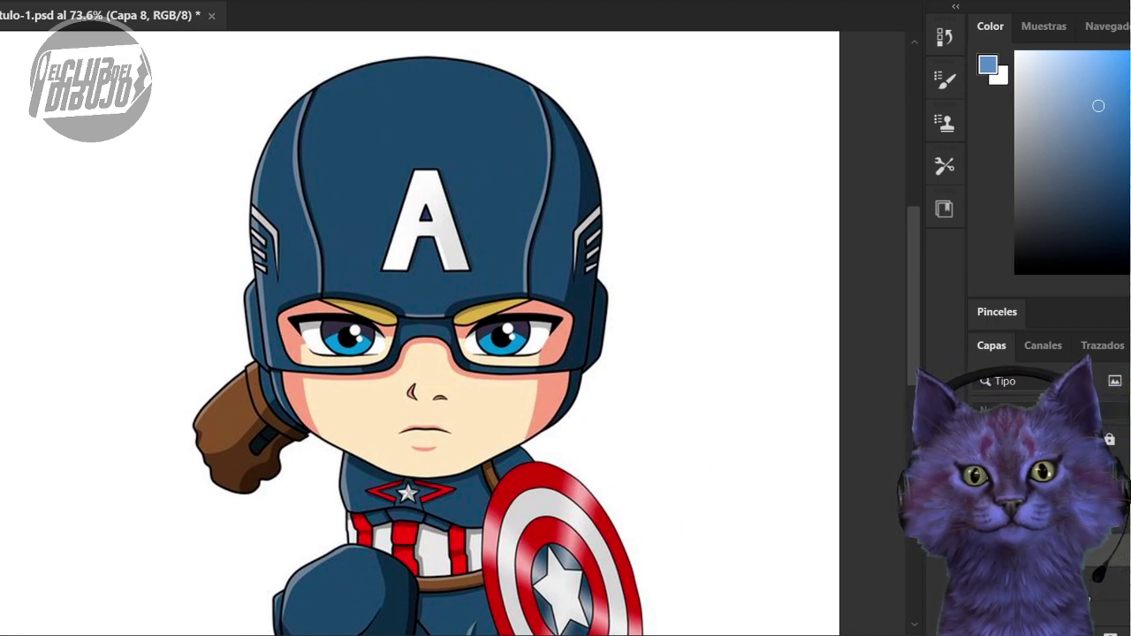
# - Set the painting colour to bright green and make layer Capa 8 active, with the handwritten notes on Capa 7 hidden
pyautogui.click(1109, 583)
pyautogui.click(1130, 184)
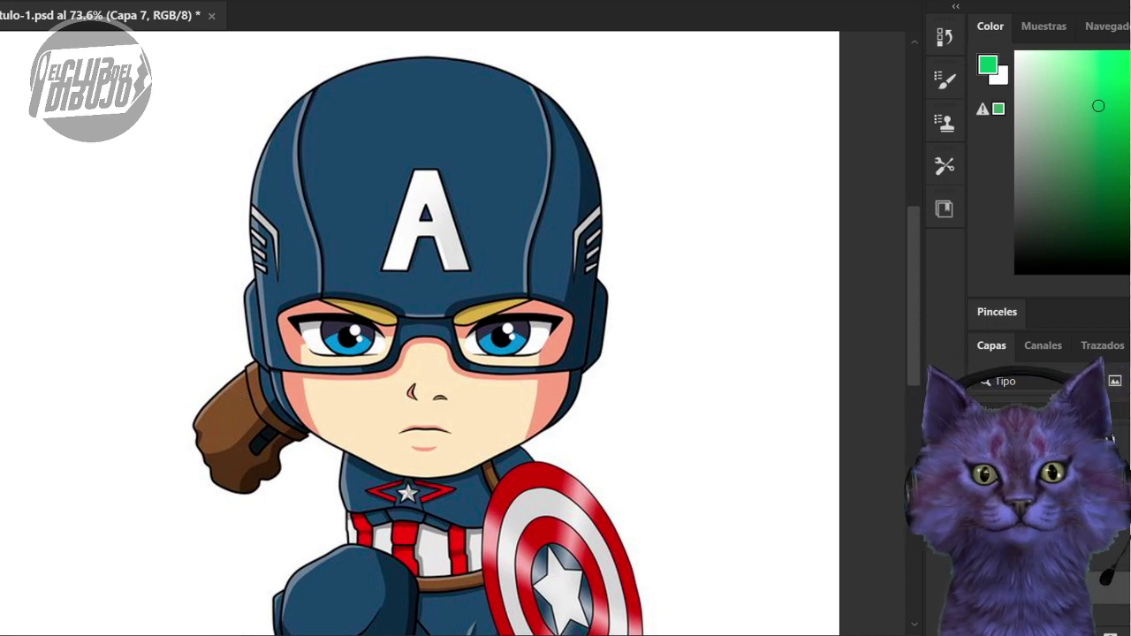
pyautogui.click(1126, 109)
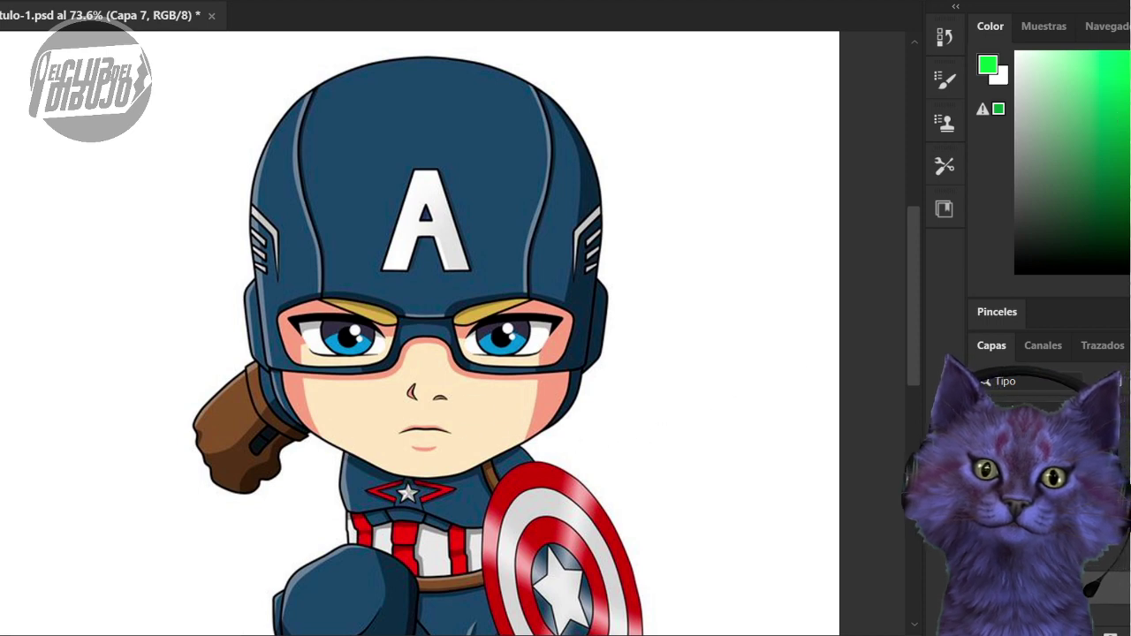
pyautogui.click(983, 588)
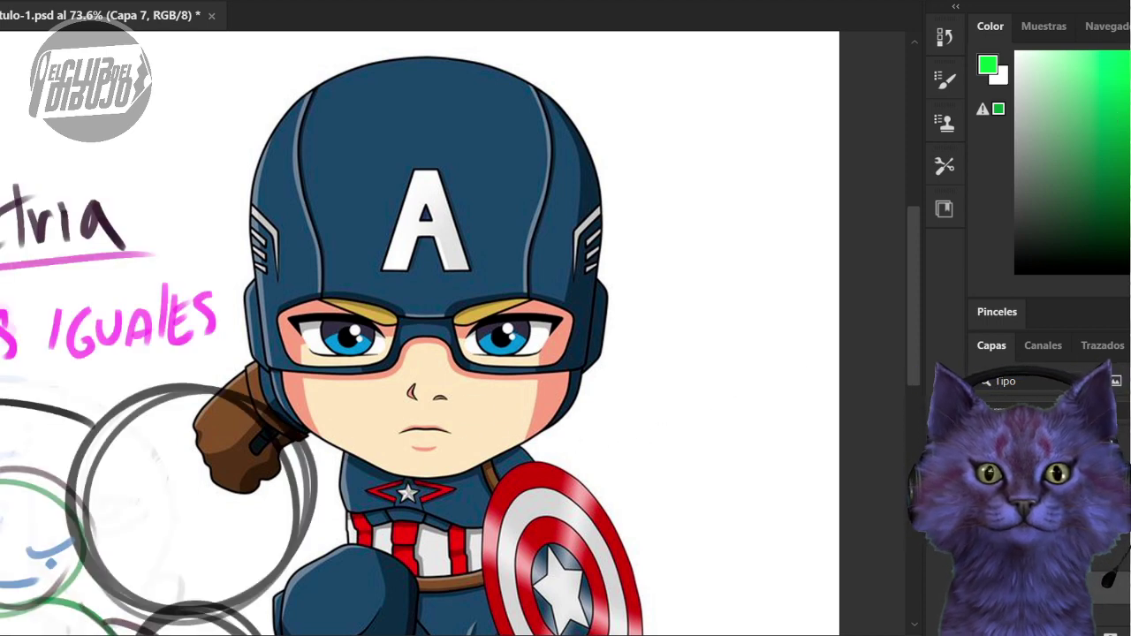
pyautogui.click(1090, 579)
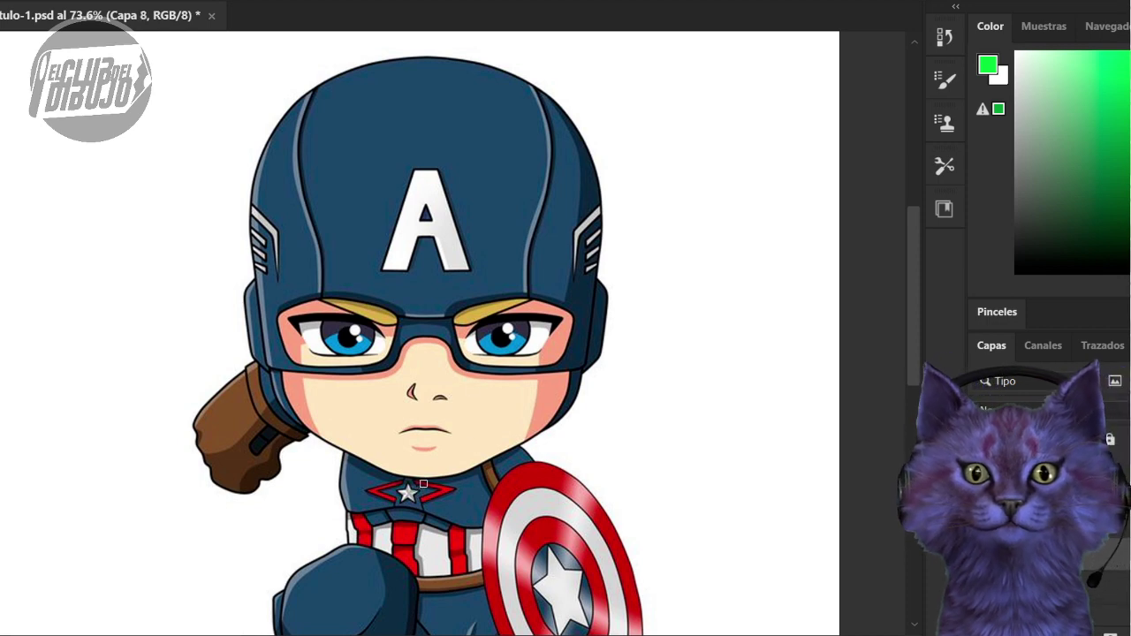
# - Draw a straight green frame around Captain America's head and divide it into quarters with a vertical and a horizontal line
pyautogui.moveTo(409, 487)
pyautogui.mouseDown()
pyautogui.moveTo(127, 541)
pyautogui.moveTo(529, 510)
pyautogui.moveTo(737, 513)
pyautogui.moveTo(735, 471)
pyautogui.mouseUp()
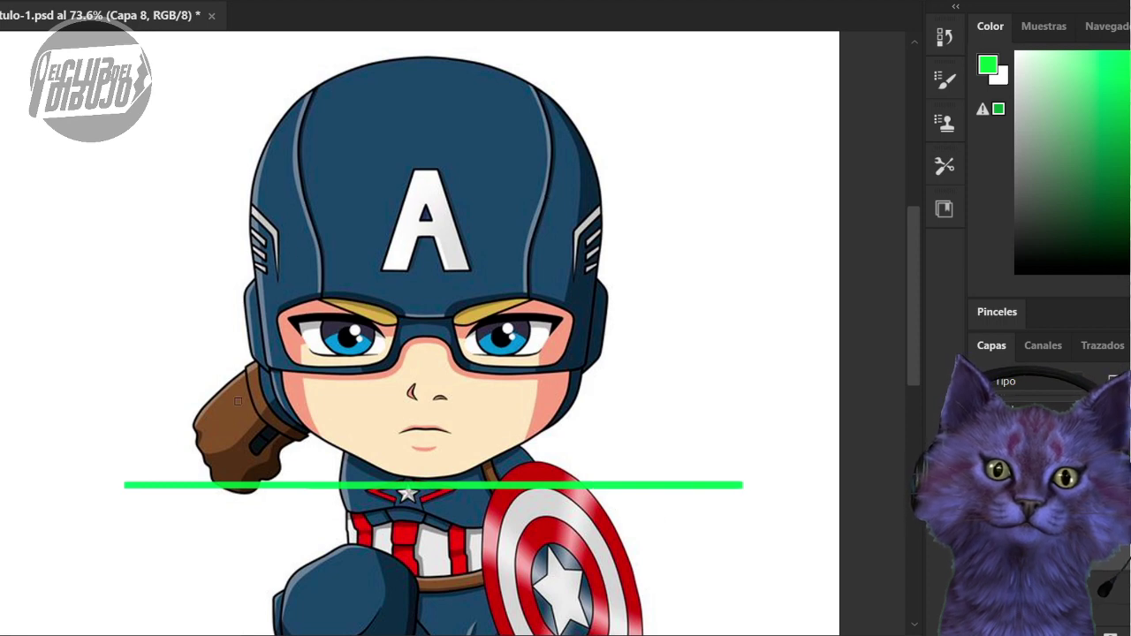
pyautogui.moveTo(233, 483)
pyautogui.mouseDown()
pyautogui.moveTo(219, 95)
pyautogui.moveTo(228, 60)
pyautogui.moveTo(574, 61)
pyautogui.mouseUp()
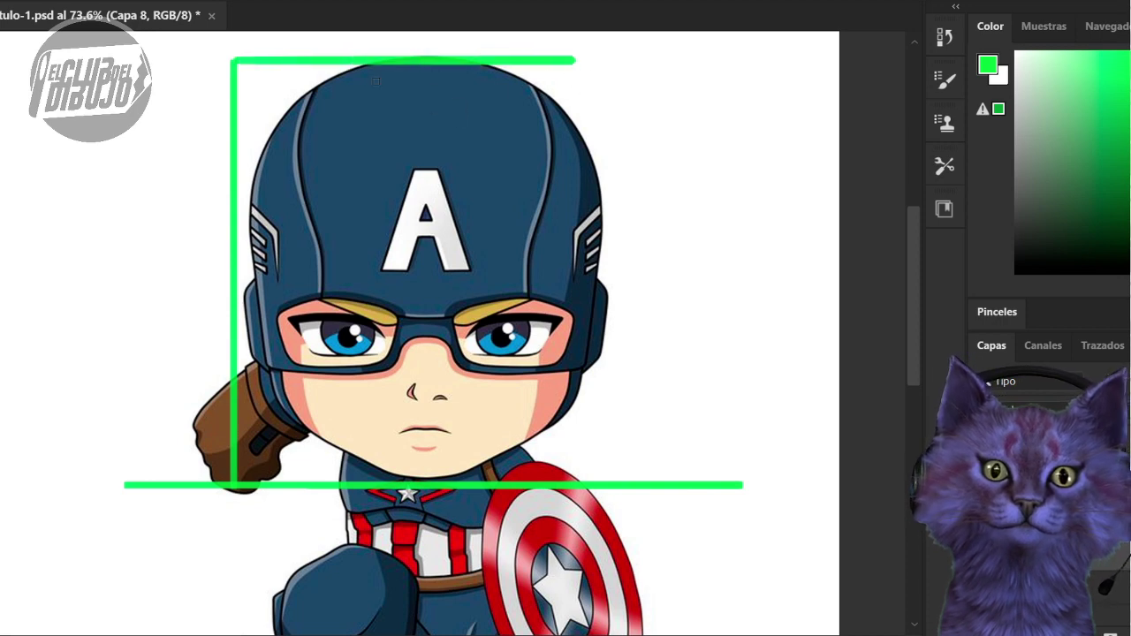
pyautogui.hotkey('ctrl', 'z')
pyautogui.moveTo(231, 57)
pyautogui.mouseDown()
pyautogui.moveTo(593, 26)
pyautogui.moveTo(671, 36)
pyautogui.mouseUp()
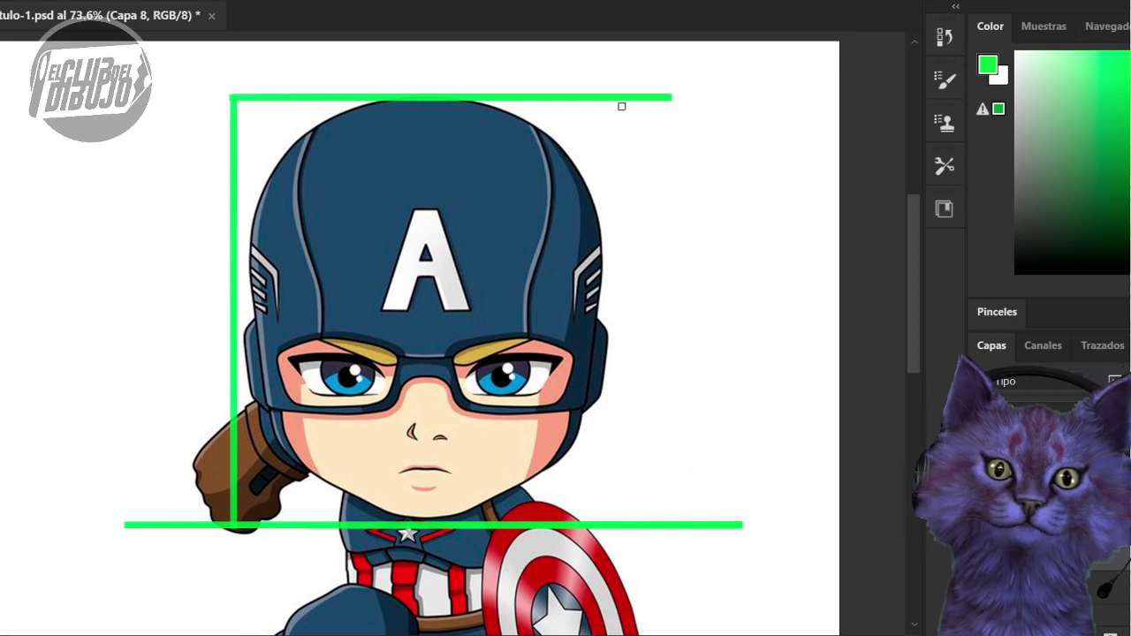
pyautogui.moveTo(621, 106); pyautogui.dragTo(628, 521)
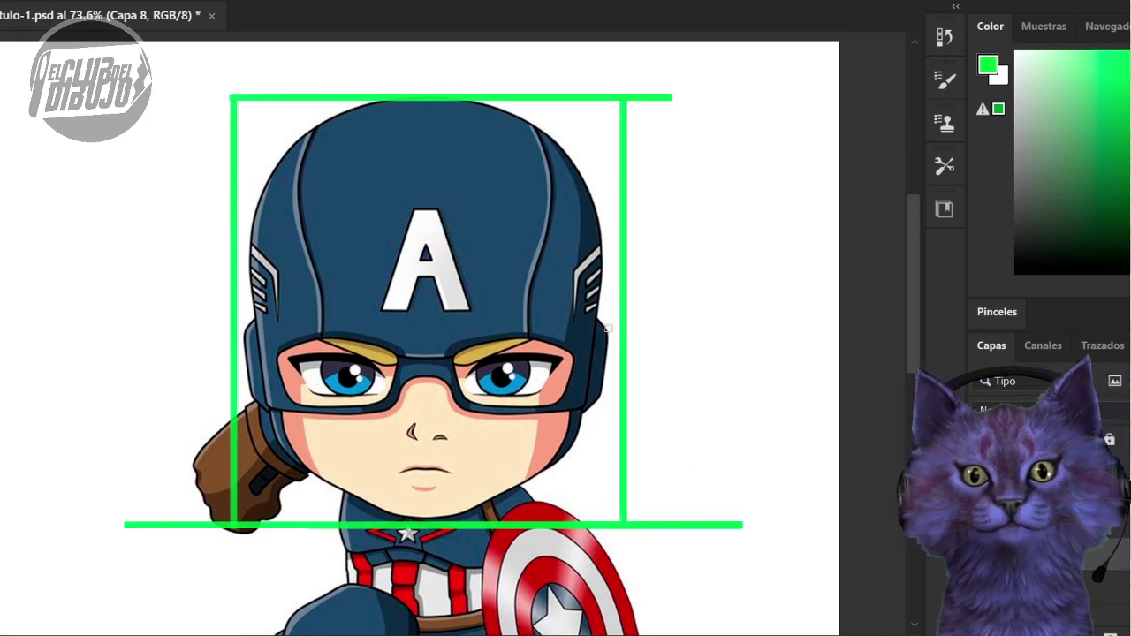
pyautogui.moveTo(423, 99)
pyautogui.mouseDown()
pyautogui.moveTo(450, 520)
pyautogui.moveTo(423, 523)
pyautogui.mouseUp()
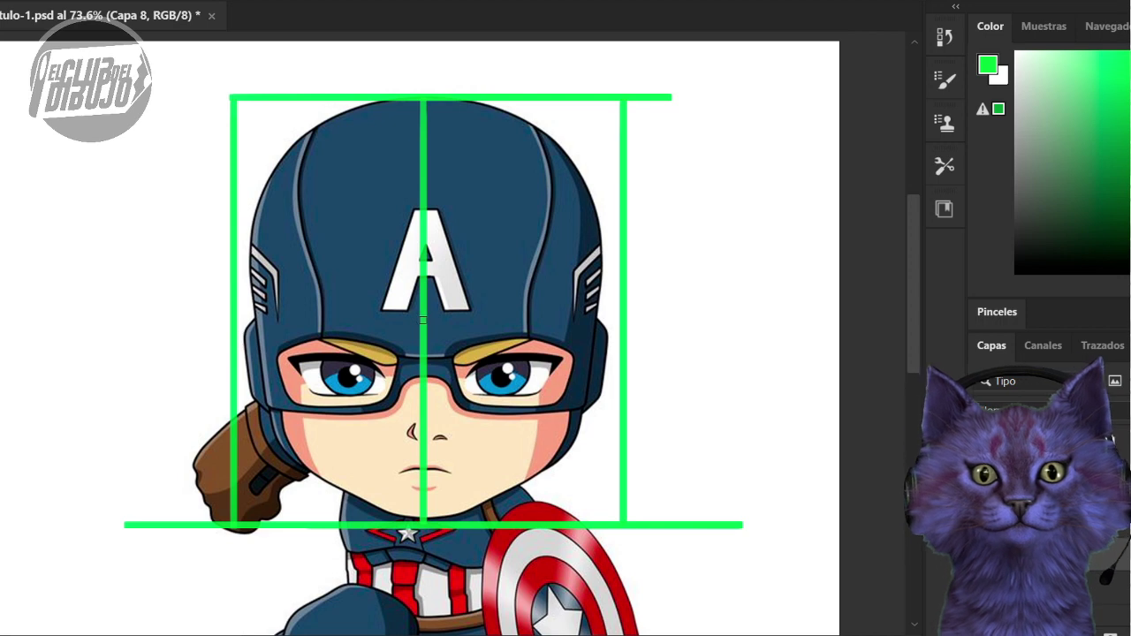
pyautogui.moveTo(426, 314)
pyautogui.mouseDown()
pyautogui.moveTo(238, 329)
pyautogui.moveTo(484, 330)
pyautogui.moveTo(622, 348)
pyautogui.mouseUp()
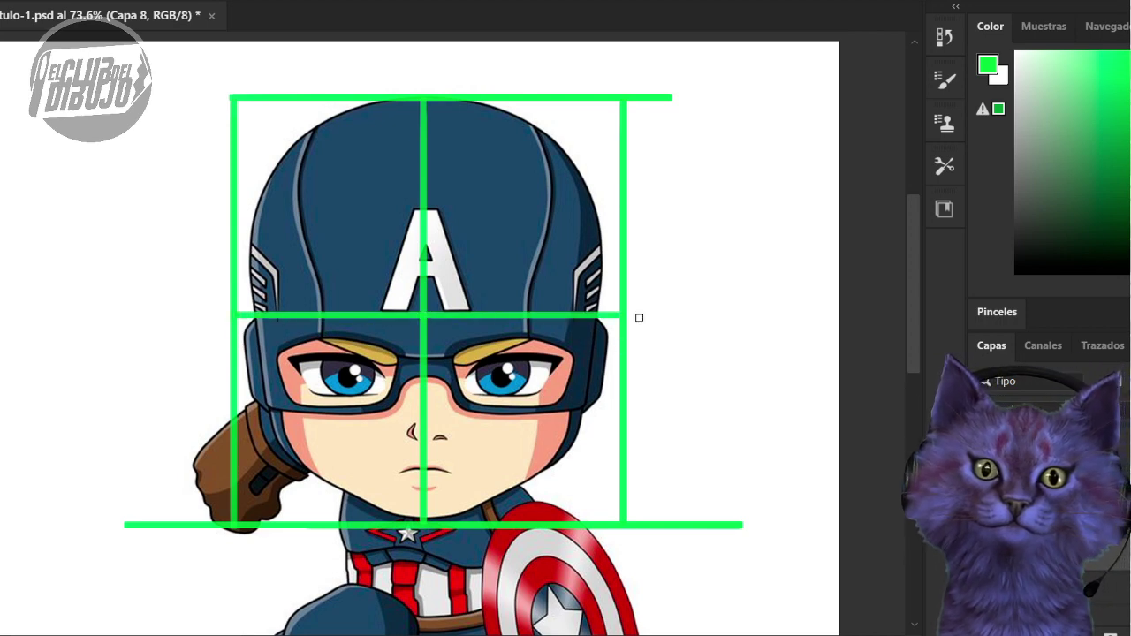
# - Select a wide rectangle over the body just below the green baseline and fill it with black
pyautogui.moveTo(681, 498)
pyautogui.mouseDown()
pyautogui.moveTo(636, 494)
pyautogui.moveTo(588, 432)
pyautogui.mouseUp()
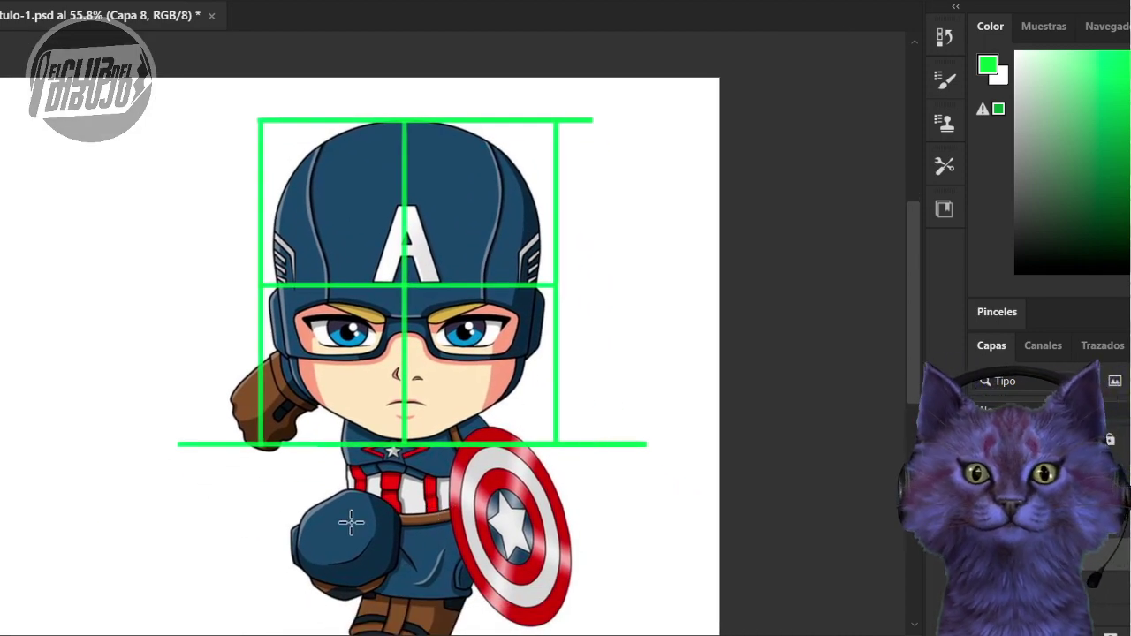
pyautogui.moveTo(226, 439)
pyautogui.mouseDown()
pyautogui.moveTo(483, 565)
pyautogui.moveTo(623, 581)
pyautogui.moveTo(616, 531)
pyautogui.moveTo(303, 530)
pyautogui.moveTo(216, 445)
pyautogui.mouseUp()
pyautogui.hotkey('ctrl', 'd')
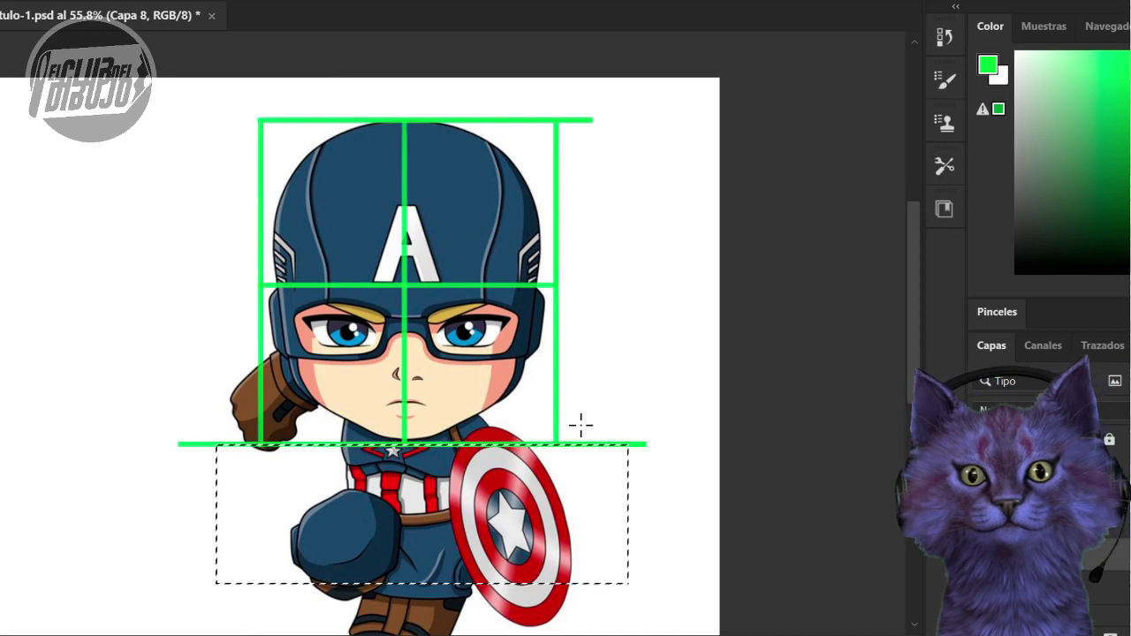
pyautogui.click(1081, 272)
pyautogui.press('g')
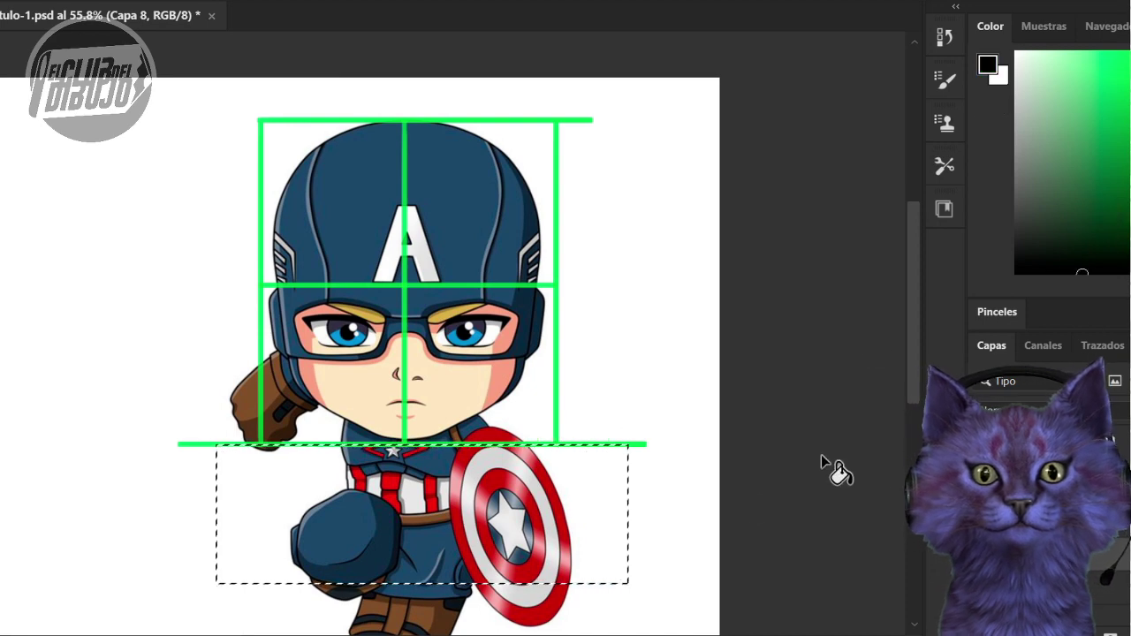
pyautogui.click(472, 522)
pyautogui.hotkey('ctrl', 'd')
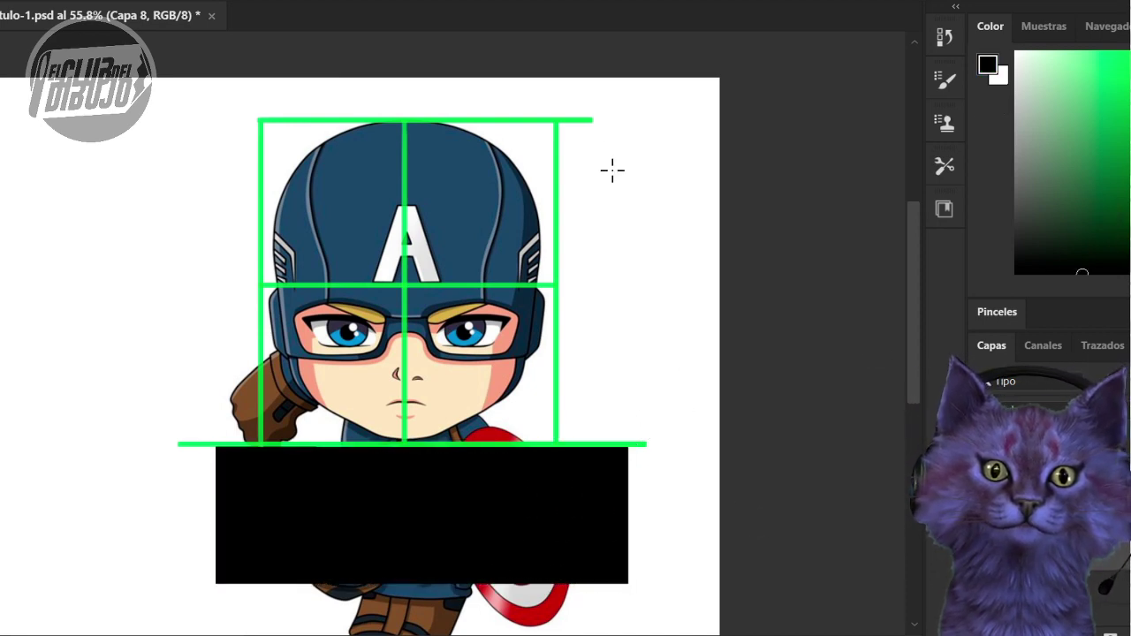
# - Fill tall rectangular selections on both sides of the green head frame with black
pyautogui.moveTo(560, 101); pyautogui.dragTo(687, 548)
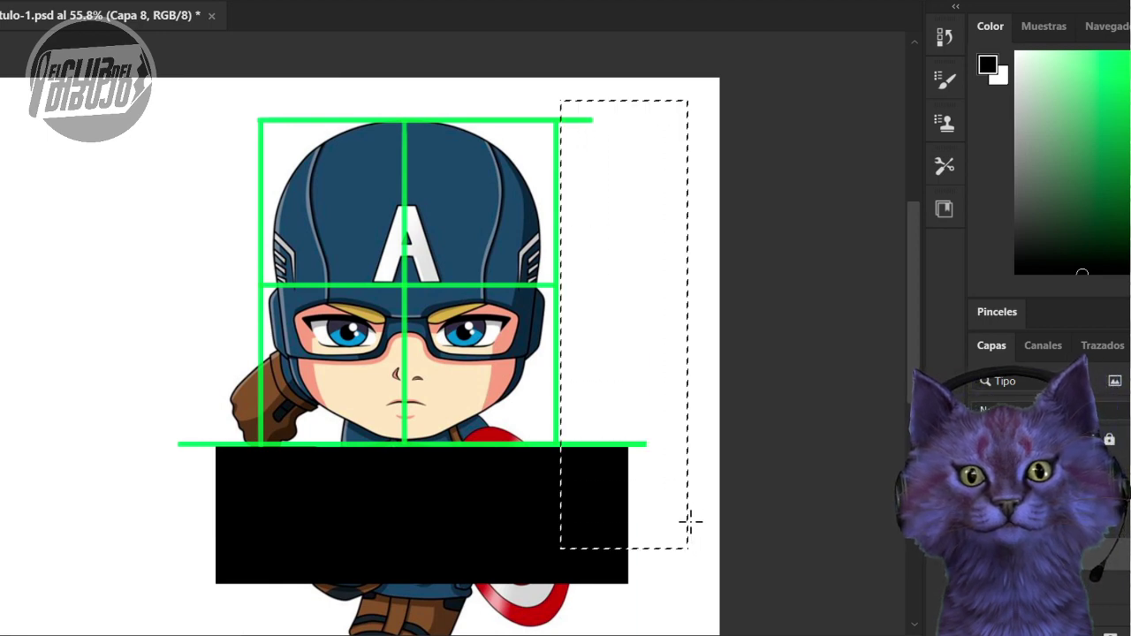
pyautogui.press('g')
pyautogui.click(659, 354)
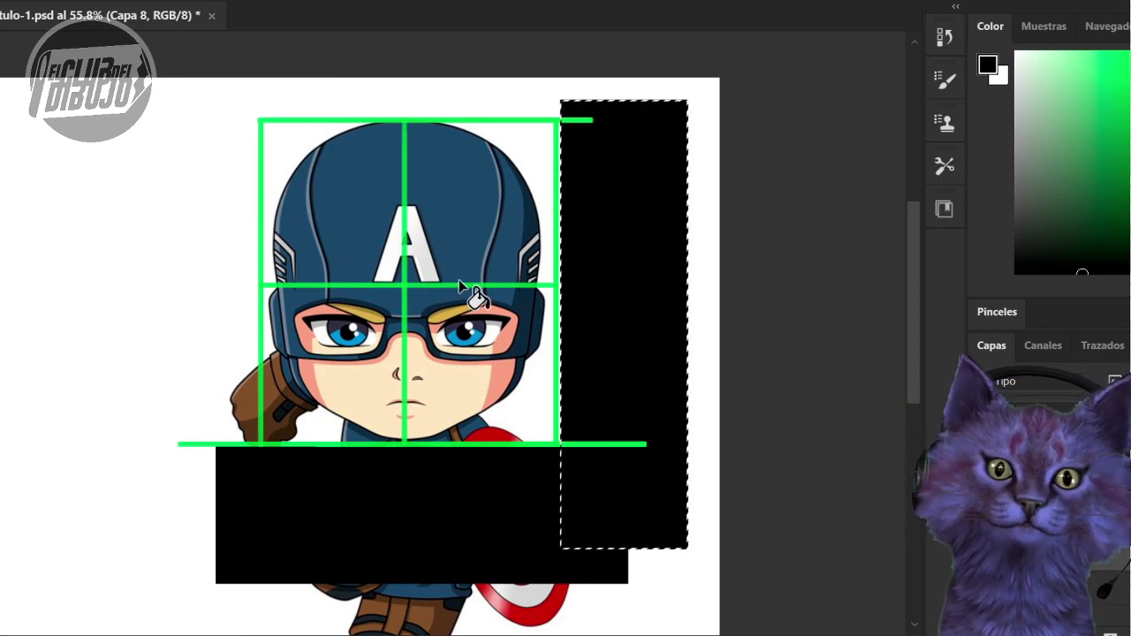
pyautogui.press('m')
pyautogui.moveTo(130, 85)
pyautogui.mouseDown()
pyautogui.moveTo(173, 207)
pyautogui.moveTo(247, 541)
pyautogui.moveTo(261, 547)
pyautogui.mouseUp()
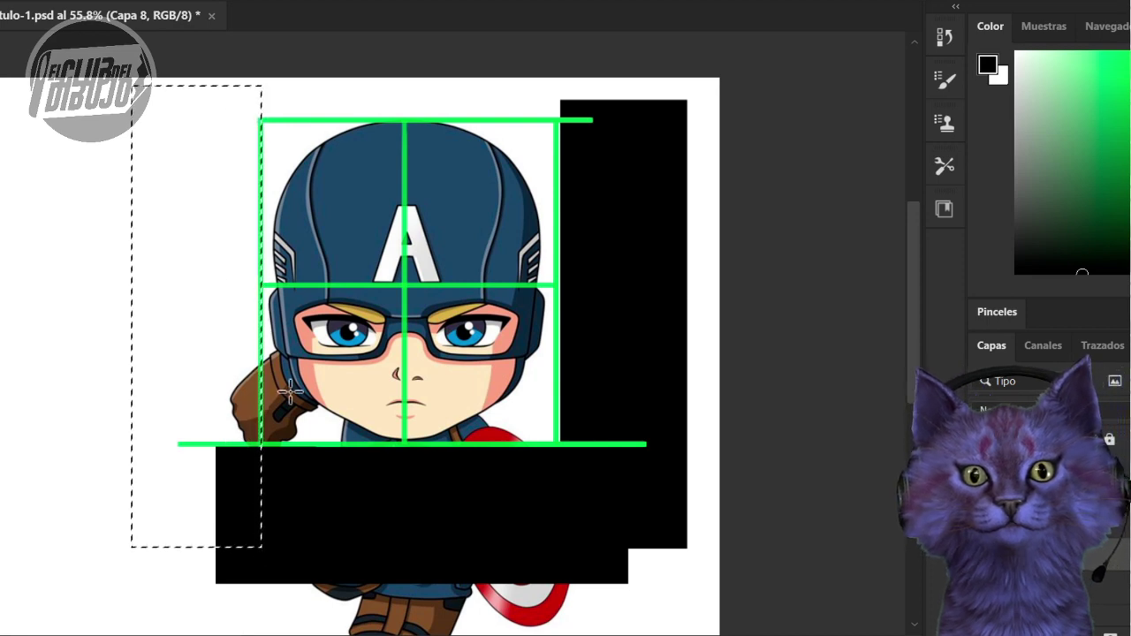
pyautogui.press('g')
pyautogui.click(220, 303)
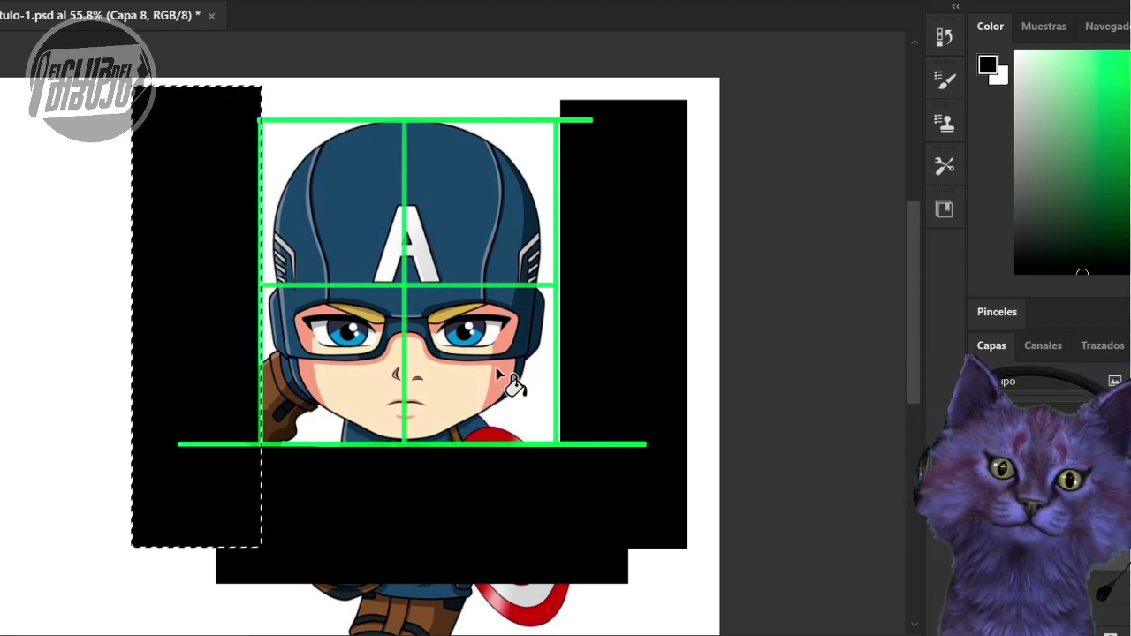
# - Fill a horizontal rectangular selection above the green head frame with black and clear the selection
pyautogui.press('m')
pyautogui.hotkey('ctrl', 'd')
pyautogui.moveTo(195, 78); pyautogui.dragTo(626, 122)
pyautogui.press('g')
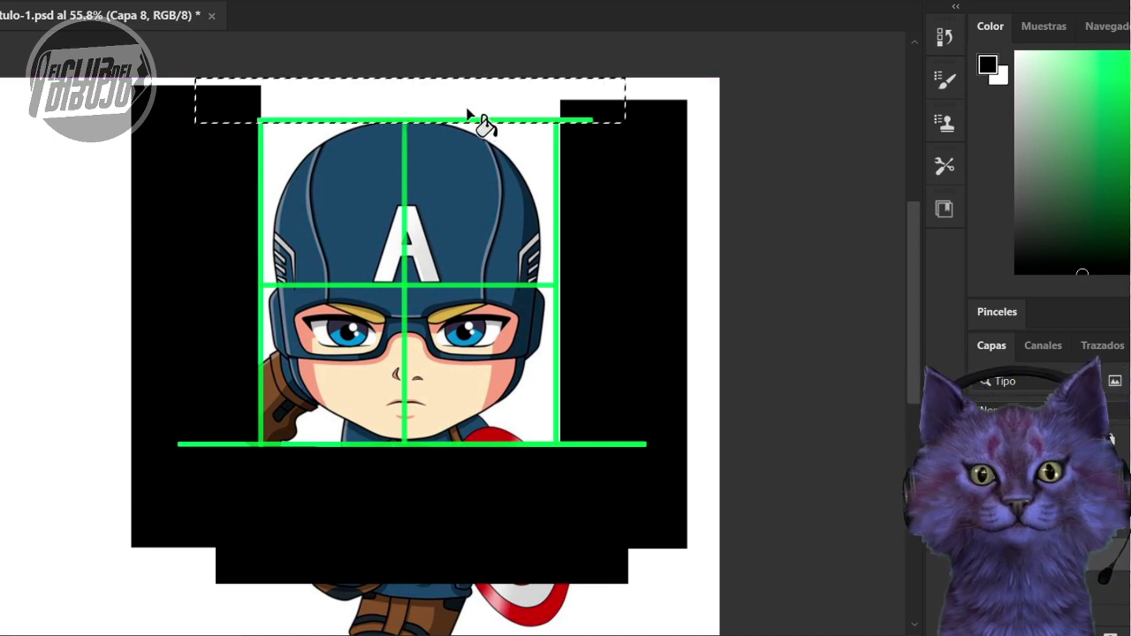
pyautogui.click(473, 114)
pyautogui.press('m')
pyautogui.hotkey('ctrl', 'd')
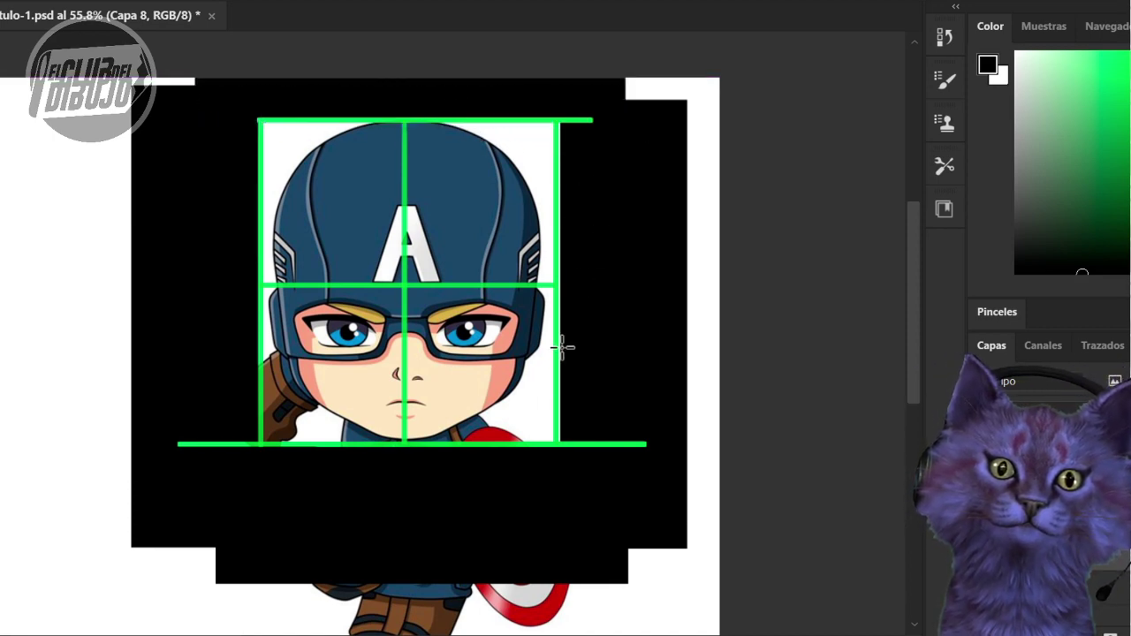
# - Sample the black and paint over the left end of the green baseline that overhangs the head frame
pyautogui.press('z')
pyautogui.moveTo(474, 412); pyautogui.dragTo(521, 424)
pyautogui.press('space')
pyautogui.moveTo(516, 393); pyautogui.dragTo(564, 504)
pyautogui.hotkey('ctrl', 'space')
pyautogui.moveTo(588, 450)
pyautogui.mouseDown()
pyautogui.moveTo(562, 459)
pyautogui.moveTo(571, 454)
pyautogui.mouseUp()
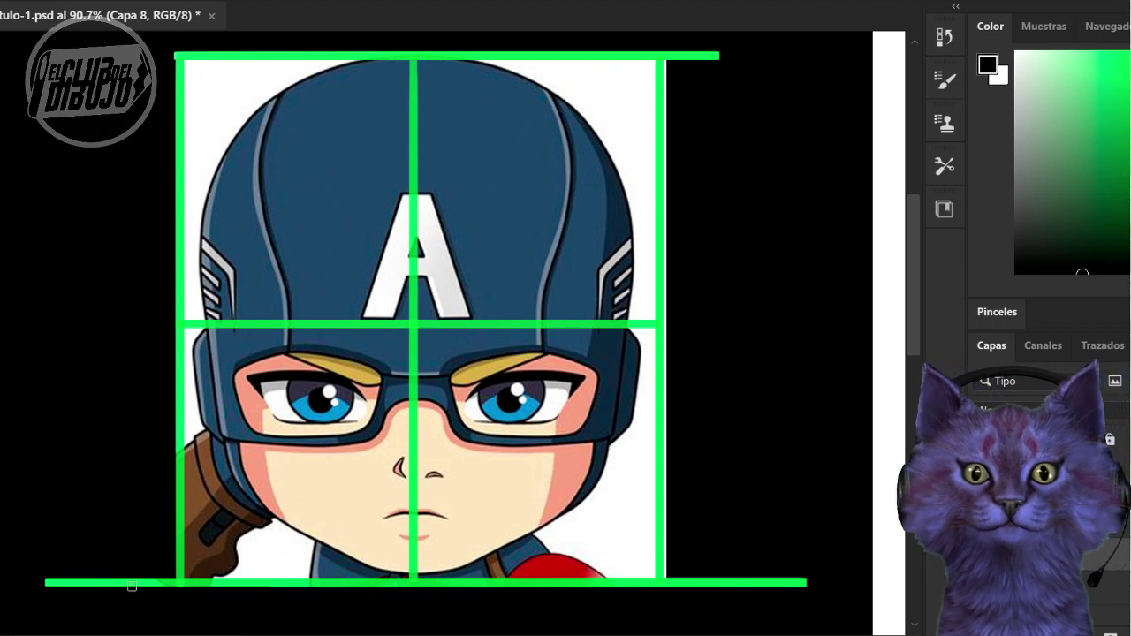
pyautogui.keyDown('alt'); pyautogui.click(126, 496); pyautogui.keyUp('alt')
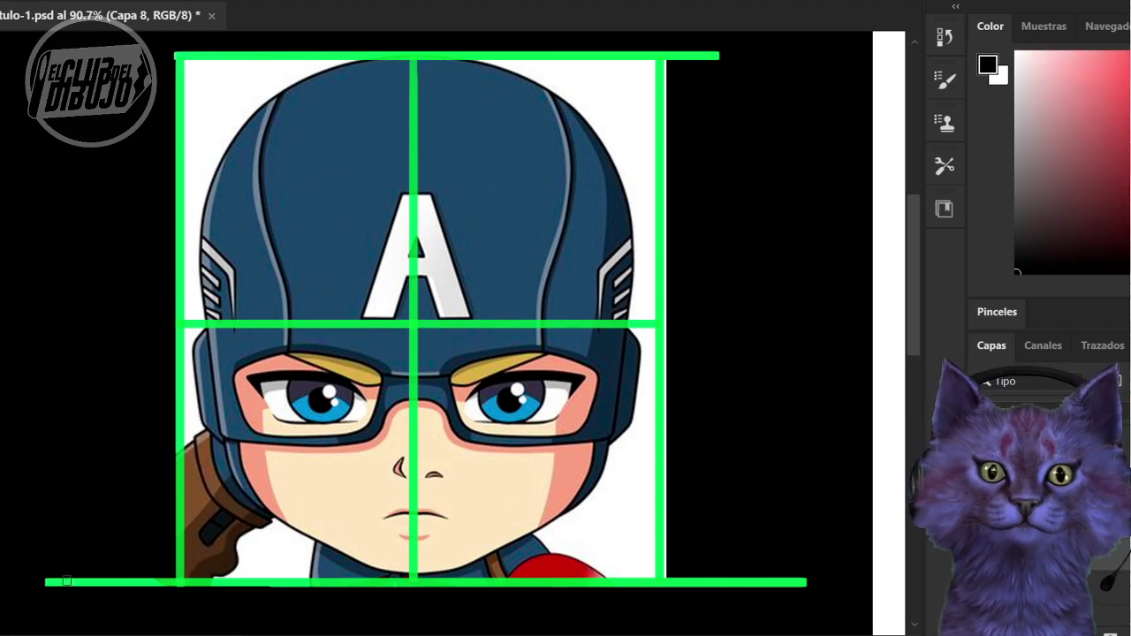
pyautogui.moveTo(67, 581)
pyautogui.mouseDown()
pyautogui.moveTo(45, 578)
pyautogui.moveTo(106, 595)
pyautogui.moveTo(98, 581)
pyautogui.moveTo(93, 589)
pyautogui.moveTo(148, 582)
pyautogui.mouseUp()
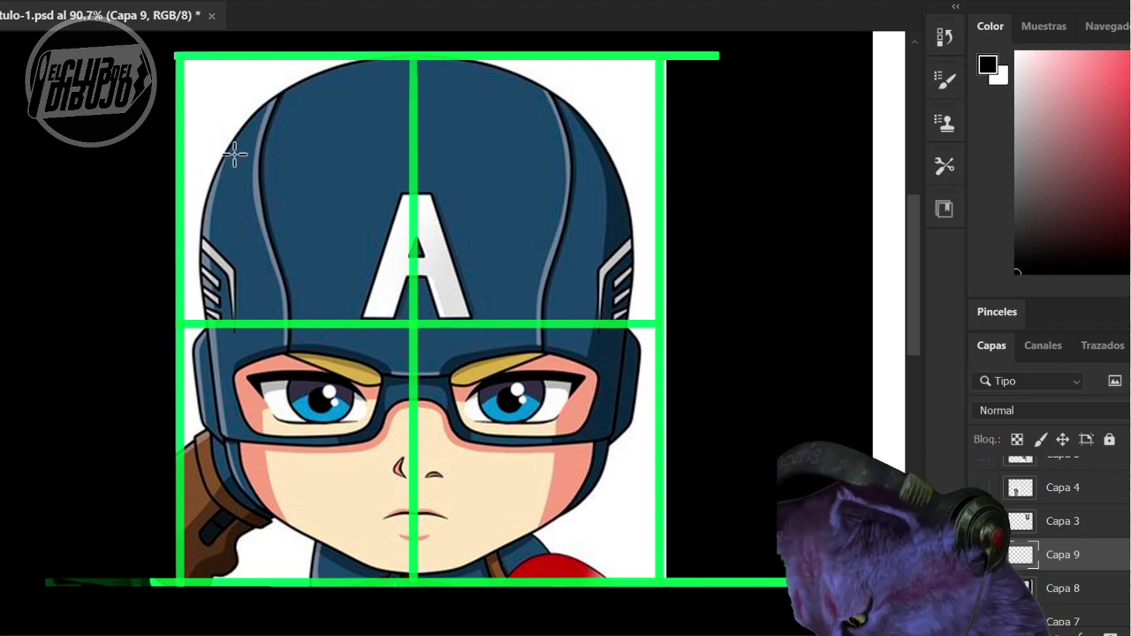
# - Fill a rectangular selection over the whole head frame with black and move Capa 9 below the grid layer Capa 8
pyautogui.moveTo(176, 54); pyautogui.dragTo(666, 585)
pyautogui.hotkey('ctrl', 'a')
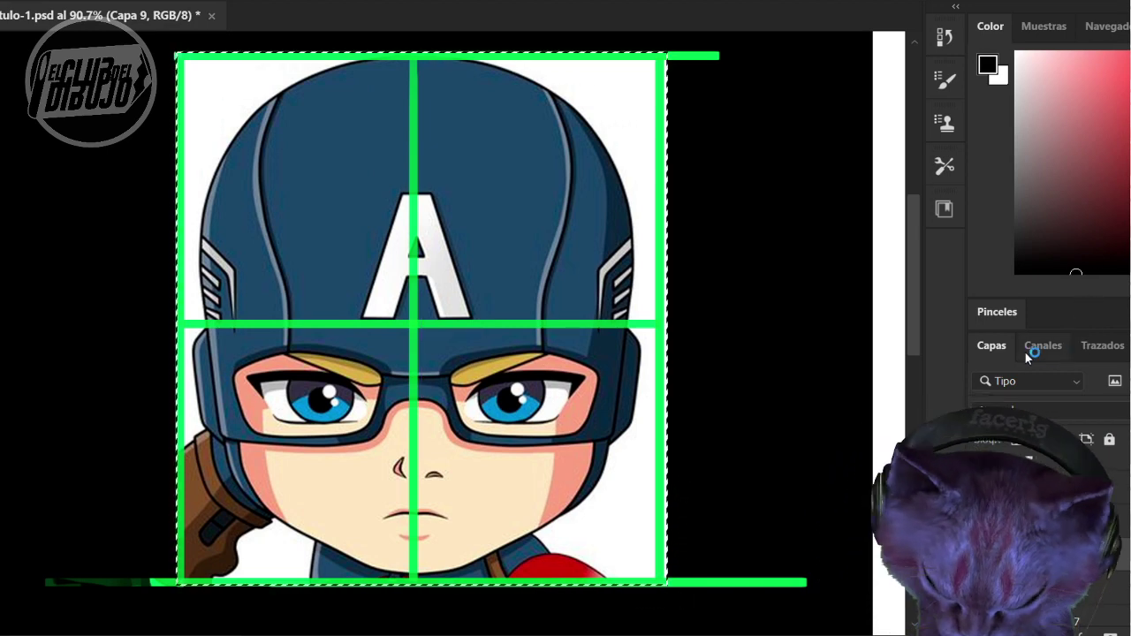
pyautogui.click(534, 227)
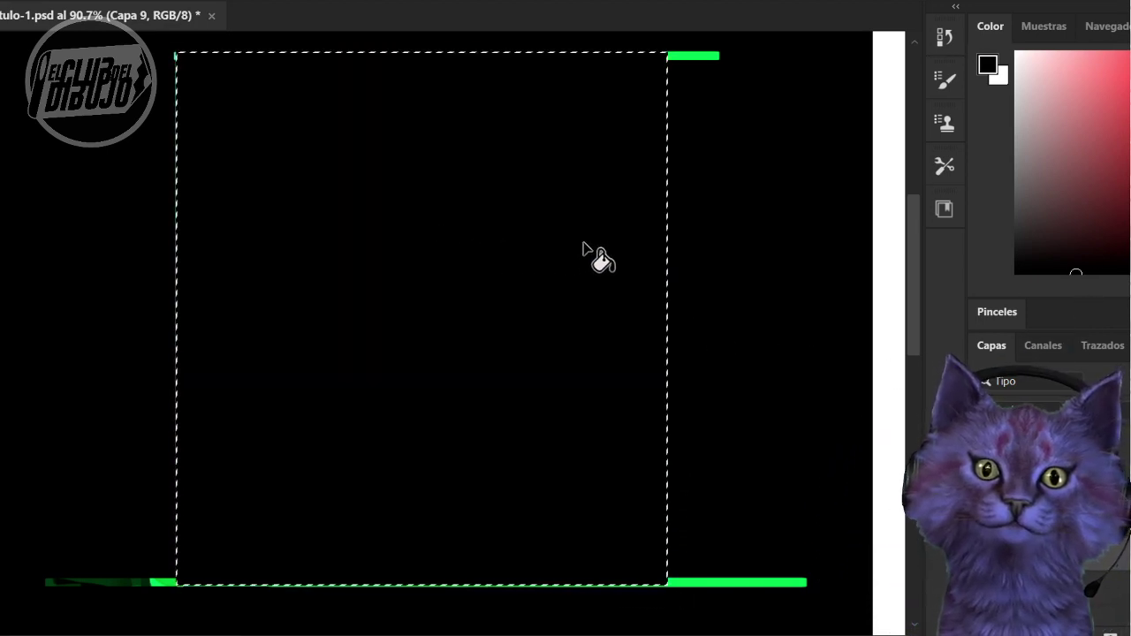
pyautogui.moveTo(1090, 561); pyautogui.dragTo(1093, 590)
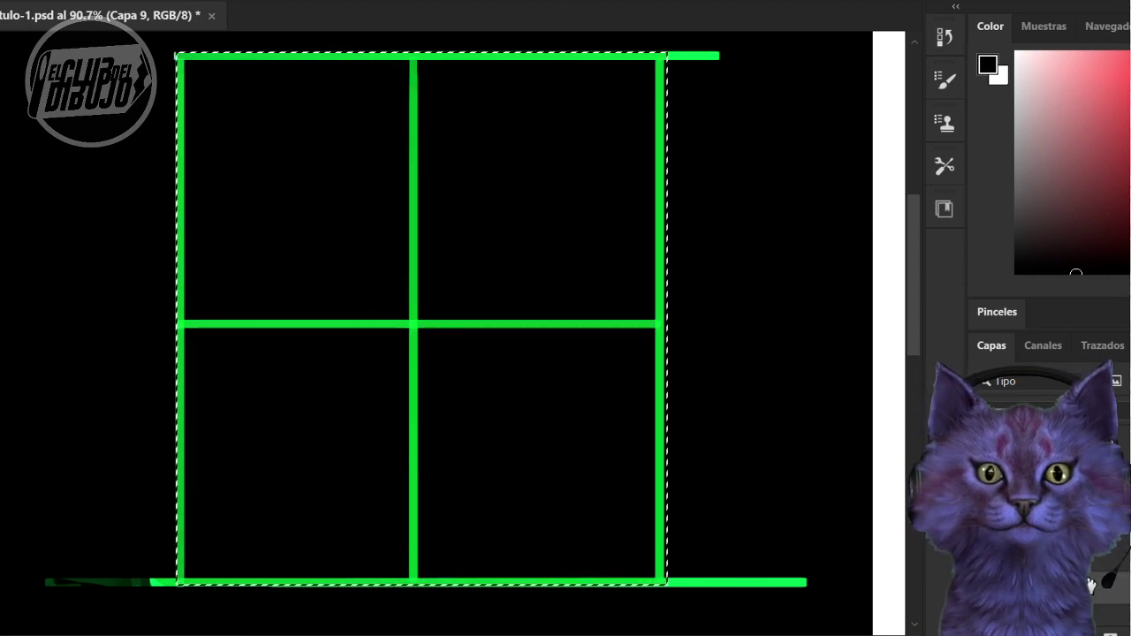
pyautogui.click(745, 270)
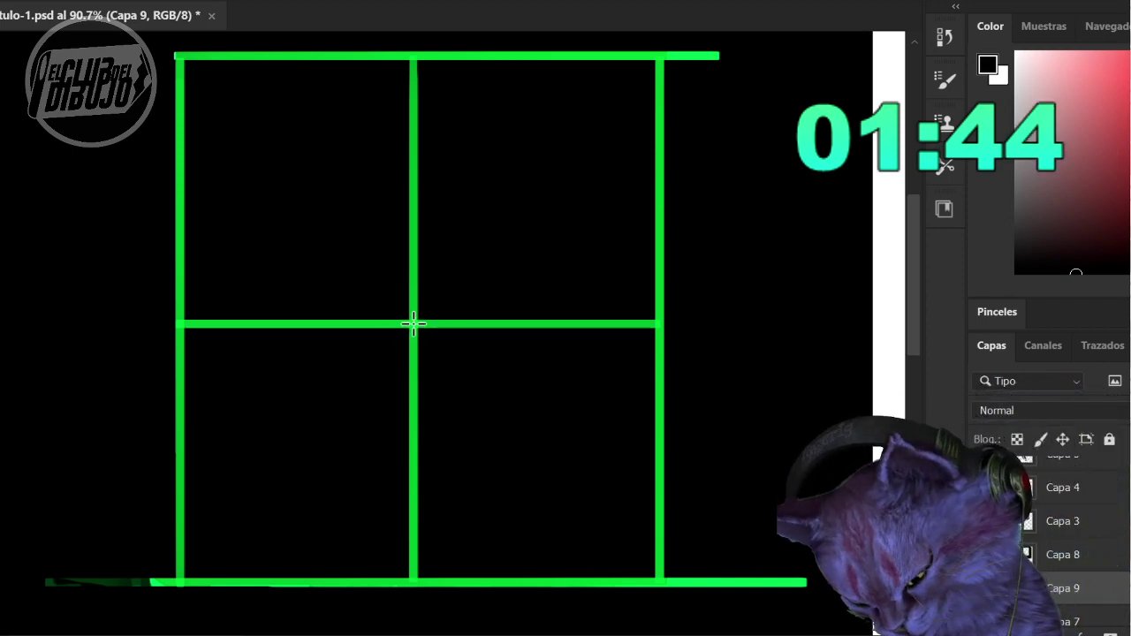
# - Clear the black from the grid's upper-left quadrant to show that part of the helmet, and cover it again
pyautogui.moveTo(413, 324); pyautogui.dragTo(181, 58)
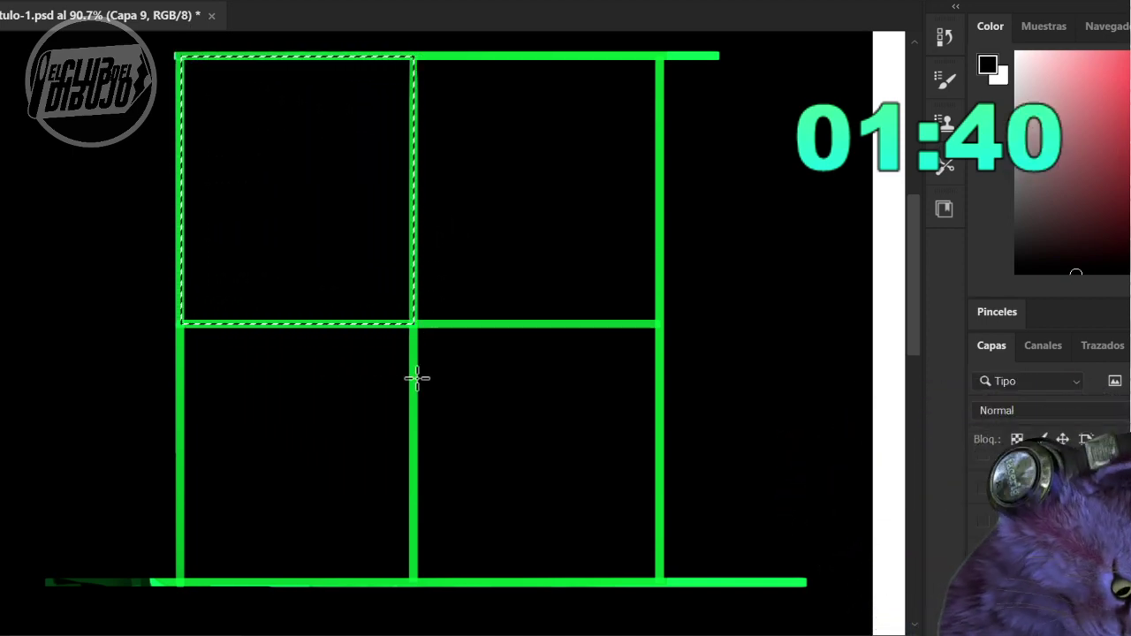
pyautogui.hotkey('ctrl', 'alt', 'shift', 'v')
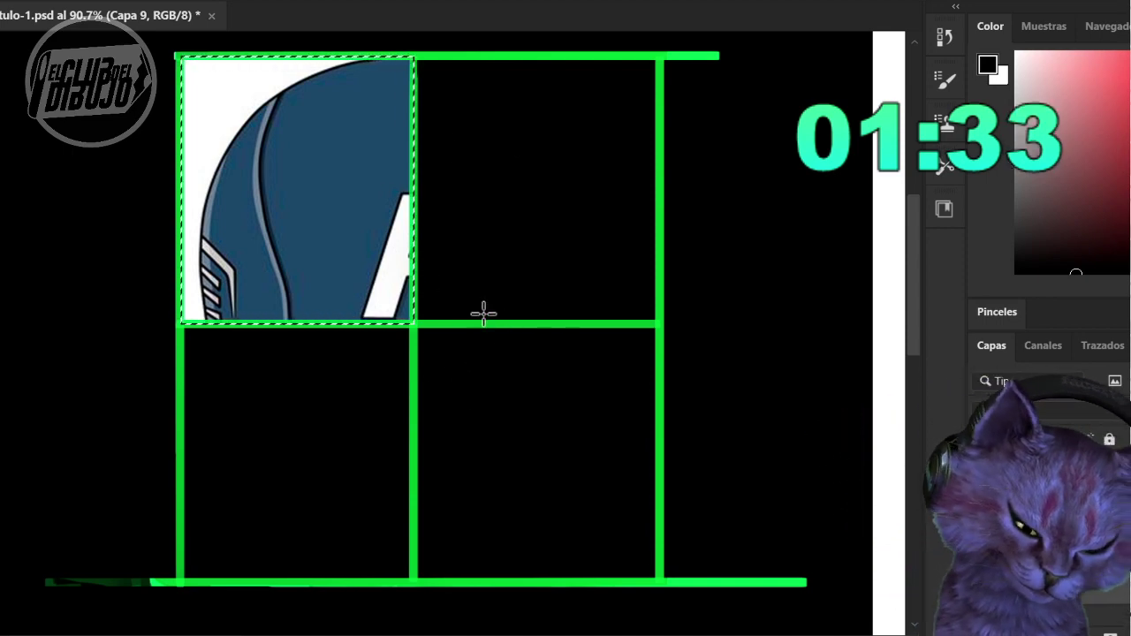
pyautogui.press('Delete')
pyautogui.hotkey('ctrl', 'd')
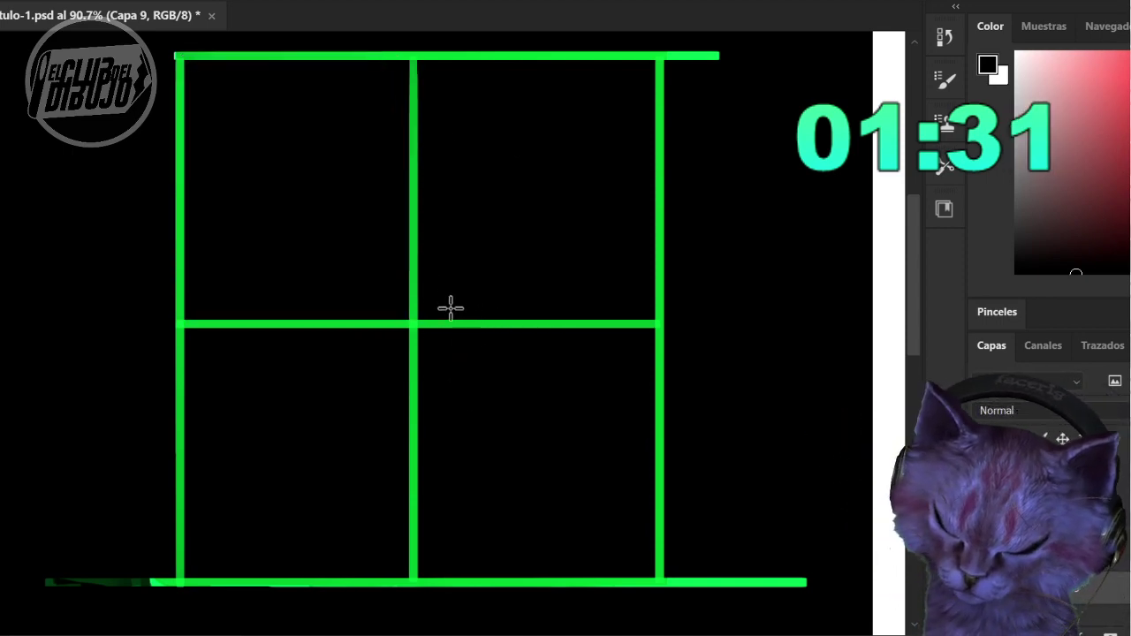
# - Clear the black from the grid's upper-right quadrant to show its helmet section, cover it again, and deselect
pyautogui.moveTo(413, 56); pyautogui.dragTo(659, 318)
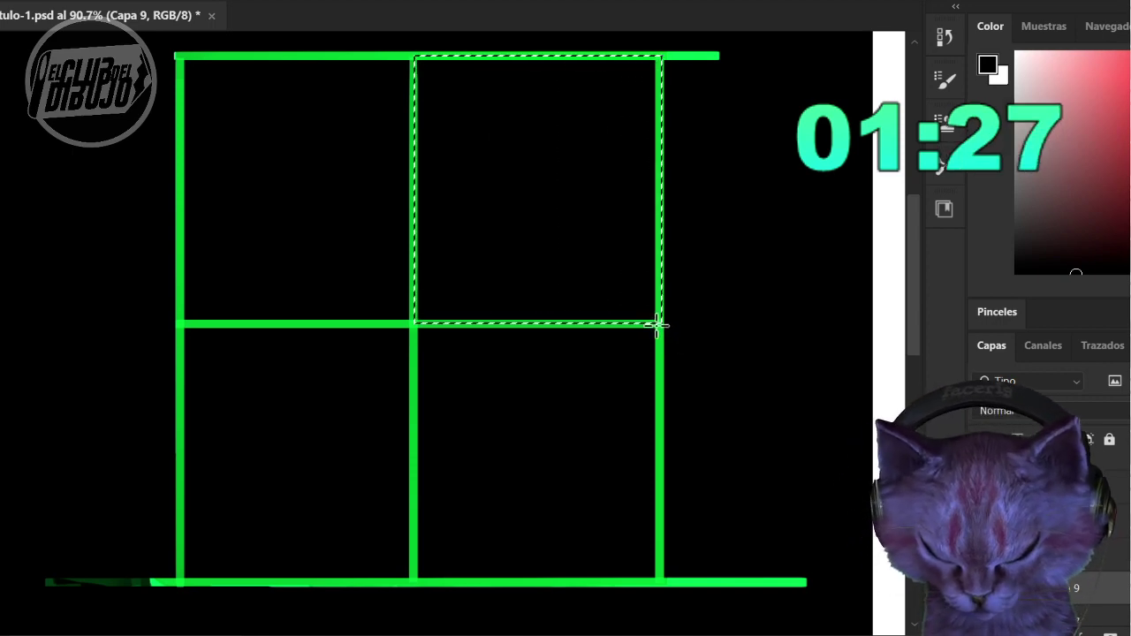
pyautogui.hotkey('ctrl', 'shift', 'alt', 'v')
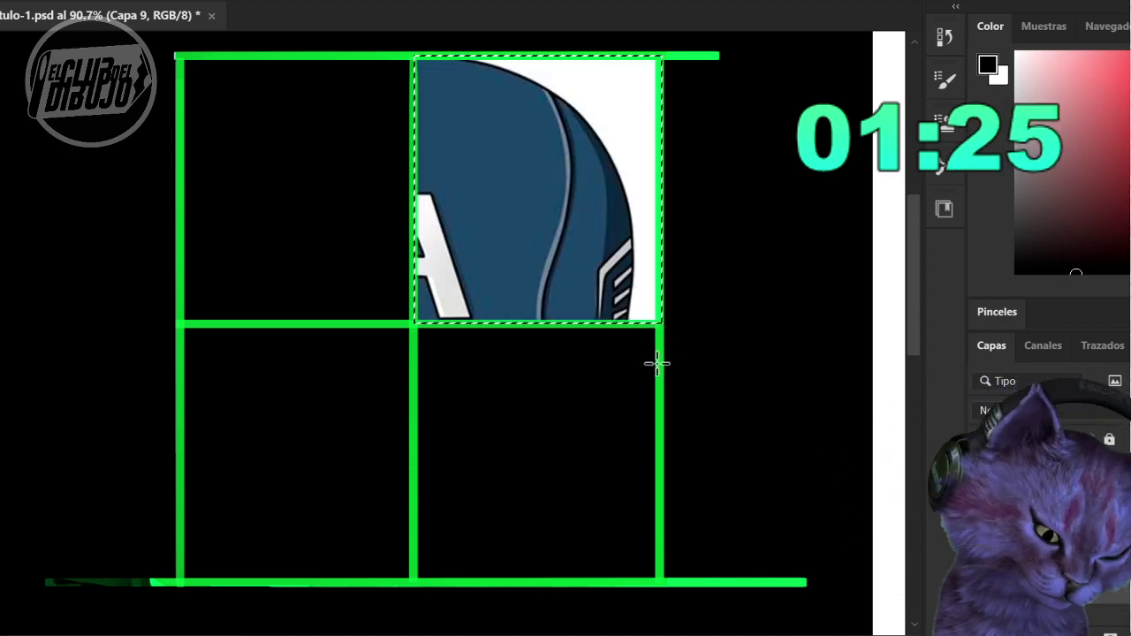
pyautogui.hotkey('ctrl', 'd')
pyautogui.hotkey('ctrl', 'z')
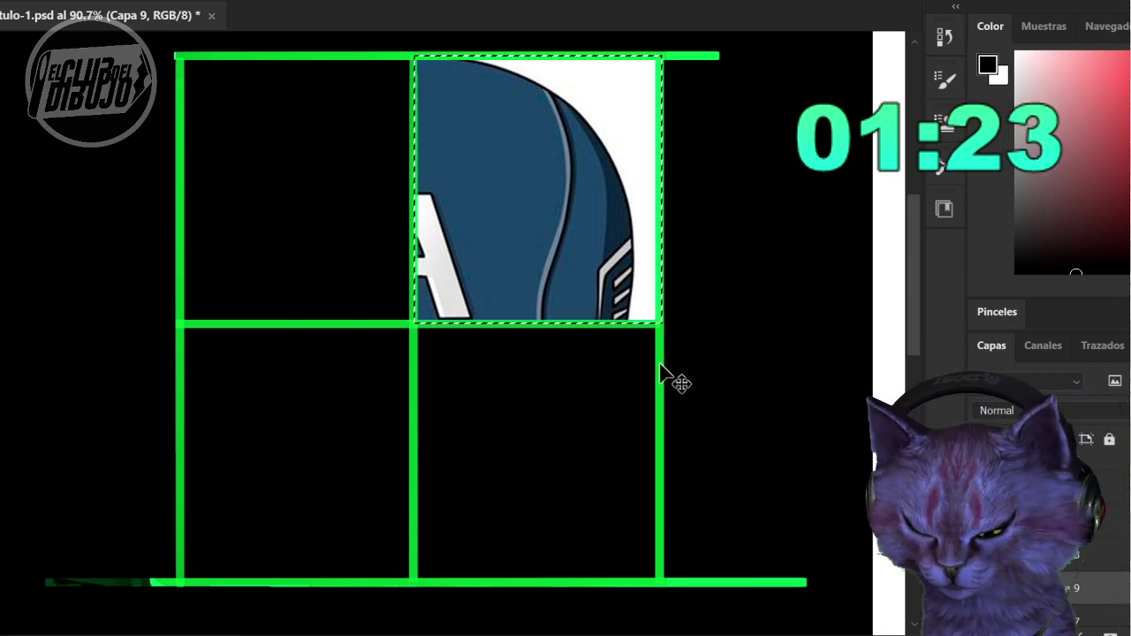
pyautogui.press('Delete')
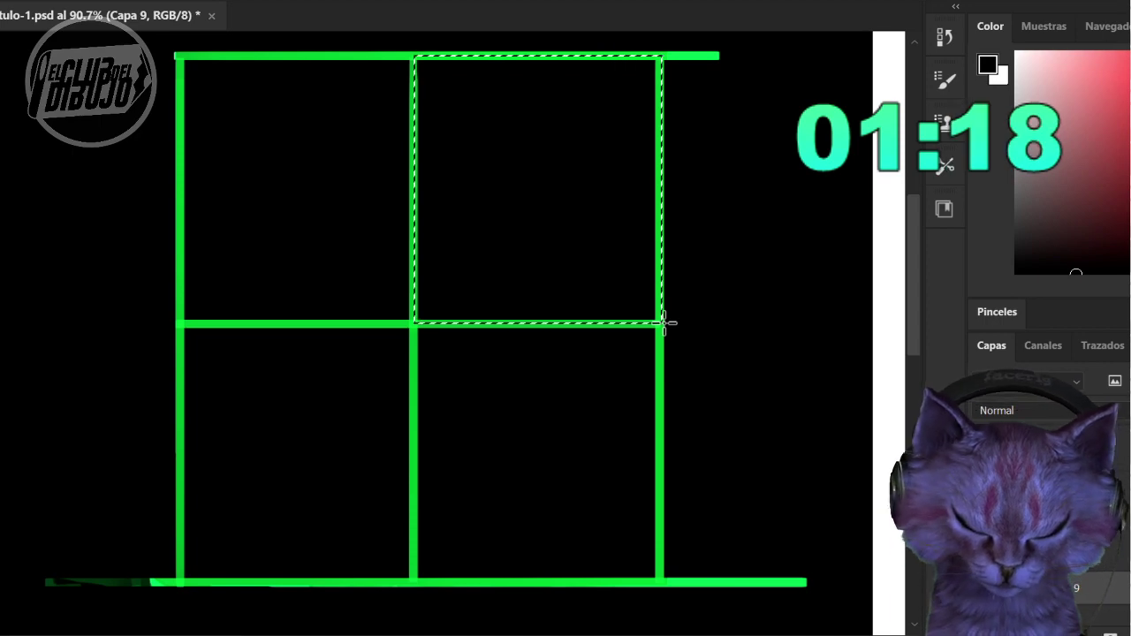
pyautogui.hotkey('ctrl', 'd')
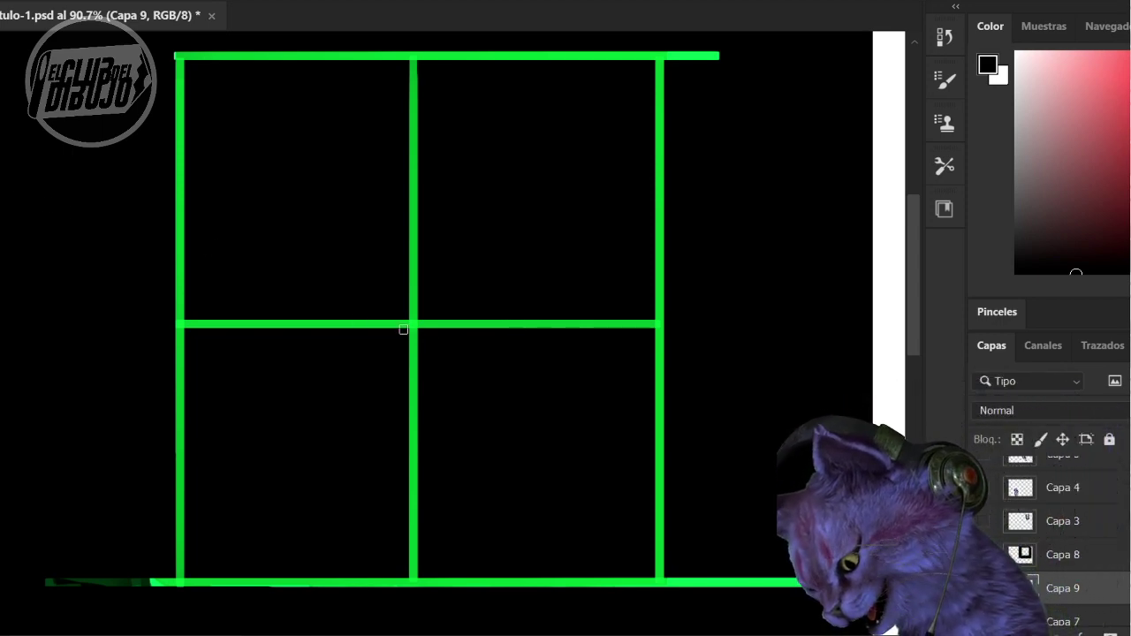
# - Draw a black square with straight strokes on the blank white area beside the black-covered head
pyautogui.press('space')
pyautogui.moveTo(447, 439); pyautogui.dragTo(562, 416)
pyautogui.moveTo(489, 434); pyautogui.dragTo(651, 464)
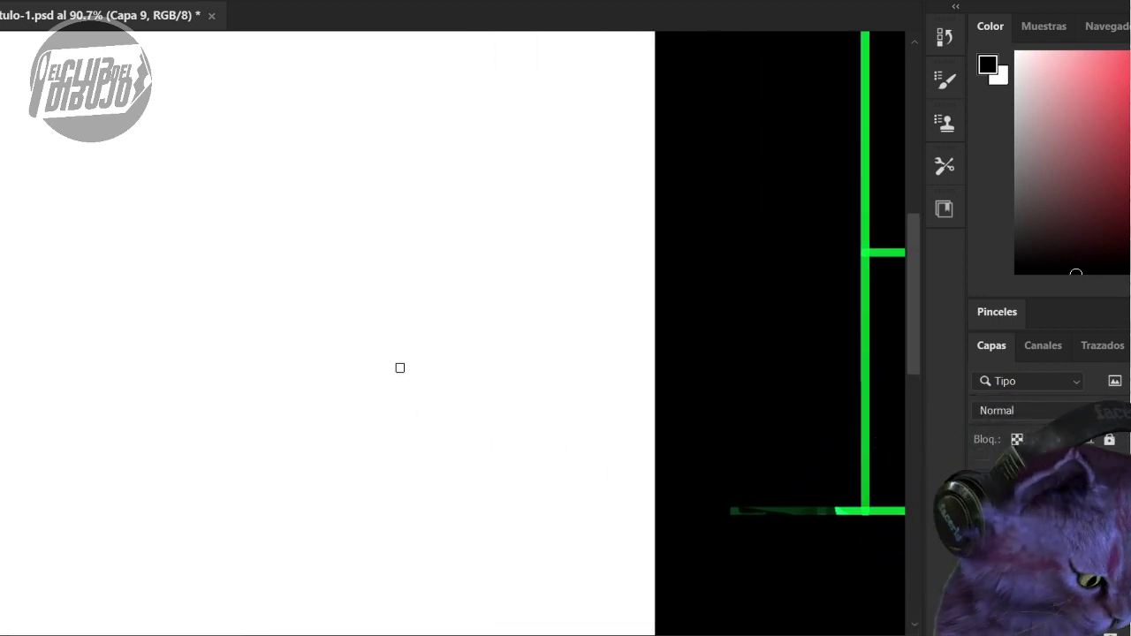
pyautogui.moveTo(415, 402)
pyautogui.mouseDown()
pyautogui.moveTo(419, 197)
pyautogui.moveTo(199, 247)
pyautogui.mouseUp()
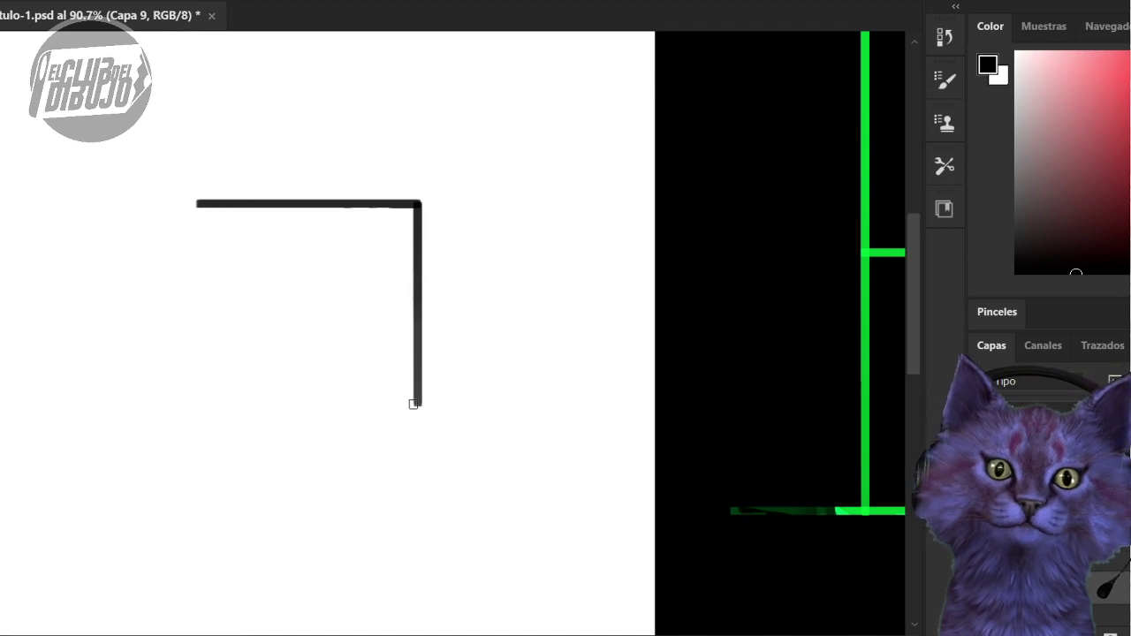
pyautogui.moveTo(414, 403); pyautogui.dragTo(199, 404)
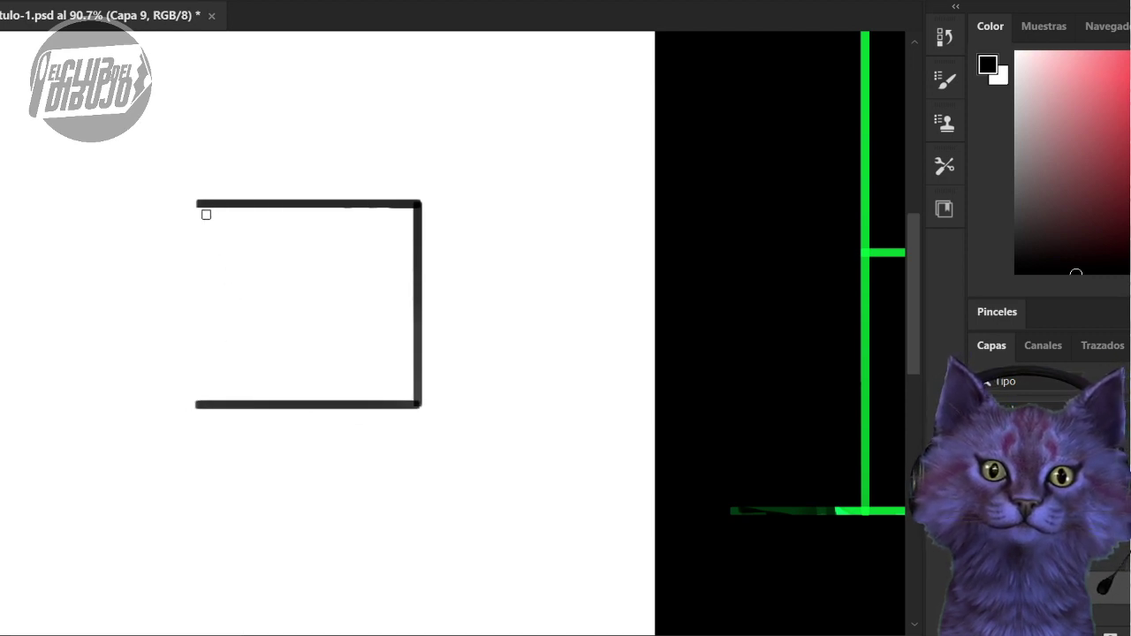
pyautogui.moveTo(206, 215); pyautogui.dragTo(206, 414)
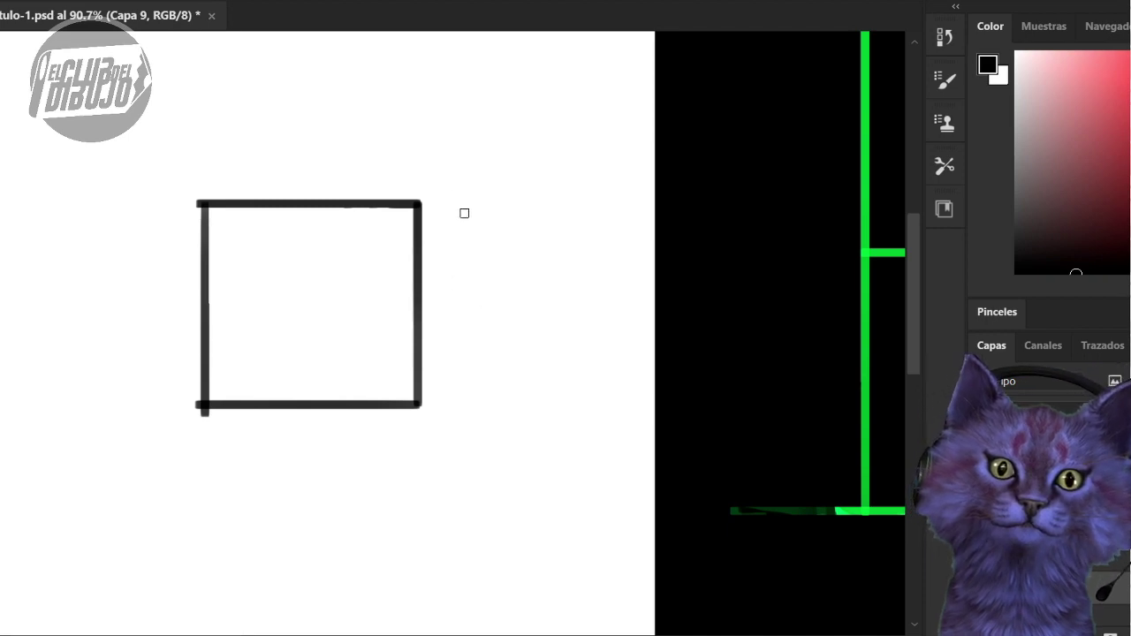
# - Sketch a curly brace along the square's right side and an upward arrow beneath its bottom edge
pyautogui.moveTo(444, 201)
pyautogui.mouseDown()
pyautogui.moveTo(466, 274)
pyautogui.moveTo(453, 291)
pyautogui.moveTo(447, 380)
pyautogui.mouseUp()
pyautogui.moveTo(446, 201)
pyautogui.mouseDown()
pyautogui.moveTo(474, 359)
pyautogui.moveTo(449, 378)
pyautogui.mouseUp()
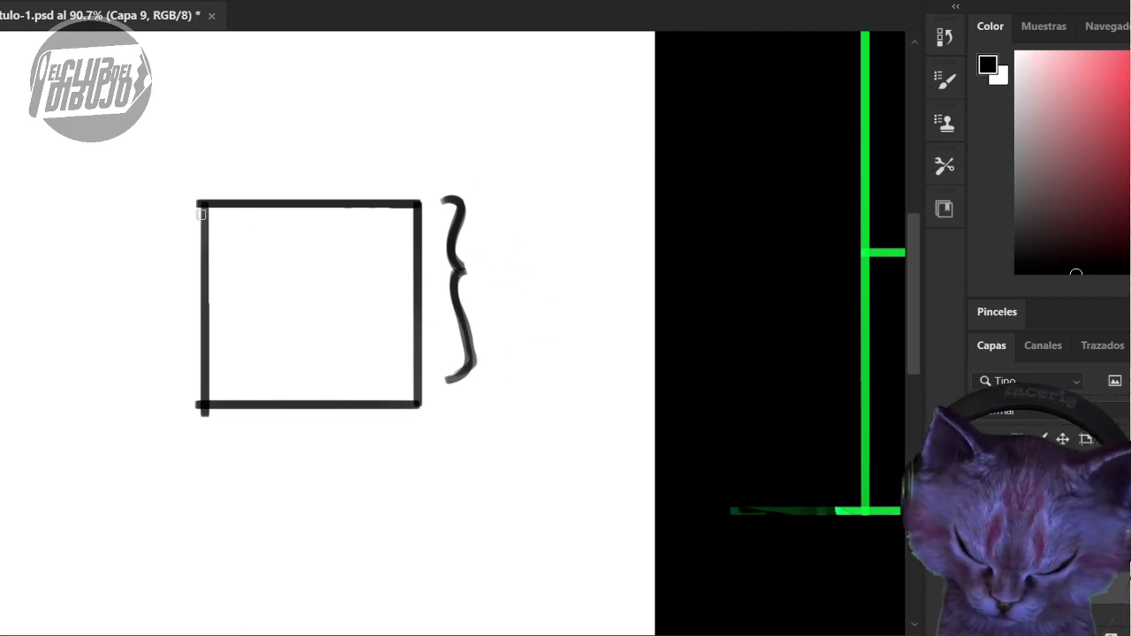
pyautogui.moveTo(315, 510)
pyautogui.mouseDown()
pyautogui.moveTo(316, 424)
pyautogui.moveTo(329, 440)
pyautogui.mouseUp()
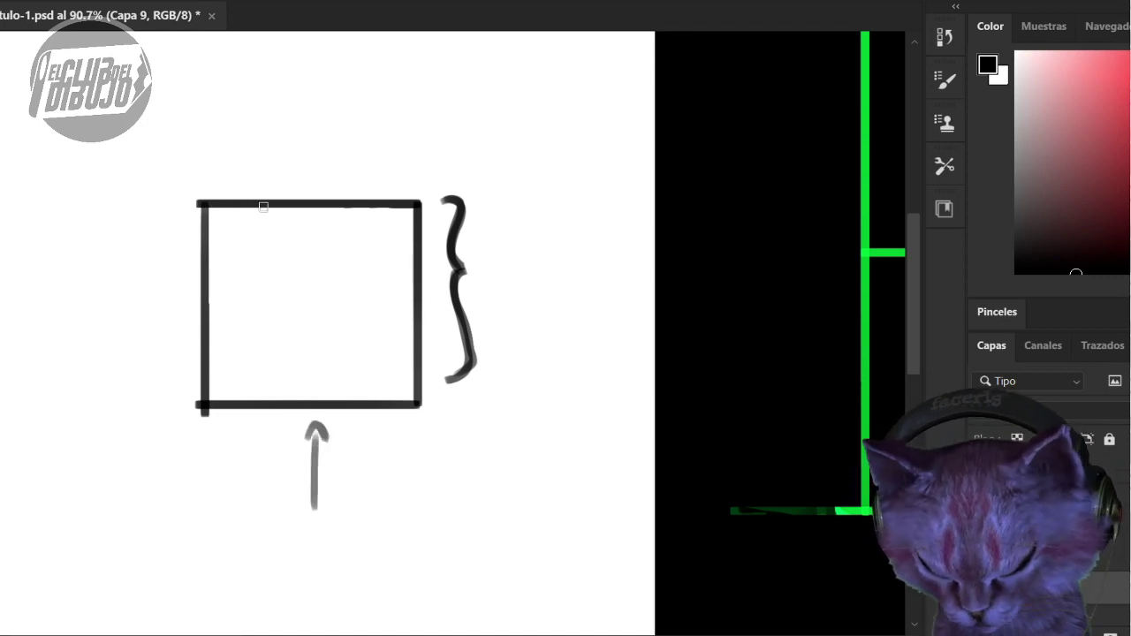
# - Set the brush colour to red and mark the four corners of the black square
pyautogui.click(1129, 55)
pyautogui.click(203, 205)
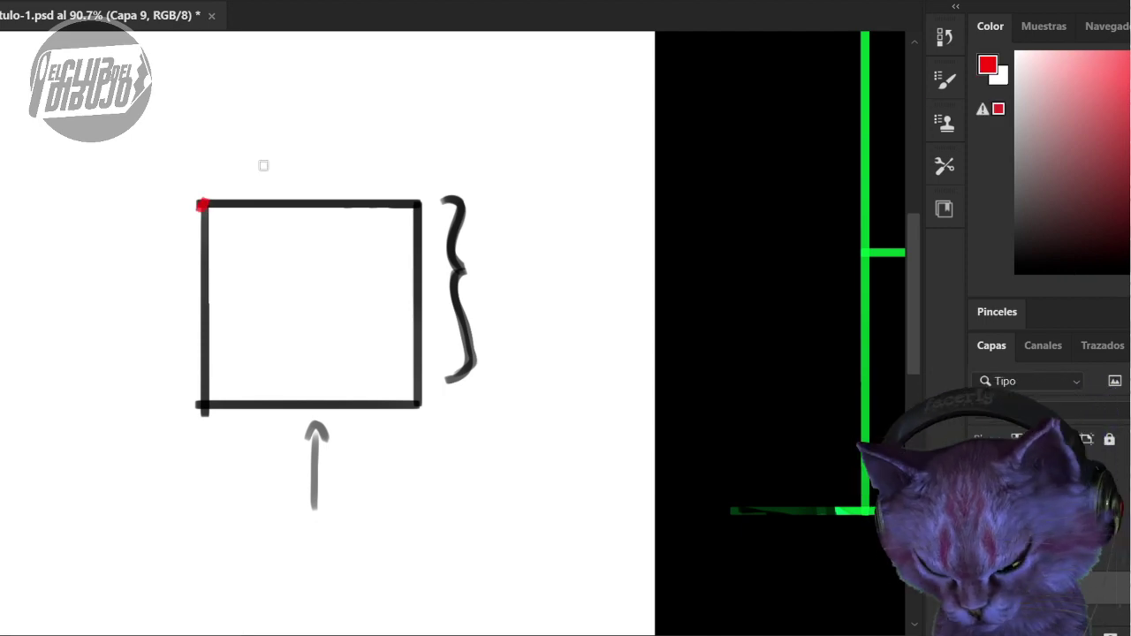
pyautogui.click(416, 206)
pyautogui.click(416, 406)
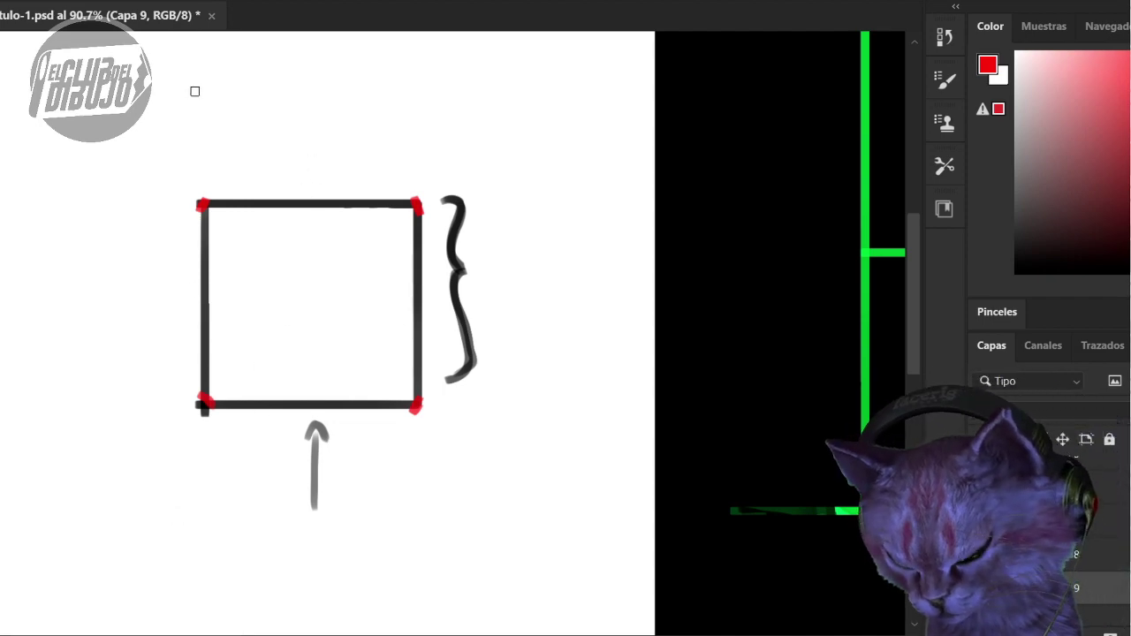
# - Draw a red vertical guide through the square's left side, extending past both ends, with short ticks at its two corners
pyautogui.moveTo(202, 117); pyautogui.dragTo(202, 488)
pyautogui.moveTo(203, 218)
pyautogui.mouseDown()
pyautogui.moveTo(199, 402)
pyautogui.moveTo(183, 402)
pyautogui.mouseUp()
pyautogui.moveTo(203, 197); pyautogui.dragTo(175, 197)
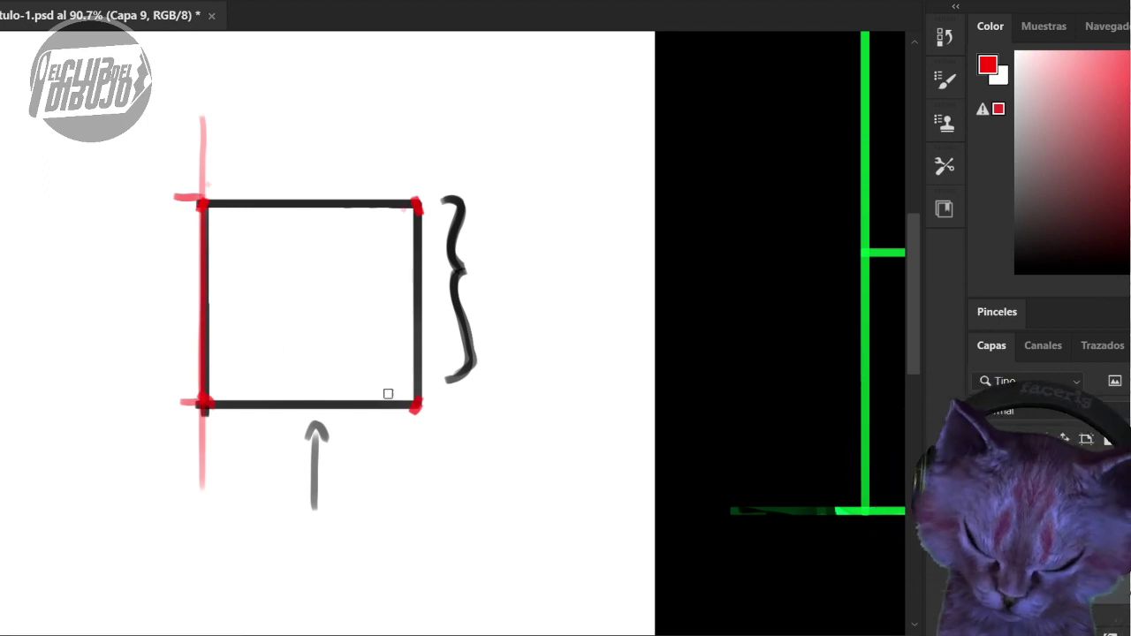
# - Trace the curly brace in red and write "5cm" beside it and above the square
pyautogui.moveTo(450, 204)
pyautogui.mouseDown()
pyautogui.moveTo(471, 346)
pyautogui.moveTo(449, 367)
pyautogui.mouseUp()
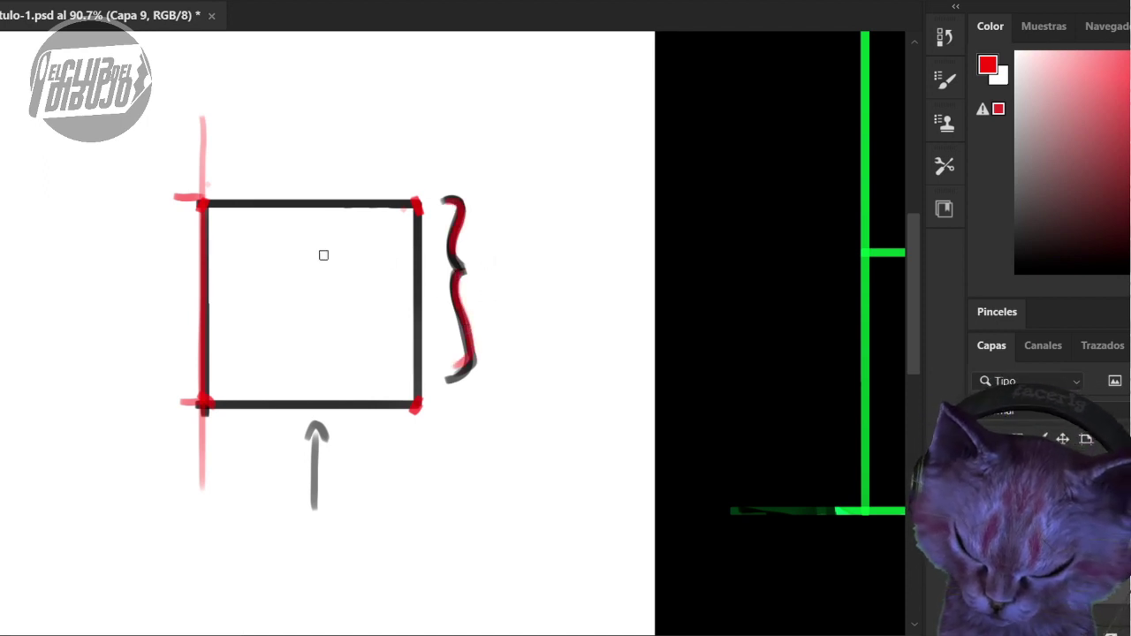
pyautogui.moveTo(500, 256)
pyautogui.mouseDown()
pyautogui.moveTo(502, 299)
pyautogui.moveTo(530, 253)
pyautogui.moveTo(535, 298)
pyautogui.mouseUp()
pyautogui.moveTo(549, 298); pyautogui.dragTo(578, 292)
pyautogui.moveTo(288, 143)
pyautogui.mouseDown()
pyautogui.moveTo(308, 169)
pyautogui.moveTo(301, 189)
pyautogui.mouseUp()
pyautogui.moveTo(287, 139)
pyautogui.mouseDown()
pyautogui.moveTo(317, 137)
pyautogui.moveTo(324, 188)
pyautogui.mouseUp()
pyautogui.moveTo(336, 185); pyautogui.dragTo(374, 176)
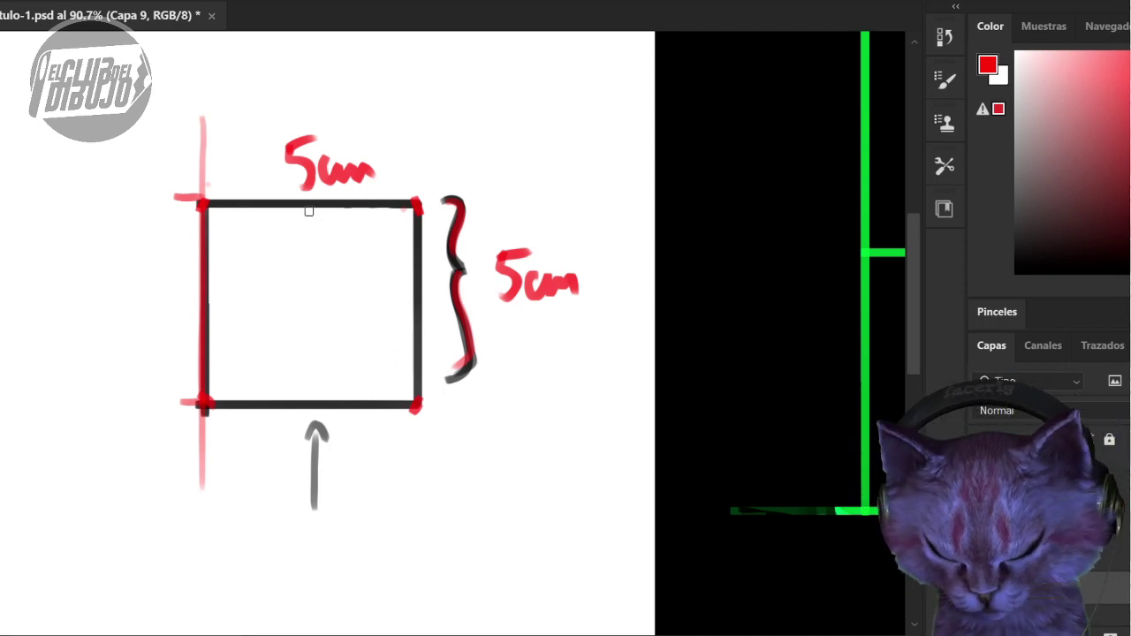
# - Divide the square into quadrants with red centre lines and label both halves of its left side 2.5 in blue
pyautogui.moveTo(307, 207); pyautogui.dragTo(308, 403)
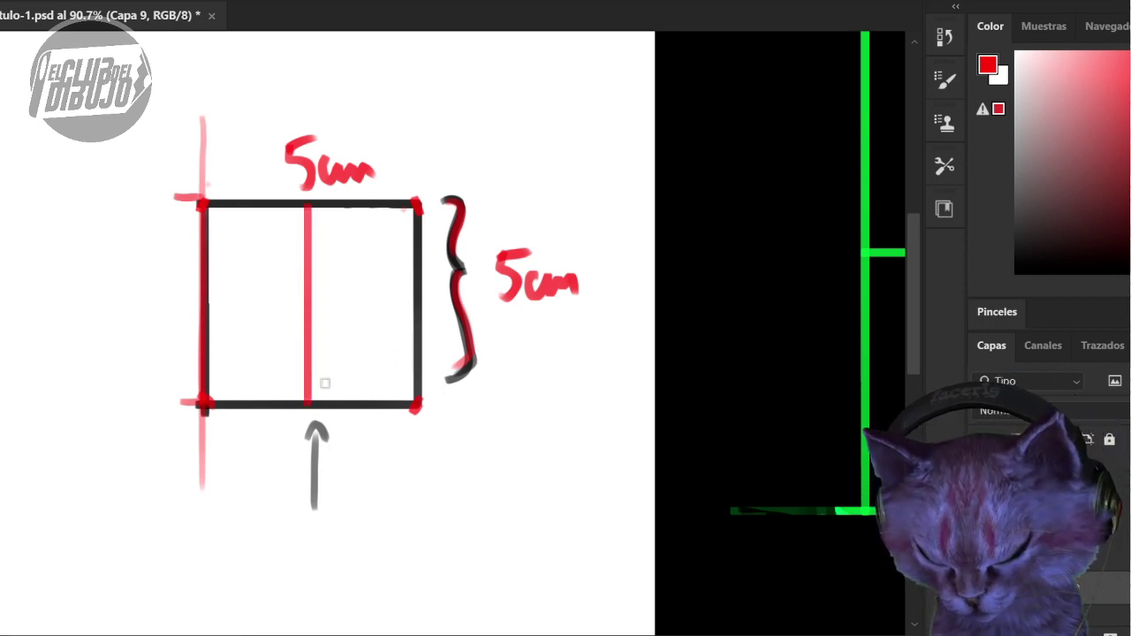
pyautogui.moveTo(415, 304); pyautogui.dragTo(155, 303)
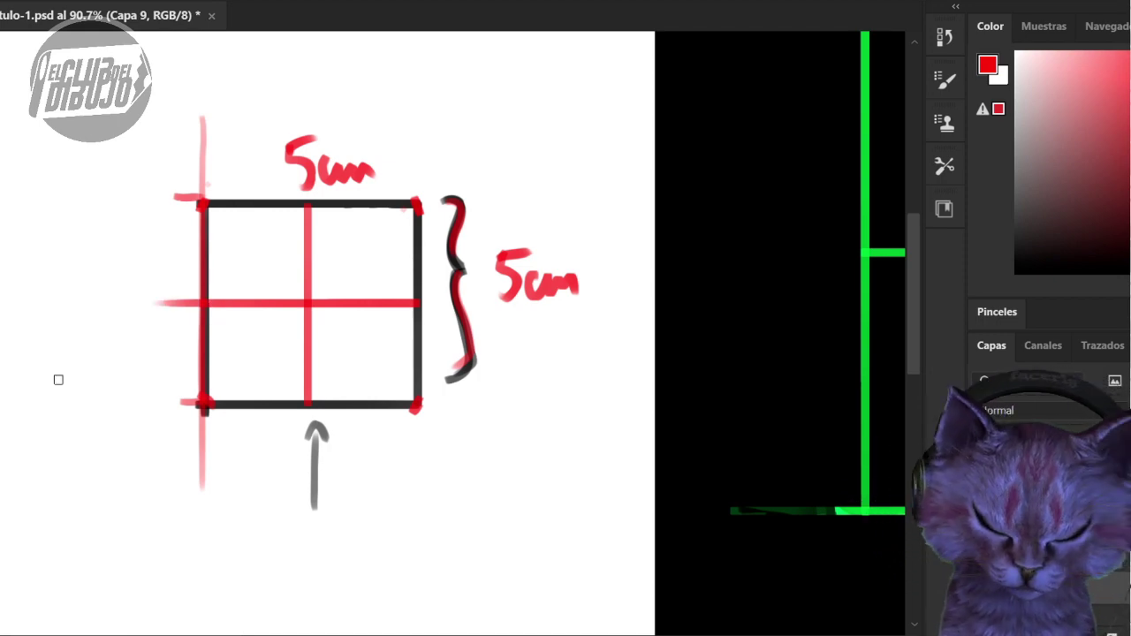
pyautogui.moveTo(133, 261)
pyautogui.mouseDown()
pyautogui.moveTo(149, 284)
pyautogui.moveTo(168, 279)
pyautogui.moveTo(191, 224)
pyautogui.mouseUp()
pyautogui.moveTo(142, 361); pyautogui.dragTo(173, 380)
pyautogui.moveTo(161, 334)
pyautogui.mouseDown()
pyautogui.moveTo(176, 358)
pyautogui.moveTo(187, 335)
pyautogui.mouseUp()
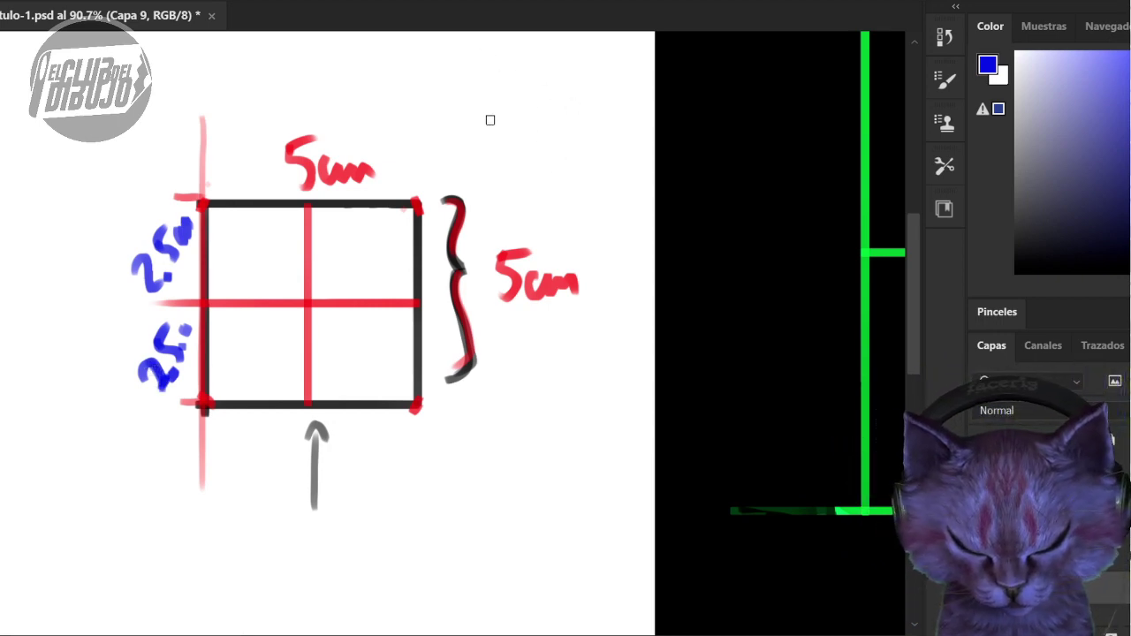
# - Sketch a smaller blue square in the blank area above and to the right of the large square
pyautogui.moveTo(489, 77)
pyautogui.mouseDown()
pyautogui.moveTo(490, 190)
pyautogui.moveTo(489, 83)
pyautogui.moveTo(588, 175)
pyautogui.mouseUp()
pyautogui.moveTo(487, 180); pyautogui.dragTo(614, 171)
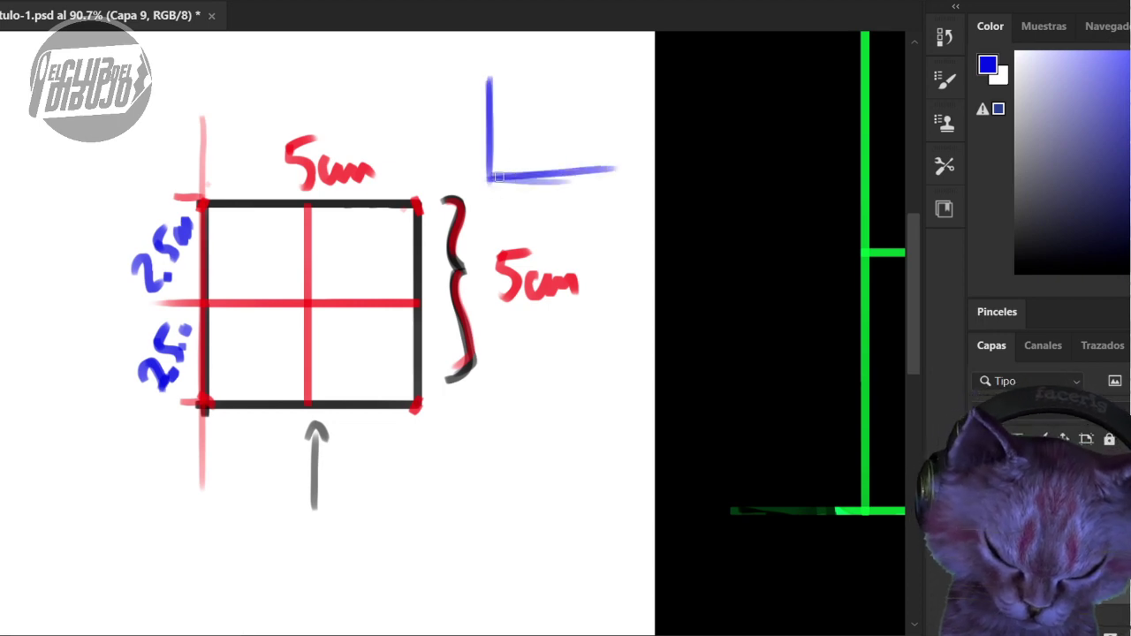
pyautogui.moveTo(496, 176); pyautogui.dragTo(616, 170)
pyautogui.moveTo(594, 88); pyautogui.dragTo(597, 170)
pyautogui.moveTo(595, 69); pyautogui.dragTo(594, 168)
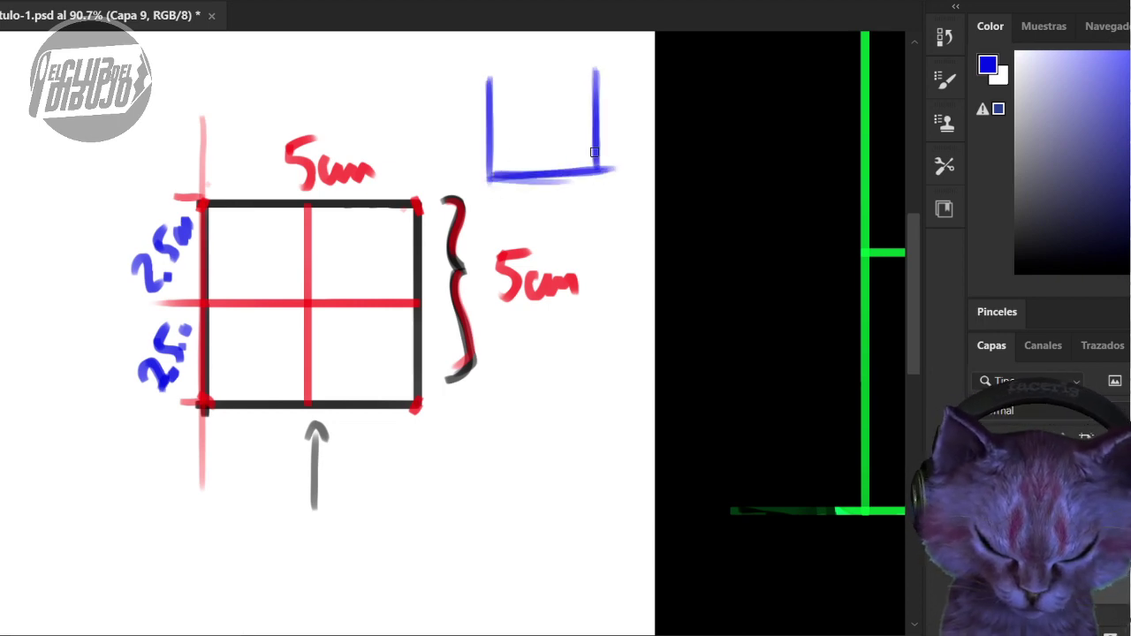
pyautogui.moveTo(495, 69)
pyautogui.mouseDown()
pyautogui.moveTo(576, 65)
pyautogui.moveTo(492, 69)
pyautogui.moveTo(595, 79)
pyautogui.moveTo(487, 80)
pyautogui.moveTo(488, 175)
pyautogui.mouseUp()
pyautogui.moveTo(489, 75); pyautogui.dragTo(495, 180)
# - Trace the small square's two vertical sides in magenta and its two horizontal sides in green
pyautogui.click(1129, 92)
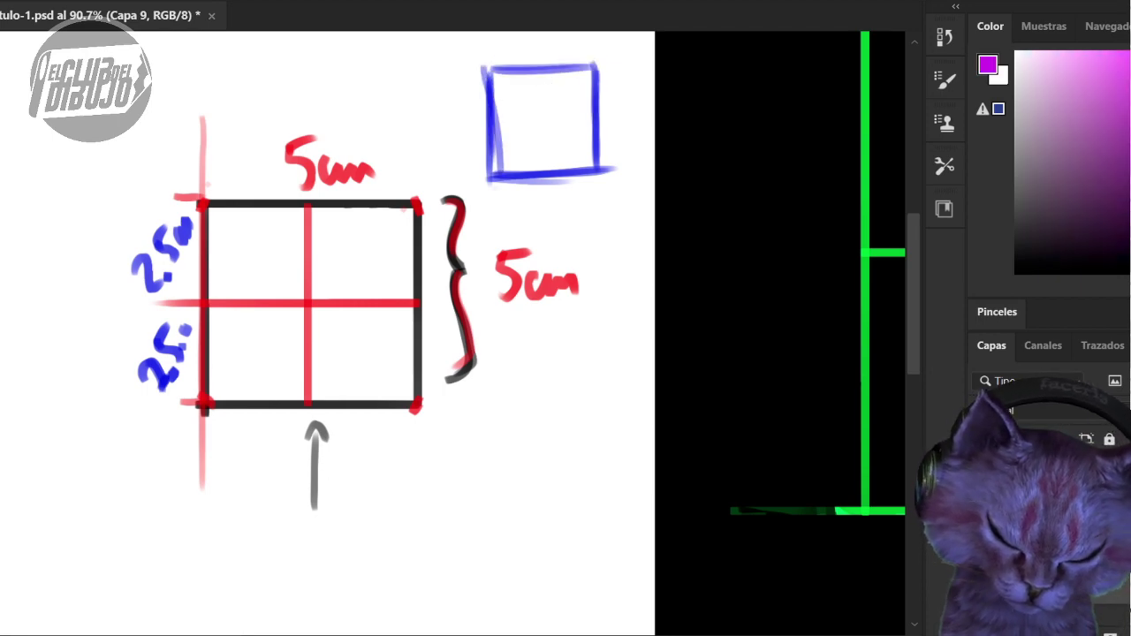
pyautogui.moveTo(487, 75); pyautogui.dragTo(489, 177)
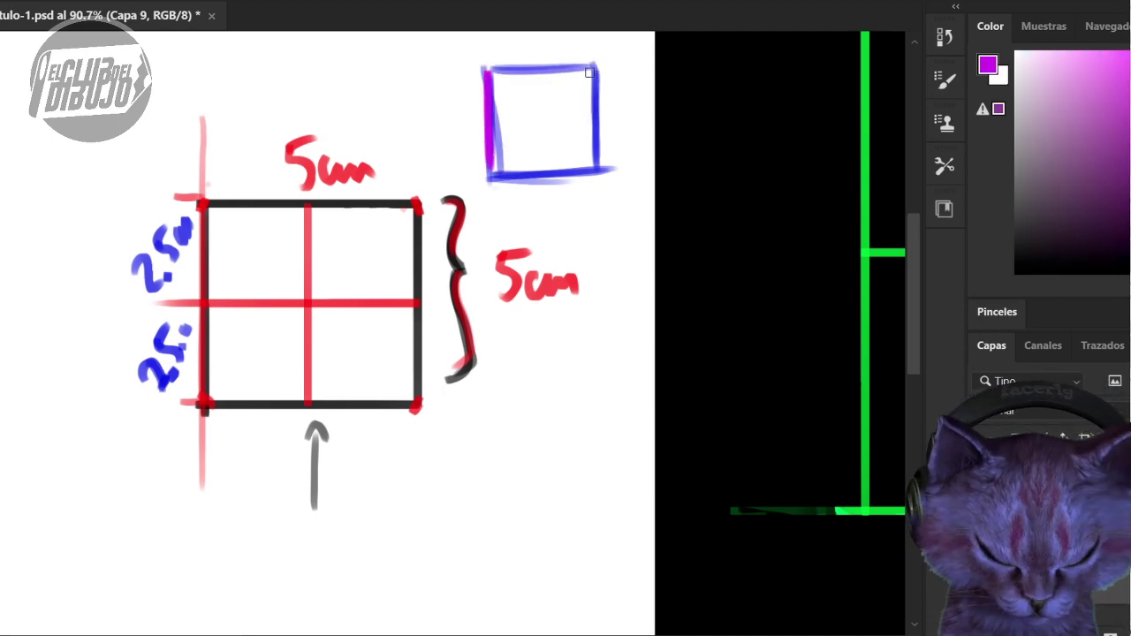
pyautogui.moveTo(592, 71)
pyautogui.mouseDown()
pyautogui.moveTo(594, 175)
pyautogui.moveTo(594, 78)
pyautogui.mouseUp()
pyautogui.moveTo(482, 79); pyautogui.dragTo(491, 161)
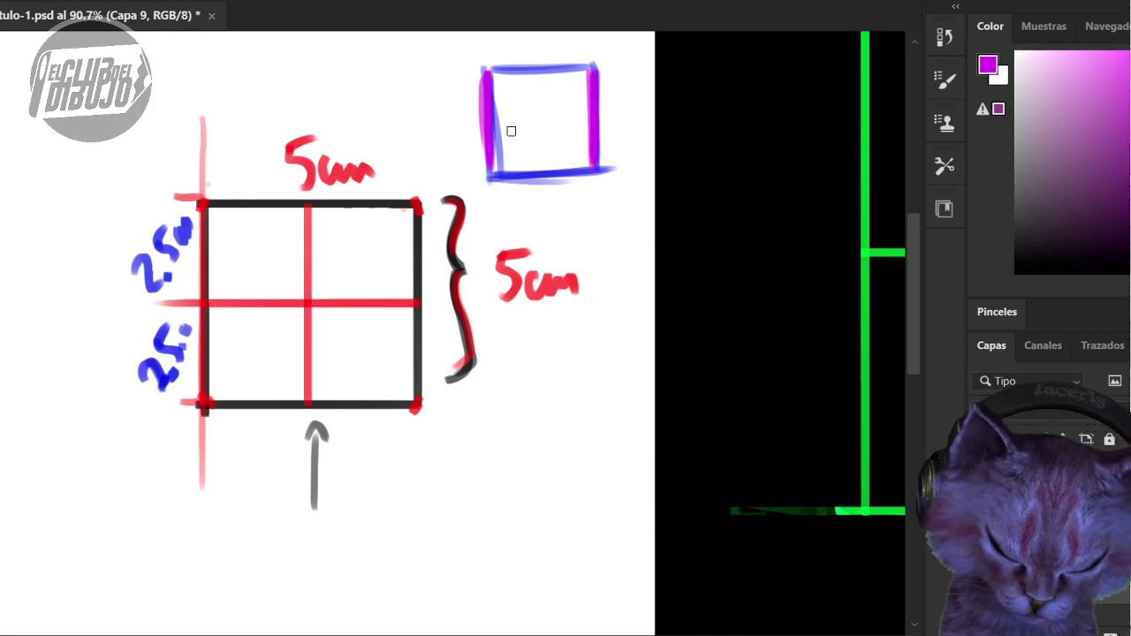
pyautogui.click(1130, 198)
pyautogui.moveTo(485, 71); pyautogui.dragTo(593, 69)
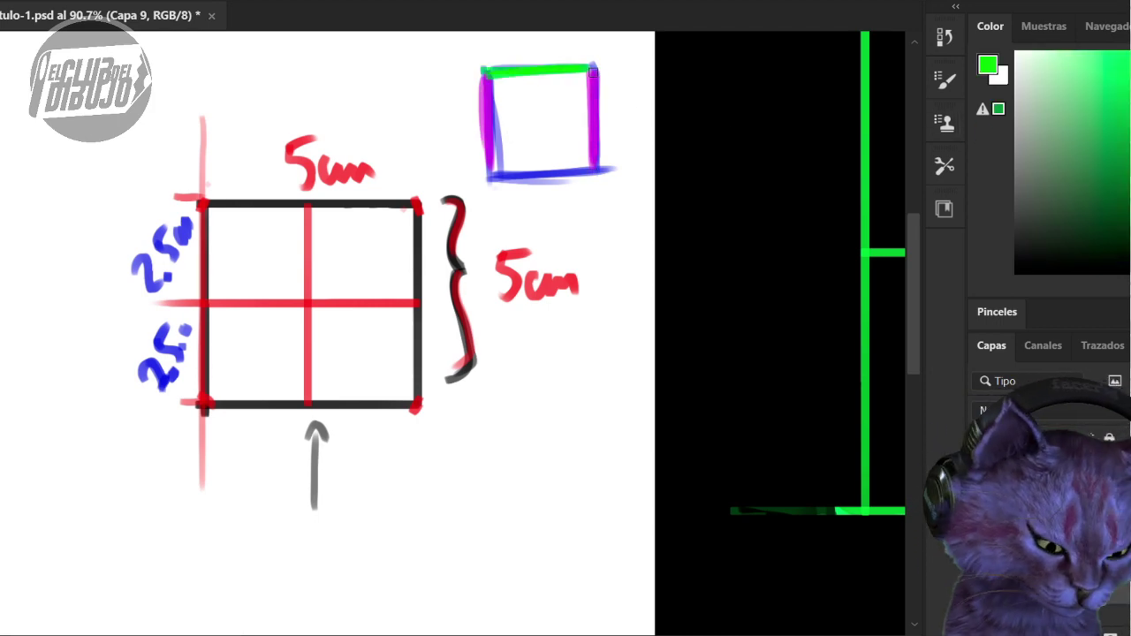
pyautogui.moveTo(500, 173); pyautogui.dragTo(596, 170)
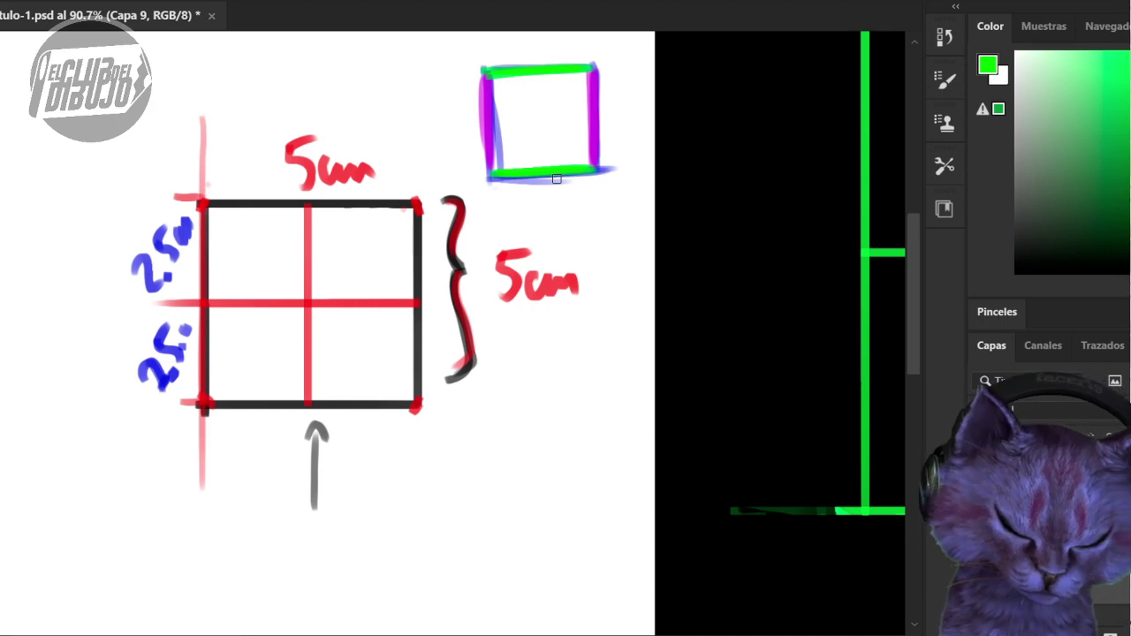
# - Divide the small square with green vertical and horizontal centre lines and sketch a curve in its upper-left quadrant
pyautogui.moveTo(537, 74); pyautogui.dragTo(543, 174)
pyautogui.moveTo(495, 128); pyautogui.dragTo(608, 126)
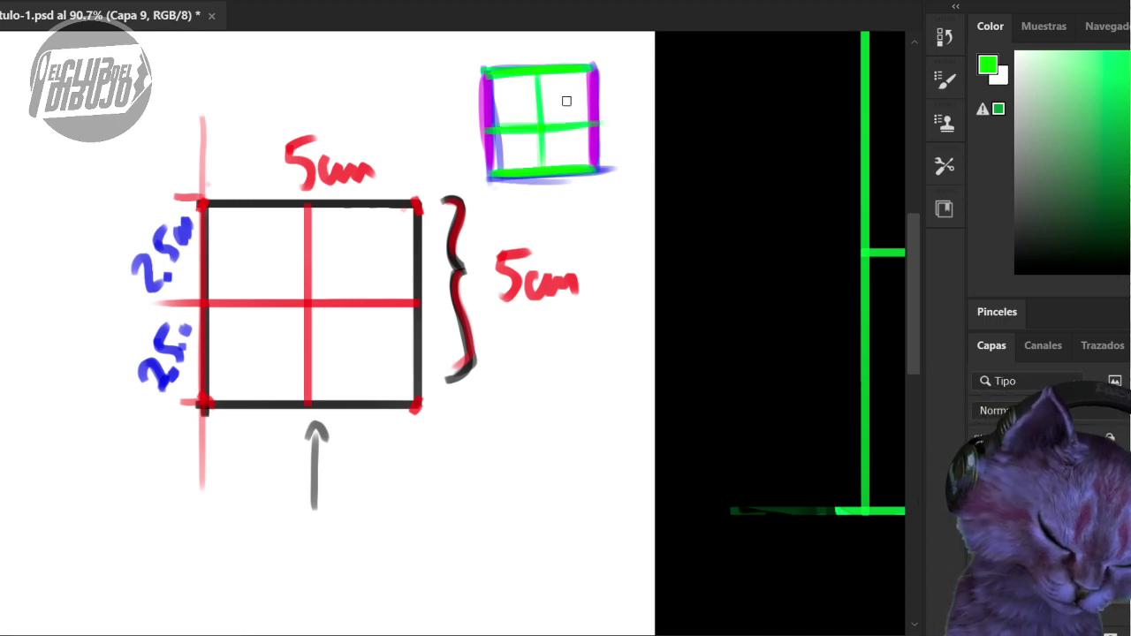
pyautogui.moveTo(520, 78); pyautogui.dragTo(497, 118)
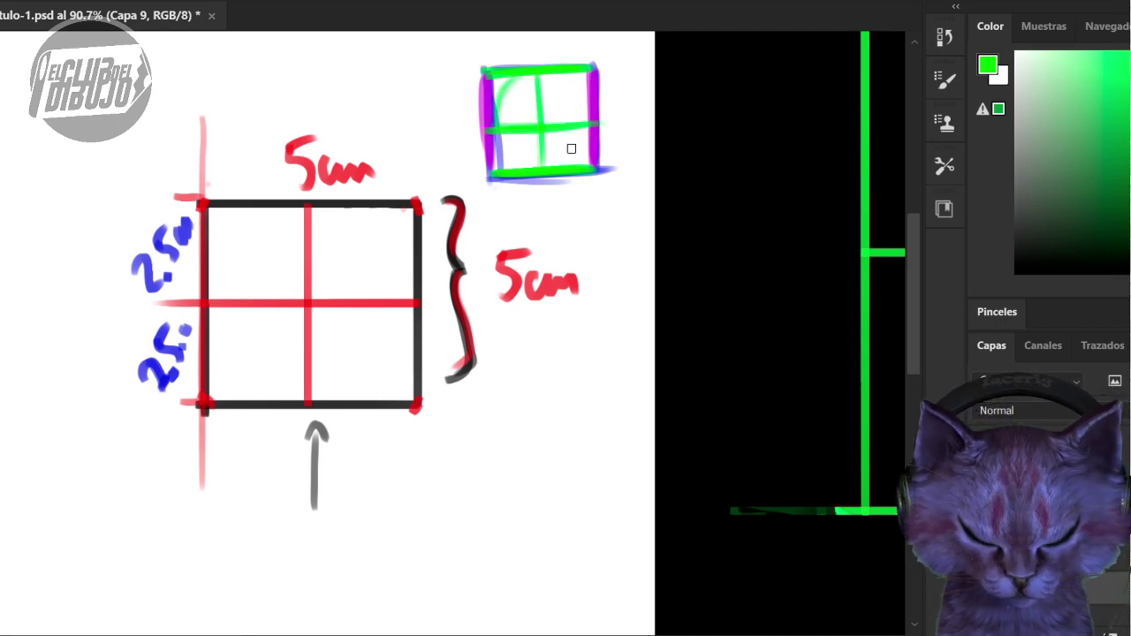
# - Sketch a near-black round face with eyes, nose, smile and ears inside the small square, following its green centre lines
pyautogui.moveTo(1029, 168); pyautogui.dragTo(1085, 246)
pyautogui.moveTo(497, 122)
pyautogui.mouseDown()
pyautogui.moveTo(519, 75)
pyautogui.moveTo(500, 89)
pyautogui.moveTo(535, 82)
pyautogui.moveTo(519, 76)
pyautogui.moveTo(566, 82)
pyautogui.moveTo(545, 70)
pyautogui.moveTo(589, 119)
pyautogui.mouseUp()
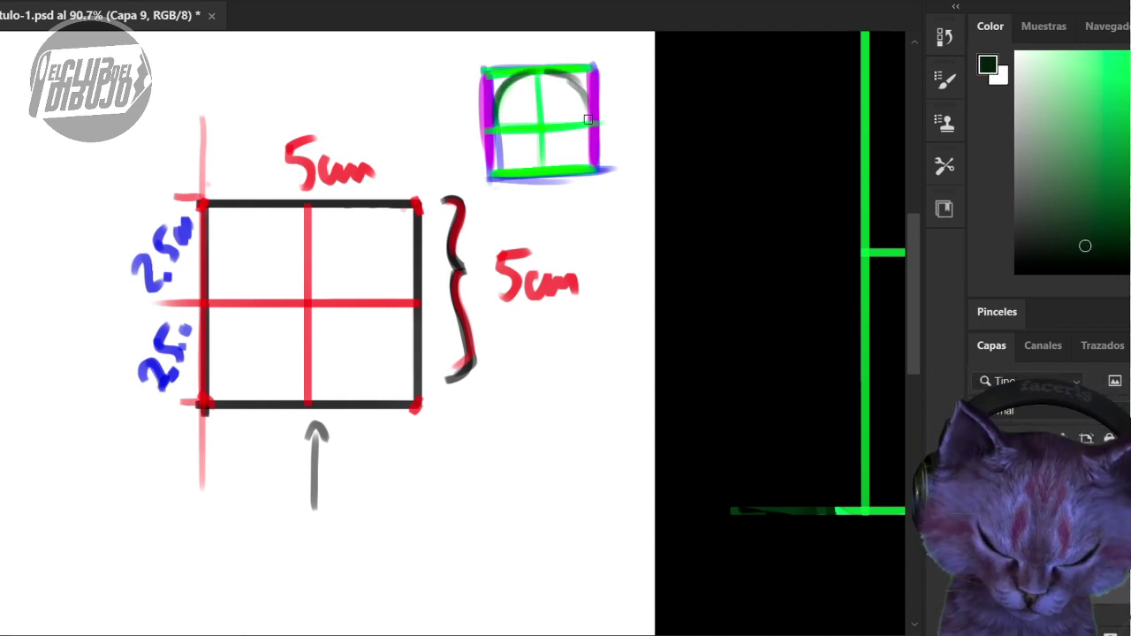
pyautogui.moveTo(570, 78)
pyautogui.mouseDown()
pyautogui.moveTo(590, 118)
pyautogui.moveTo(587, 106)
pyautogui.mouseUp()
pyautogui.moveTo(505, 155)
pyautogui.mouseDown()
pyautogui.moveTo(527, 172)
pyautogui.moveTo(497, 138)
pyautogui.moveTo(575, 166)
pyautogui.moveTo(581, 158)
pyautogui.moveTo(558, 173)
pyautogui.moveTo(590, 126)
pyautogui.moveTo(512, 161)
pyautogui.moveTo(579, 165)
pyautogui.mouseUp()
pyautogui.moveTo(550, 175)
pyautogui.mouseDown()
pyautogui.moveTo(502, 159)
pyautogui.moveTo(547, 134)
pyautogui.moveTo(519, 124)
pyautogui.moveTo(563, 123)
pyautogui.mouseUp()
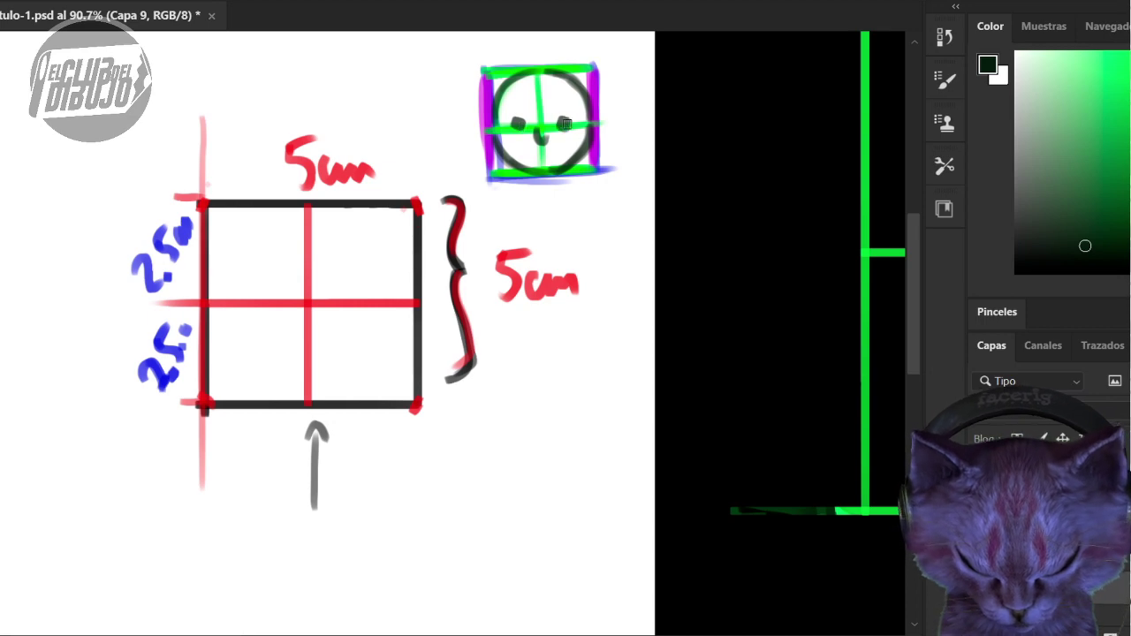
pyautogui.moveTo(516, 152)
pyautogui.mouseDown()
pyautogui.moveTo(562, 145)
pyautogui.moveTo(519, 150)
pyautogui.moveTo(570, 139)
pyautogui.mouseUp()
pyautogui.moveTo(491, 111); pyautogui.dragTo(490, 132)
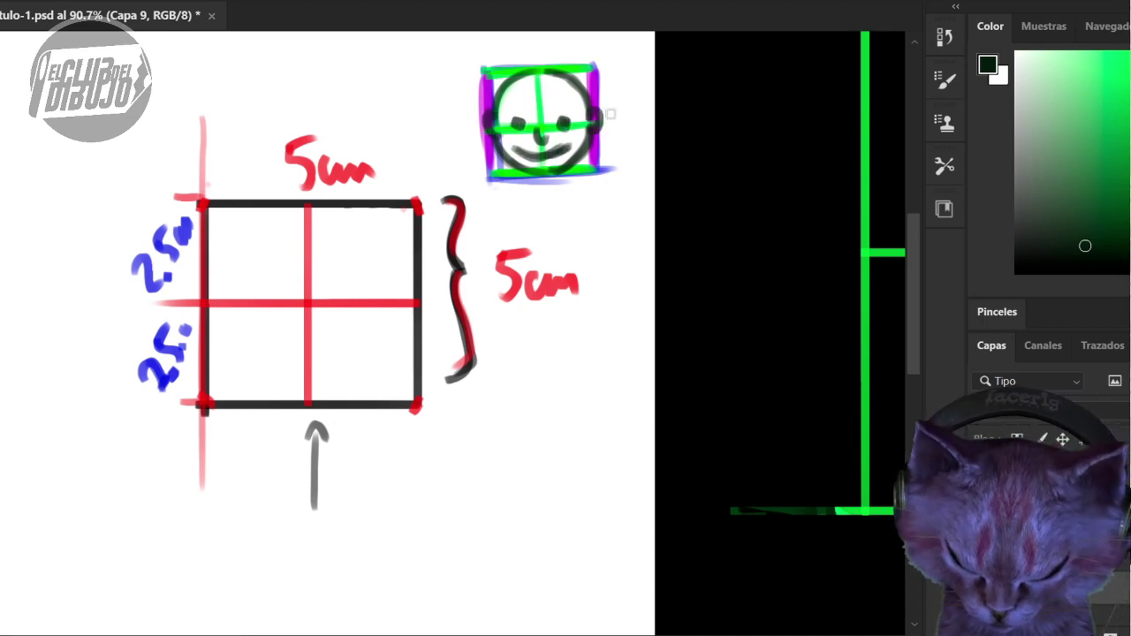
# - Check layer Capa 8 and make layer Capa 9 active again for work on the large green quadrant grid
pyautogui.moveTo(608, 388); pyautogui.dragTo(508, 428)
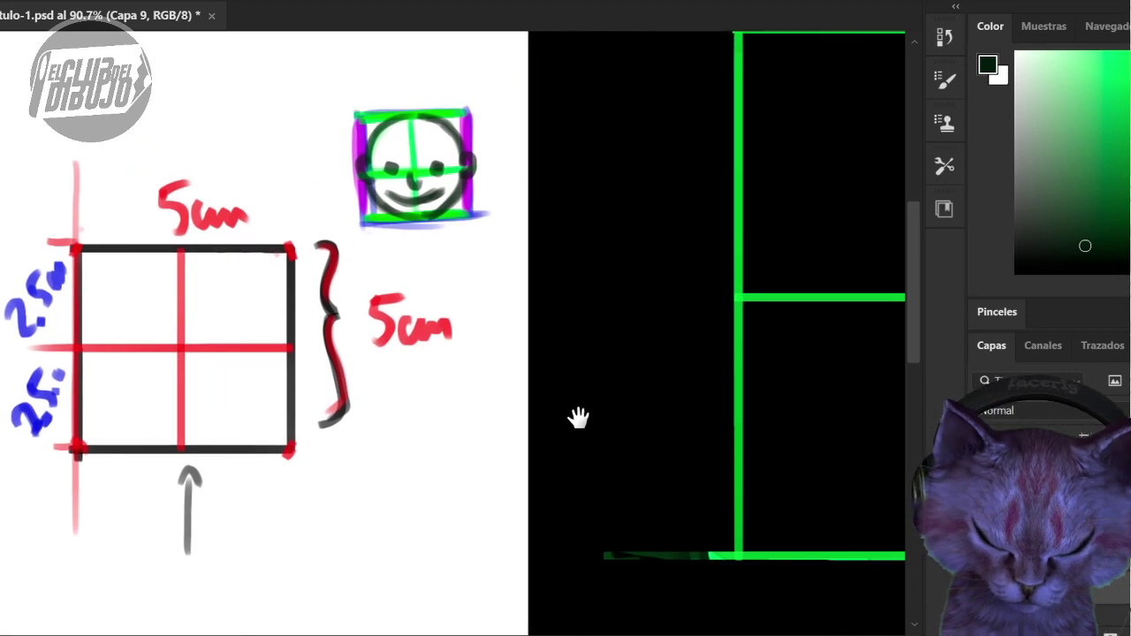
pyautogui.moveTo(578, 419); pyautogui.dragTo(239, 415)
pyautogui.moveTo(507, 434)
pyautogui.mouseDown()
pyautogui.moveTo(505, 468)
pyautogui.moveTo(504, 420)
pyautogui.mouseUp()
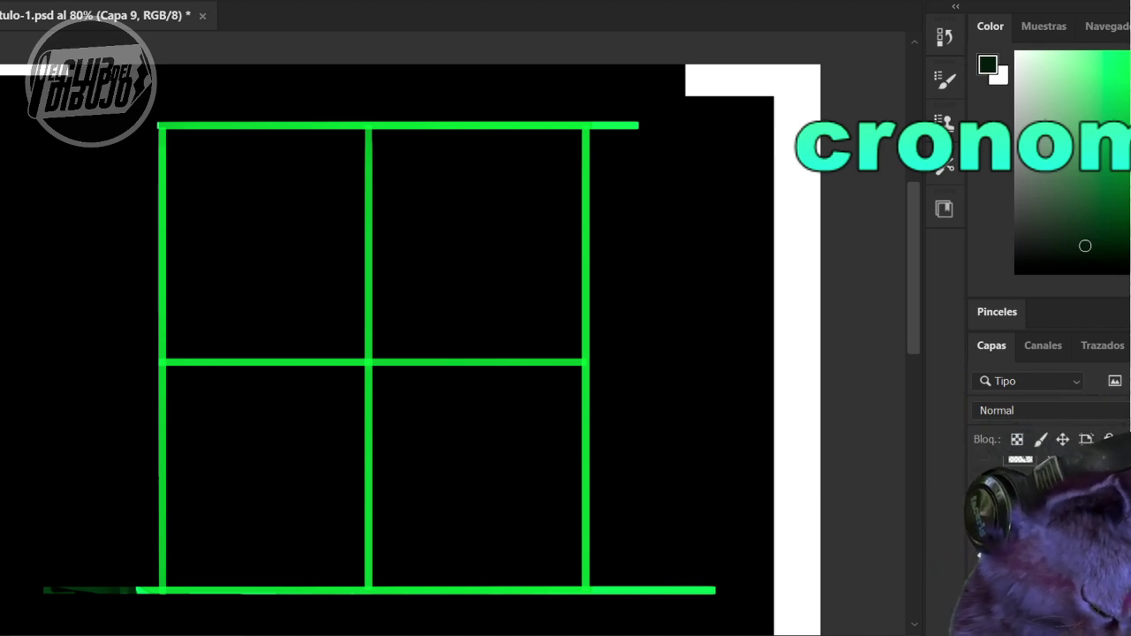
pyautogui.click(1111, 555)
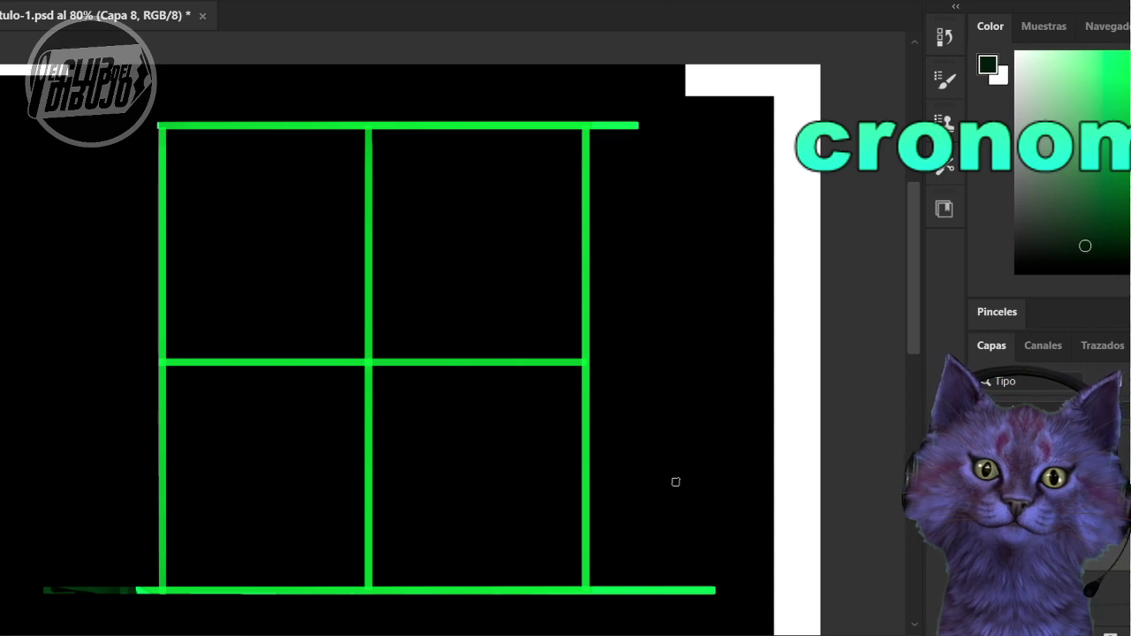
pyautogui.click(1109, 588)
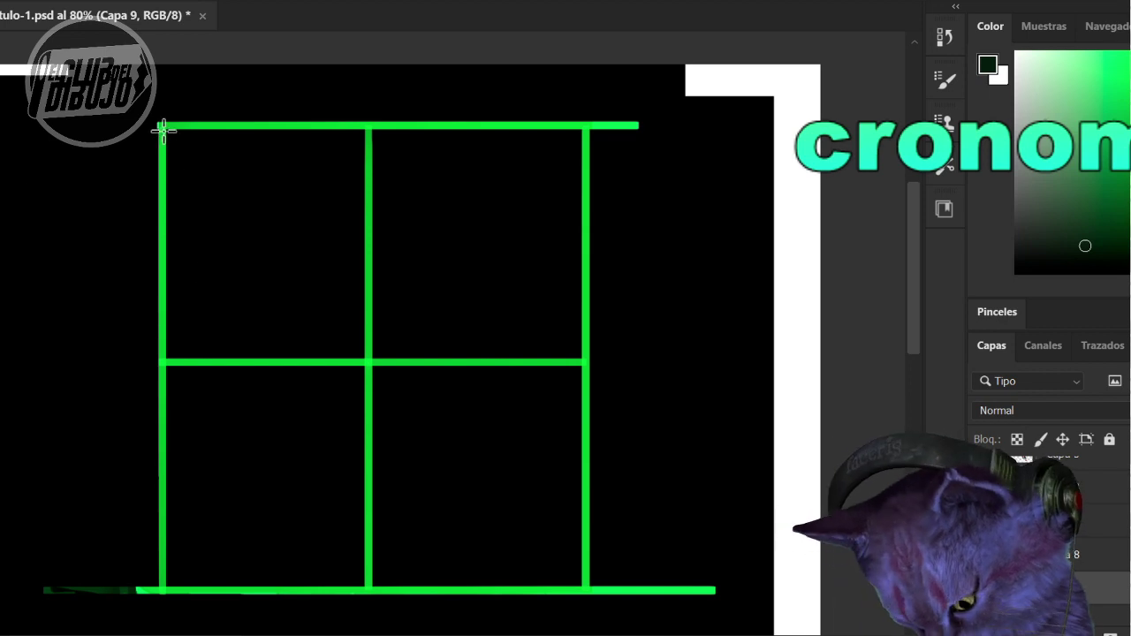
pyautogui.moveTo(165, 126); pyautogui.dragTo(208, 311)
pyautogui.moveTo(341, 355); pyautogui.dragTo(370, 360)
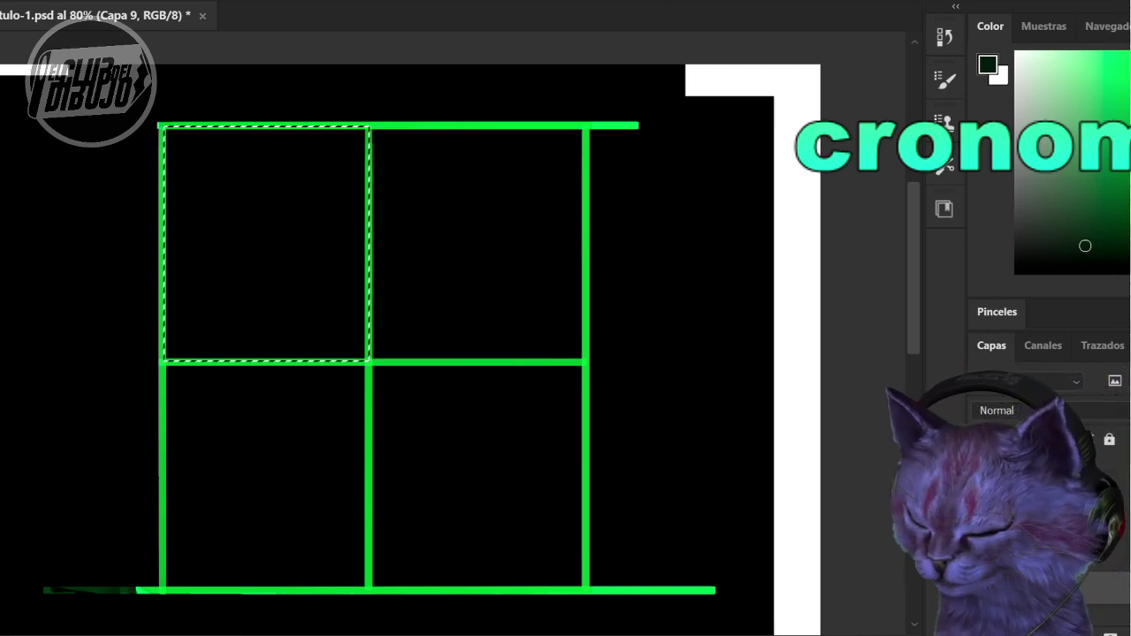
pyautogui.hotkey('ctrl', 'd')
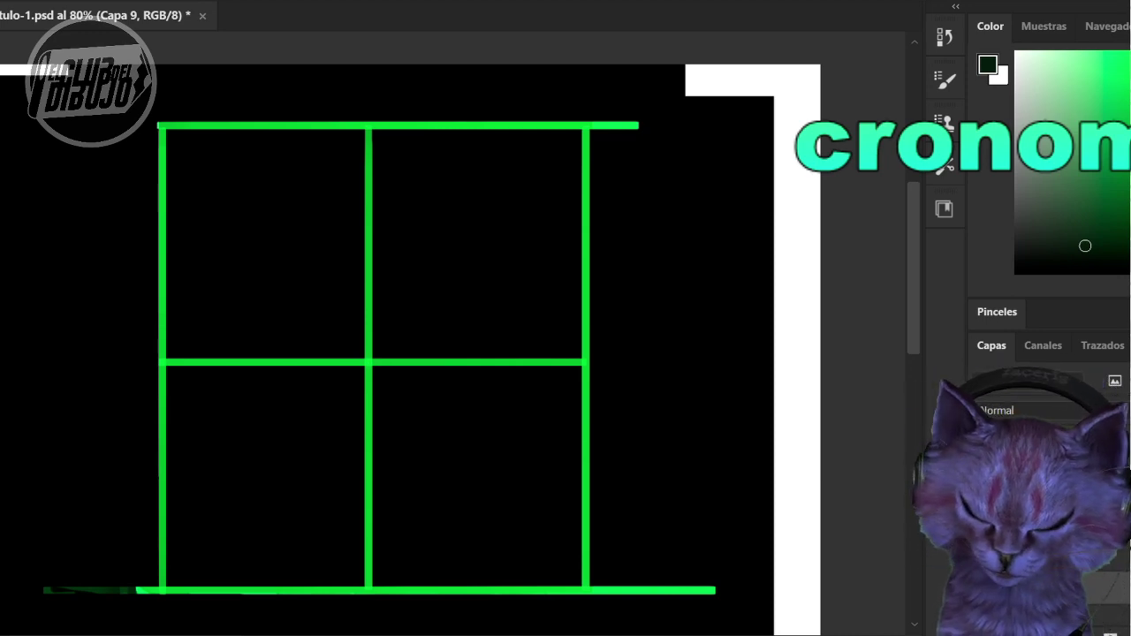
pyautogui.moveTo(164, 126); pyautogui.dragTo(369, 361)
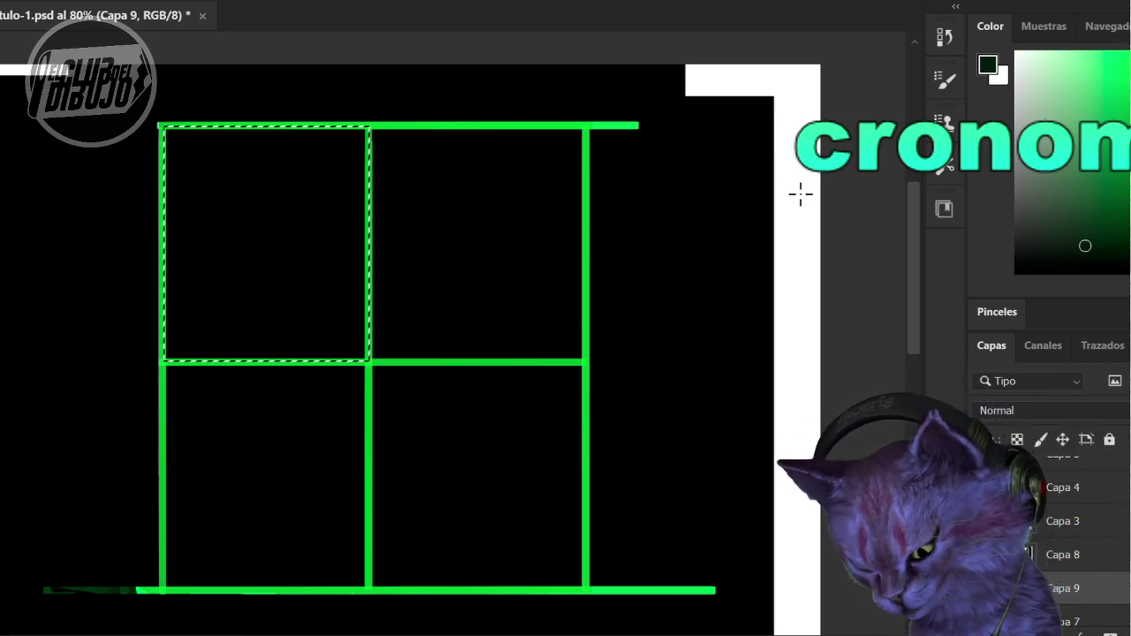
pyautogui.hotkey('ctrl', 'd')
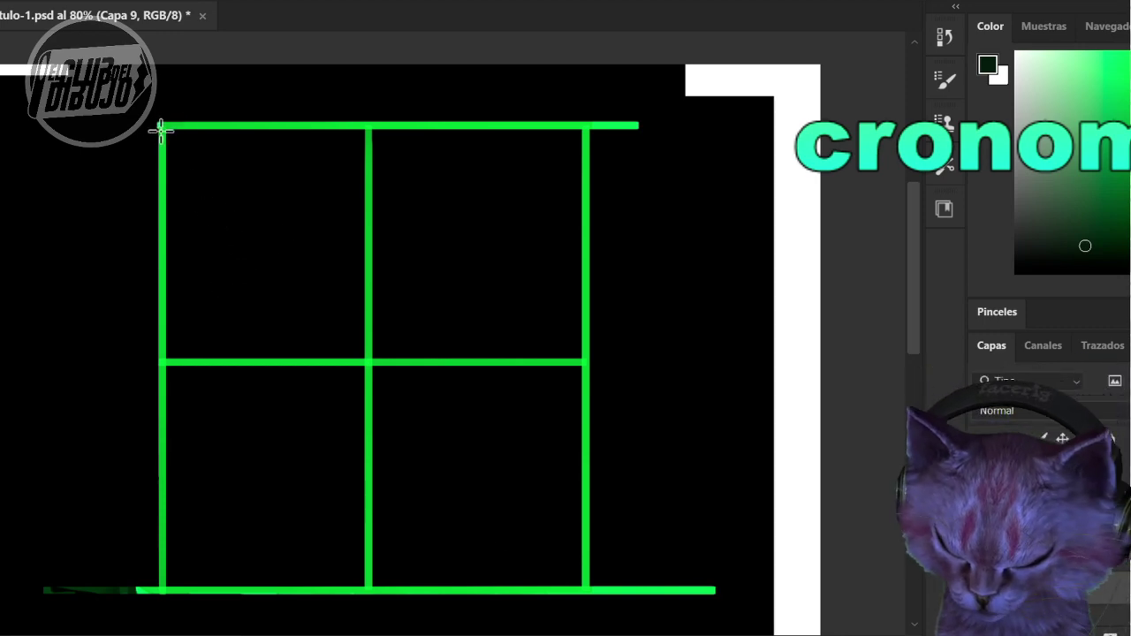
# - Reveal the helmet in the grid's upper-left quadrant by clearing the black inside a rectangular selection, and cover it again
pyautogui.moveTo(160, 126); pyautogui.dragTo(369, 362)
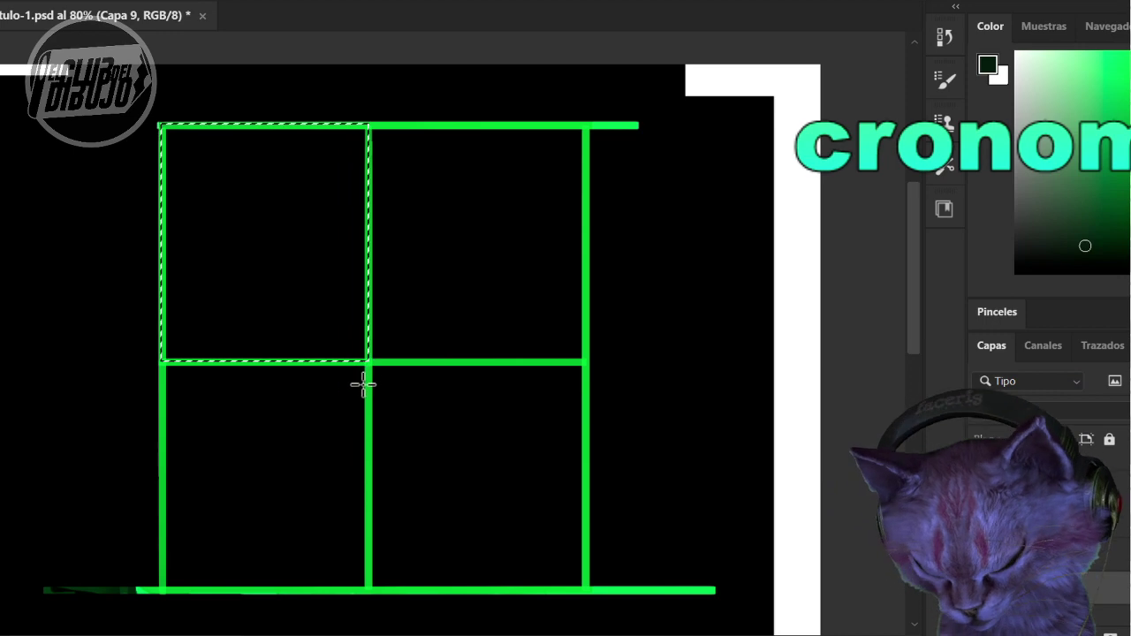
pyautogui.hotkey('ctrl', 'alt', 'shift', 'v')
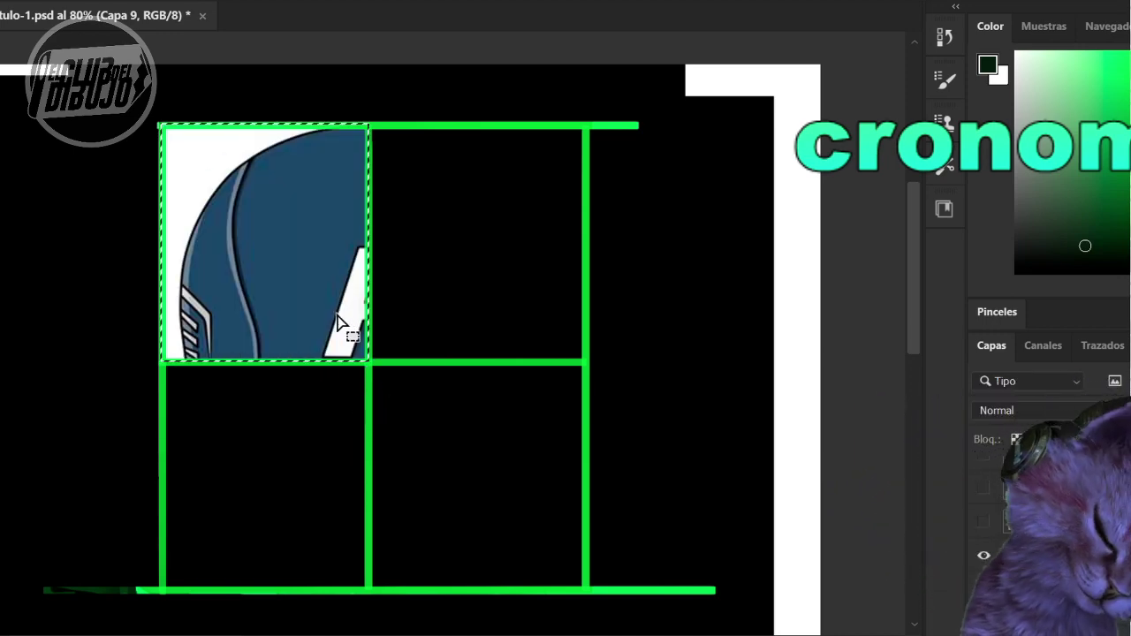
pyautogui.moveTo(208, 210); pyautogui.dragTo(464, 348)
pyautogui.hotkey('ctrl', 'd')
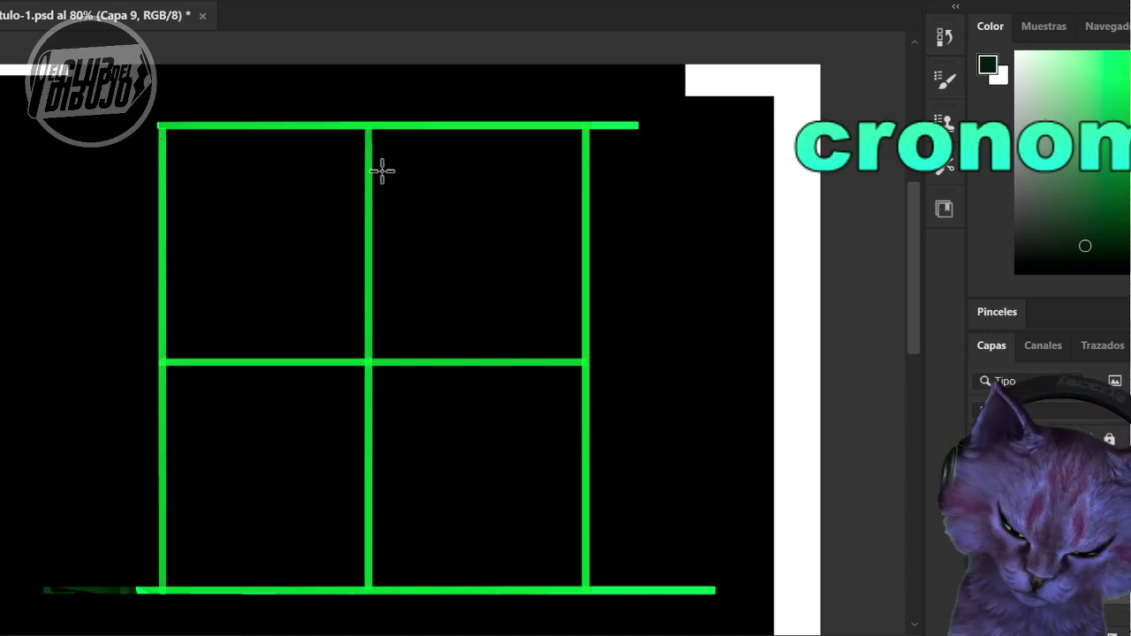
# - Select the grid's upper-right quadrant, clear its black cover to show the other half of the helmet, and undo the clearing
pyautogui.moveTo(368, 125); pyautogui.dragTo(586, 361)
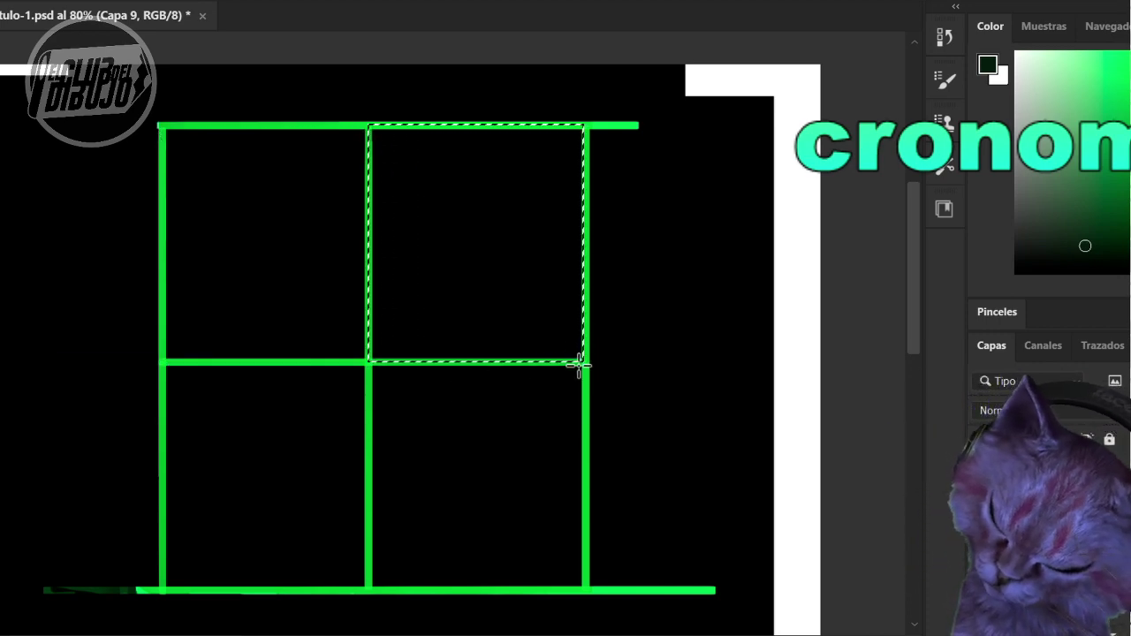
pyautogui.hotkey('ctrl', 'shift', 'alt', 'v')
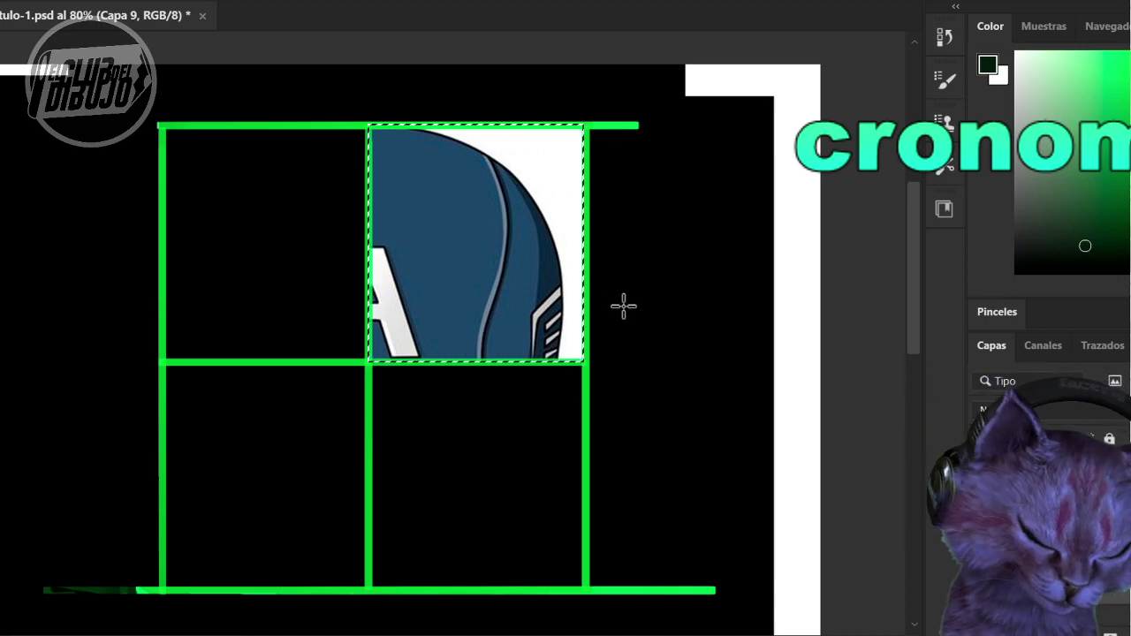
pyautogui.hotkey('ctrl', 'd')
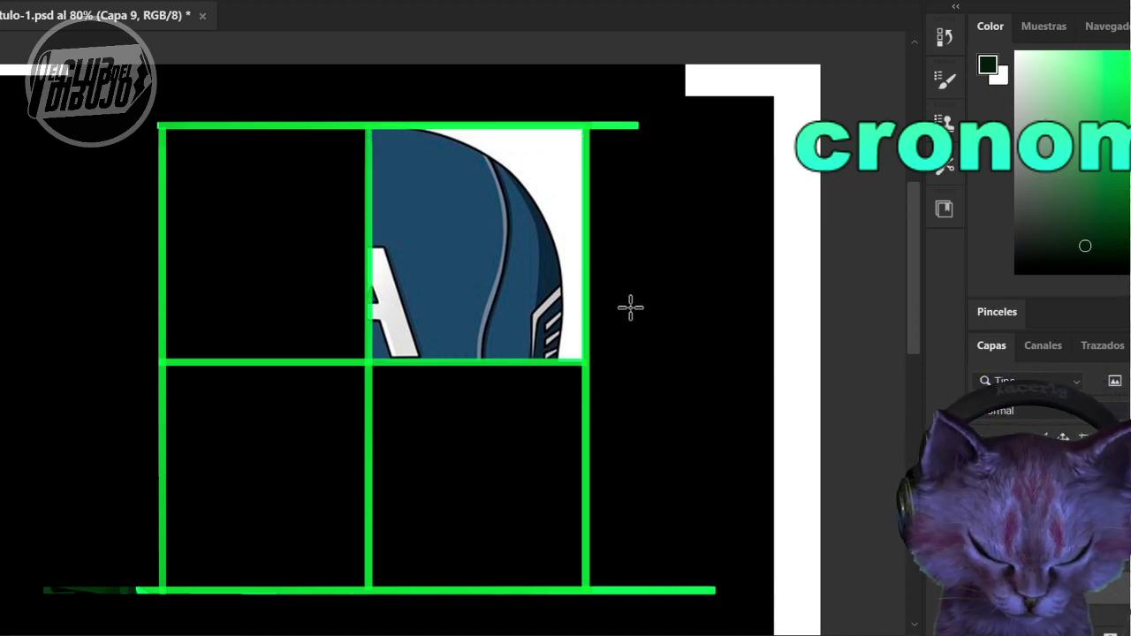
pyautogui.hotkey('ctrl', 'z')
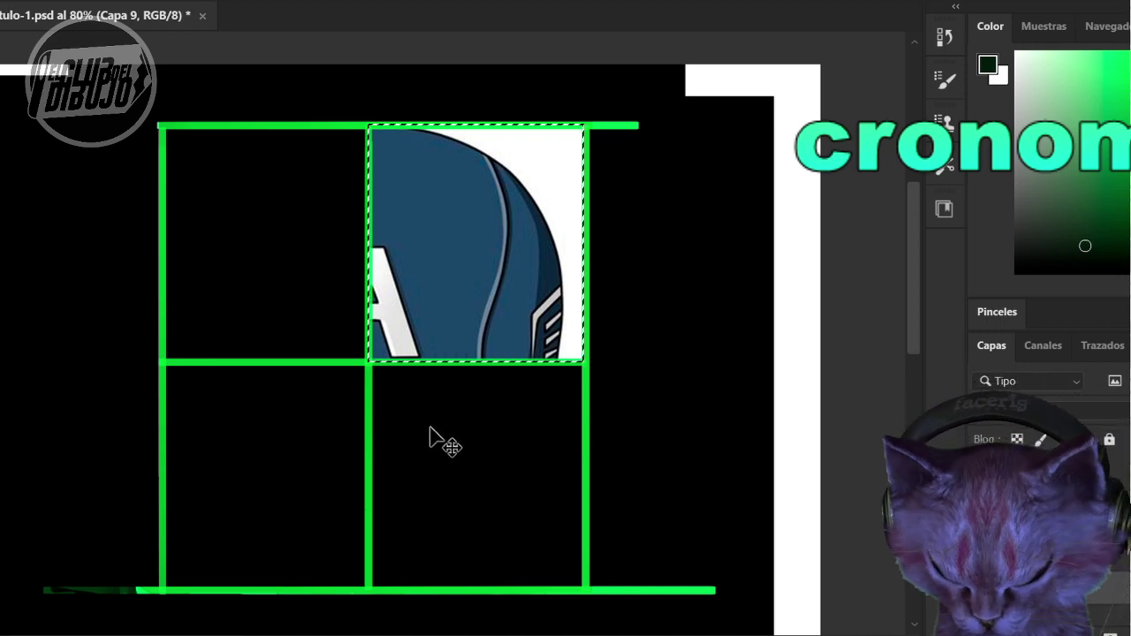
pyautogui.hotkey('ctrl', 'x')
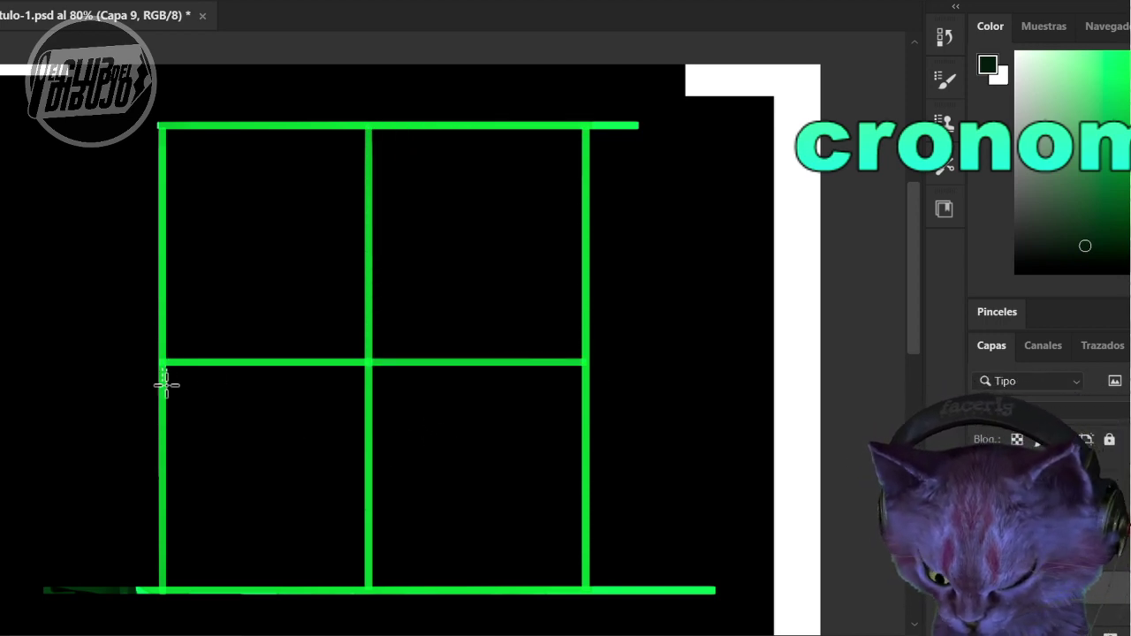
# - Uncover the lower-left quadrant within a rectangular selection, examine its eye, mask and cheek up close, and restore the black cover
pyautogui.moveTo(163, 365); pyautogui.dragTo(365, 598)
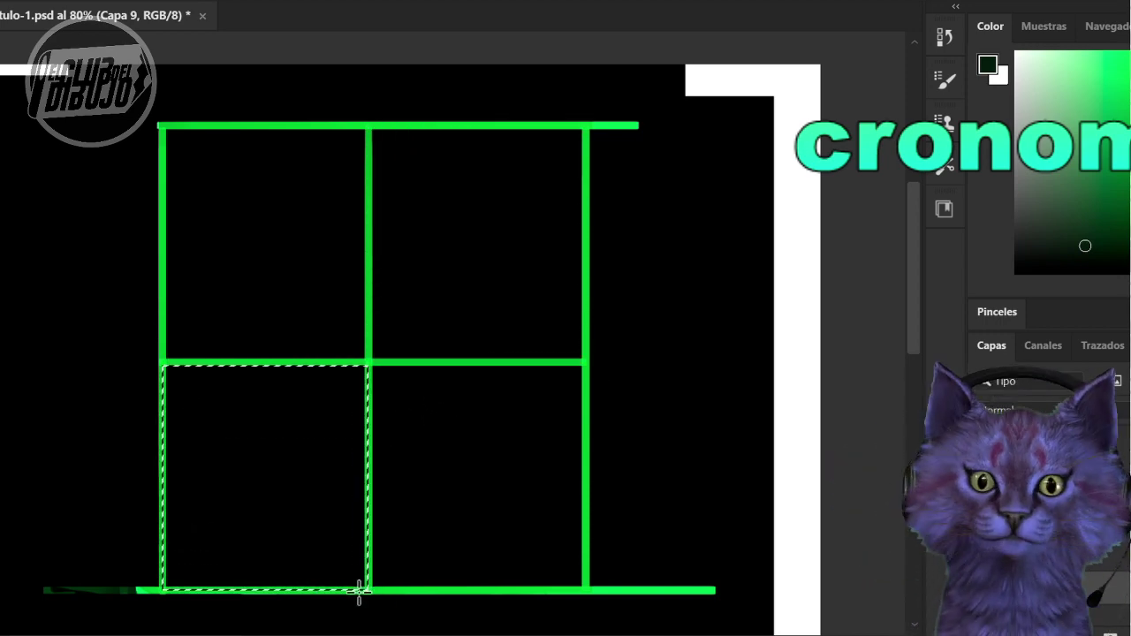
pyautogui.hotkey('ctrl', 'shift', 'alt', 'v')
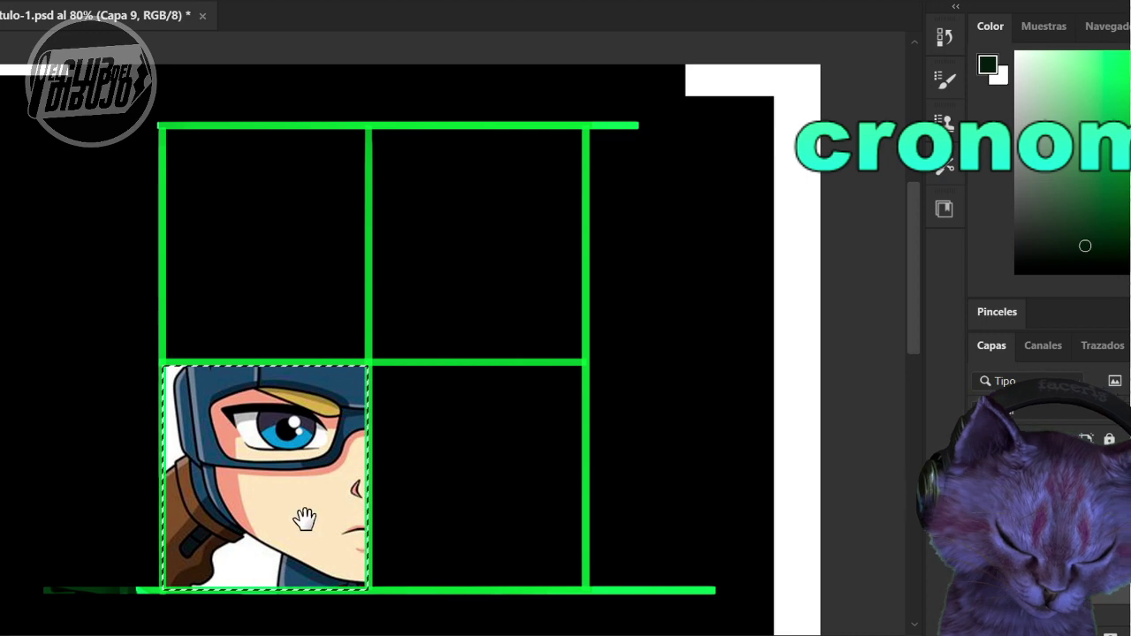
pyautogui.moveTo(284, 507); pyautogui.dragTo(369, 424)
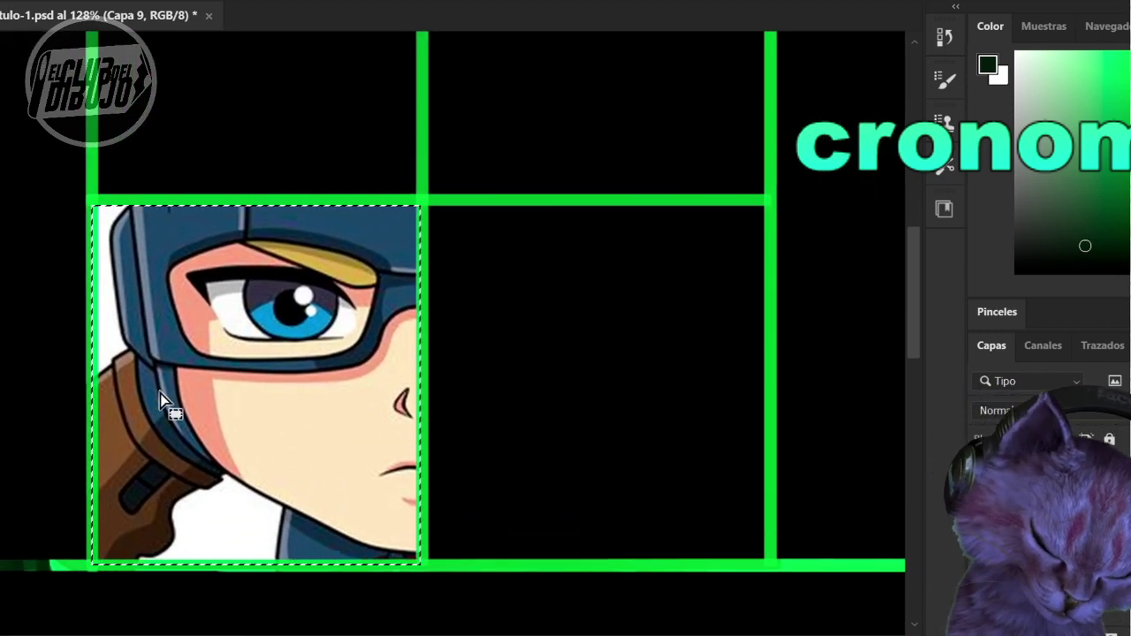
pyautogui.moveTo(373, 378); pyautogui.dragTo(392, 433)
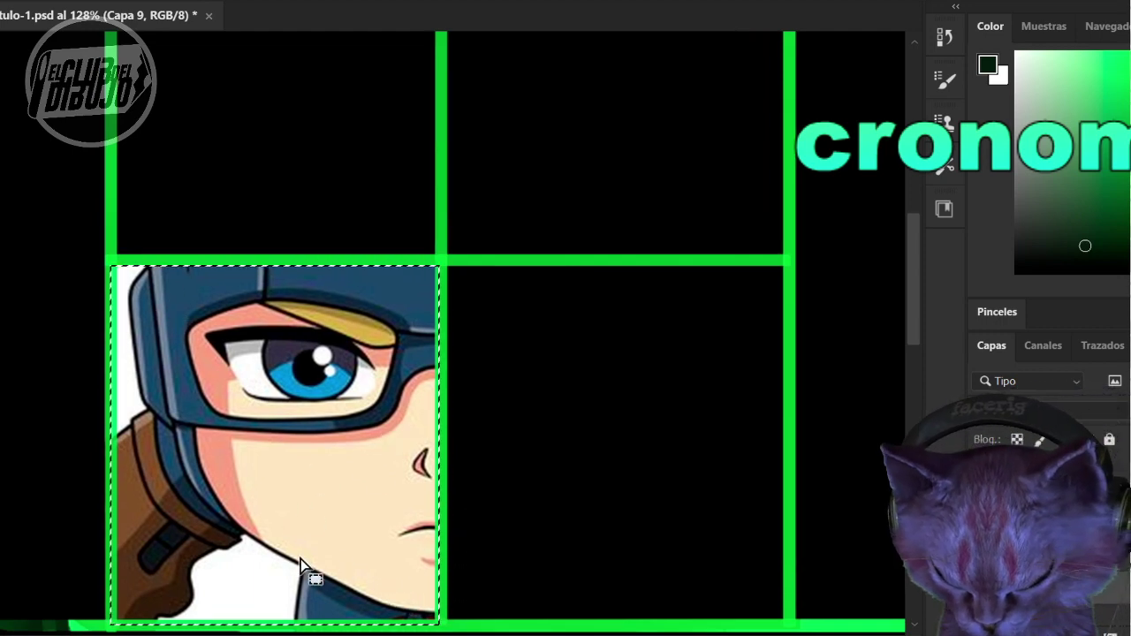
pyautogui.moveTo(457, 419); pyautogui.dragTo(390, 443)
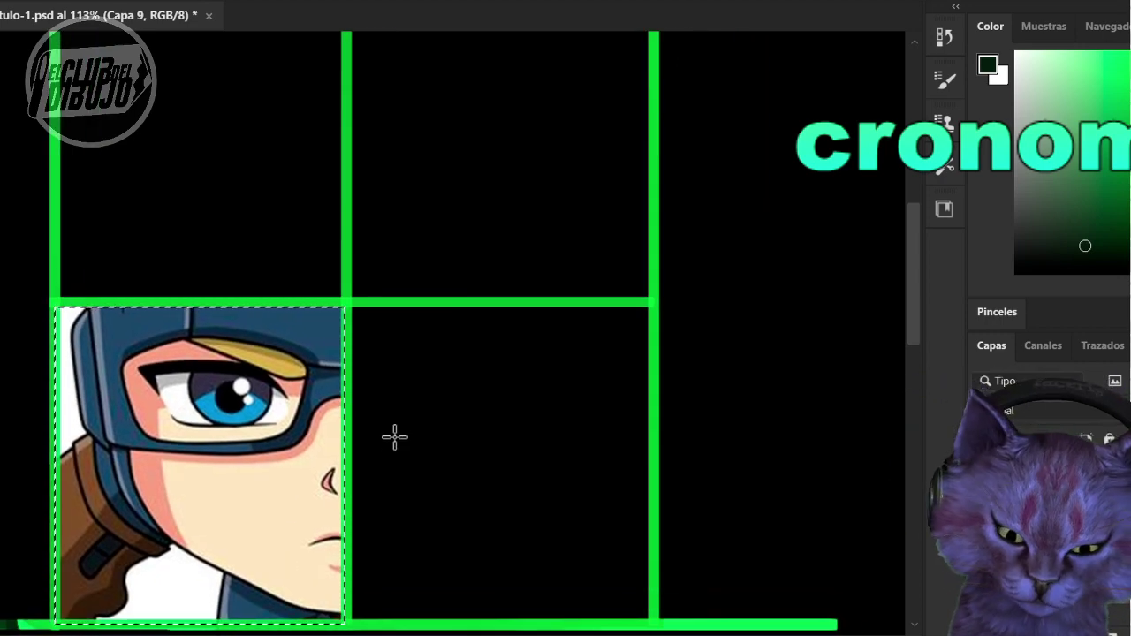
pyautogui.keyDown('alt'); pyautogui.click(522, 386); pyautogui.keyUp('alt')
pyautogui.moveTo(563, 394); pyautogui.dragTo(510, 406)
pyautogui.hotkey('ctrl', 'z')
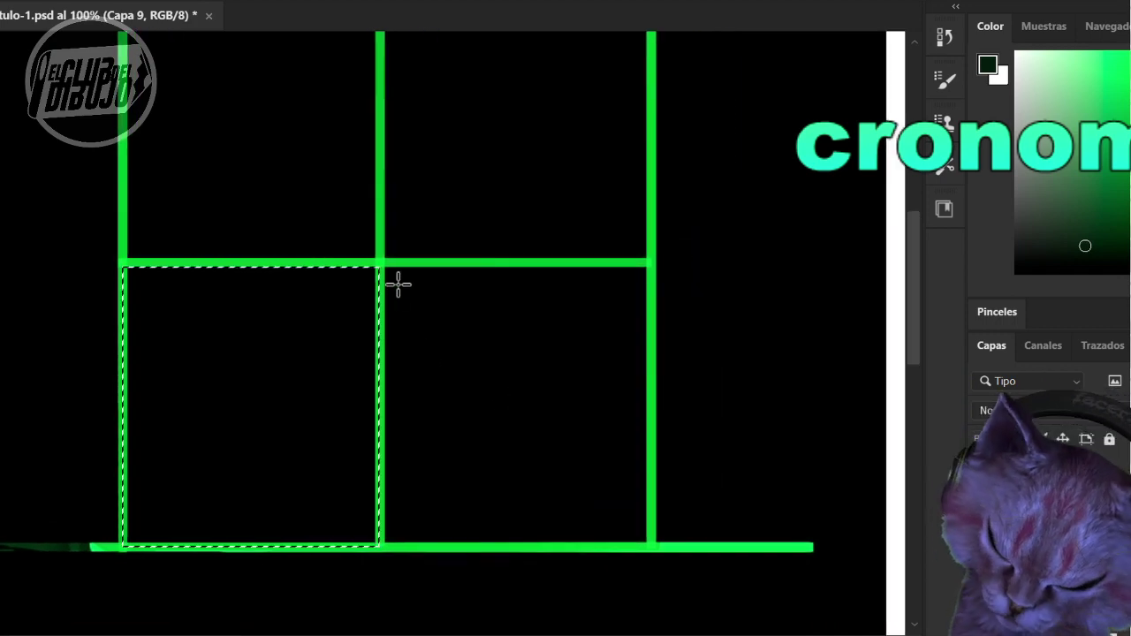
# - Uncover the lower-right quadrant's half of the face within a rectangular selection, undo the clearing, and deselect
pyautogui.moveTo(383, 265); pyautogui.dragTo(650, 536)
pyautogui.hotkey('ctrl', 'alt', 'shift', 'v')
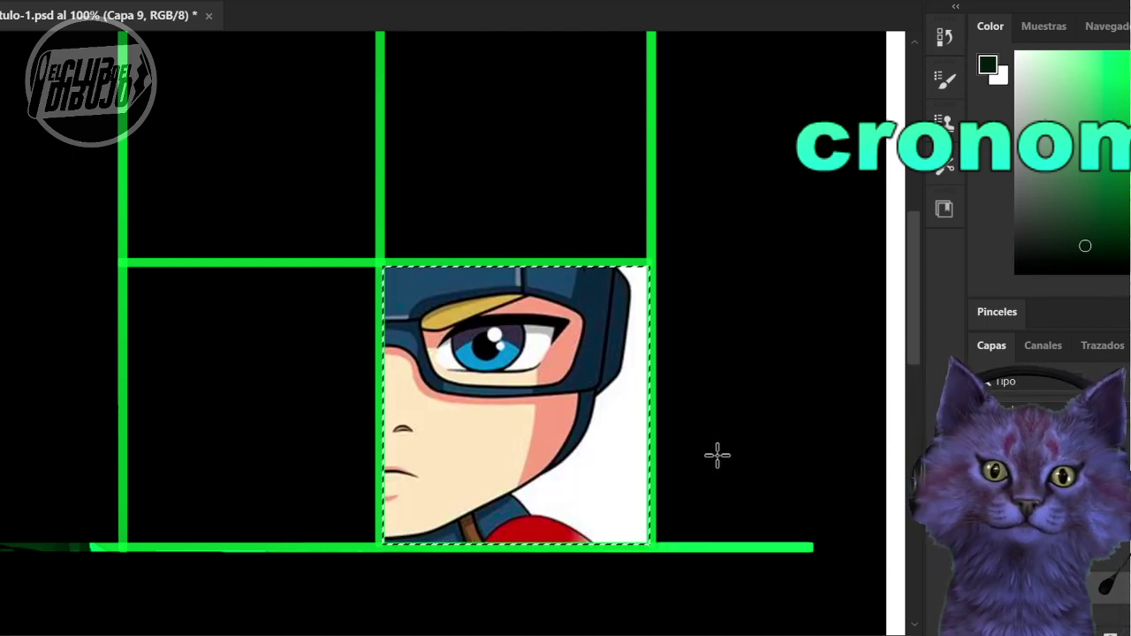
pyautogui.hotkey('ctrl', 'd')
pyautogui.hotkey('ctrl', 'z')
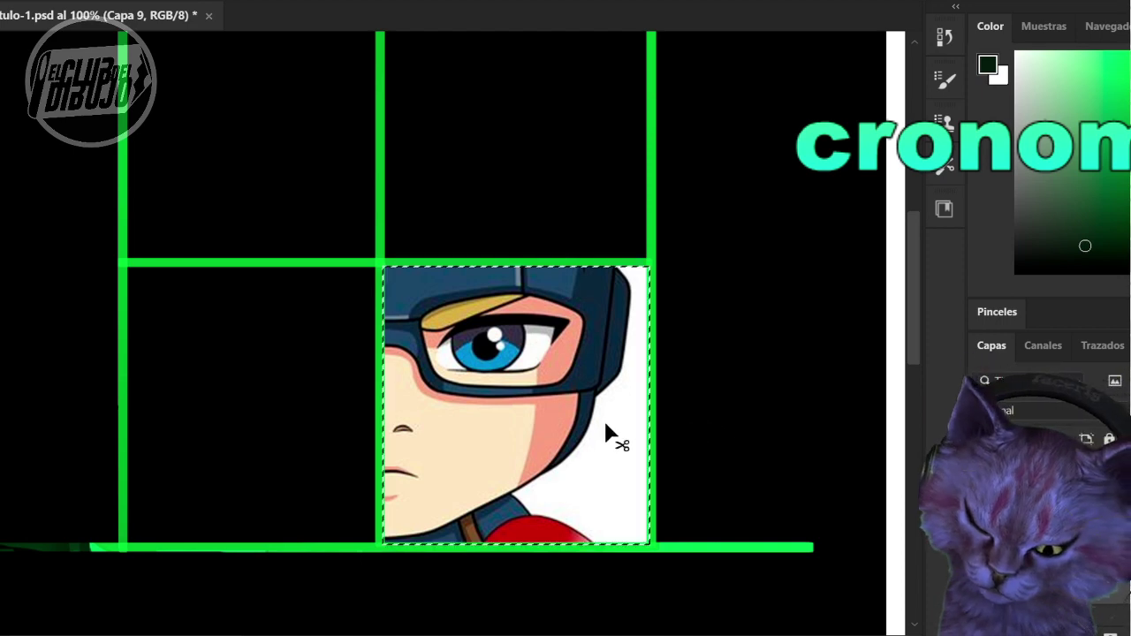
pyautogui.hotkey('ctrl', 'z')
pyautogui.moveTo(604, 419); pyautogui.dragTo(588, 462)
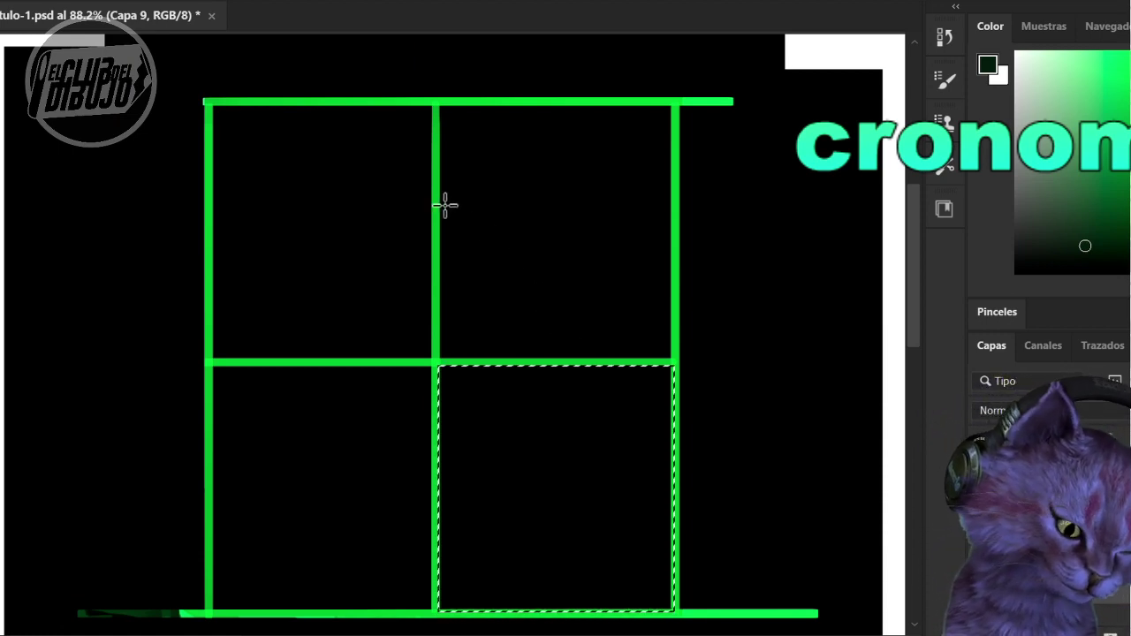
pyautogui.click(734, 371)
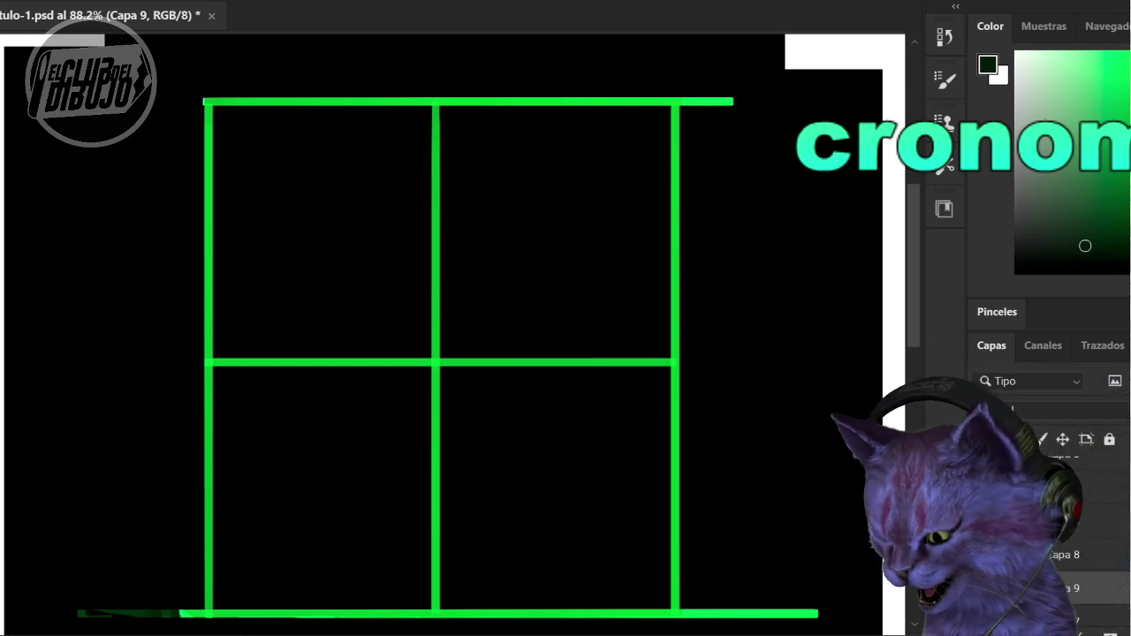
# - Clear the black cover inside a rectangular selection of the upper-left quadrant to expose the helmet, and drop the selection
pyautogui.moveTo(434, 360); pyautogui.dragTo(210, 99)
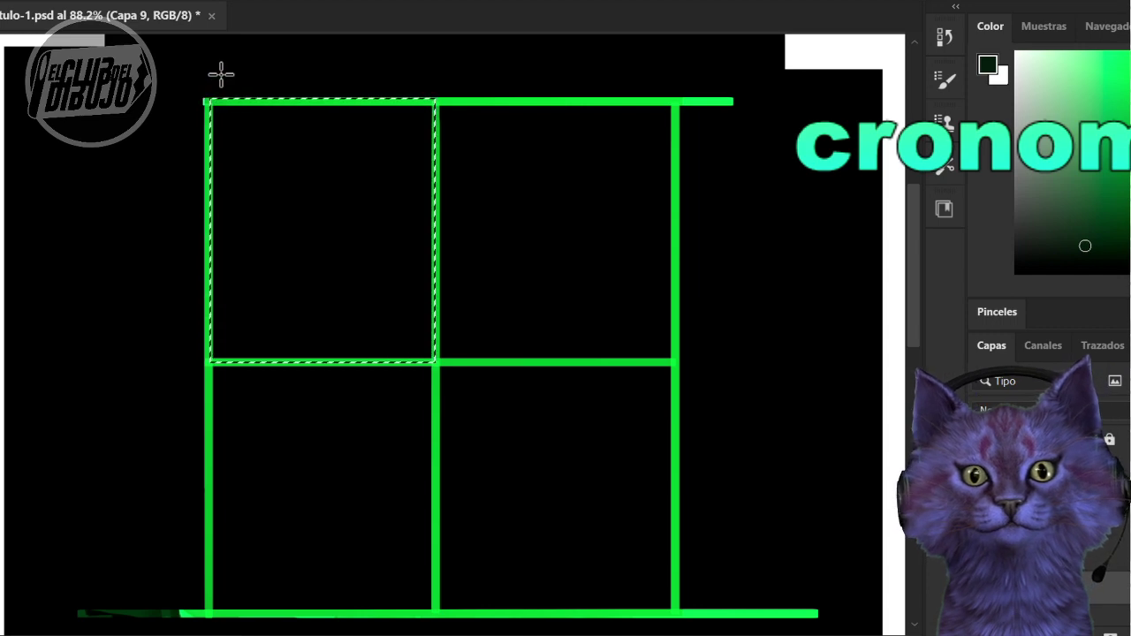
pyautogui.hotkey('ctrl', 'alt', 'shift', 'v')
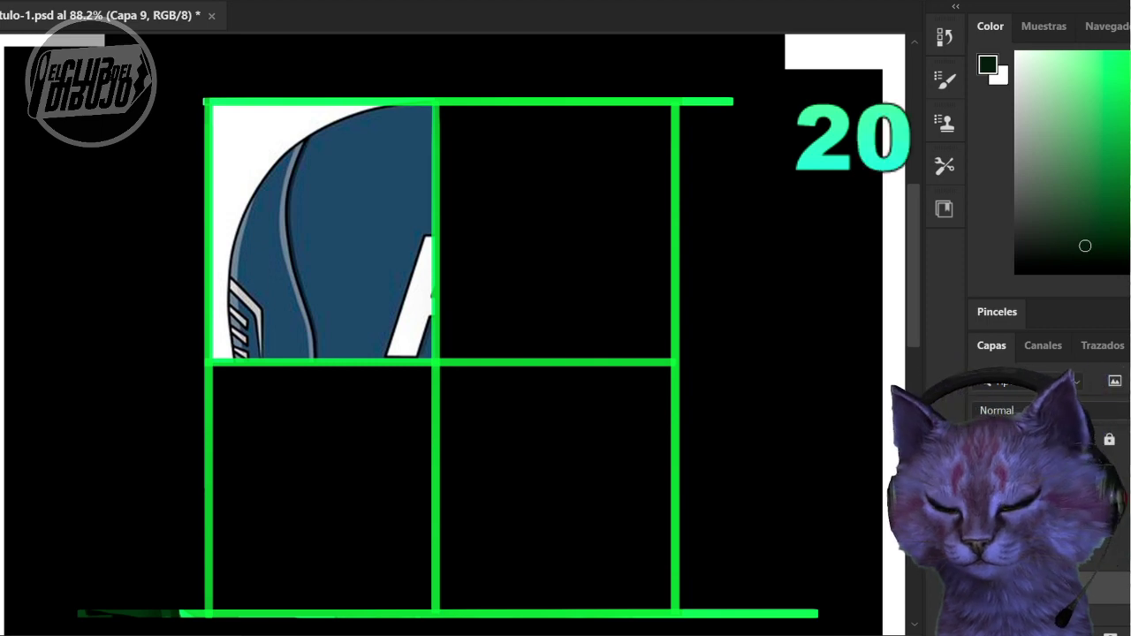
pyautogui.hotkey('ctrl', 'shift', 'd')
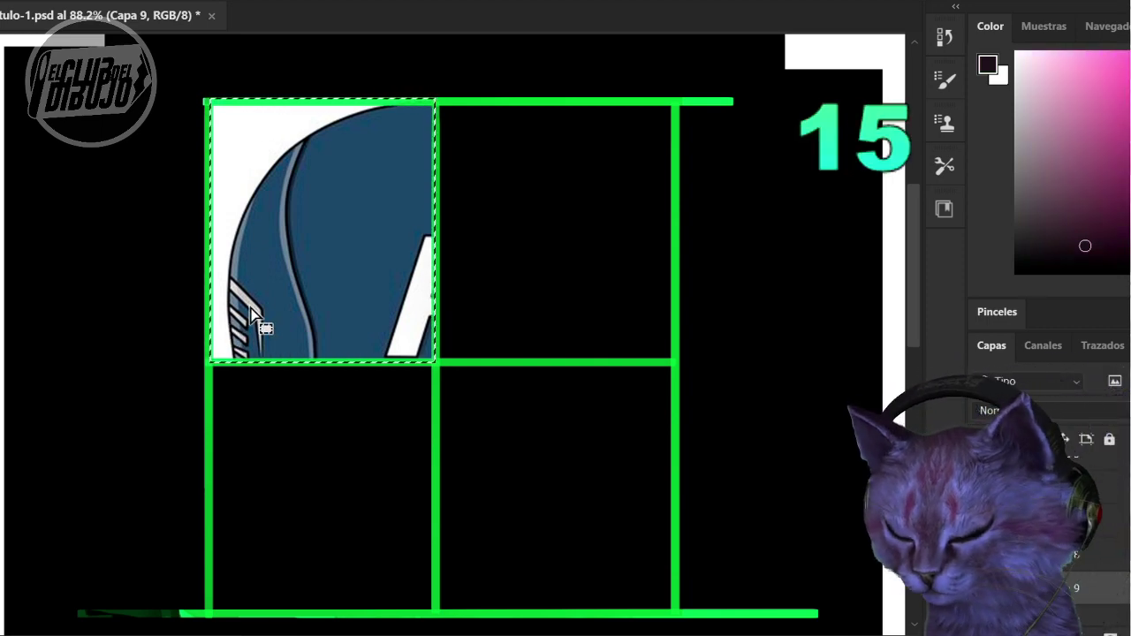
pyautogui.hotkey('ctrl', 'd')
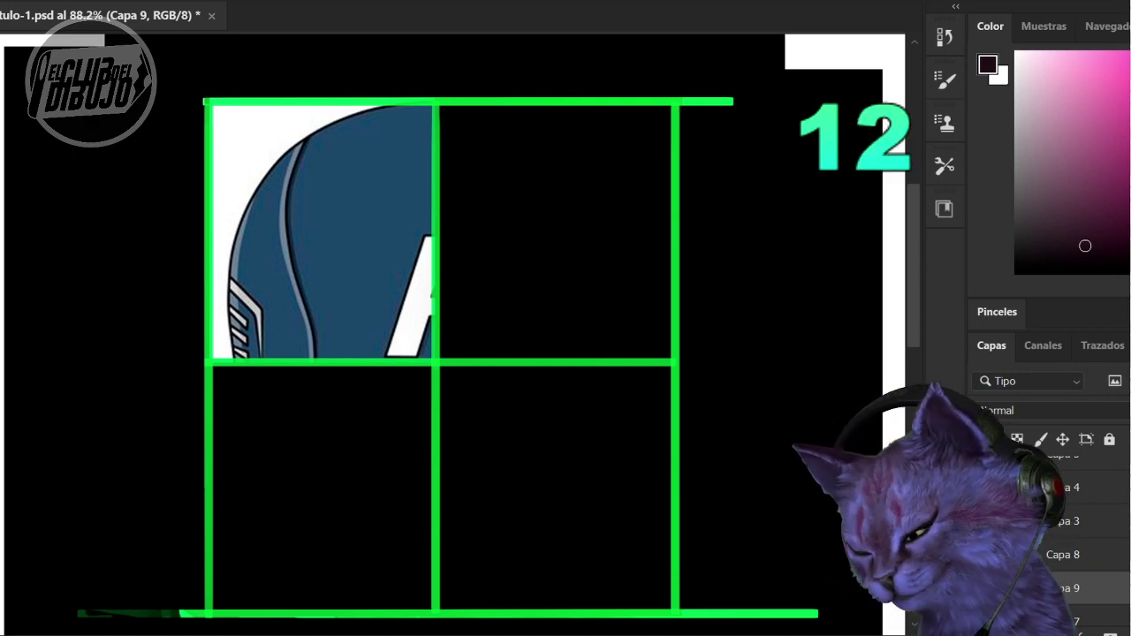
# - Try brushing a magenta curve along the helmet's outer edge in the upper-left quadrant, undoing each stroke
pyautogui.click(1130, 67)
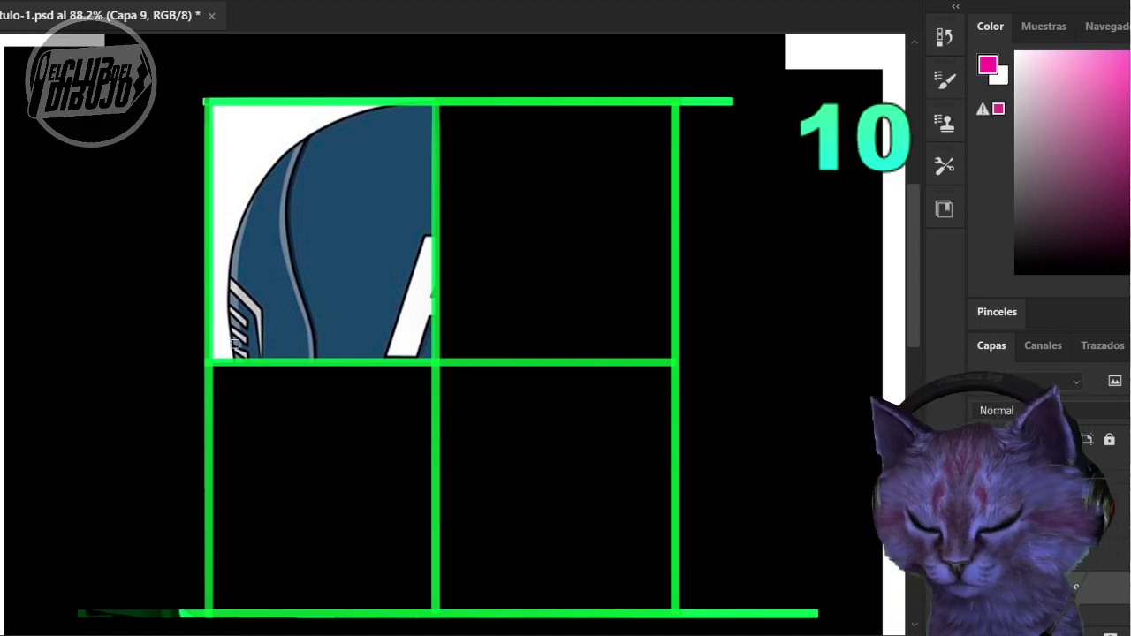
pyautogui.moveTo(235, 349)
pyautogui.mouseDown()
pyautogui.moveTo(314, 139)
pyautogui.moveTo(447, 83)
pyautogui.mouseUp()
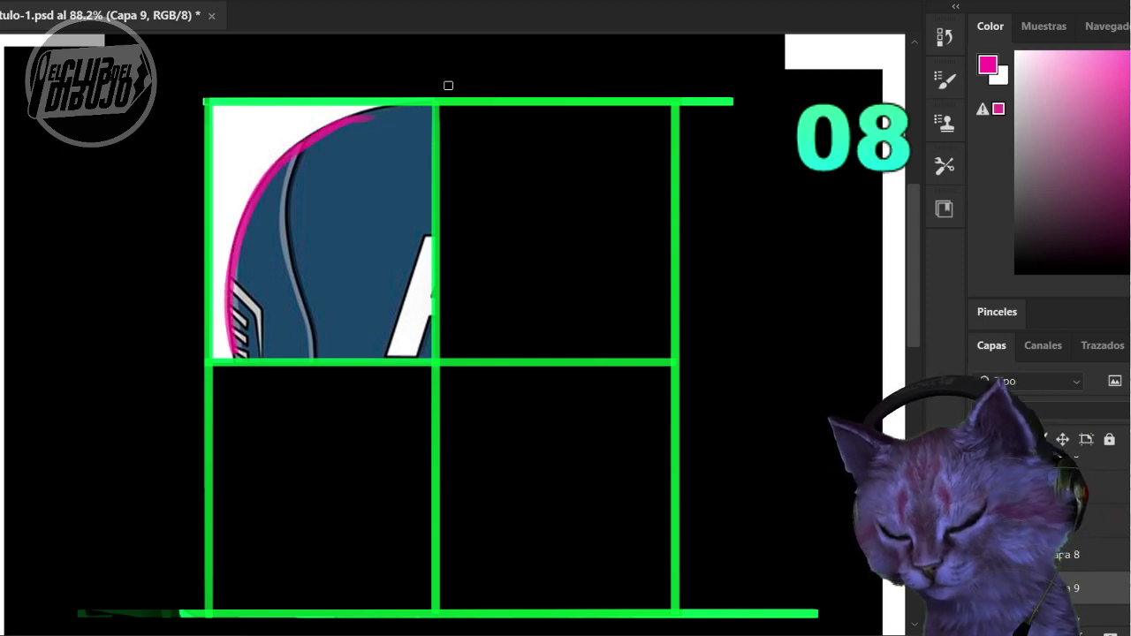
pyautogui.hotkey('ctrl', 'z')
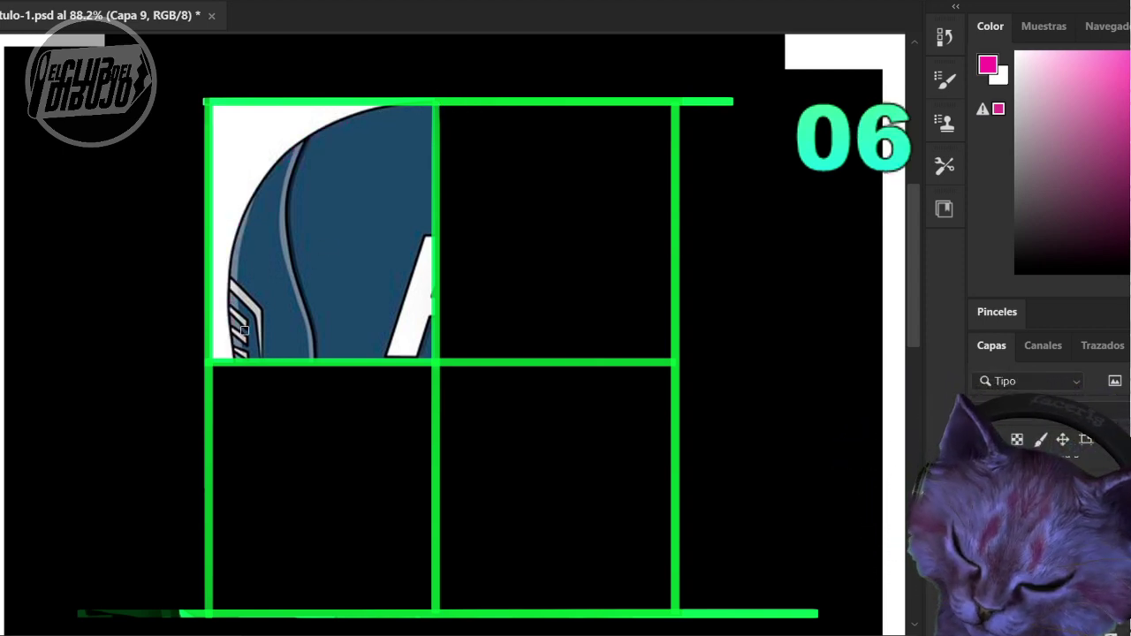
pyautogui.moveTo(231, 345)
pyautogui.mouseDown()
pyautogui.moveTo(295, 222)
pyautogui.moveTo(459, 93)
pyautogui.mouseUp()
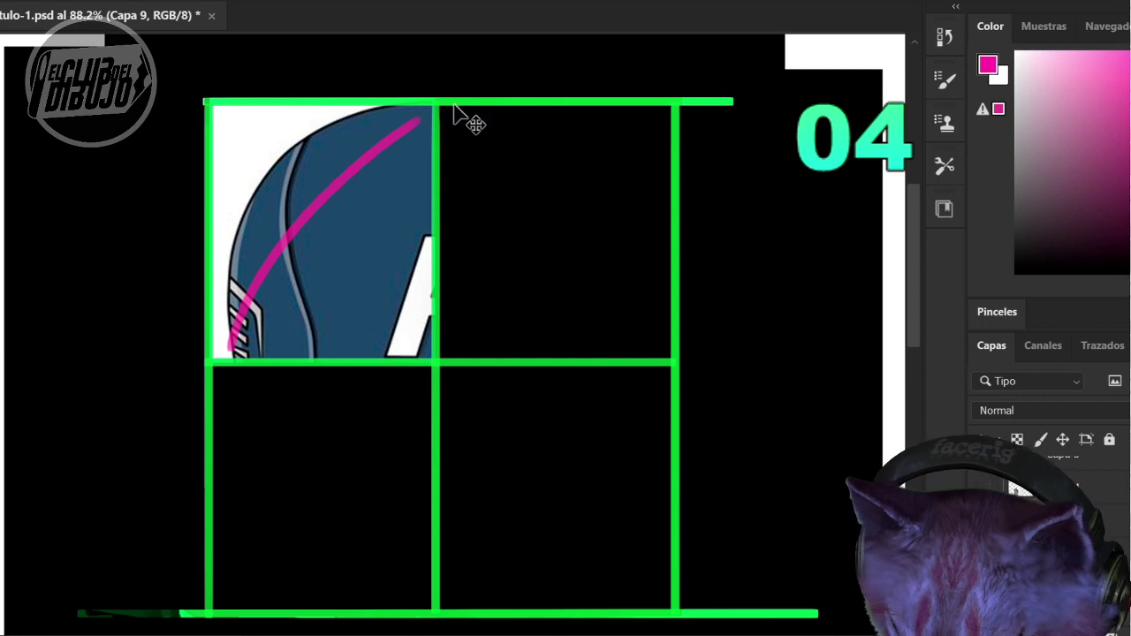
pyautogui.hotkey('ctrl', 'z')
pyautogui.moveTo(234, 347); pyautogui.dragTo(442, 99)
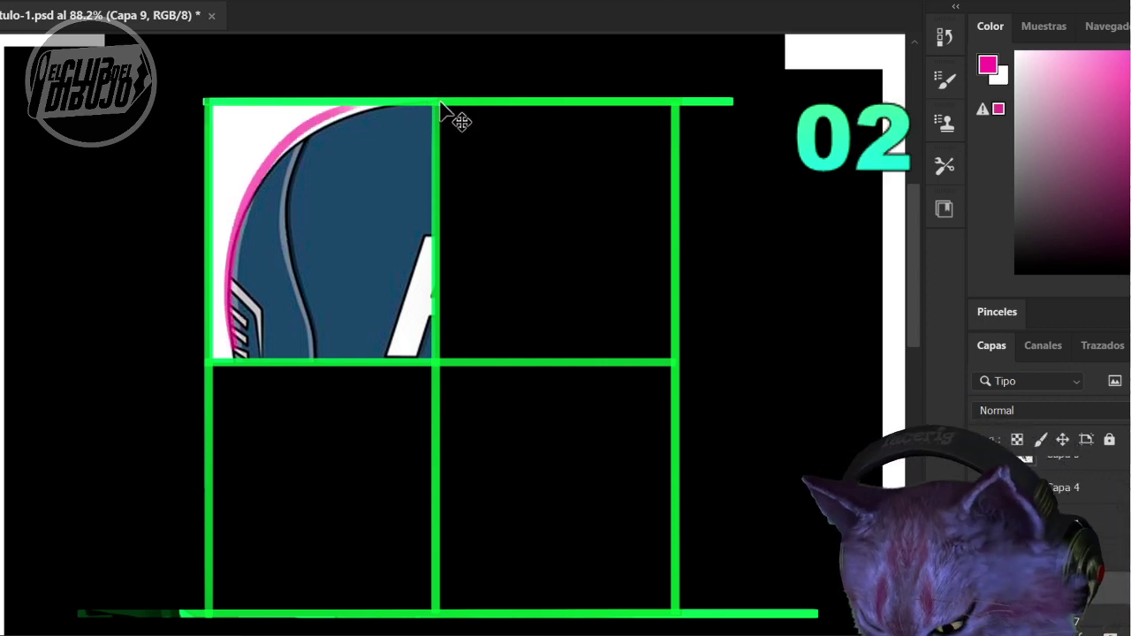
pyautogui.hotkey('ctrl', 'z')
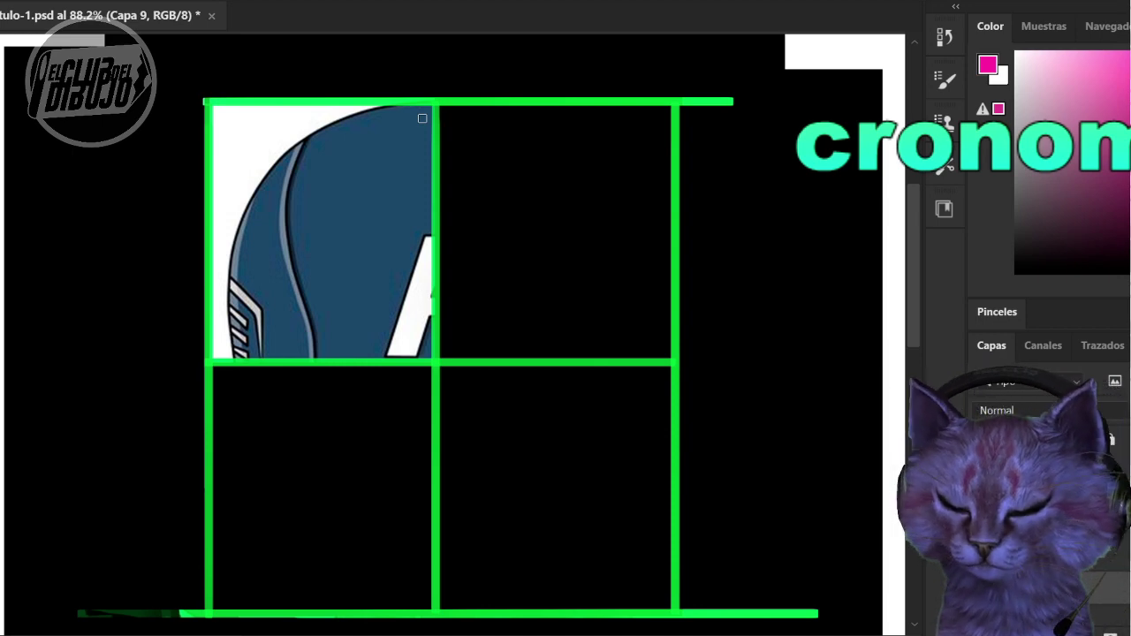
# - Trace the helmet's outer curve in purple and its inner seam in pinkish red inside the upper-left quadrant
pyautogui.keyDown('alt'); pyautogui.click(436, 102); pyautogui.keyUp('alt')
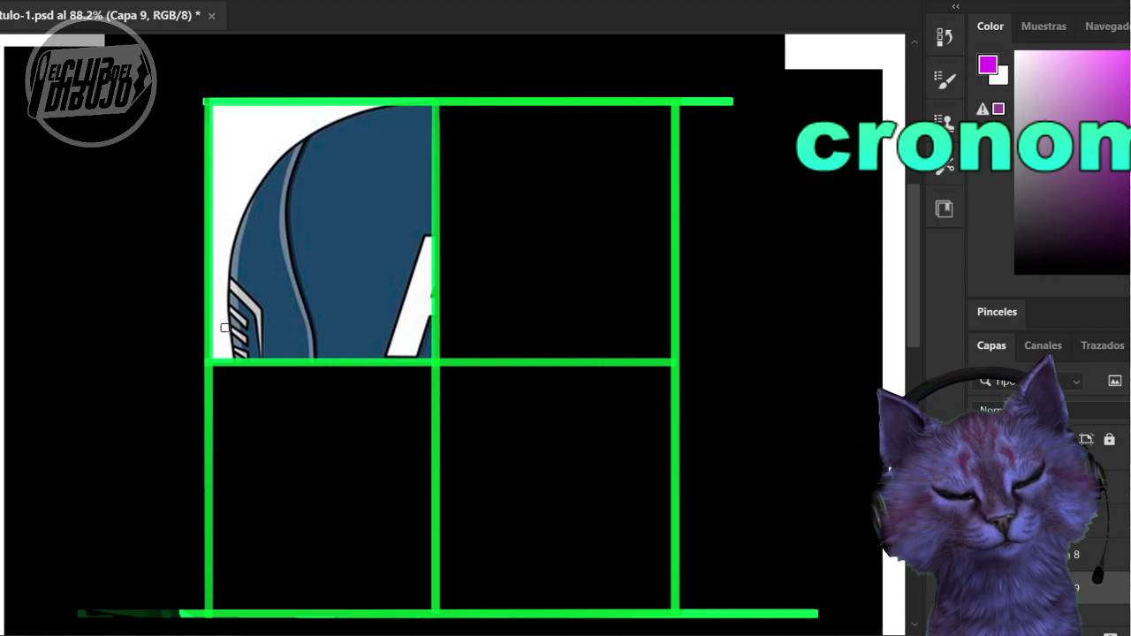
pyautogui.moveTo(231, 352); pyautogui.dragTo(384, 108)
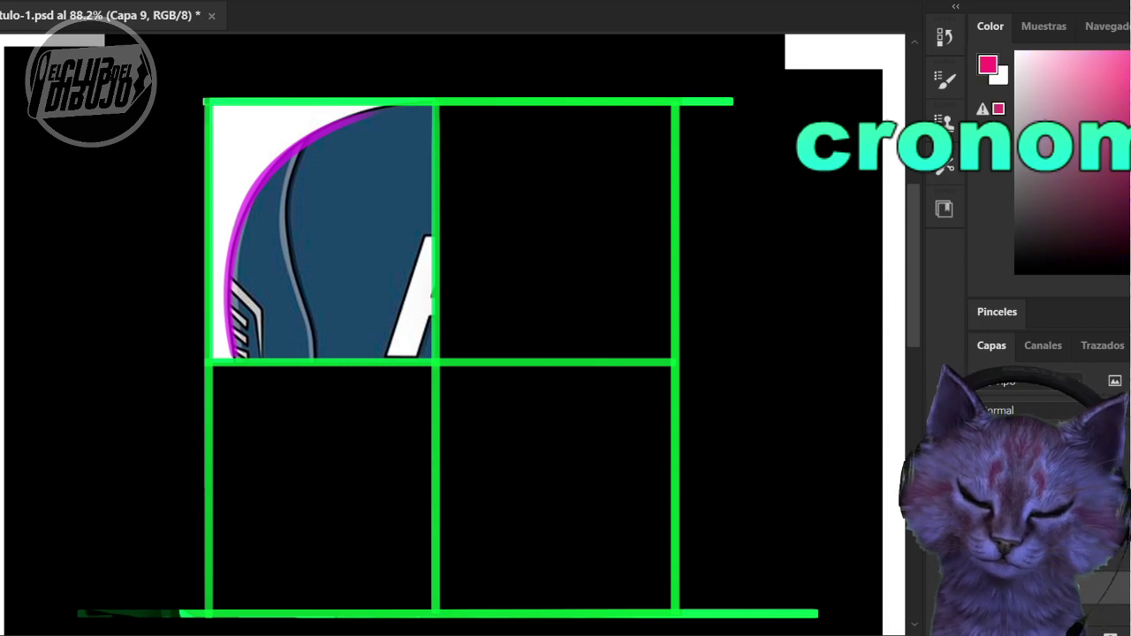
pyautogui.moveTo(288, 247); pyautogui.dragTo(302, 129)
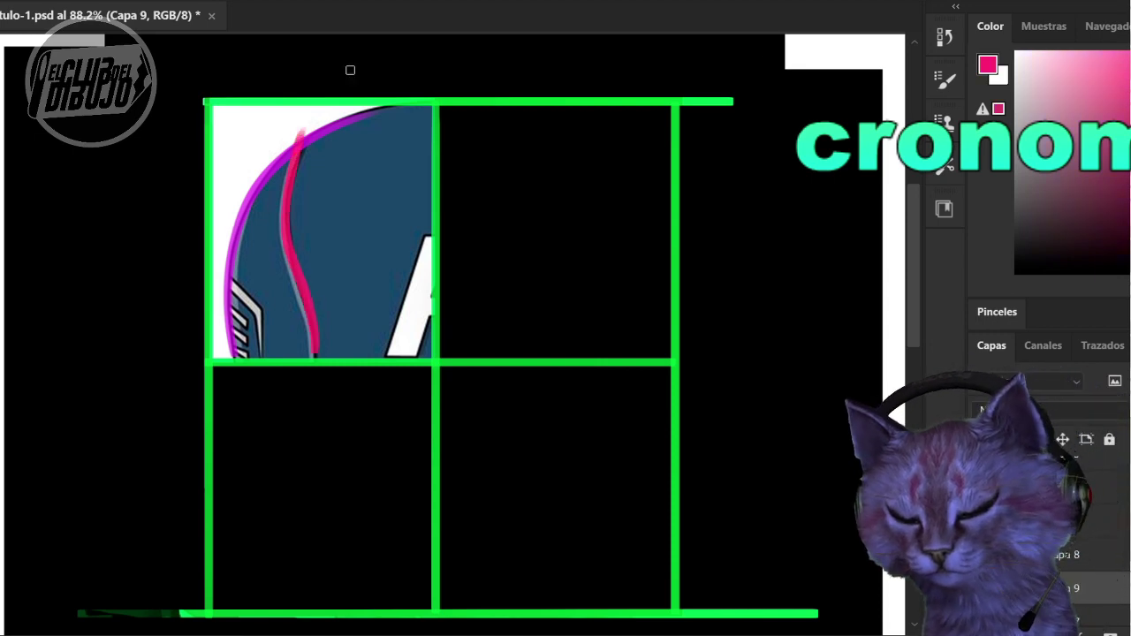
# - Trace the helmet's side vent and the outer slanted edge of the letter A in orange inside the upper-left quadrant
pyautogui.click(1130, 200)
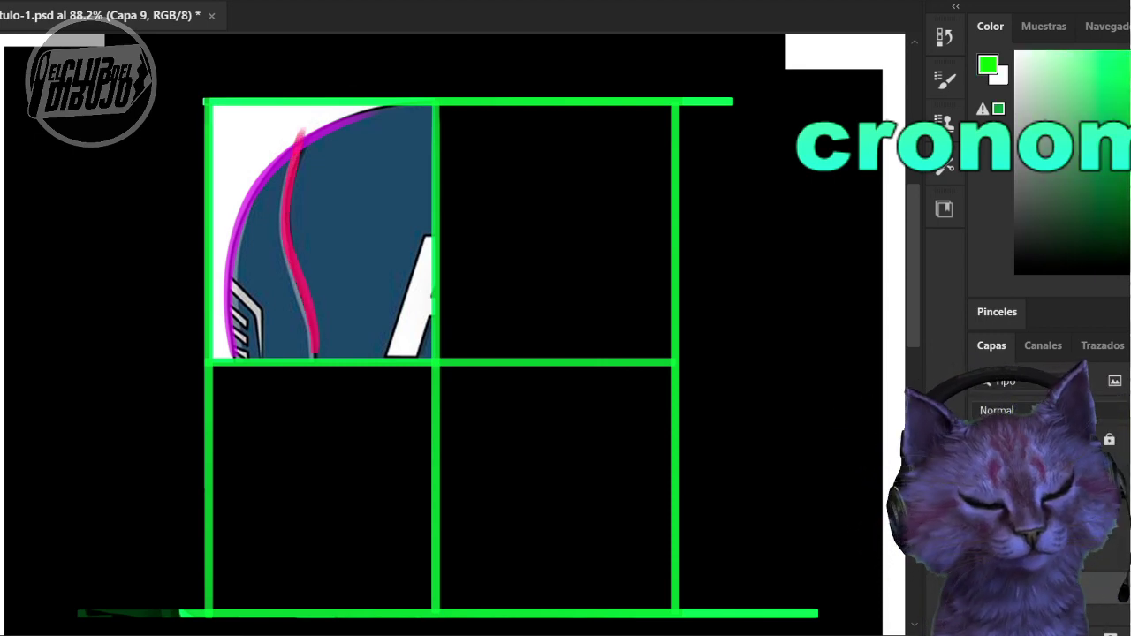
pyautogui.click(1130, 254)
pyautogui.click(1129, 75)
pyautogui.click(1130, 99)
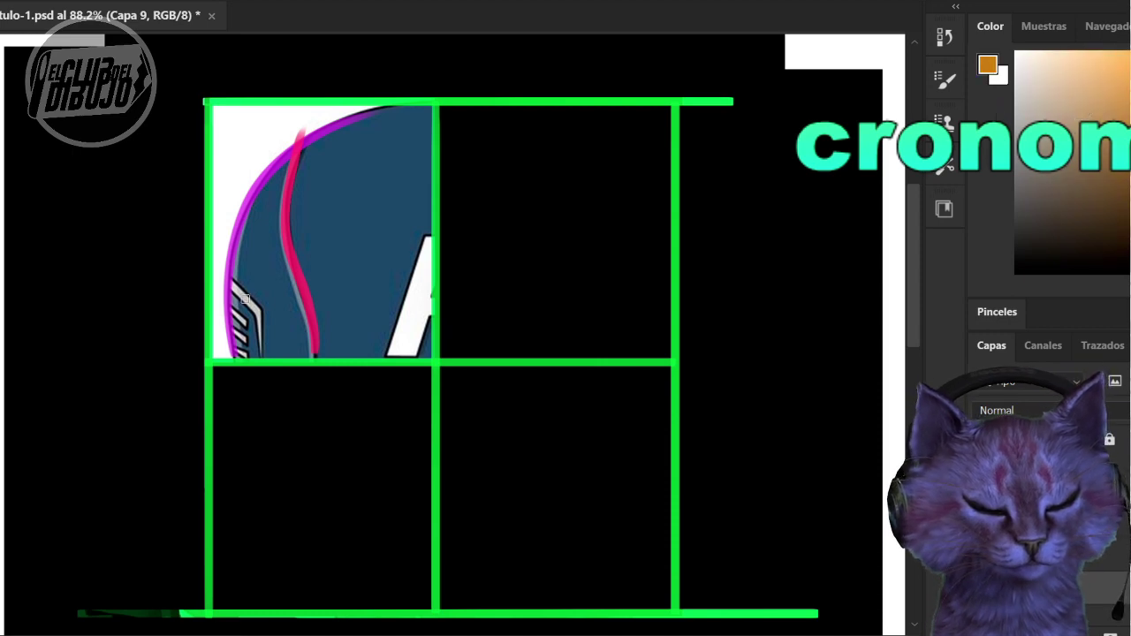
pyautogui.moveTo(234, 281)
pyautogui.mouseDown()
pyautogui.moveTo(265, 309)
pyautogui.moveTo(256, 327)
pyautogui.mouseUp()
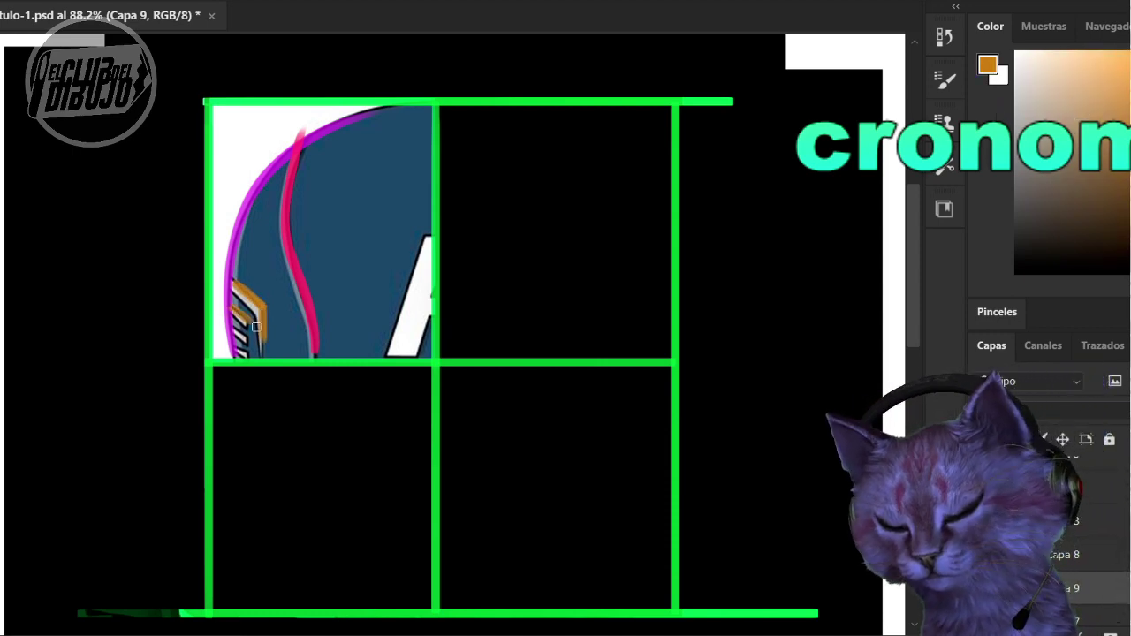
pyautogui.keyDown('alt'); pyautogui.click(255, 327); pyautogui.keyUp('alt')
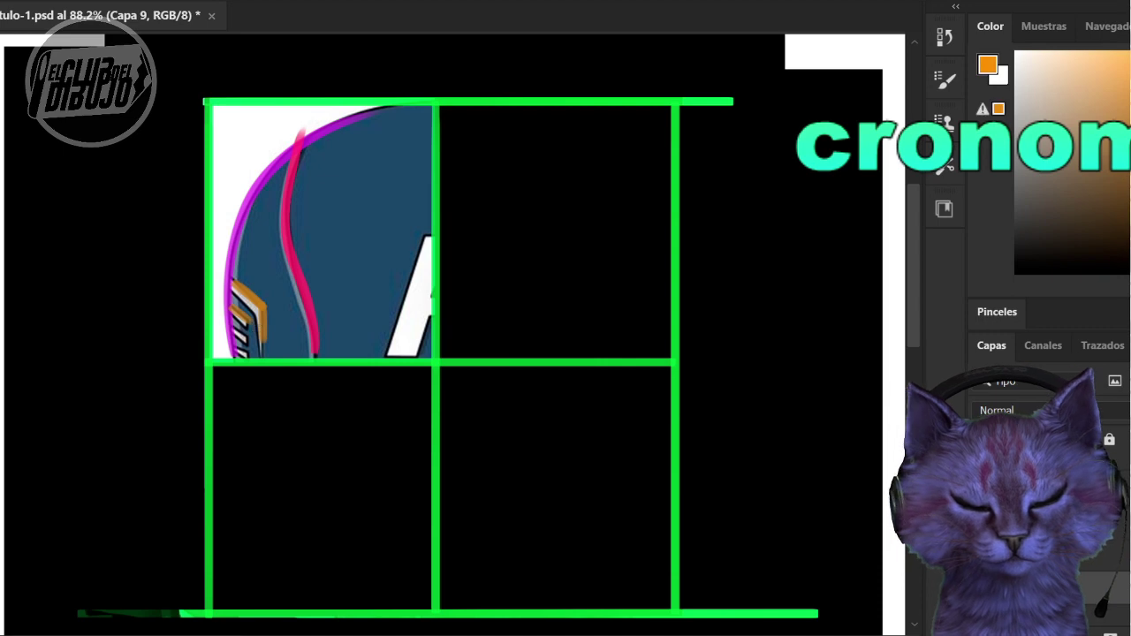
pyautogui.moveTo(427, 237)
pyautogui.mouseDown()
pyautogui.moveTo(380, 365)
pyautogui.moveTo(433, 223)
pyautogui.mouseUp()
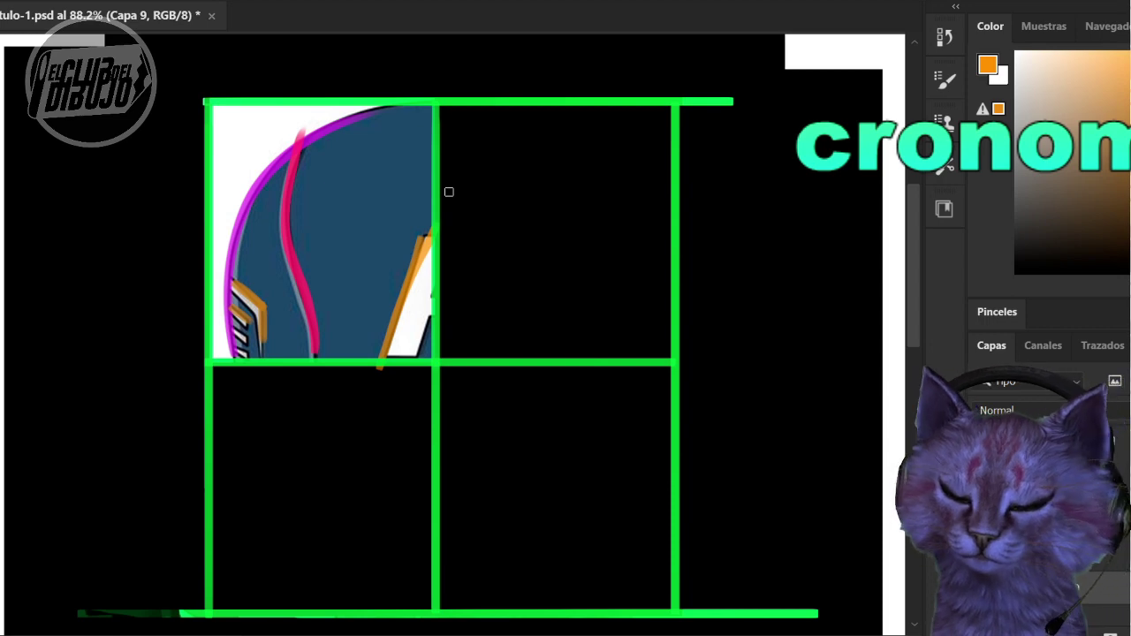
# - Undo all coloured tracing strokes and the clearing of the upper-left quadrant to restore its black cover
pyautogui.press('v')
pyautogui.hotkey('ctrl', 'z')
pyautogui.hotkey('ctrl', 'z')
pyautogui.hotkey('ctrl', 'z')
pyautogui.hotkey('ctrl', 'z')
pyautogui.hotkey('ctrl', 'z')
pyautogui.hotkey('ctrl', 'z')
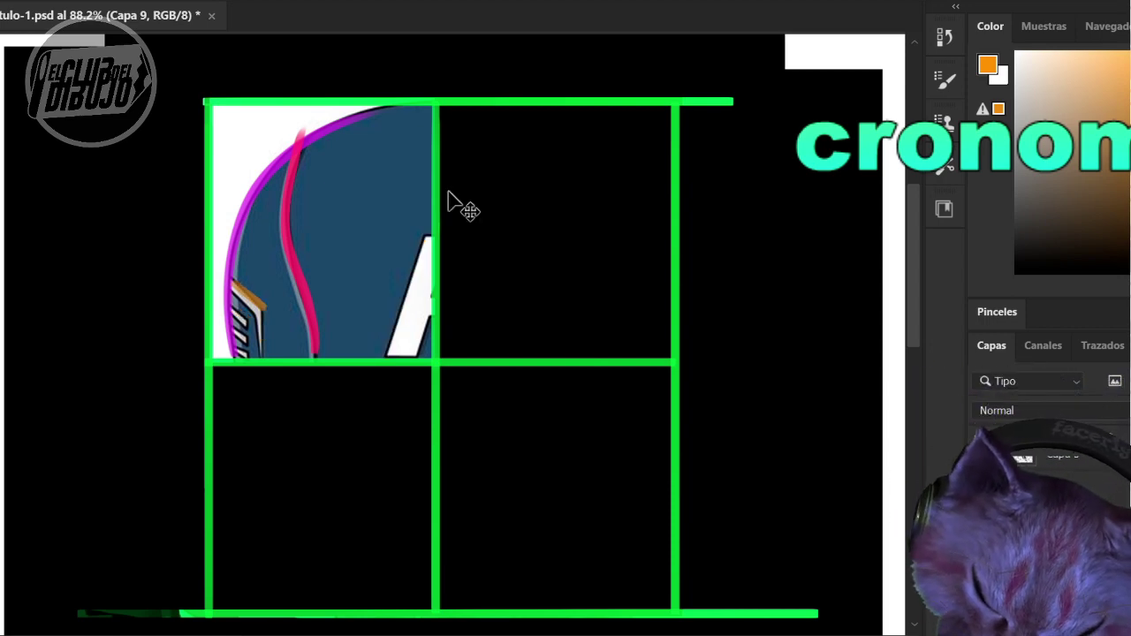
pyautogui.hotkey('ctrl', 'z')
pyautogui.press('b')
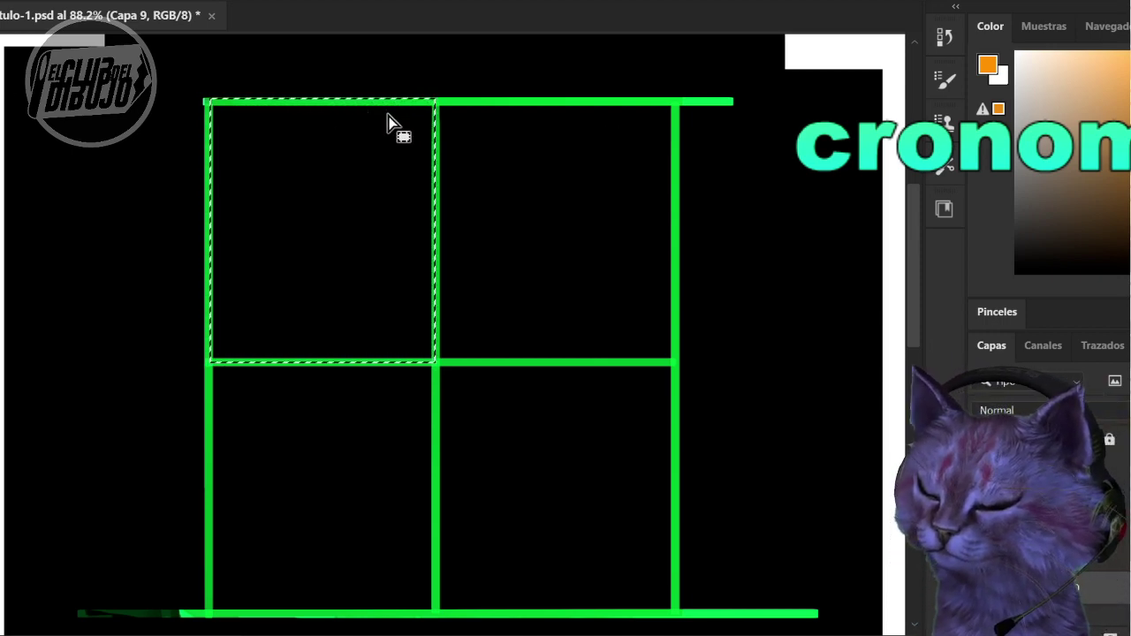
# - Clear the black cover inside a rectangular selection of the lower-left quadrant to expose the face, and drop the selection
pyautogui.click(472, 113)
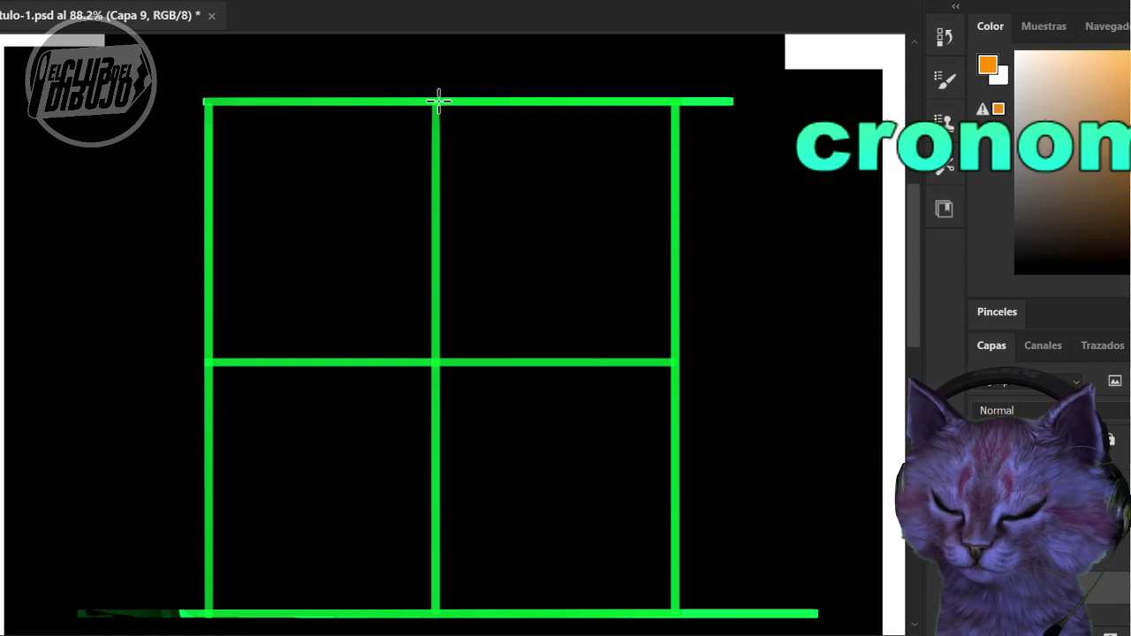
pyautogui.moveTo(438, 101); pyautogui.dragTo(670, 361)
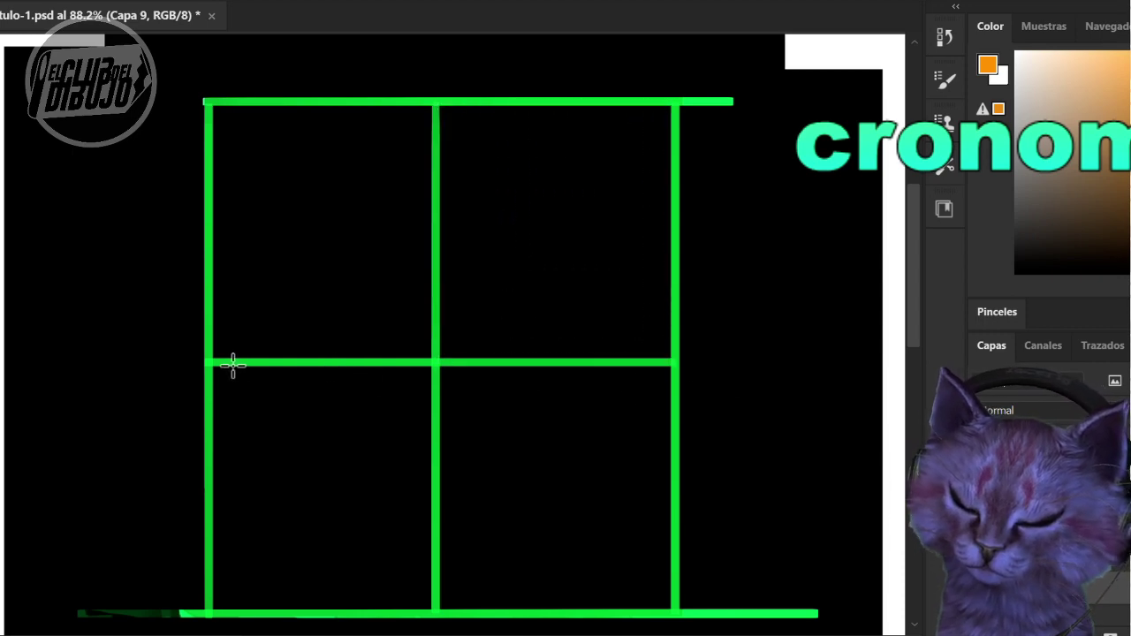
pyautogui.moveTo(211, 361); pyautogui.dragTo(435, 616)
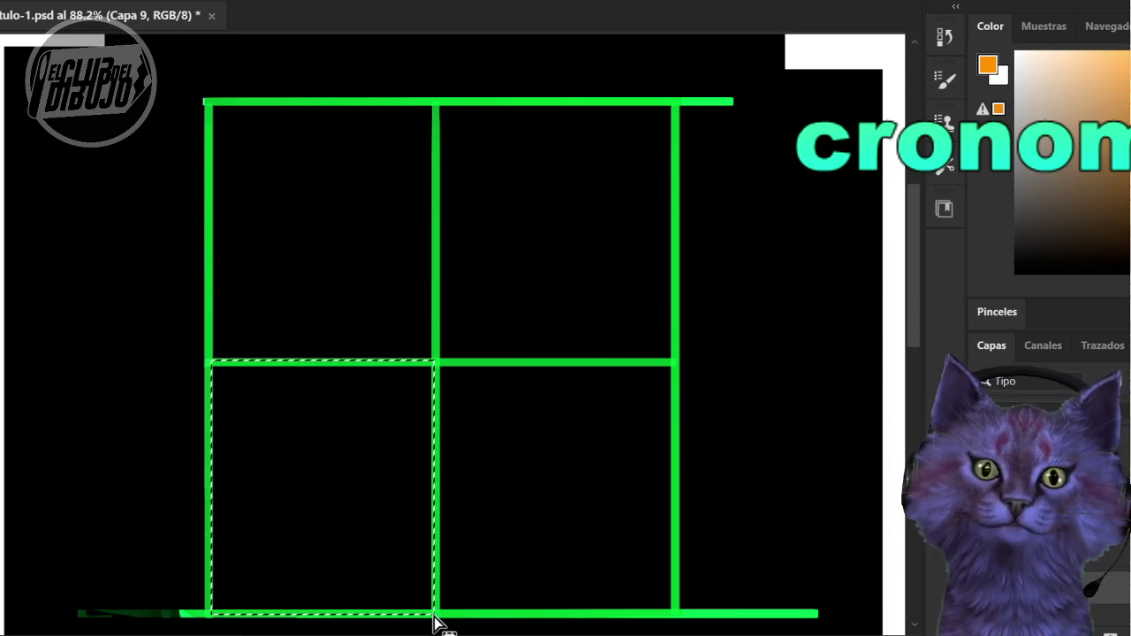
pyautogui.hotkey('ctrl', 'alt', 'shift', 'v')
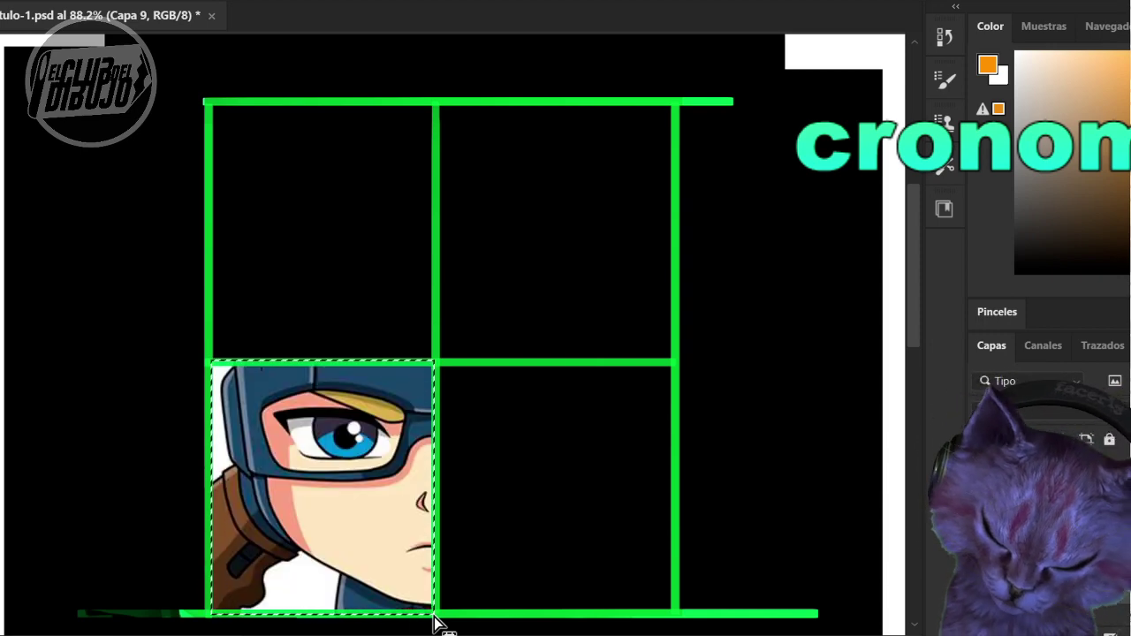
pyautogui.hotkey('ctrl', 'd')
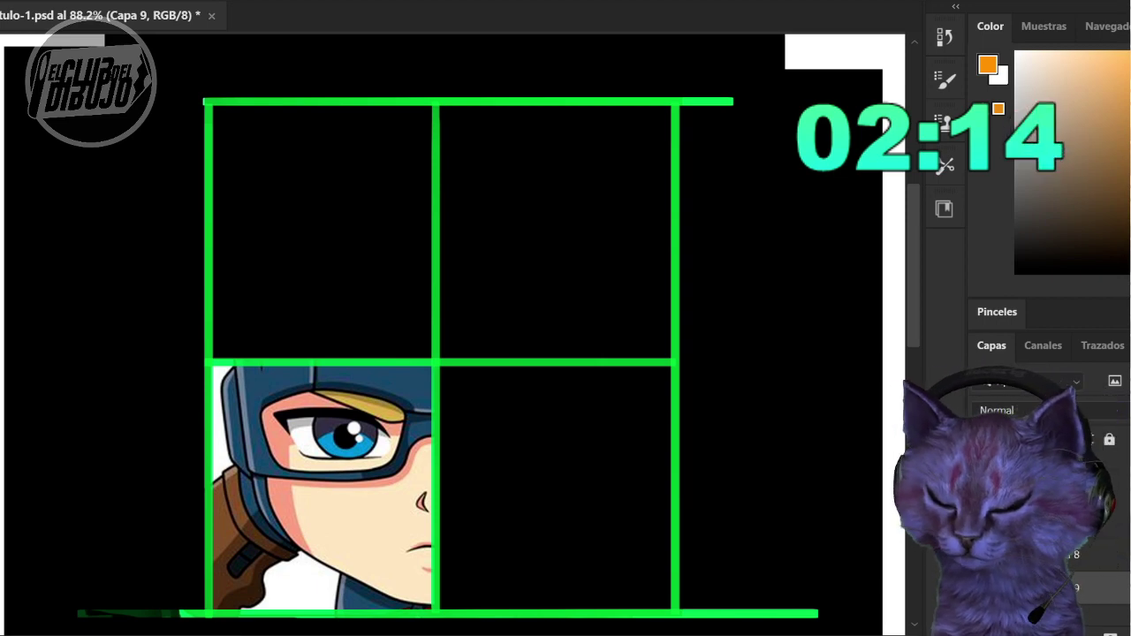
# - Examine the lower-left quadrant's eye, mask, nose and mouth up close, and undo the clearing to restore the black cover
pyautogui.moveTo(432, 515); pyautogui.dragTo(497, 501)
pyautogui.moveTo(498, 501); pyautogui.dragTo(577, 450)
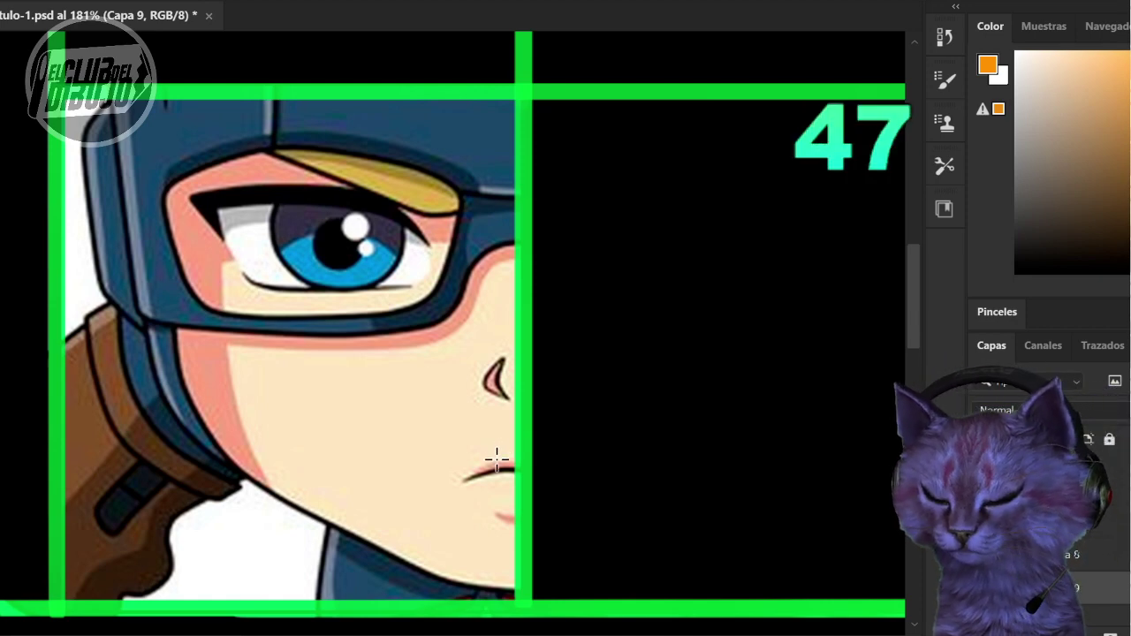
pyautogui.moveTo(488, 451); pyautogui.dragTo(624, 446)
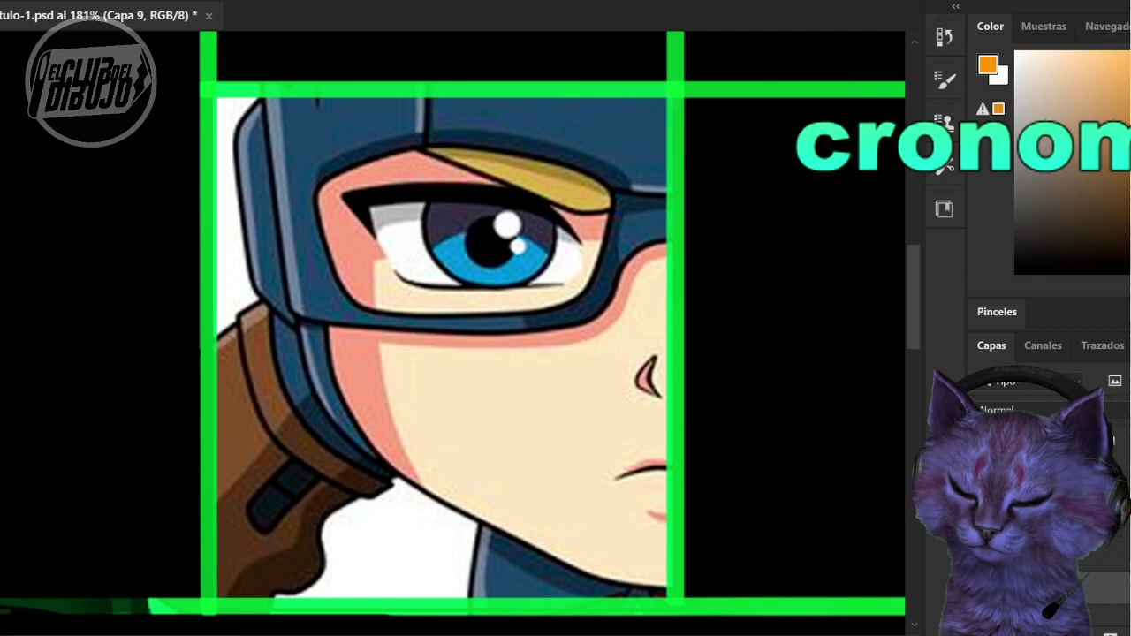
pyautogui.moveTo(760, 351); pyautogui.dragTo(594, 438)
pyautogui.moveTo(641, 472); pyautogui.dragTo(604, 443)
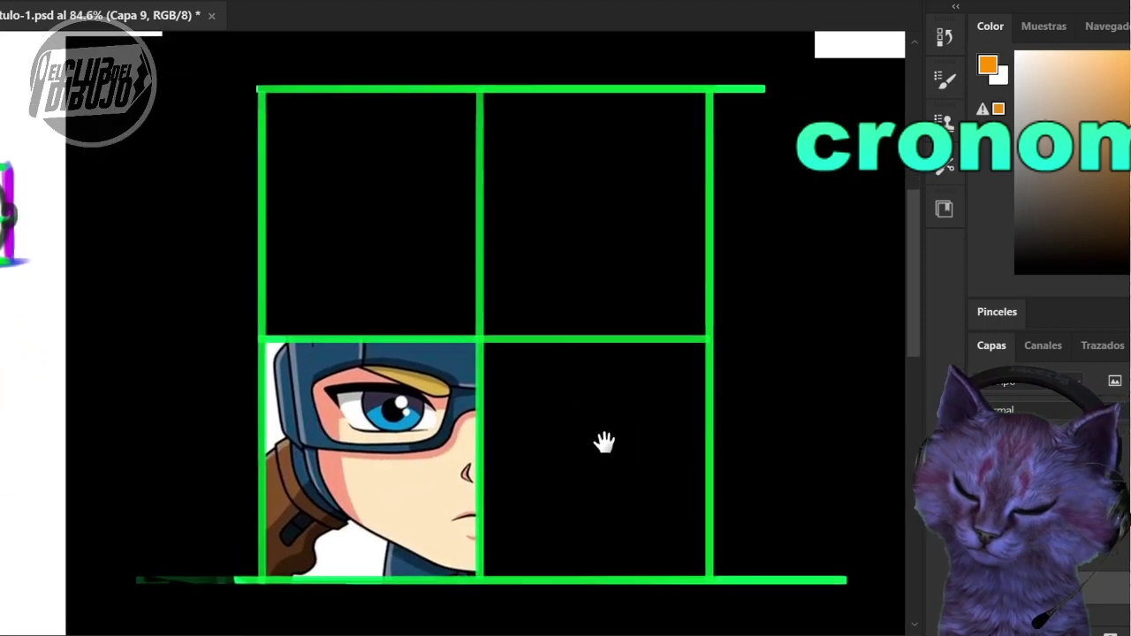
pyautogui.hotkey('ctrl', 'z')
pyautogui.hotkey('ctrl', 'z')
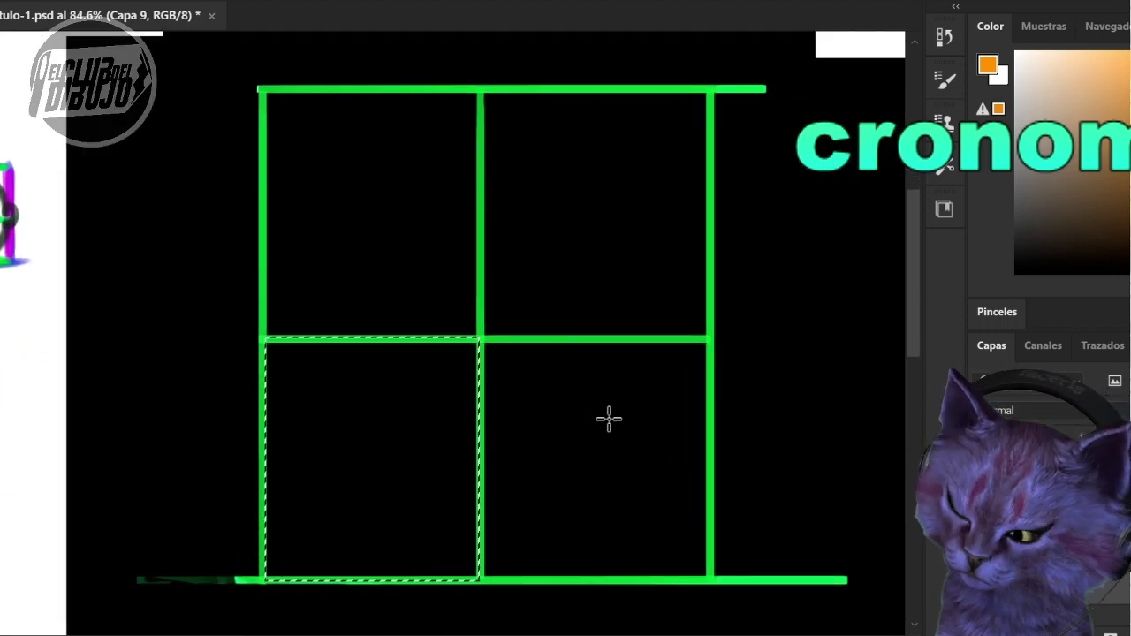
# - Uncover the upper-right quadrant's half of the helmet within a rectangular selection, and deselect
pyautogui.moveTo(629, 373); pyautogui.dragTo(472, 107)
pyautogui.hotkey('ctrl', 'd')
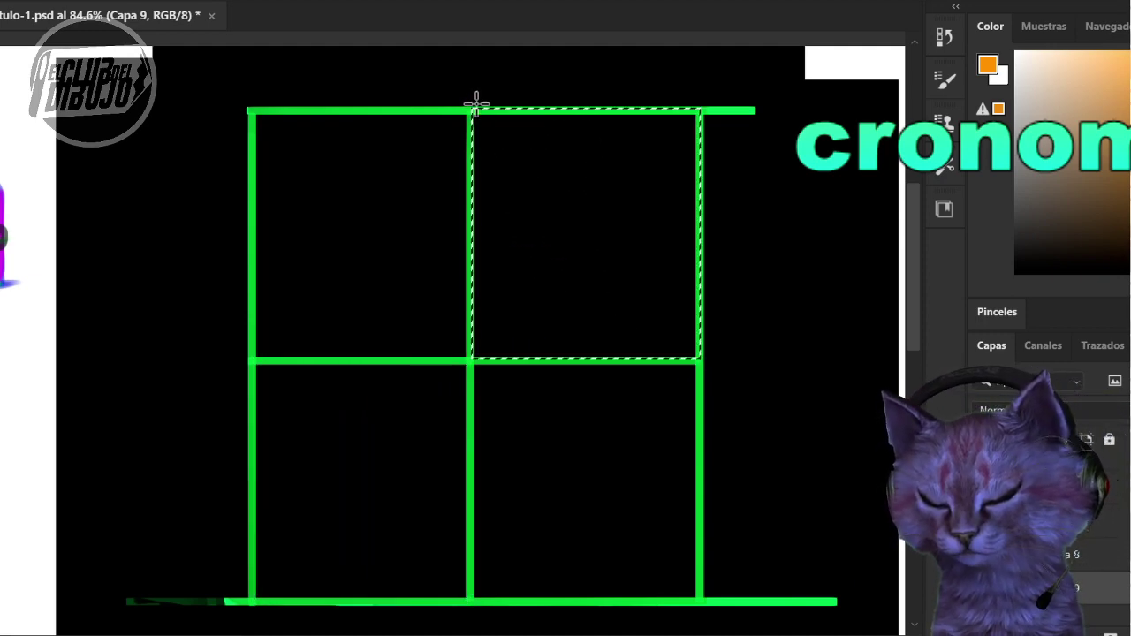
pyautogui.hotkey('ctrl', 'alt', 'shift', 'v')
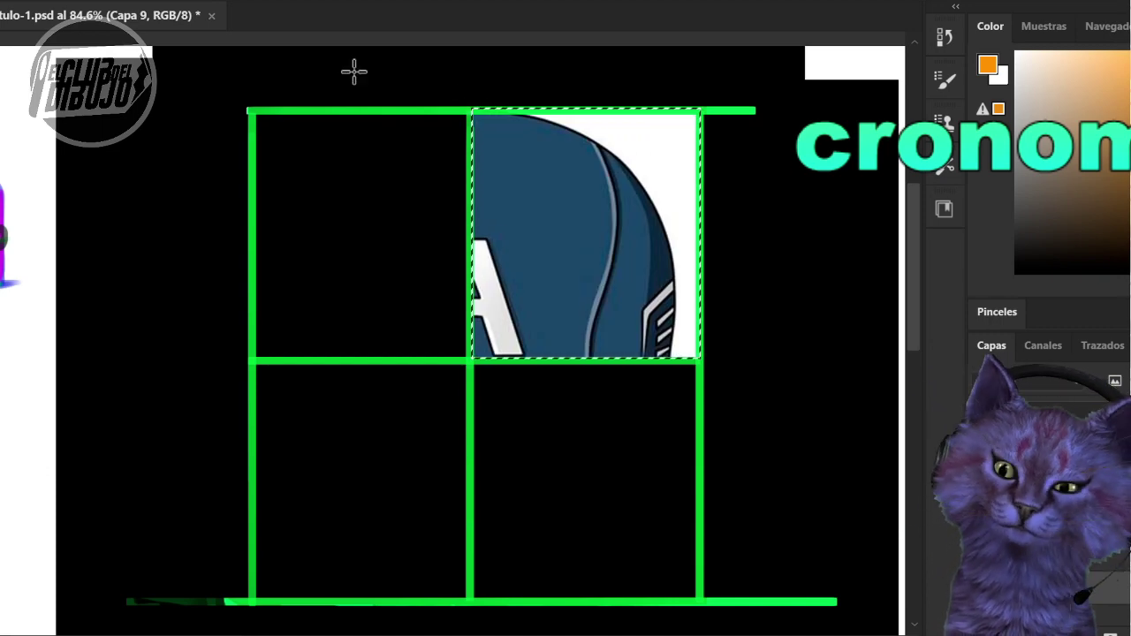
pyautogui.click(843, 75)
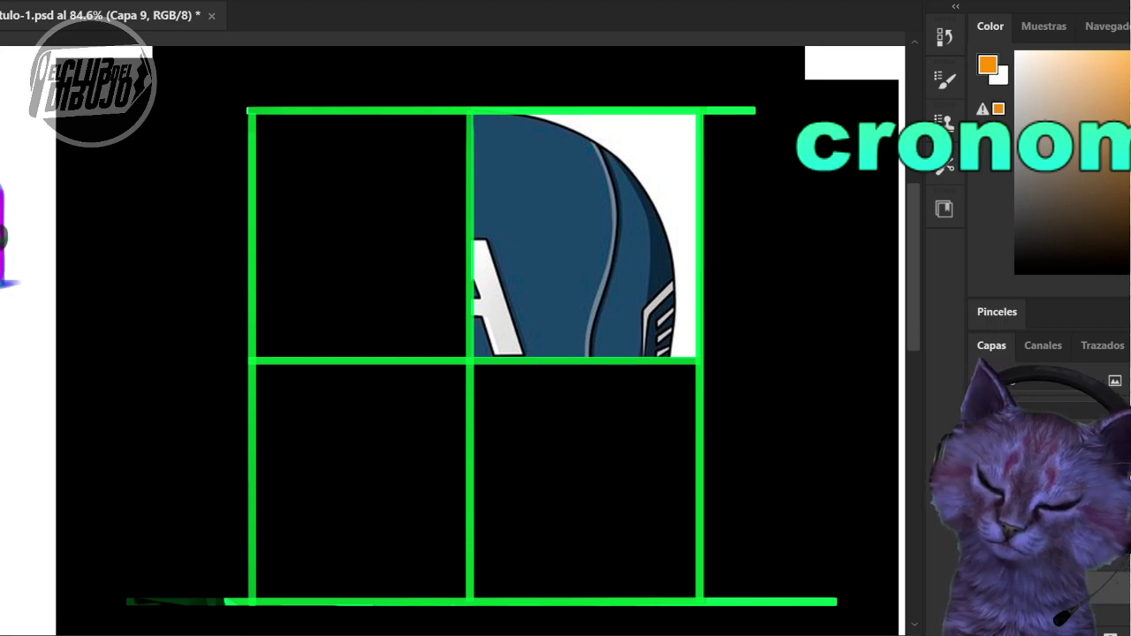
# - Examine the helmet's outer curve, inner seam, side vent and letter A in the upper-right quadrant up close
pyautogui.moveTo(686, 209); pyautogui.dragTo(750, 303)
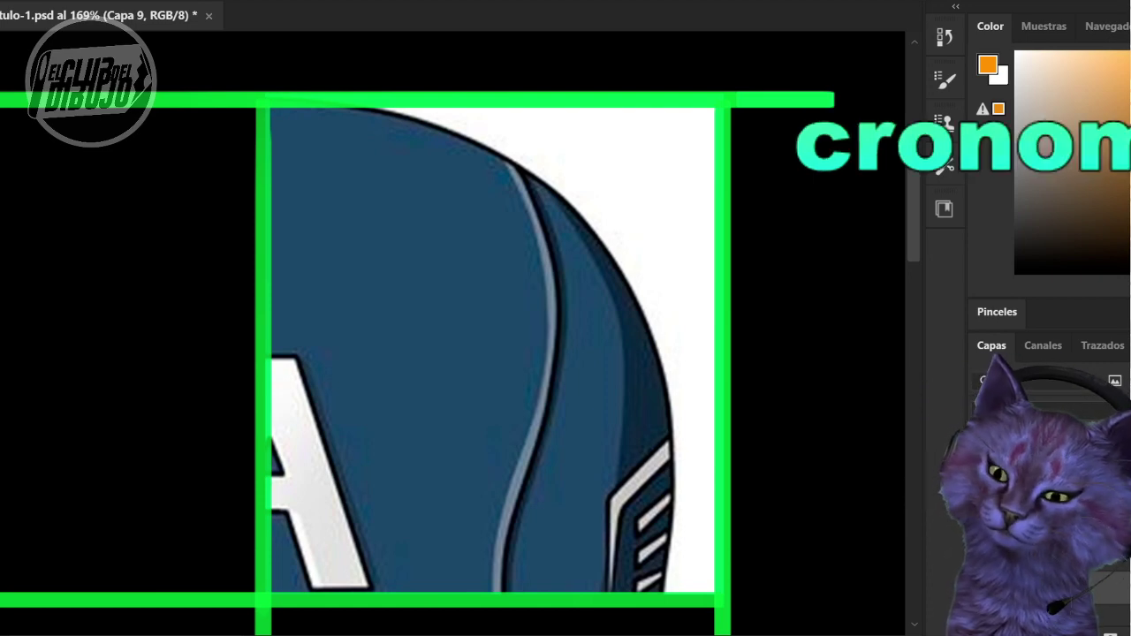
pyautogui.scroll(2, 618, 451)
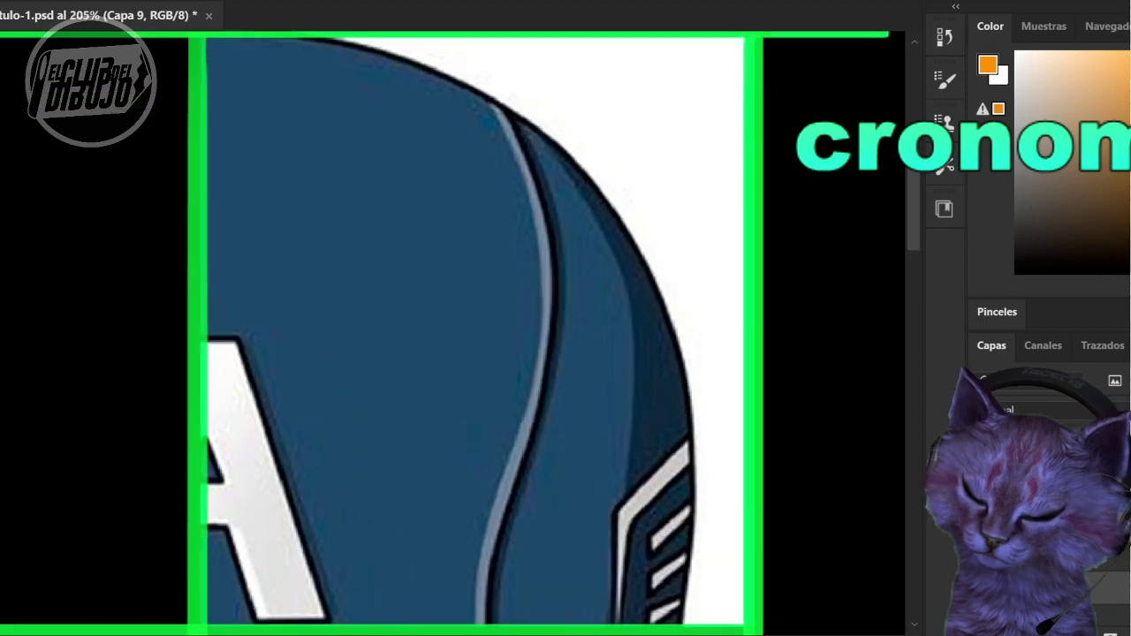
pyautogui.scroll(-2, 619, 437)
pyautogui.scroll(3, 583, 437)
pyautogui.scroll(-4, 566, 333)
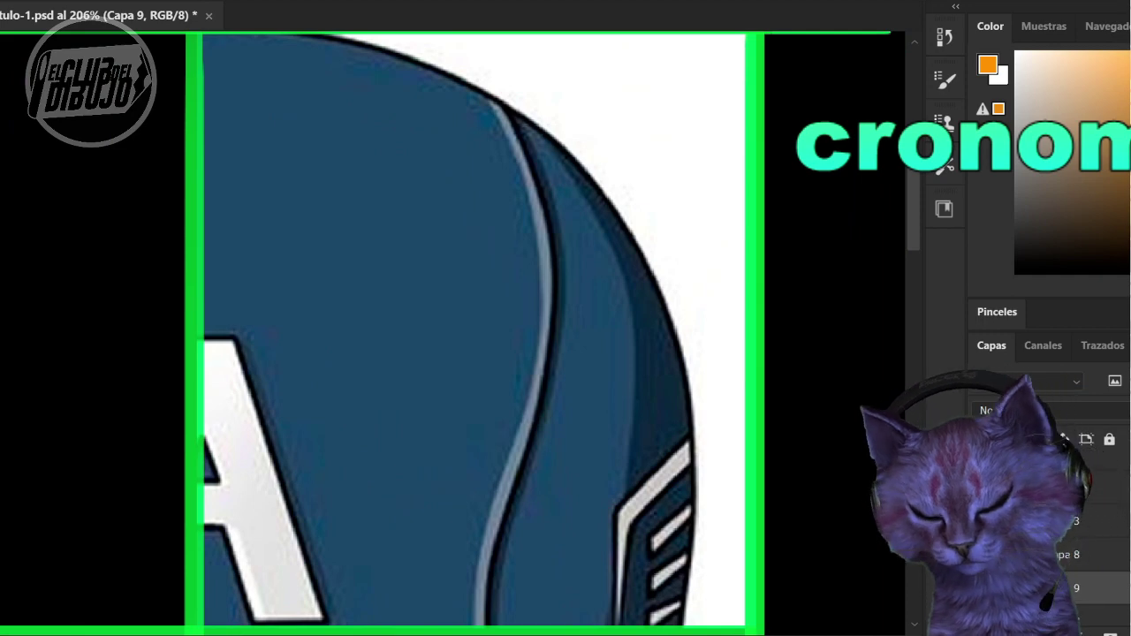
pyautogui.scroll(-3, 613, 524)
pyautogui.moveTo(611, 523); pyautogui.dragTo(629, 489)
pyautogui.scroll(2, 627, 487)
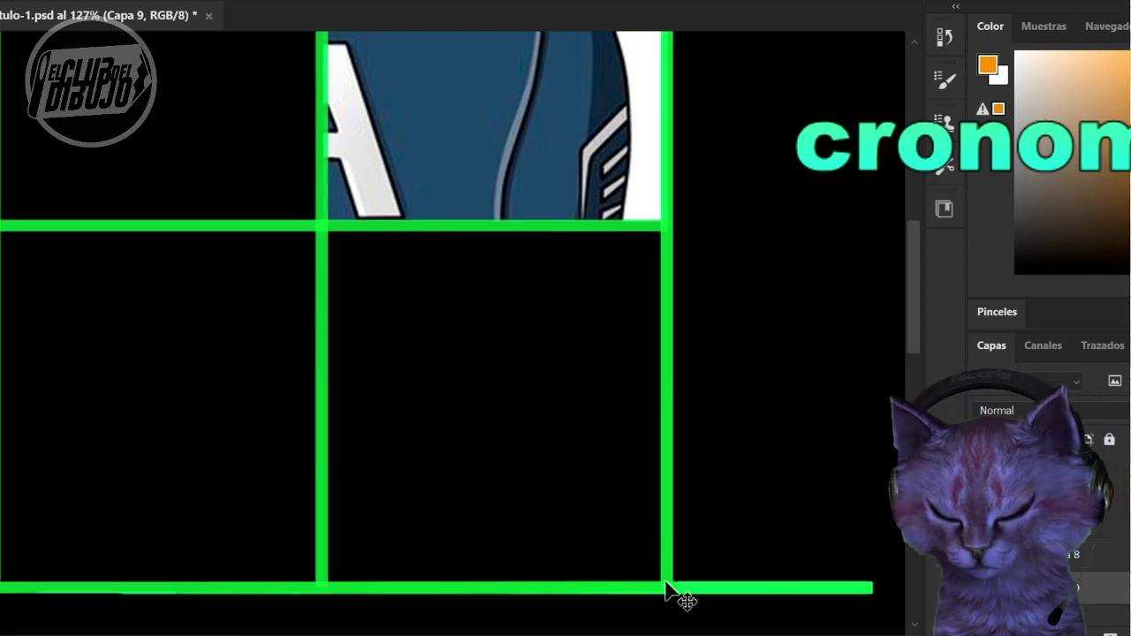
# - Restore the upper-right quadrant's black cover, clear the cover over a rectangular selection of the lower-right quadrant, and deselect
pyautogui.hotkey('ctrl', 'z')
pyautogui.press('Delete')
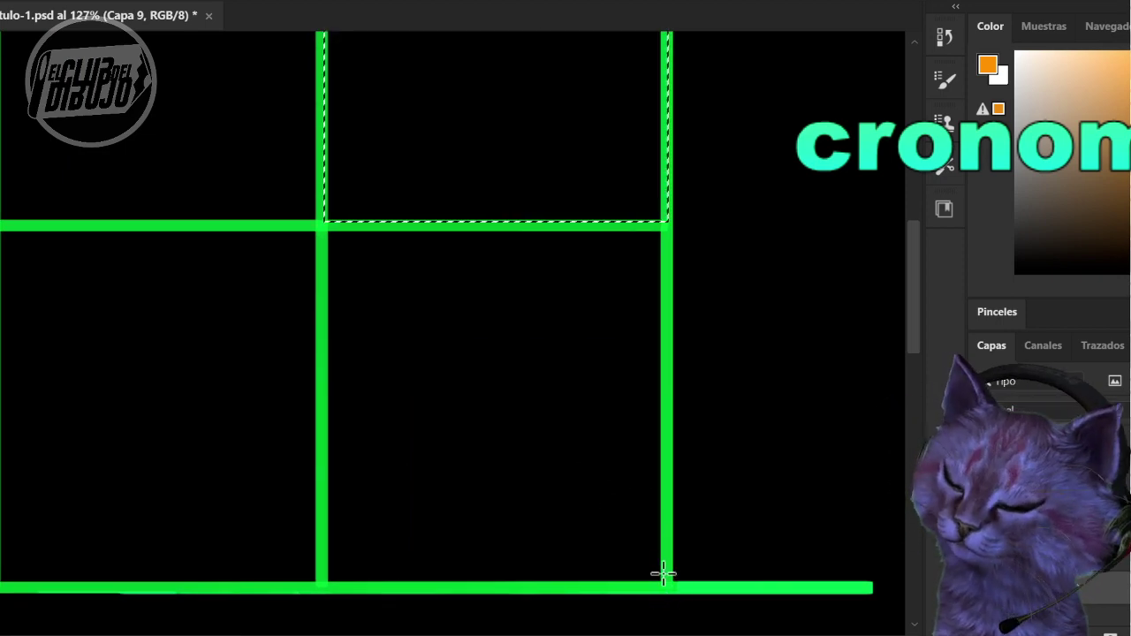
pyautogui.moveTo(665, 583); pyautogui.dragTo(320, 224)
pyautogui.hotkey('ctrl', 'shift', 'alt', 'v')
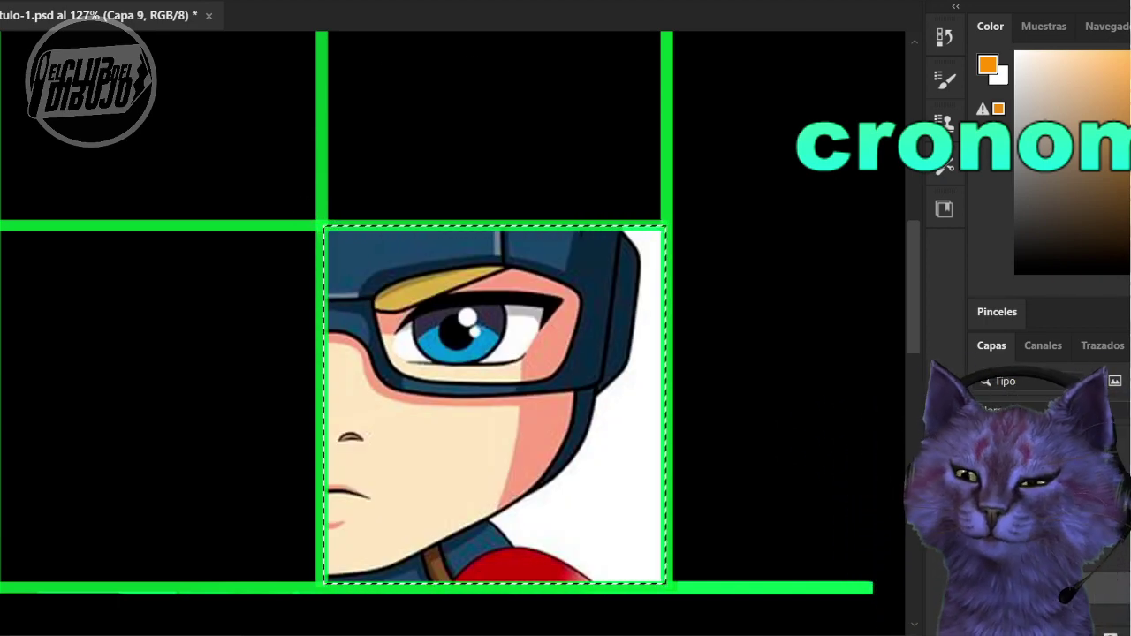
pyautogui.hotkey('ctrl', 'd')
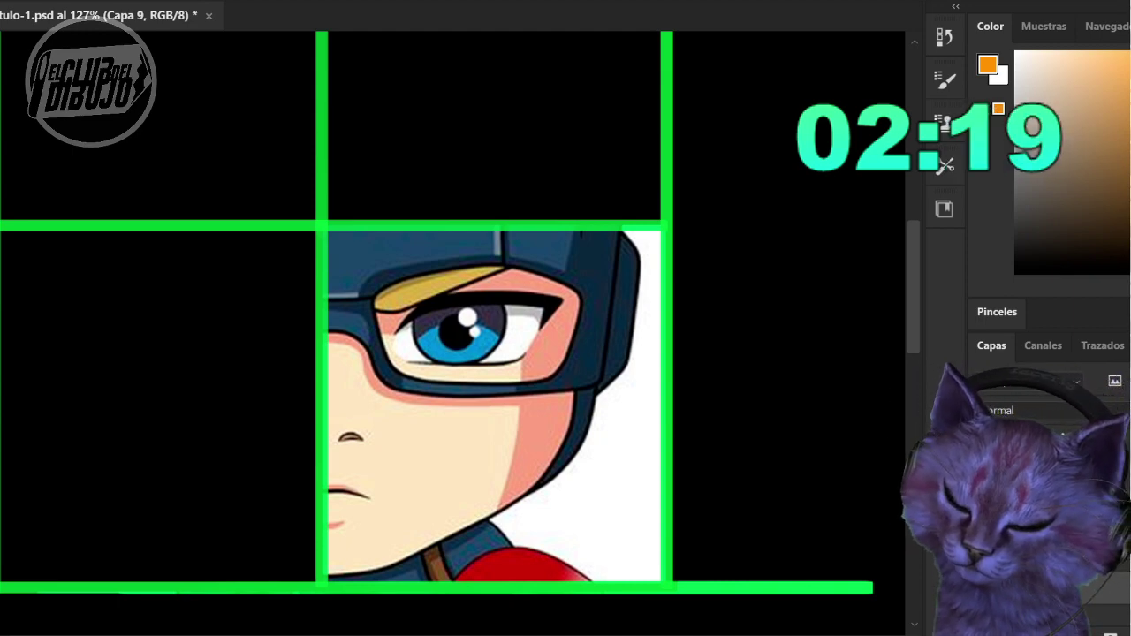
# - Examine the lower-right quadrant's eye, mask, mouth and jaw up close, checking the picture with and without the selection outline
pyautogui.moveTo(280, 388); pyautogui.dragTo(291, 336)
pyautogui.hotkey('ctrl', 'a')
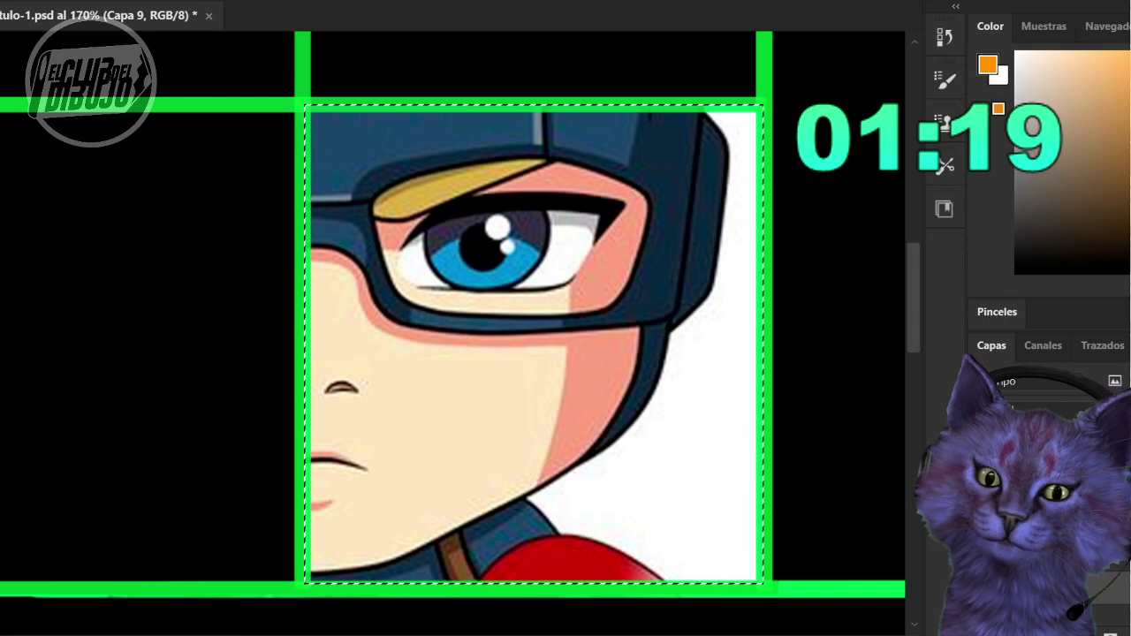
pyautogui.hotkey('ctrl', 'd')
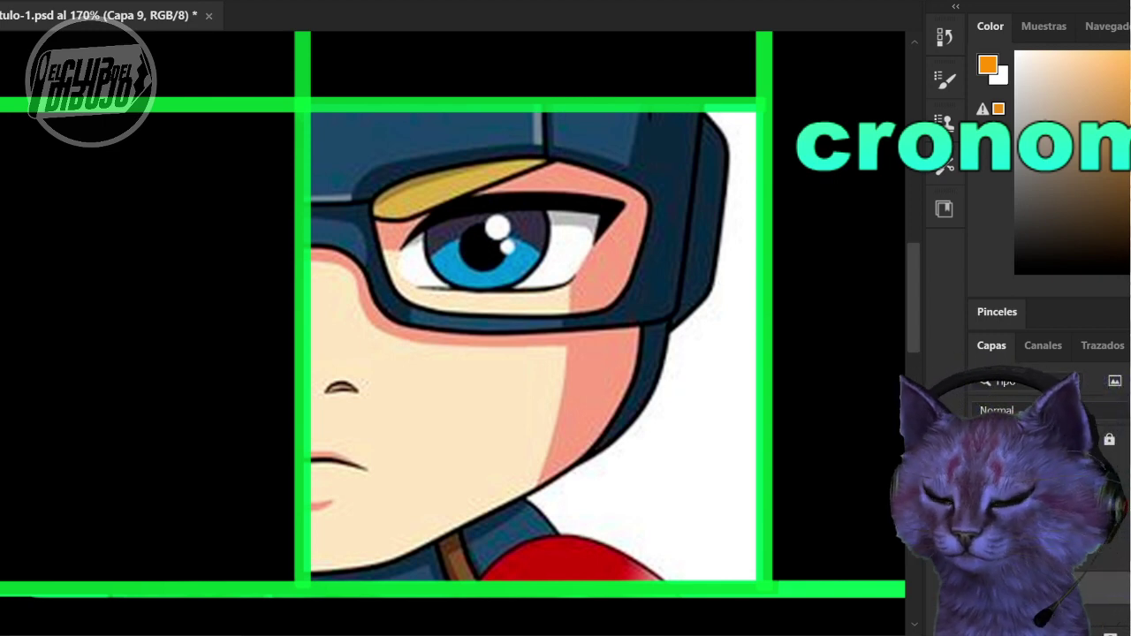
pyautogui.hotkey('ctrl', 'z')
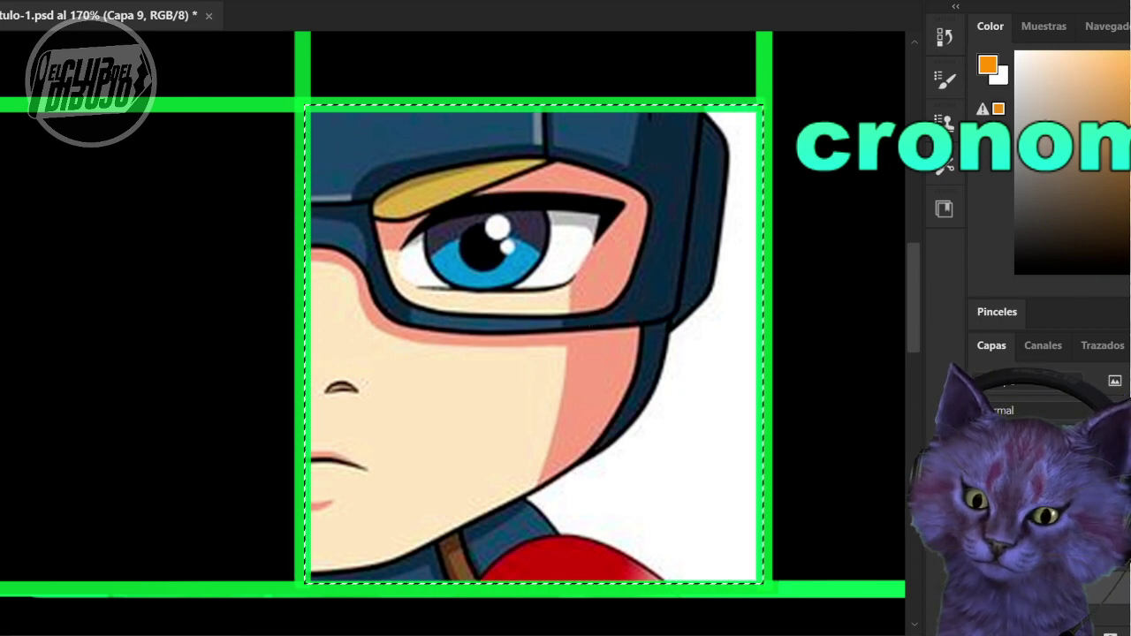
pyautogui.hotkey('ctrl', 'd')
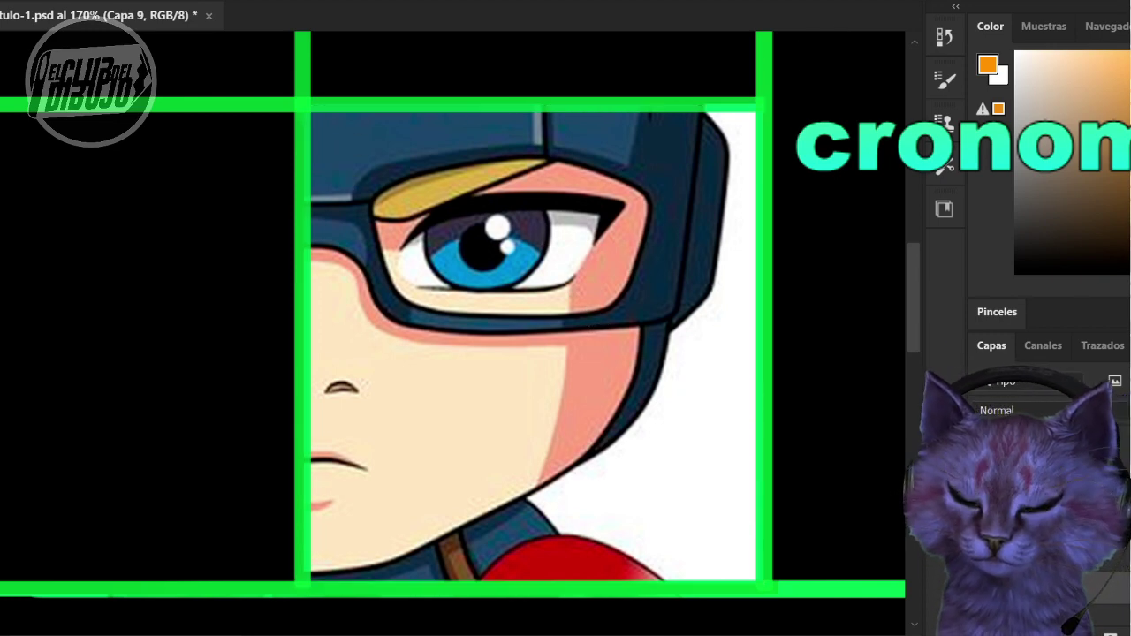
pyautogui.hotkey('ctrl', 'z')
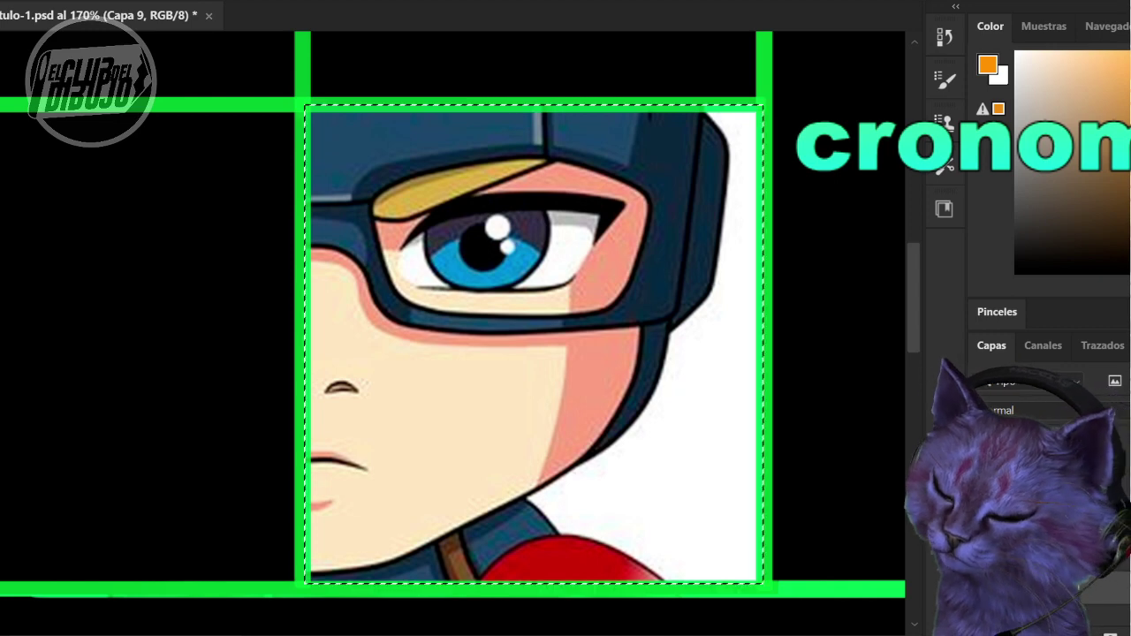
# - Remove the black cover and the selection so the whole head shows across all four quadrants of the green guide grid
pyautogui.press('z')
pyautogui.moveTo(464, 360); pyautogui.dragTo(575, 492)
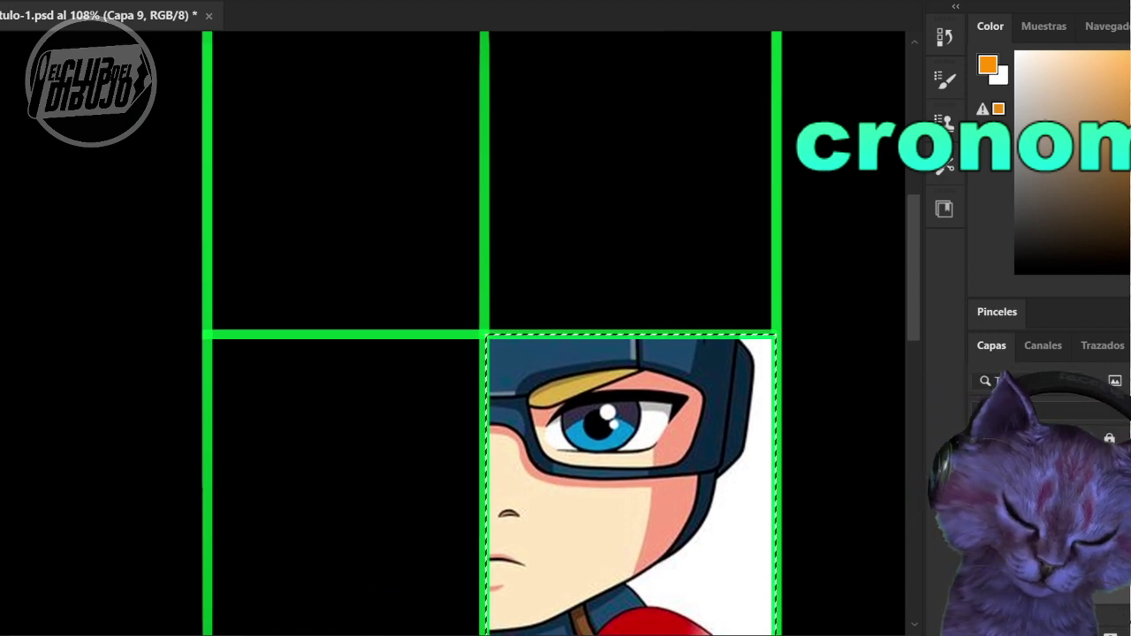
pyautogui.click(982, 521)
pyautogui.click(829, 450)
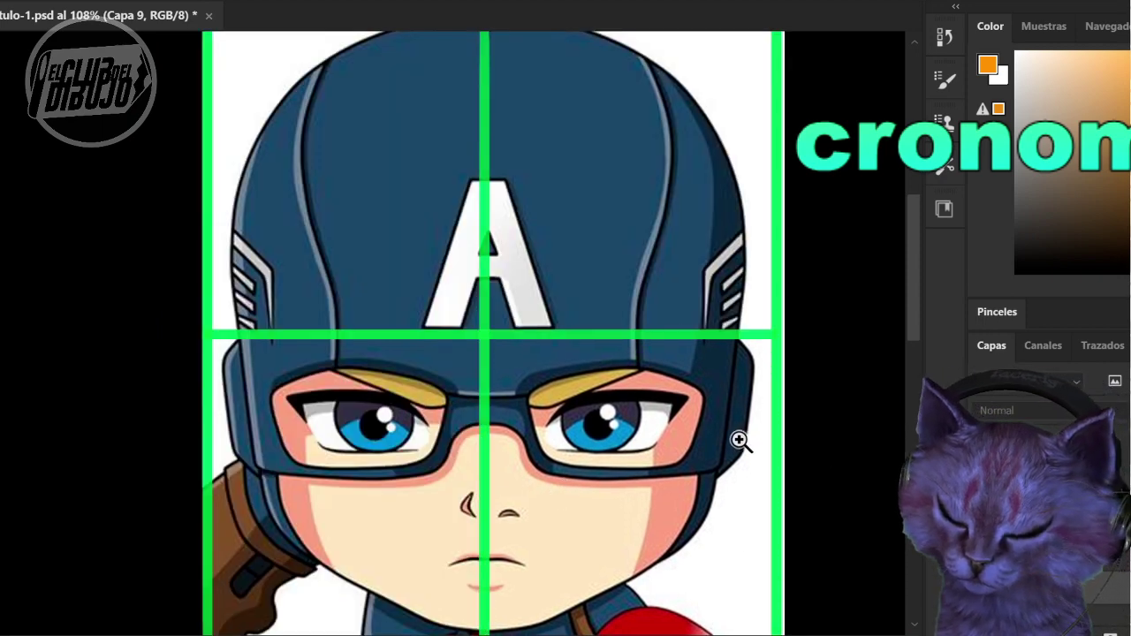
pyautogui.scroll(-1, 729, 442)
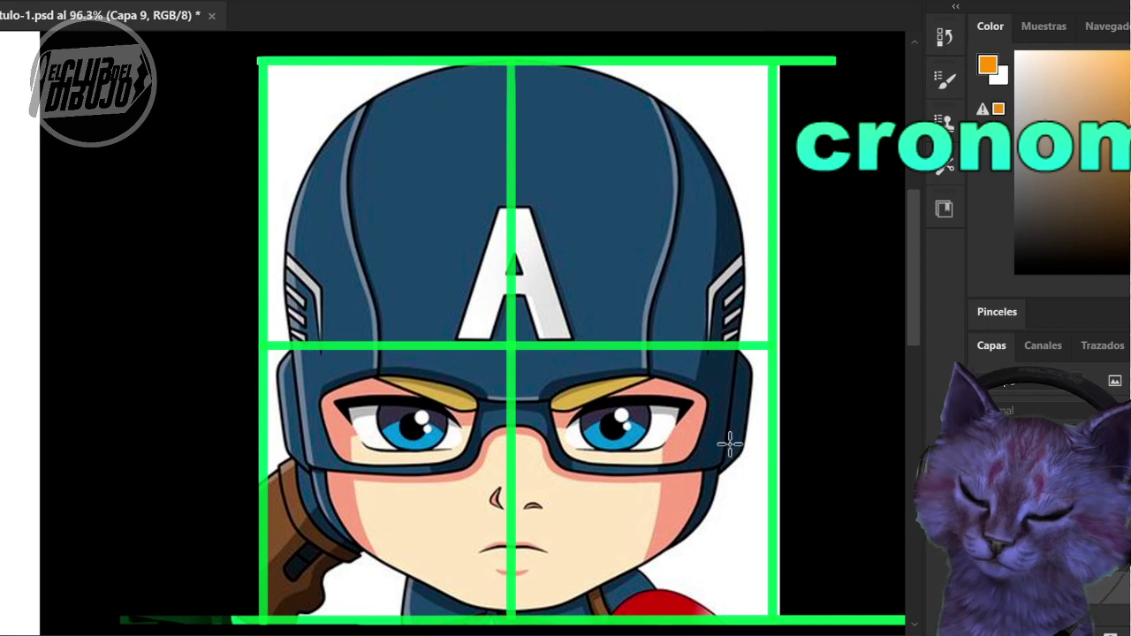
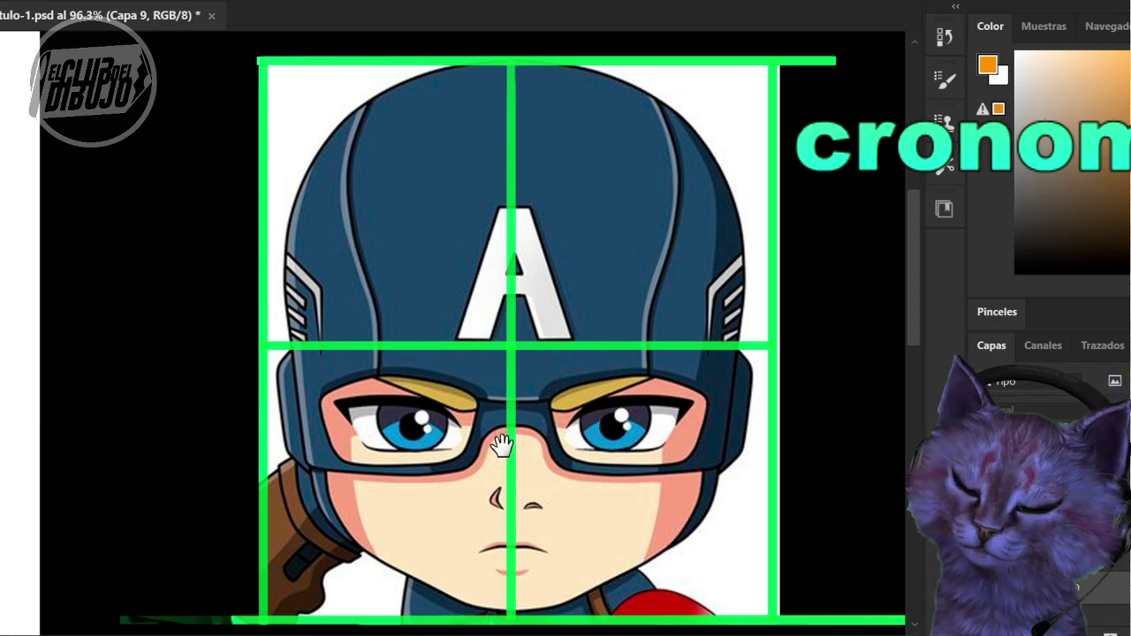
# - Draw a wide rectangular grid of two by two cells in dark brown on a new layer over the blank white canvas area
pyautogui.moveTo(503, 444); pyautogui.dragTo(696, 462)
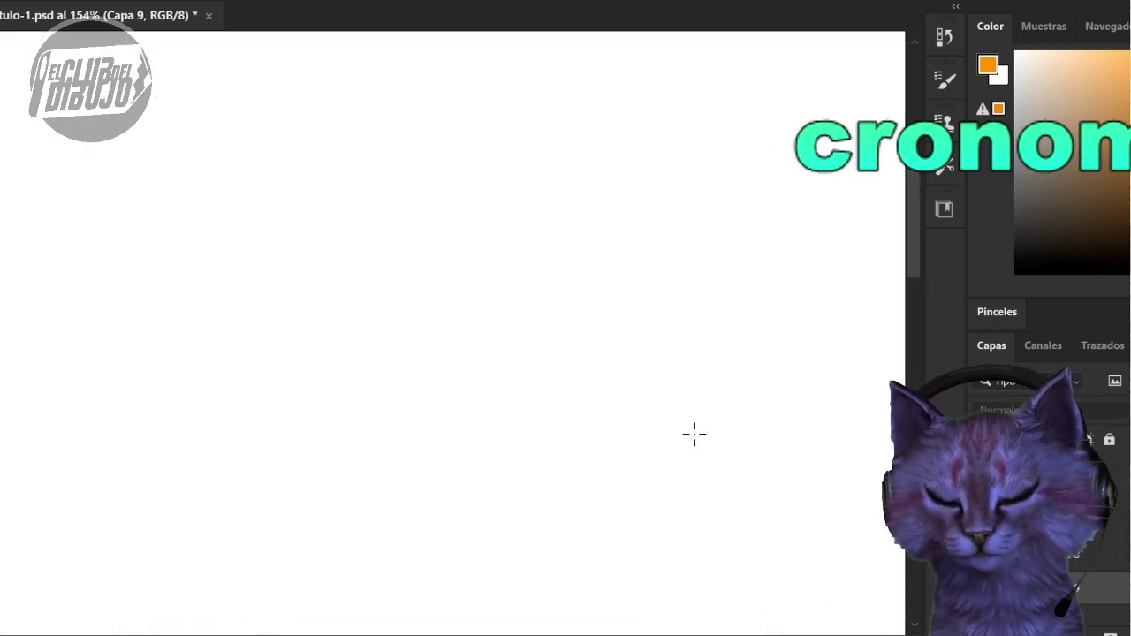
pyautogui.click(1128, 244)
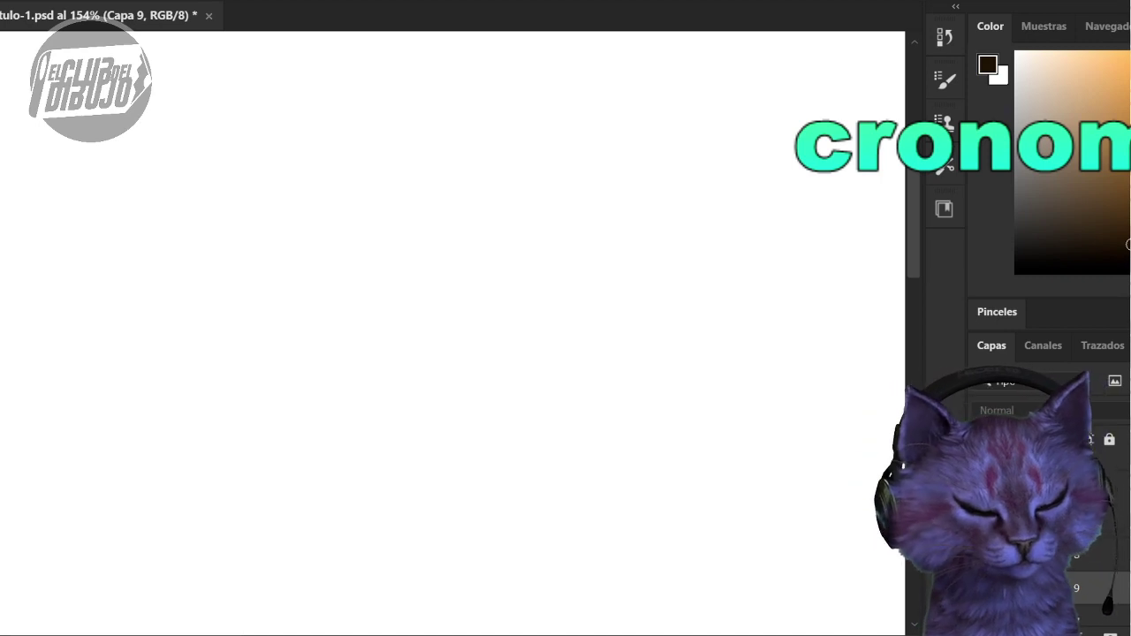
pyautogui.hotkey('ctrl', 'shift', 'alt', 'n')
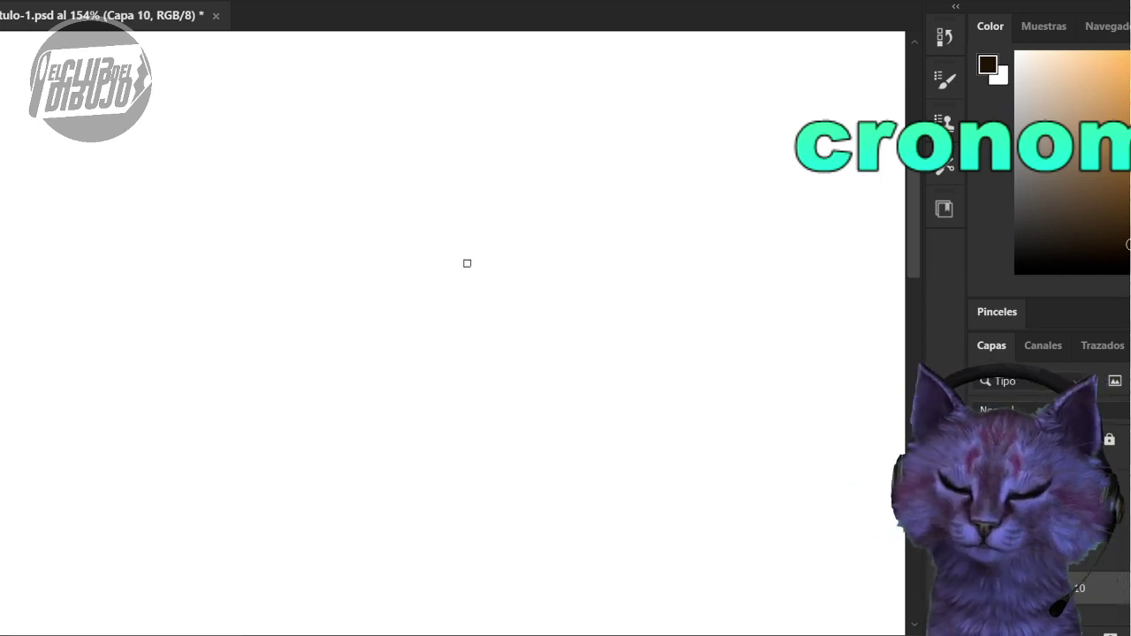
pyautogui.moveTo(625, 139); pyautogui.dragTo(625, 384)
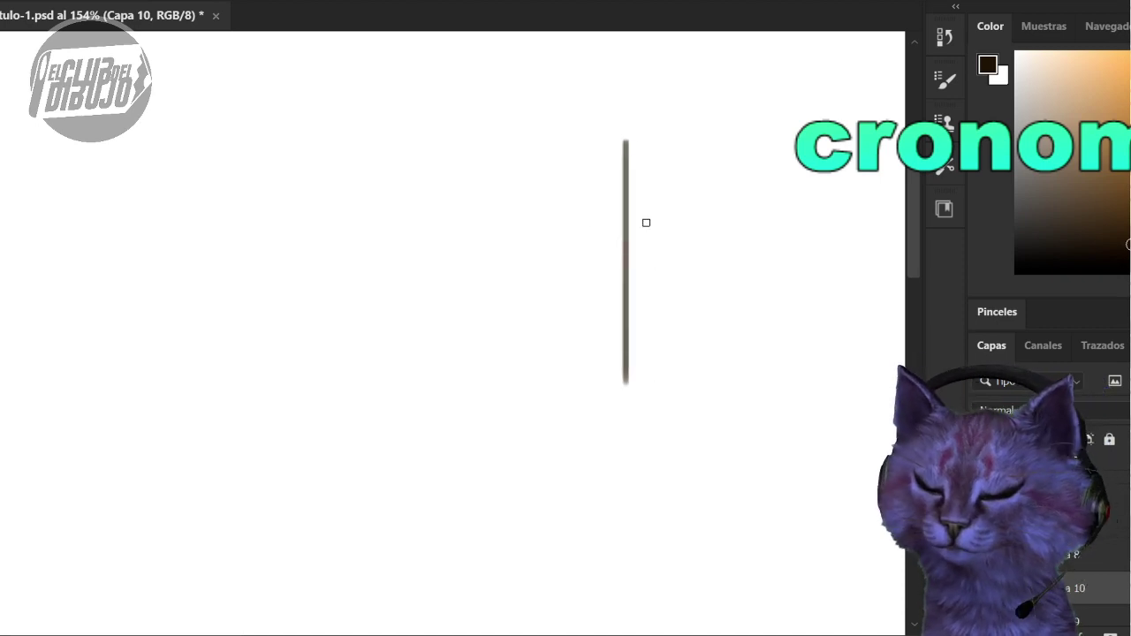
pyautogui.moveTo(628, 143)
pyautogui.mouseDown()
pyautogui.moveTo(513, 151)
pyautogui.moveTo(775, 155)
pyautogui.mouseUp()
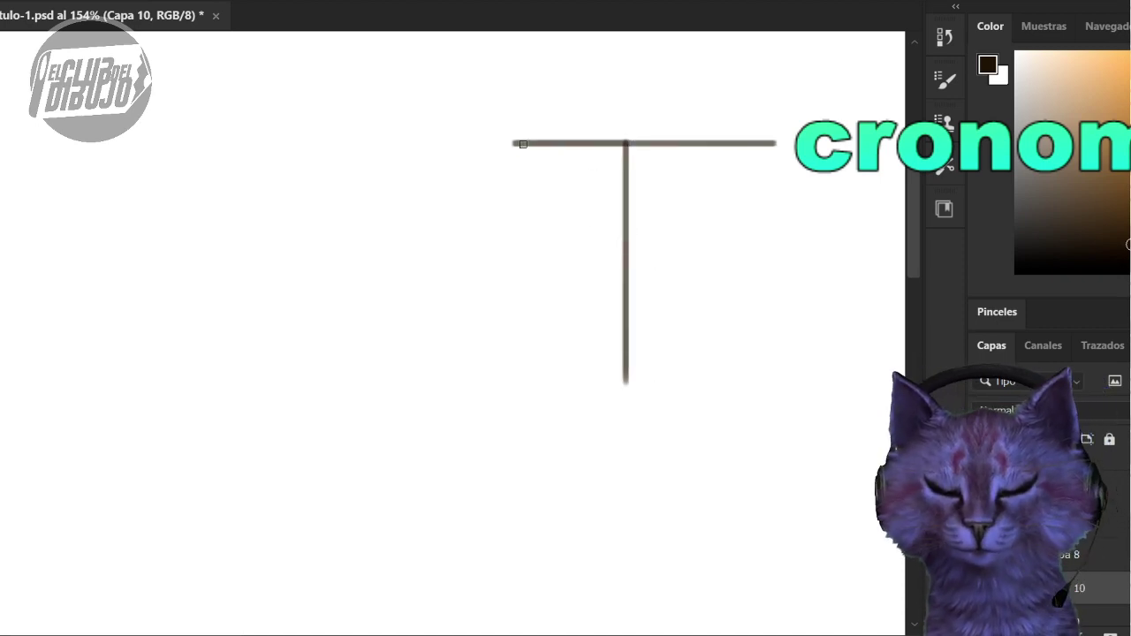
pyautogui.moveTo(512, 156)
pyautogui.mouseDown()
pyautogui.moveTo(530, 351)
pyautogui.moveTo(756, 340)
pyautogui.mouseUp()
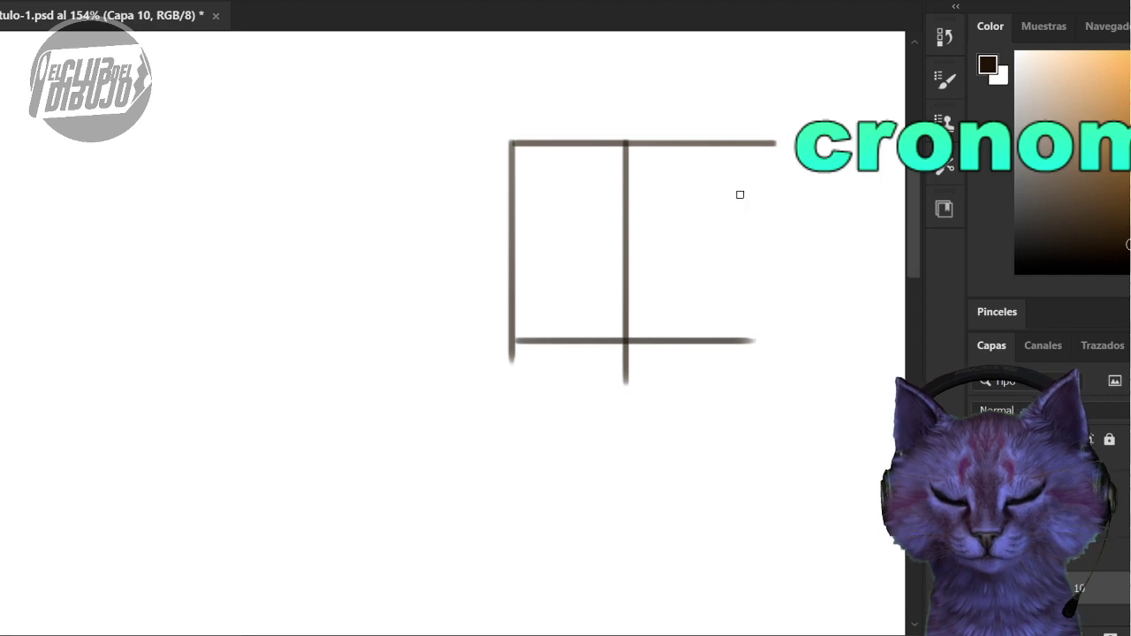
pyautogui.moveTo(742, 146); pyautogui.dragTo(742, 362)
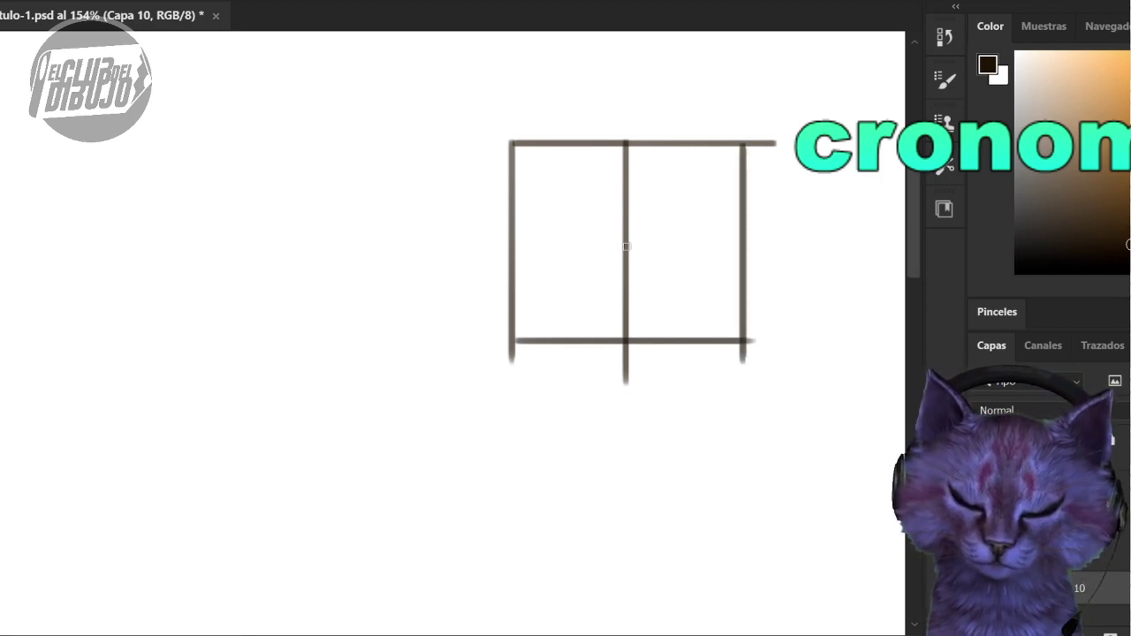
pyautogui.moveTo(521, 246); pyautogui.dragTo(783, 246)
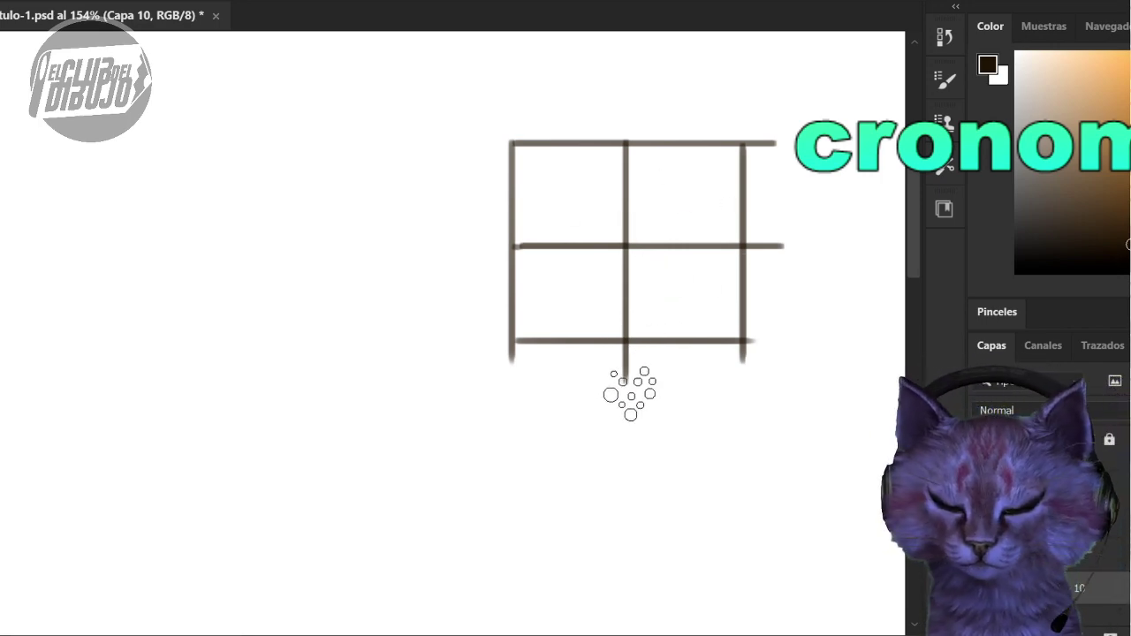
# - Erase the grid's overshooting line ends and add small angle marks above it and beside its horizontal center line
pyautogui.moveTo(628, 385); pyautogui.dragTo(630, 361)
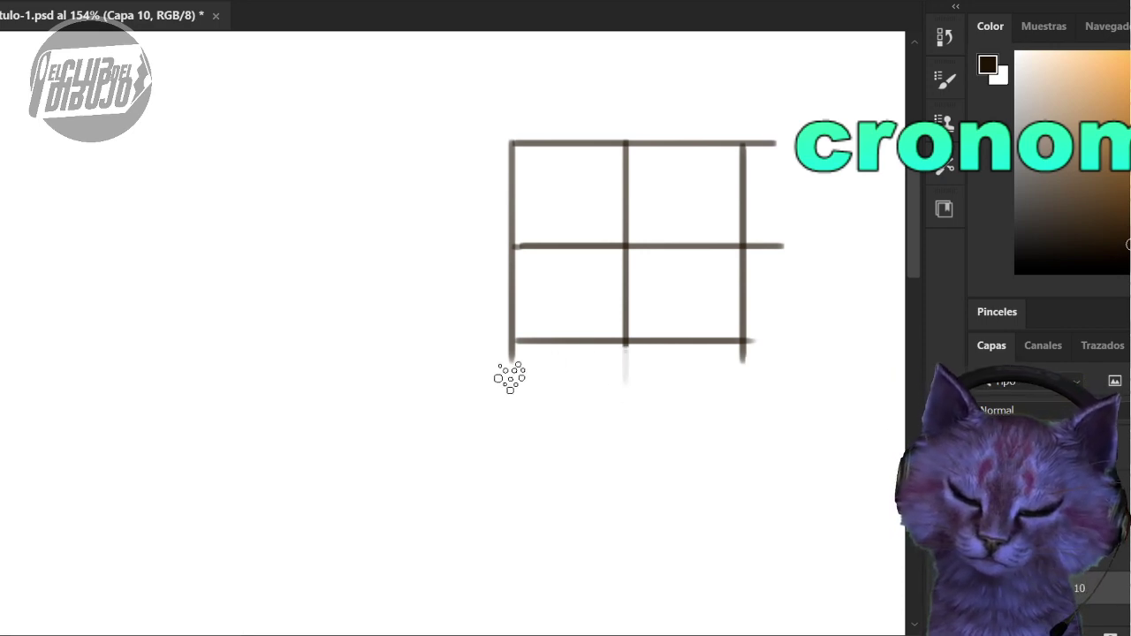
pyautogui.moveTo(510, 376); pyautogui.dragTo(504, 360)
pyautogui.moveTo(770, 364); pyautogui.dragTo(745, 361)
pyautogui.moveTo(783, 255)
pyautogui.mouseDown()
pyautogui.moveTo(763, 268)
pyautogui.moveTo(765, 239)
pyautogui.mouseUp()
pyautogui.moveTo(770, 161); pyautogui.dragTo(774, 141)
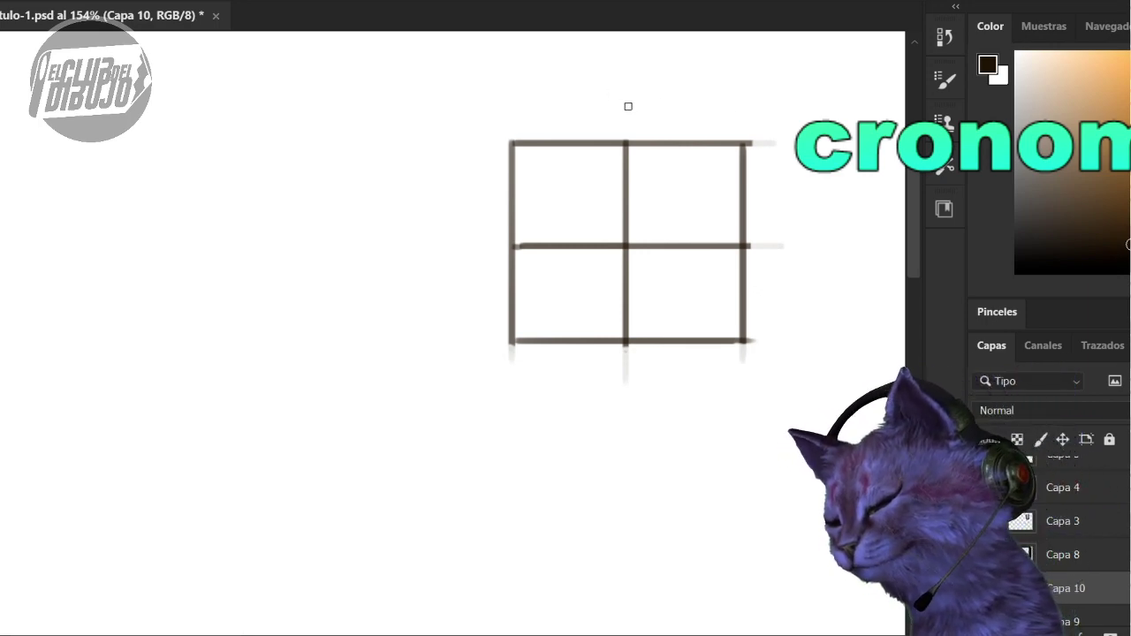
pyautogui.moveTo(671, 112); pyautogui.dragTo(685, 71)
pyautogui.moveTo(762, 229)
pyautogui.mouseDown()
pyautogui.moveTo(786, 245)
pyautogui.moveTo(780, 209)
pyautogui.mouseUp()
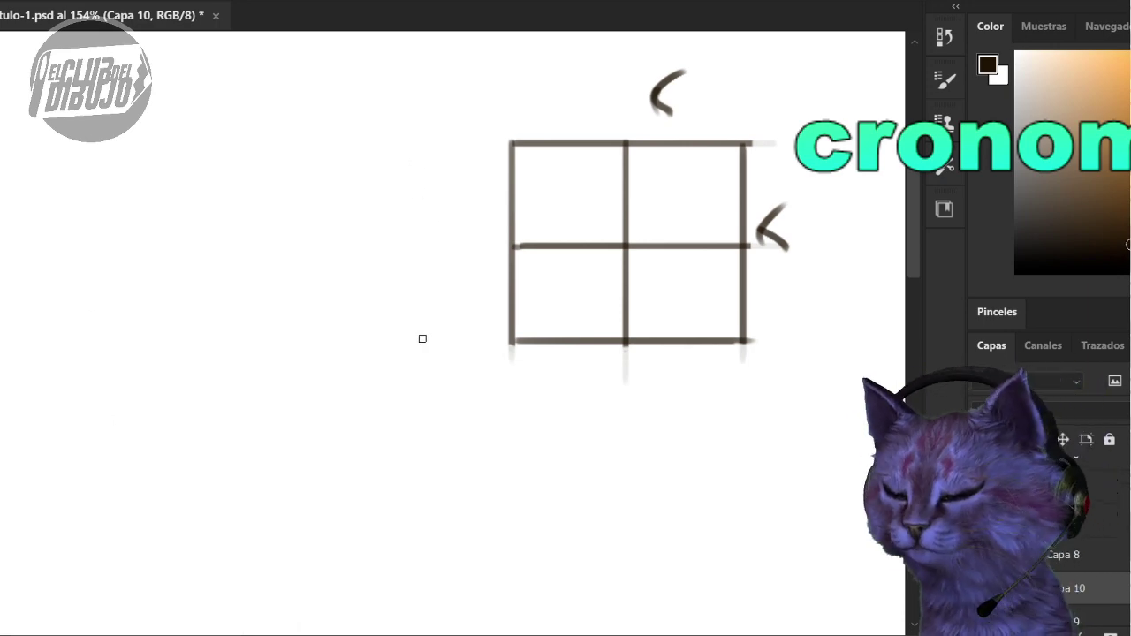
# - Draw a second, taller two-by-two grid beside the wide one, with a vertical and a horizontal center line
pyautogui.moveTo(413, 338)
pyautogui.mouseDown()
pyautogui.moveTo(421, 95)
pyautogui.moveTo(182, 98)
pyautogui.mouseUp()
pyautogui.moveTo(412, 341); pyautogui.dragTo(206, 341)
pyautogui.moveTo(197, 98); pyautogui.dragTo(196, 343)
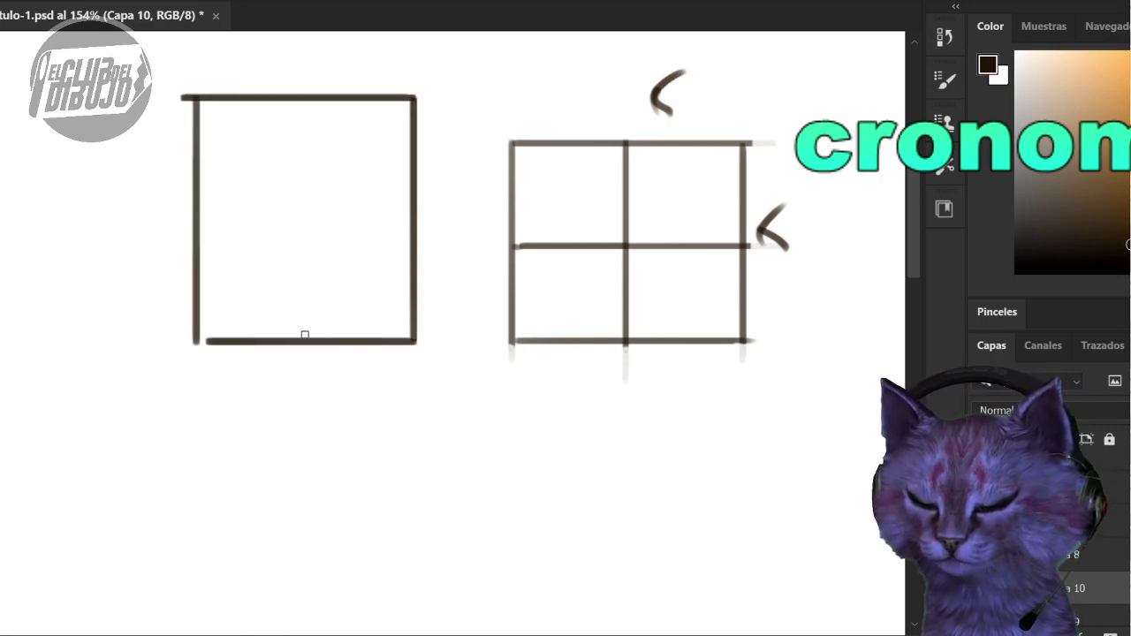
pyautogui.moveTo(303, 341); pyautogui.dragTo(307, 93)
pyautogui.moveTo(414, 219); pyautogui.dragTo(183, 220)
# - Sketch a rounded brown jaw curve in the wide grid's lower half and compare it with the Captain America reference
pyautogui.click(1127, 193)
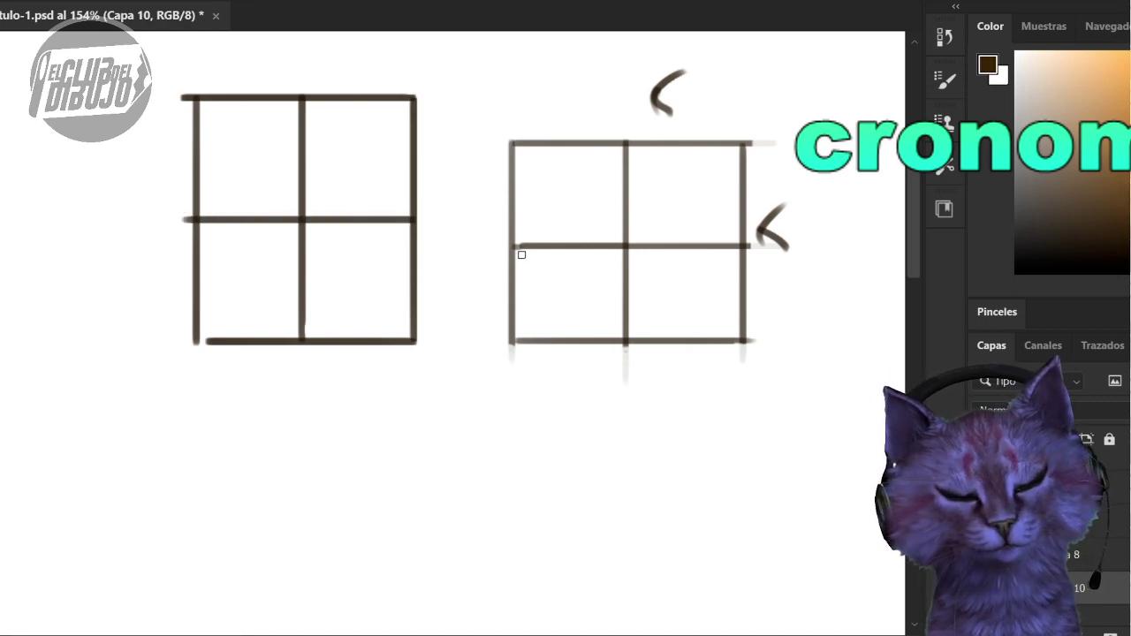
pyautogui.moveTo(522, 254)
pyautogui.mouseDown()
pyautogui.moveTo(589, 332)
pyautogui.moveTo(529, 290)
pyautogui.moveTo(554, 317)
pyautogui.moveTo(626, 340)
pyautogui.moveTo(733, 299)
pyautogui.moveTo(720, 309)
pyautogui.moveTo(742, 244)
pyautogui.mouseUp()
pyautogui.moveTo(742, 244); pyautogui.dragTo(714, 319)
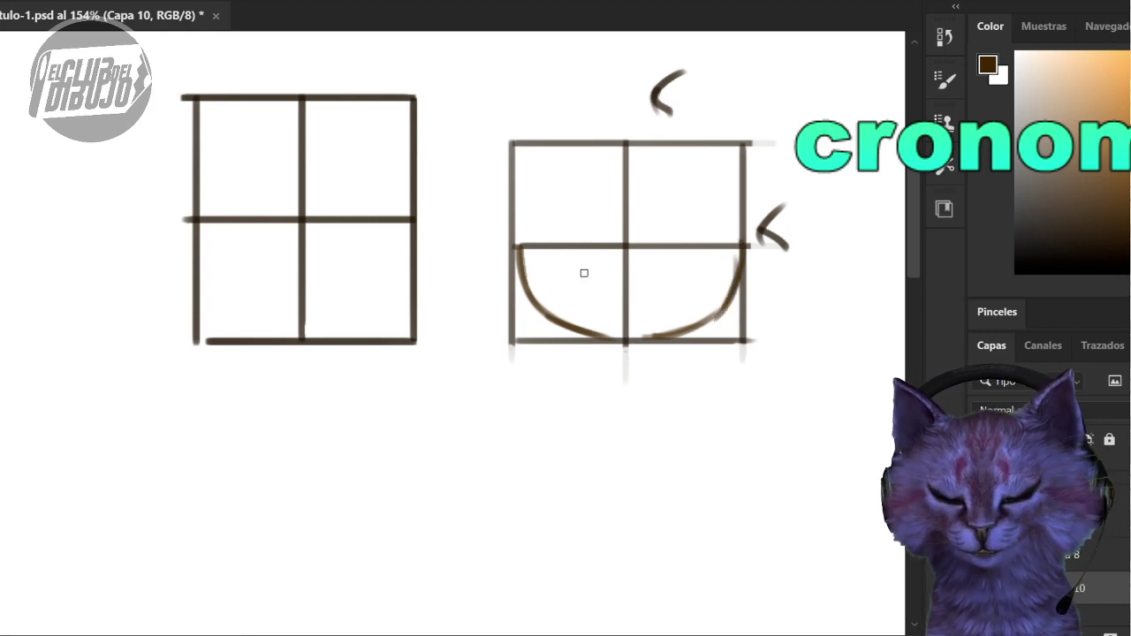
pyautogui.moveTo(785, 431); pyautogui.dragTo(672, 424)
pyautogui.moveTo(839, 497); pyautogui.dragTo(289, 457)
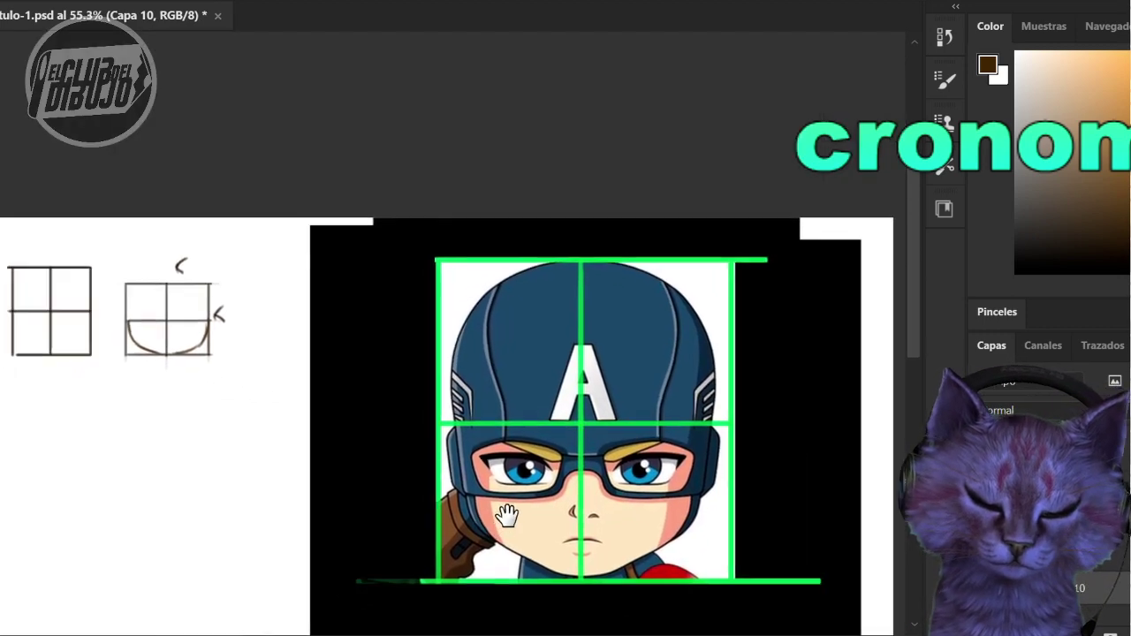
pyautogui.moveTo(507, 516)
pyautogui.mouseDown()
pyautogui.moveTo(518, 507)
pyautogui.moveTo(568, 553)
pyautogui.moveTo(573, 530)
pyautogui.mouseUp()
# - Sketch the nose bridge, cheek lines, eyes, brows and rounded upper head outline inside the wide grid
pyautogui.moveTo(291, 185)
pyautogui.mouseDown()
pyautogui.moveTo(419, 216)
pyautogui.moveTo(527, 444)
pyautogui.mouseUp()
pyautogui.moveTo(364, 394)
pyautogui.mouseDown()
pyautogui.moveTo(491, 383)
pyautogui.moveTo(475, 388)
pyautogui.moveTo(493, 359)
pyautogui.moveTo(575, 385)
pyautogui.moveTo(547, 396)
pyautogui.moveTo(635, 416)
pyautogui.moveTo(645, 371)
pyautogui.mouseUp()
pyautogui.moveTo(371, 347)
pyautogui.mouseDown()
pyautogui.moveTo(468, 378)
pyautogui.moveTo(484, 347)
pyautogui.mouseUp()
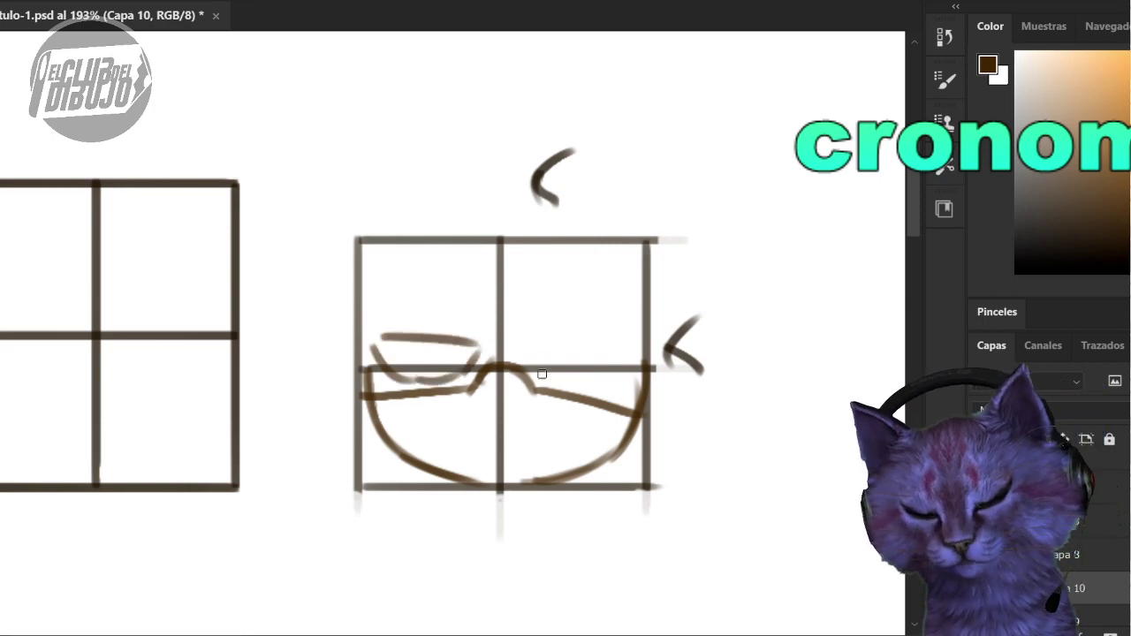
pyautogui.moveTo(541, 374); pyautogui.dragTo(612, 375)
pyautogui.moveTo(535, 333)
pyautogui.mouseDown()
pyautogui.moveTo(628, 351)
pyautogui.moveTo(629, 378)
pyautogui.mouseUp()
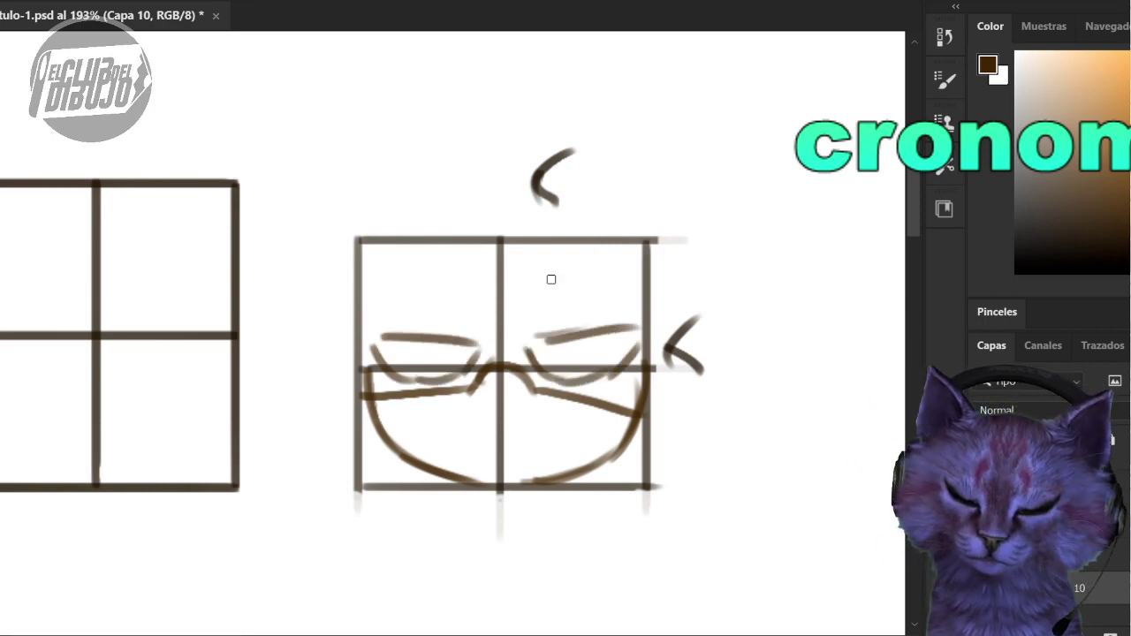
pyautogui.moveTo(371, 343)
pyautogui.mouseDown()
pyautogui.moveTo(424, 245)
pyautogui.moveTo(460, 238)
pyautogui.mouseUp()
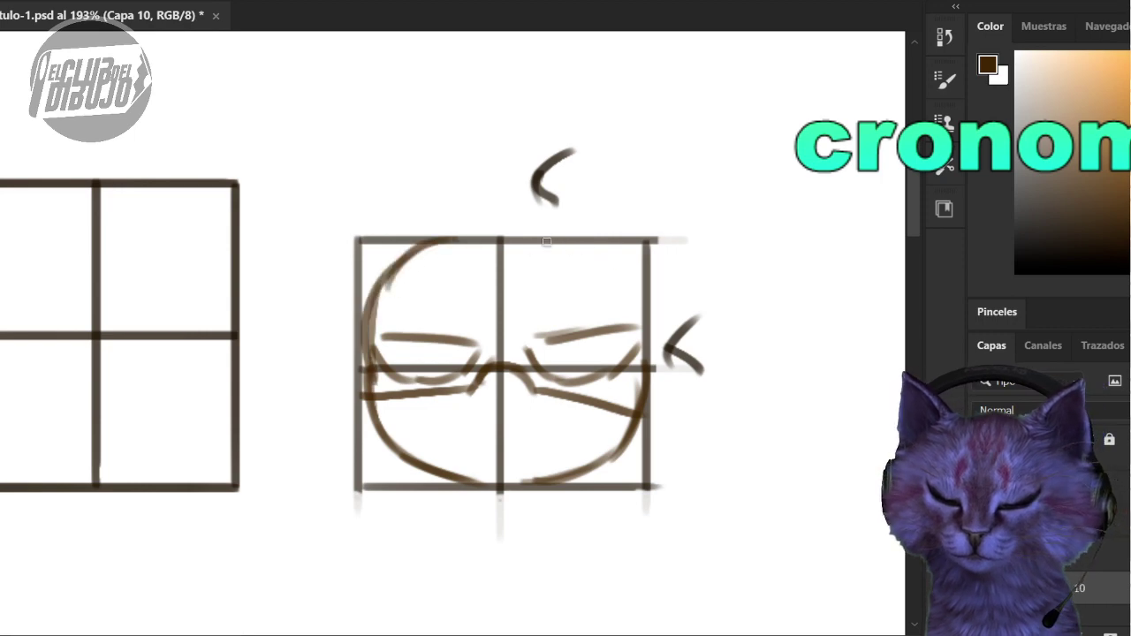
pyautogui.moveTo(546, 241)
pyautogui.mouseDown()
pyautogui.moveTo(618, 275)
pyautogui.moveTo(640, 415)
pyautogui.mouseUp()
# - Sketch a narrower, pointed jaw with a nose bridge and slanted cheek lines in the tall grid's lower half
pyautogui.moveTo(365, 480); pyautogui.dragTo(600, 471)
pyautogui.moveTo(202, 336)
pyautogui.mouseDown()
pyautogui.moveTo(222, 422)
pyautogui.moveTo(245, 437)
pyautogui.moveTo(217, 399)
pyautogui.moveTo(310, 474)
pyautogui.moveTo(300, 470)
pyautogui.moveTo(379, 466)
pyautogui.moveTo(421, 433)
pyautogui.moveTo(384, 461)
pyautogui.moveTo(459, 367)
pyautogui.moveTo(461, 344)
pyautogui.moveTo(453, 398)
pyautogui.moveTo(405, 452)
pyautogui.moveTo(447, 403)
pyautogui.mouseUp()
pyautogui.moveTo(212, 385)
pyautogui.mouseDown()
pyautogui.moveTo(300, 360)
pyautogui.moveTo(326, 321)
pyautogui.moveTo(331, 337)
pyautogui.moveTo(359, 333)
pyautogui.moveTo(464, 394)
pyautogui.mouseUp()
pyautogui.moveTo(382, 363); pyautogui.dragTo(468, 389)
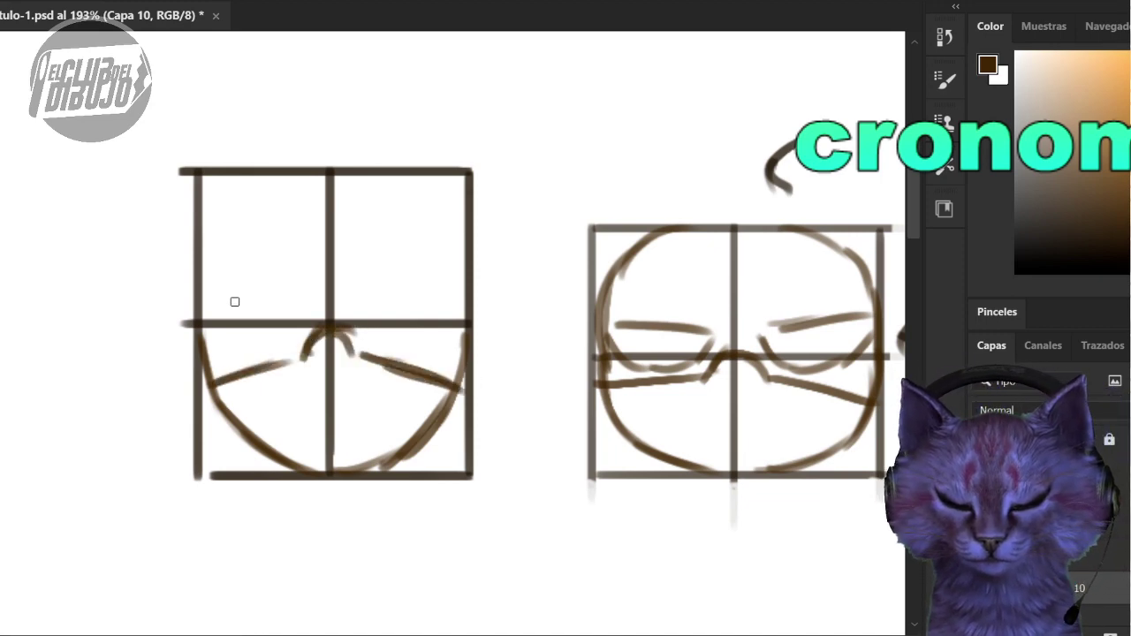
# - Sketch two eyes on the tall grid's horizontal center line and thicken the slanted, frowning brows above them
pyautogui.moveTo(216, 296); pyautogui.dragTo(313, 311)
pyautogui.moveTo(216, 323)
pyautogui.mouseDown()
pyautogui.moveTo(298, 328)
pyautogui.moveTo(301, 313)
pyautogui.moveTo(383, 333)
pyautogui.moveTo(440, 343)
pyautogui.mouseUp()
pyautogui.moveTo(365, 317); pyautogui.dragTo(450, 294)
pyautogui.moveTo(438, 339); pyautogui.dragTo(456, 306)
pyautogui.moveTo(369, 314); pyautogui.dragTo(460, 294)
pyautogui.moveTo(217, 293); pyautogui.dragTo(300, 298)
pyautogui.moveTo(224, 332)
pyautogui.mouseDown()
pyautogui.moveTo(206, 290)
pyautogui.moveTo(301, 308)
pyautogui.mouseUp()
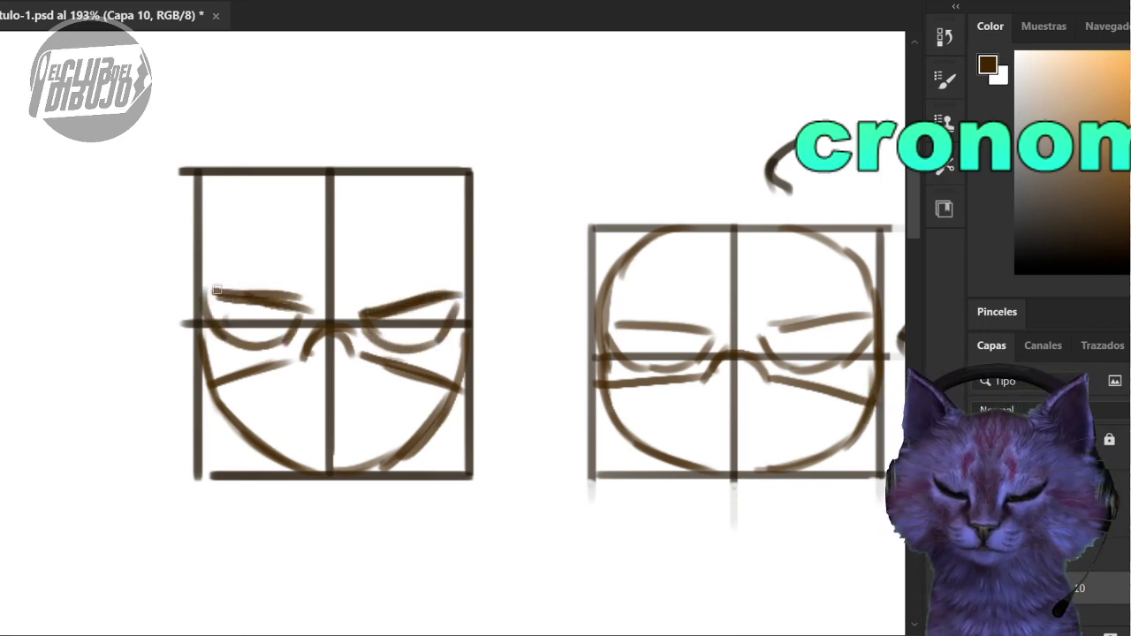
pyautogui.moveTo(216, 290)
pyautogui.mouseDown()
pyautogui.moveTo(321, 306)
pyautogui.moveTo(464, 289)
pyautogui.mouseUp()
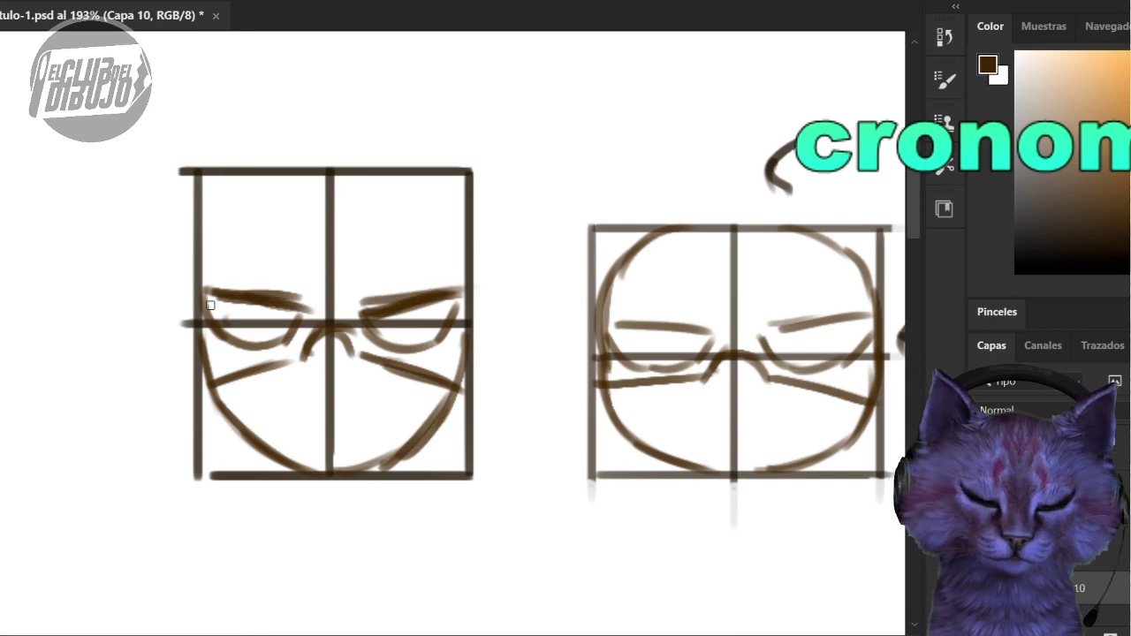
# - Sketch the domed upper head outline in the tall grid, reinforcing the curve on both sides of the center line
pyautogui.moveTo(210, 305)
pyautogui.mouseDown()
pyautogui.moveTo(212, 248)
pyautogui.moveTo(255, 189)
pyautogui.moveTo(323, 176)
pyautogui.mouseUp()
pyautogui.moveTo(399, 186)
pyautogui.mouseDown()
pyautogui.moveTo(447, 229)
pyautogui.moveTo(463, 263)
pyautogui.moveTo(469, 336)
pyautogui.mouseUp()
pyautogui.moveTo(442, 209); pyautogui.dragTo(318, 163)
pyautogui.moveTo(196, 304); pyautogui.dragTo(306, 184)
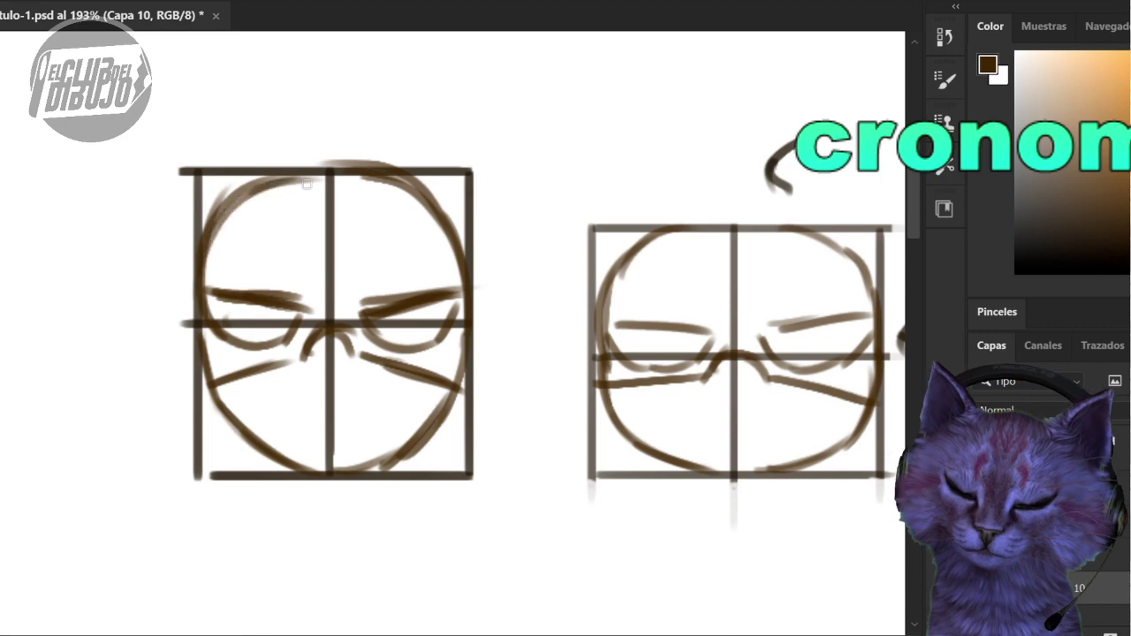
# - Set the foreground color to black for further drawing on the tall-grid face
pyautogui.press('space')
pyautogui.moveTo(571, 416); pyautogui.dragTo(569, 476)
pyautogui.hotkey('ctrl', 'space')
pyautogui.hotkey('ctrl', 'space')
pyautogui.hotkey('ctrl', 'space')
pyautogui.press('space')
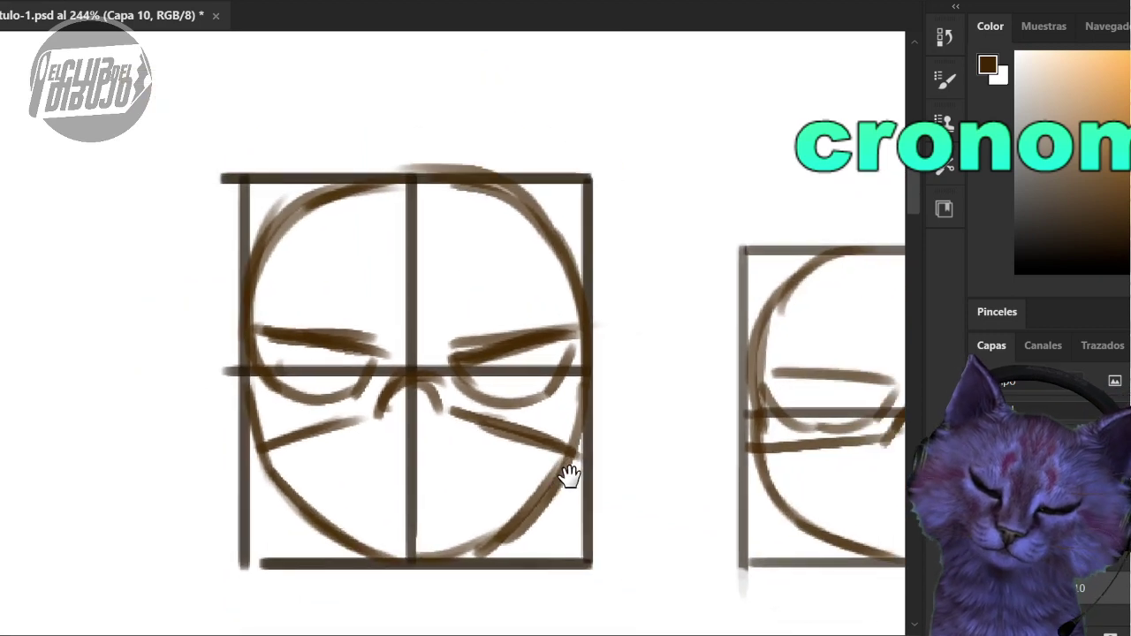
pyautogui.scroll(2, 569, 477)
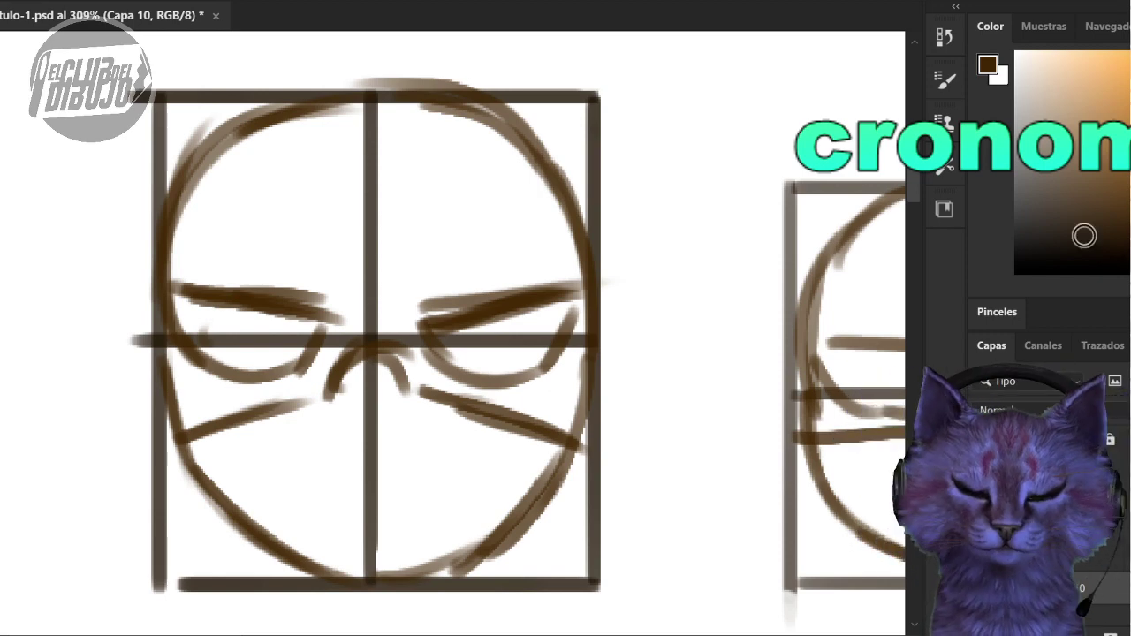
pyautogui.click(1084, 232)
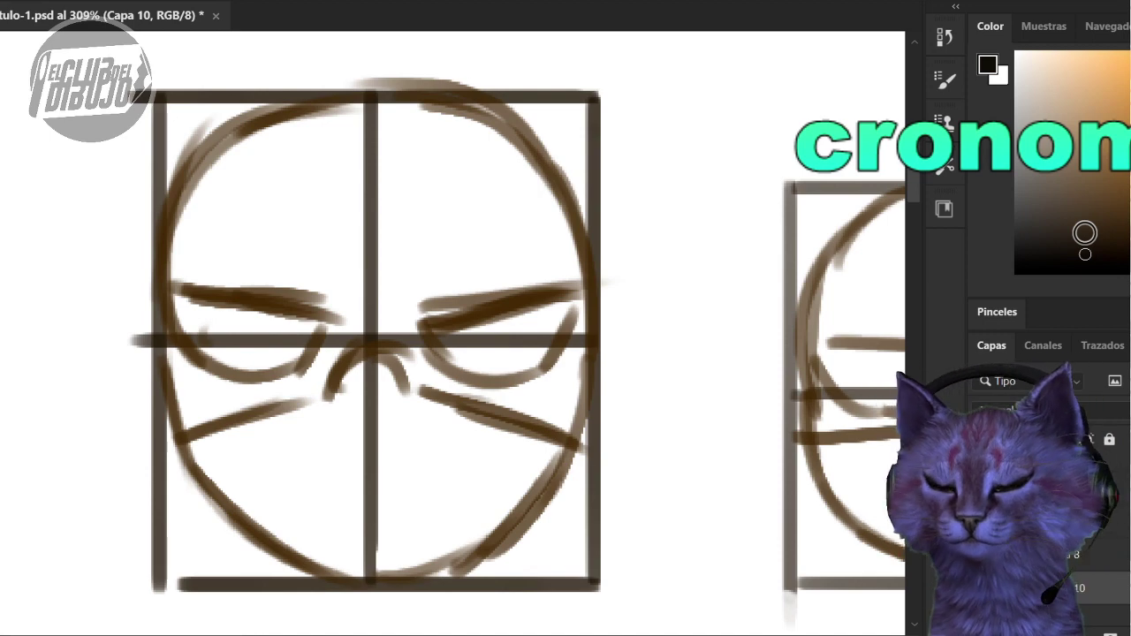
pyautogui.moveTo(1084, 232); pyautogui.dragTo(1116, 238)
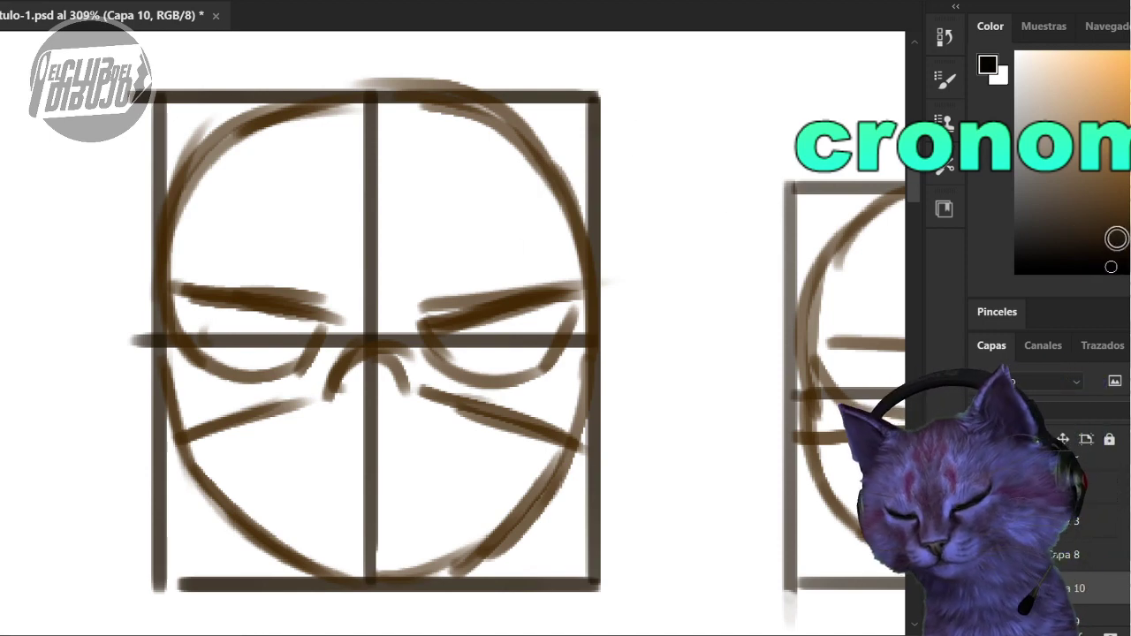
# - Darken the upper-left head outline and the left edge of the wide face's grid with black strokes
pyautogui.moveTo(160, 336); pyautogui.dragTo(175, 221)
pyautogui.moveTo(164, 306); pyautogui.dragTo(197, 175)
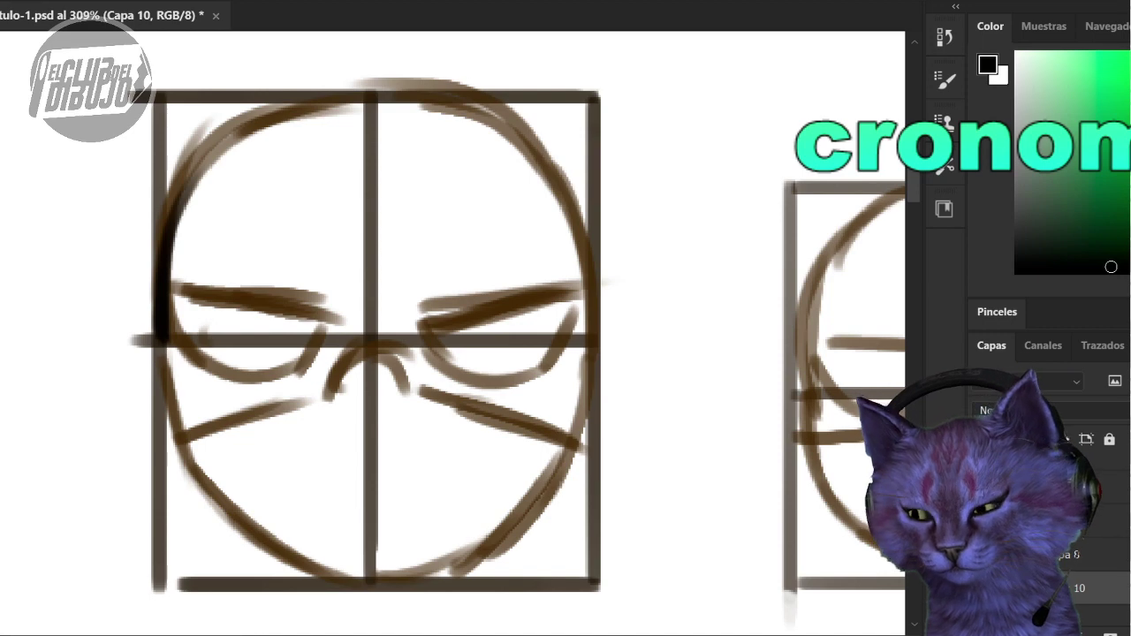
pyautogui.moveTo(160, 137)
pyautogui.mouseDown()
pyautogui.moveTo(159, 106)
pyautogui.moveTo(203, 560)
pyautogui.mouseUp()
# - Outline all four sides of the grid's upper-left cell in bright green
pyautogui.click(1098, 70)
pyautogui.moveTo(159, 133)
pyautogui.mouseDown()
pyautogui.moveTo(157, 99)
pyautogui.moveTo(152, 336)
pyautogui.moveTo(362, 335)
pyautogui.moveTo(375, 94)
pyautogui.mouseUp()
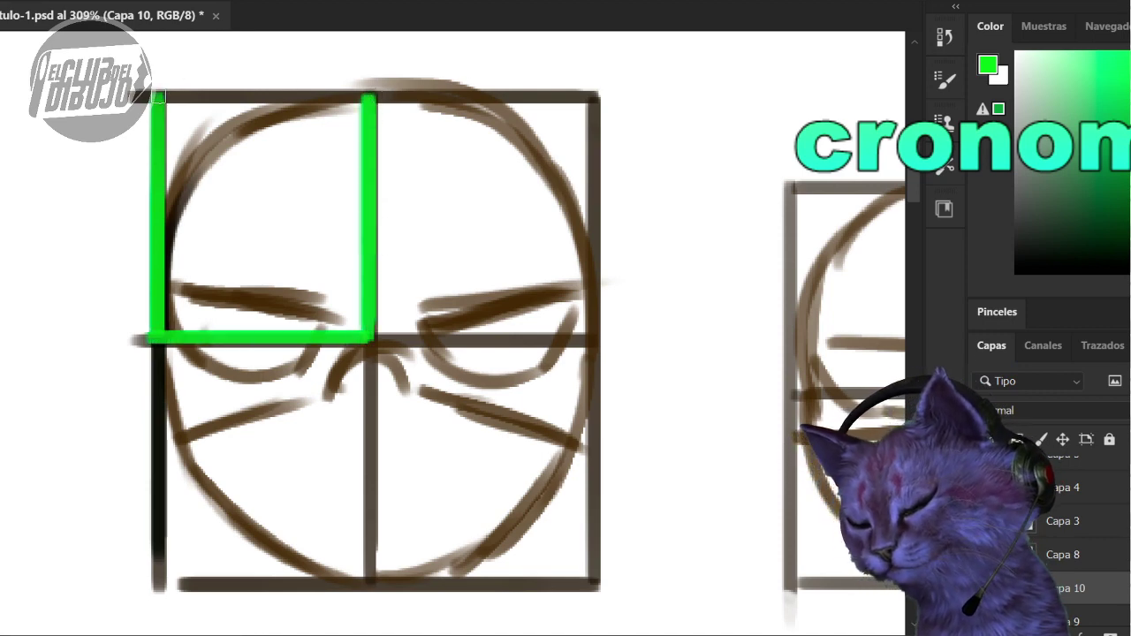
pyautogui.moveTo(157, 95); pyautogui.dragTo(389, 96)
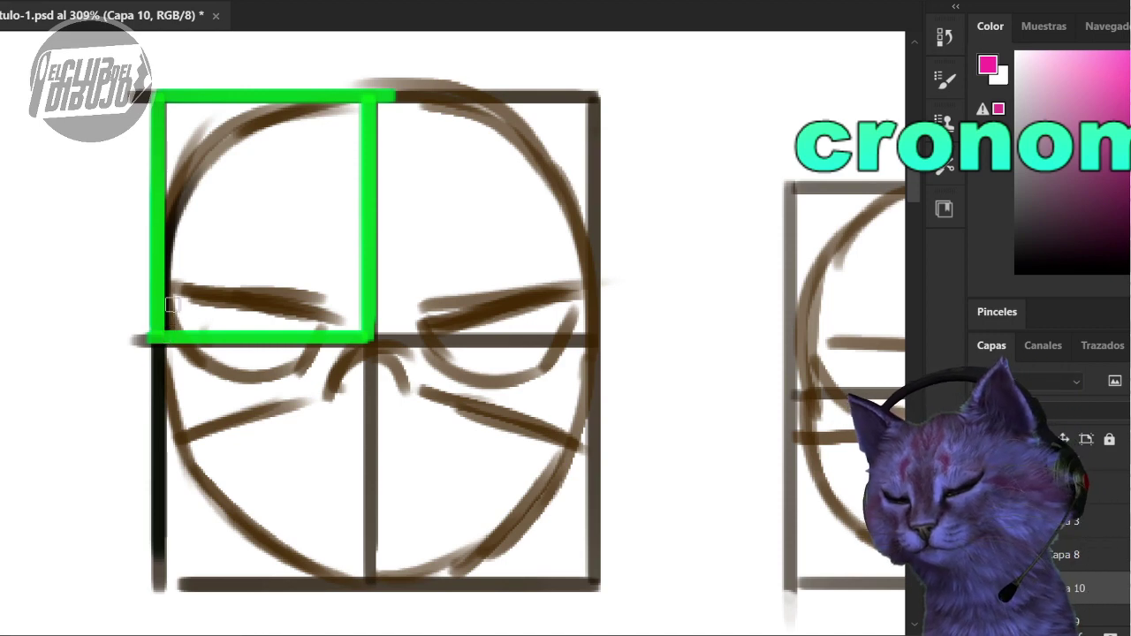
# - Trace the head dome, the left eye and the right brow in magenta over the brown sketch
pyautogui.moveTo(171, 334)
pyautogui.mouseDown()
pyautogui.moveTo(184, 221)
pyautogui.moveTo(205, 179)
pyautogui.moveTo(261, 134)
pyautogui.moveTo(370, 109)
pyautogui.moveTo(350, 116)
pyautogui.mouseUp()
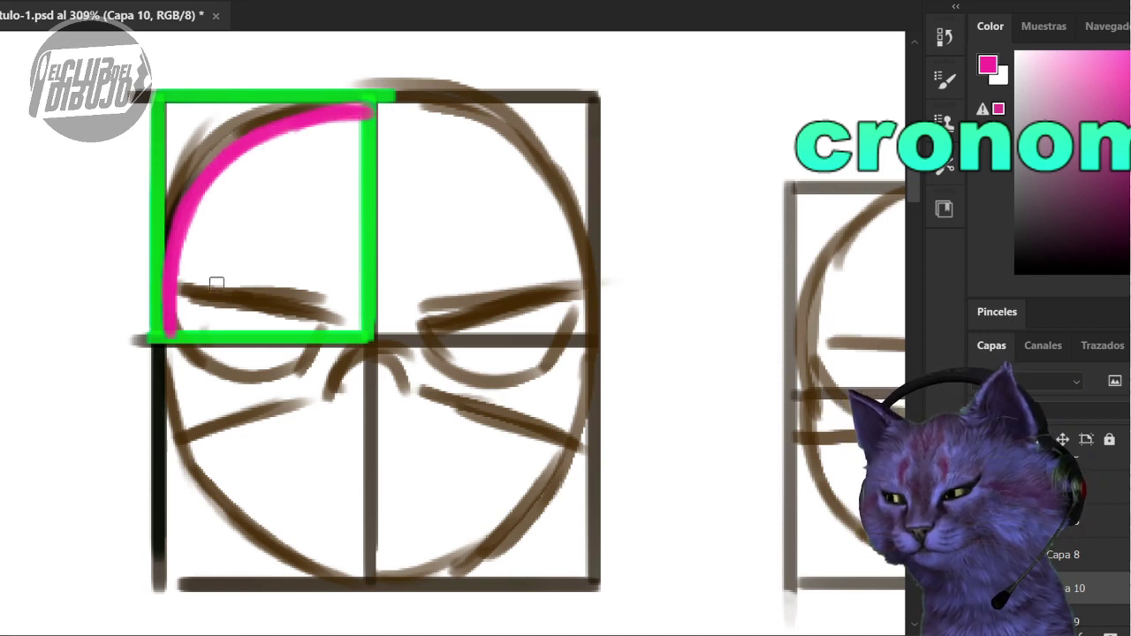
pyautogui.moveTo(217, 285)
pyautogui.mouseDown()
pyautogui.moveTo(325, 287)
pyautogui.moveTo(204, 285)
pyautogui.moveTo(313, 288)
pyautogui.moveTo(332, 336)
pyautogui.mouseUp()
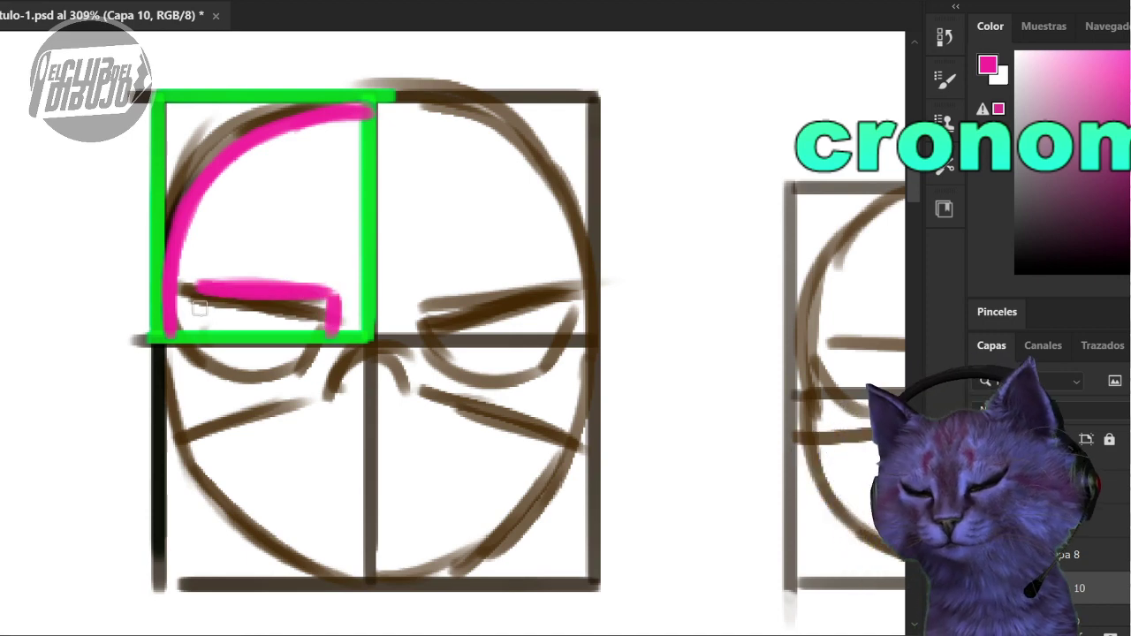
pyautogui.moveTo(199, 308)
pyautogui.mouseDown()
pyautogui.moveTo(202, 343)
pyautogui.moveTo(251, 371)
pyautogui.moveTo(329, 347)
pyautogui.mouseUp()
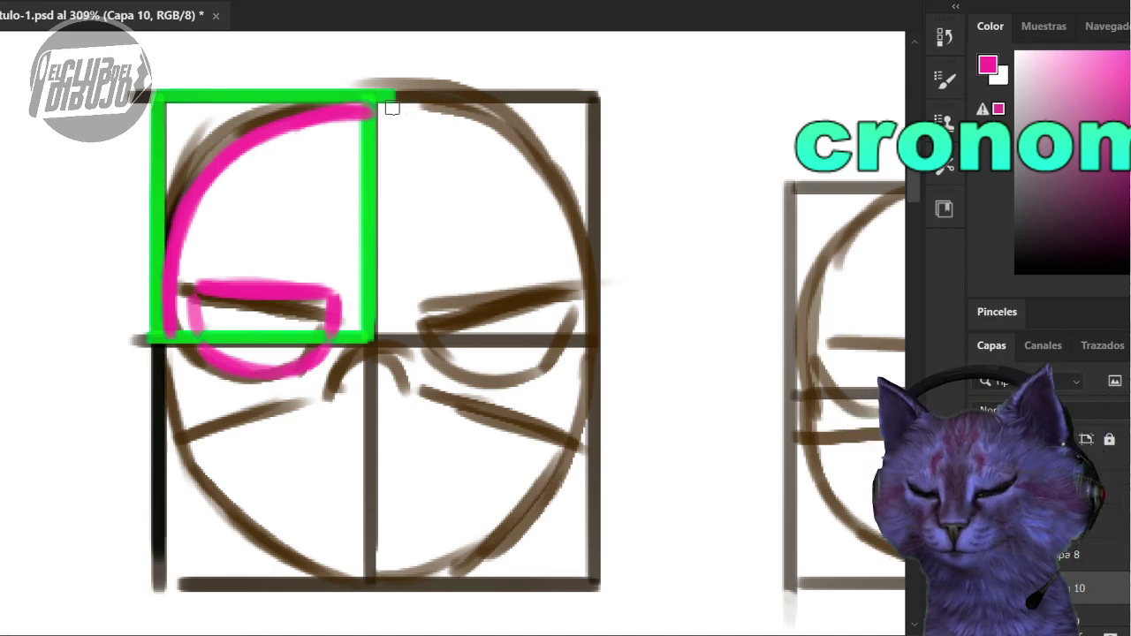
pyautogui.moveTo(381, 108)
pyautogui.mouseDown()
pyautogui.moveTo(452, 111)
pyautogui.moveTo(501, 130)
pyautogui.moveTo(564, 221)
pyautogui.moveTo(574, 261)
pyautogui.mouseUp()
pyautogui.moveTo(419, 298)
pyautogui.mouseDown()
pyautogui.moveTo(422, 334)
pyautogui.moveTo(505, 283)
pyautogui.moveTo(574, 268)
pyautogui.mouseUp()
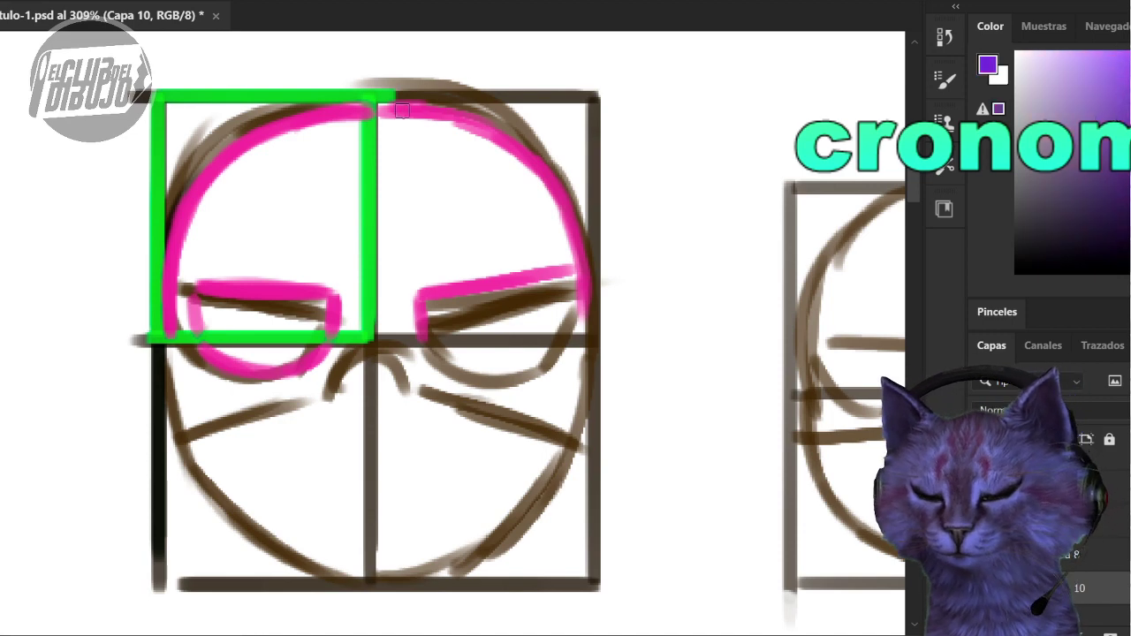
# - Retrace the head dome in purple on both sides of the vertical center line, down to the horizontal line
pyautogui.moveTo(384, 107)
pyautogui.mouseDown()
pyautogui.moveTo(446, 117)
pyautogui.moveTo(546, 180)
pyautogui.moveTo(582, 304)
pyautogui.mouseUp()
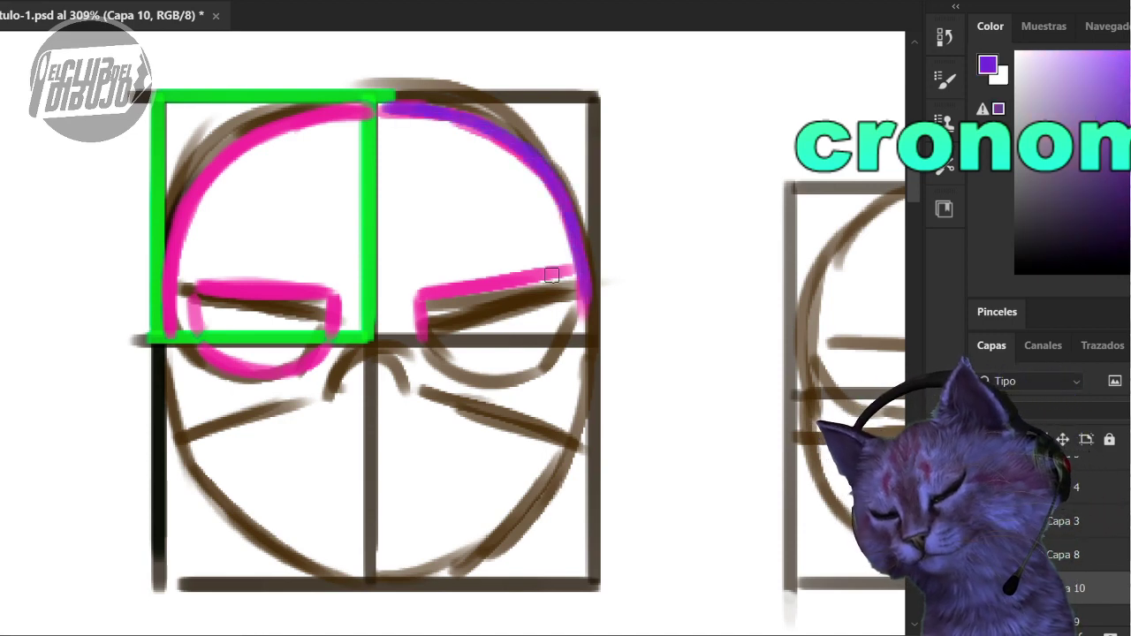
pyautogui.moveTo(168, 322)
pyautogui.mouseDown()
pyautogui.moveTo(172, 238)
pyautogui.moveTo(300, 119)
pyautogui.mouseUp()
pyautogui.moveTo(207, 180); pyautogui.dragTo(373, 108)
pyautogui.moveTo(293, 124); pyautogui.dragTo(391, 107)
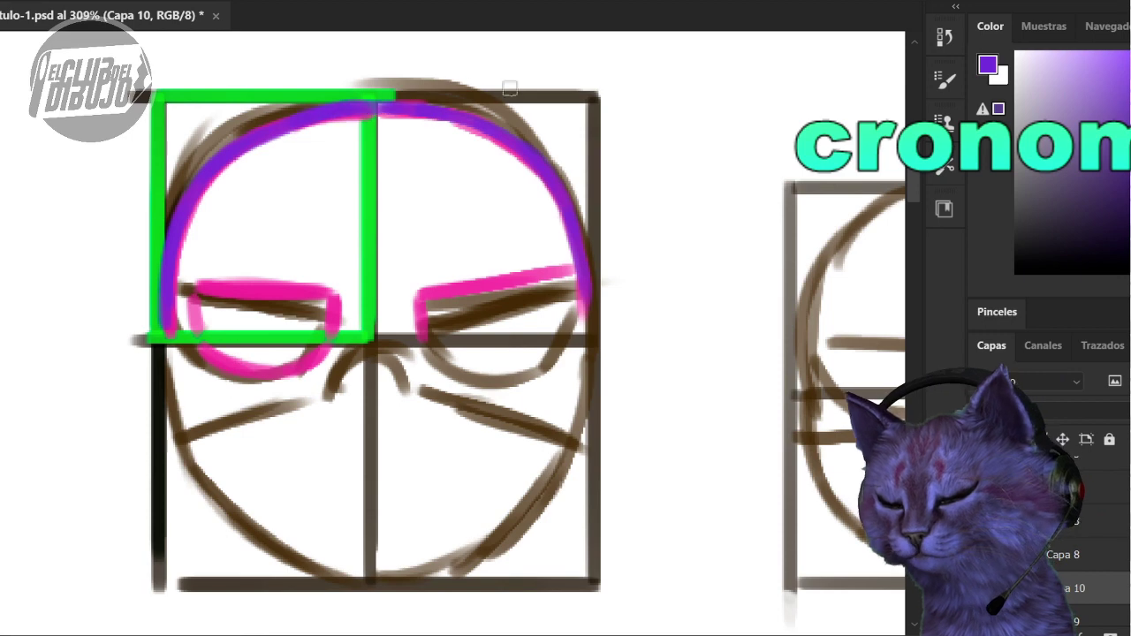
pyautogui.moveTo(540, 151); pyautogui.dragTo(578, 230)
pyautogui.moveTo(592, 285); pyautogui.dragTo(586, 327)
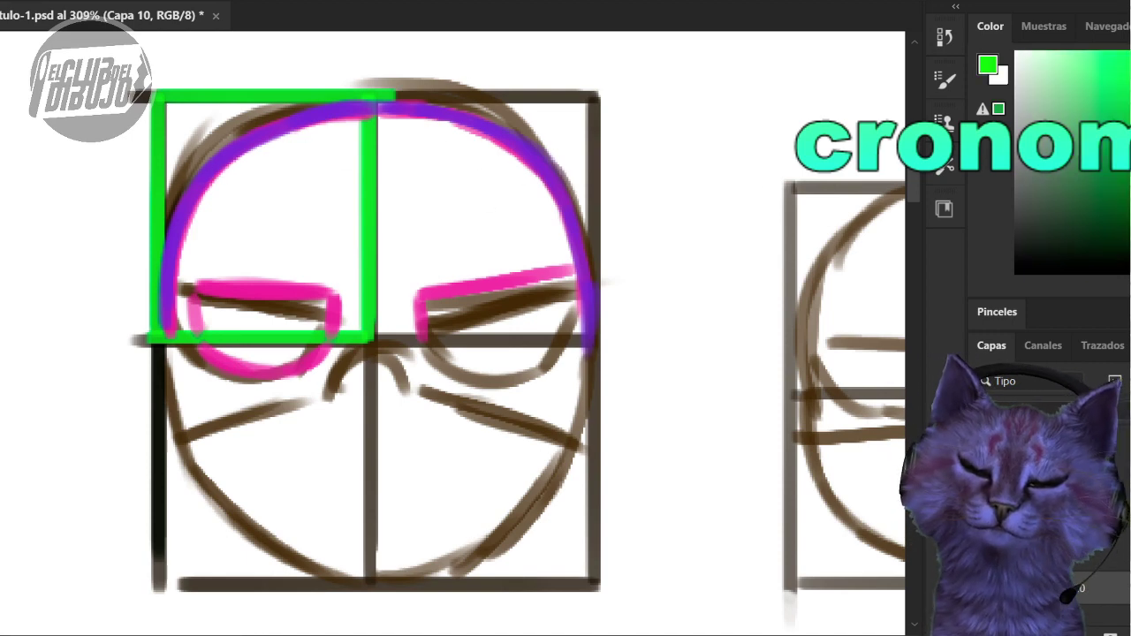
# - Go over the left and right arcs of the head dome in bright green
pyautogui.moveTo(190, 192); pyautogui.dragTo(234, 144)
pyautogui.moveTo(165, 265); pyautogui.dragTo(326, 113)
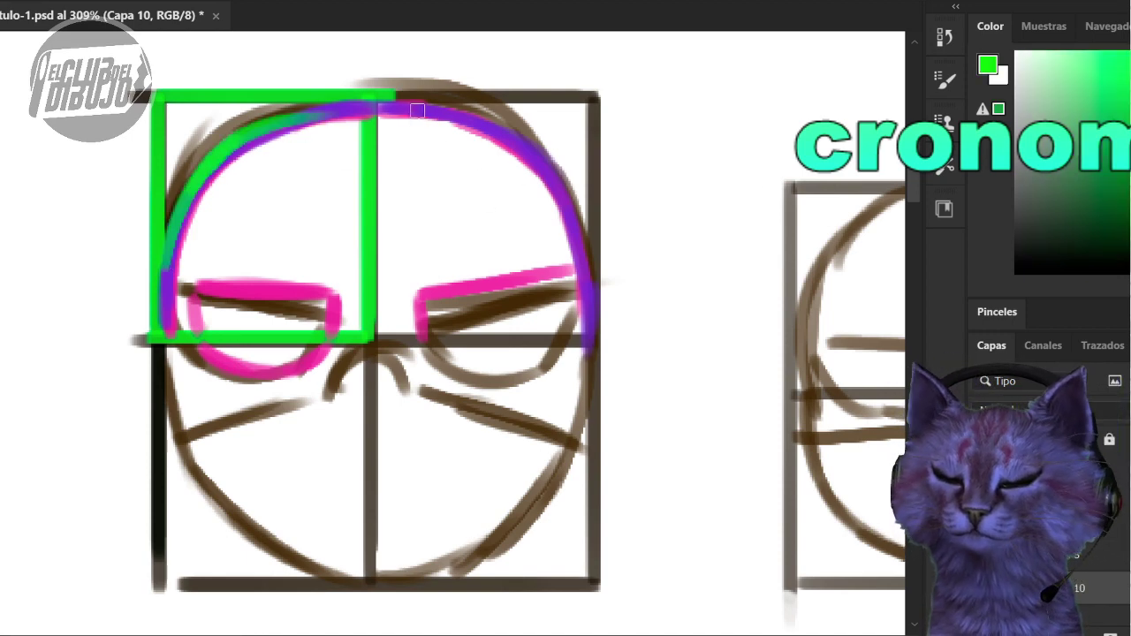
pyautogui.moveTo(417, 111)
pyautogui.mouseDown()
pyautogui.moveTo(460, 113)
pyautogui.moveTo(553, 180)
pyautogui.moveTo(588, 292)
pyautogui.mouseUp()
# - Redraw both brows and the inner eye corners in very dark green, mirrored across the center line
pyautogui.click(1124, 231)
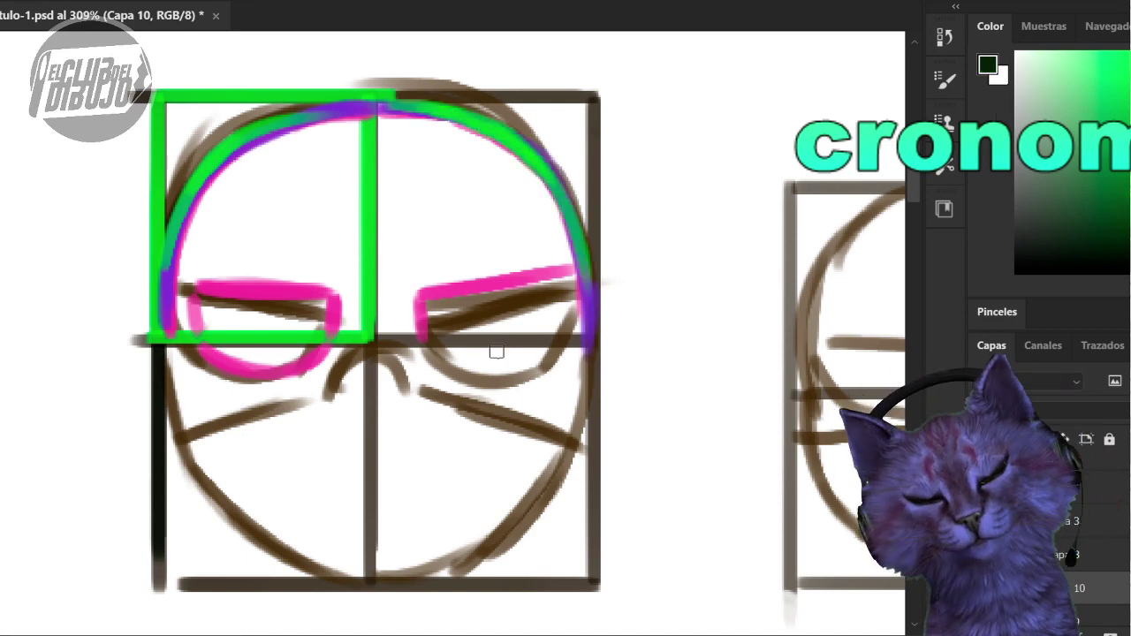
pyautogui.moveTo(422, 339); pyautogui.dragTo(420, 302)
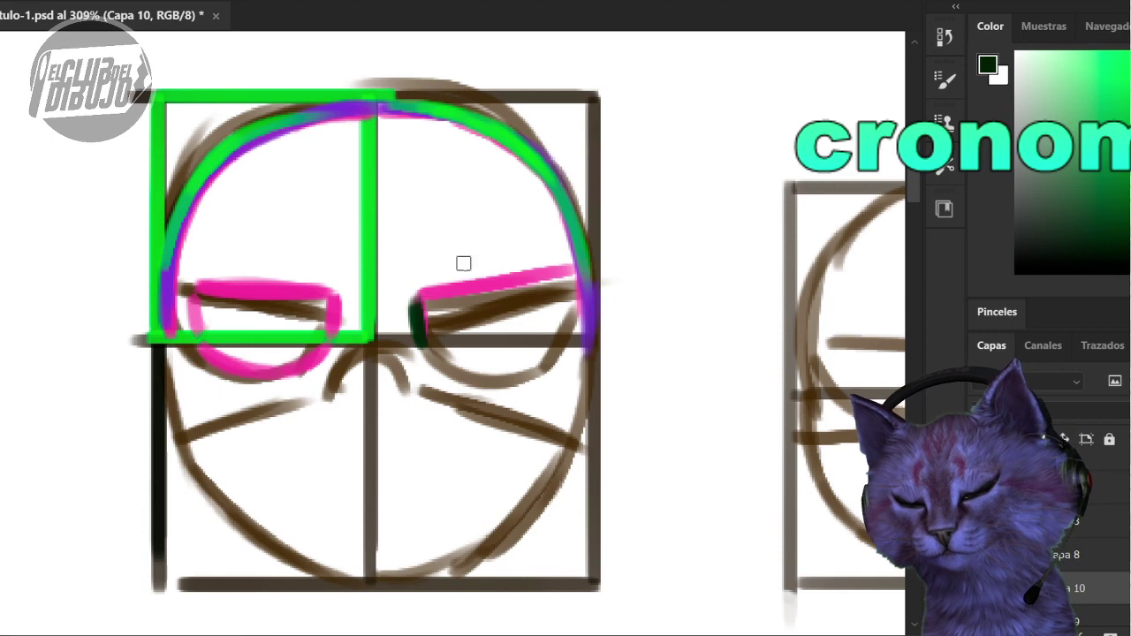
pyautogui.moveTo(413, 305); pyautogui.dragTo(550, 280)
pyautogui.moveTo(190, 288)
pyautogui.mouseDown()
pyautogui.moveTo(317, 302)
pyautogui.moveTo(305, 291)
pyautogui.moveTo(333, 309)
pyautogui.moveTo(329, 341)
pyautogui.mouseUp()
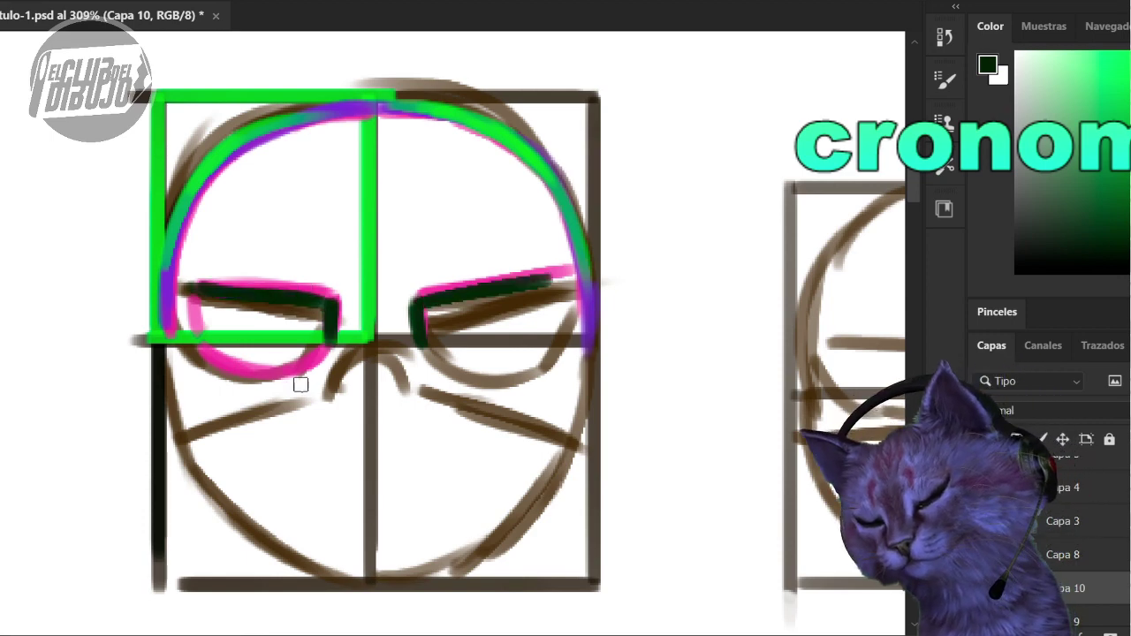
# - Add a small curved nose tip, full lips and a round iris in each eye in dark green
pyautogui.moveTo(350, 408)
pyautogui.mouseDown()
pyautogui.moveTo(375, 429)
pyautogui.moveTo(403, 408)
pyautogui.mouseUp()
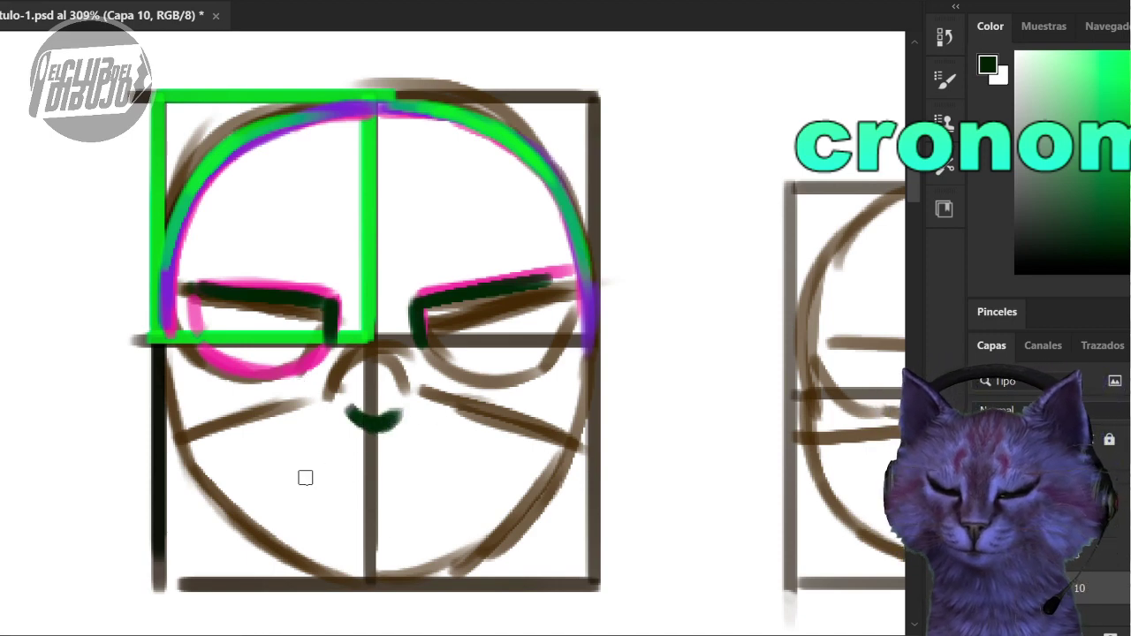
pyautogui.moveTo(279, 485)
pyautogui.mouseDown()
pyautogui.moveTo(447, 470)
pyautogui.moveTo(473, 497)
pyautogui.mouseUp()
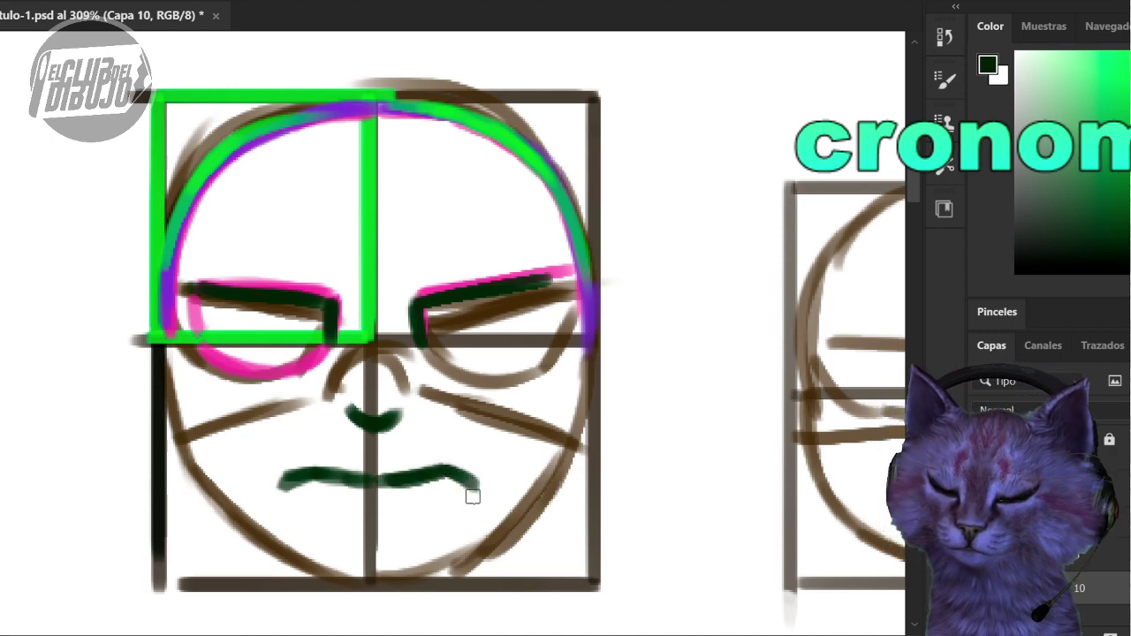
pyautogui.moveTo(291, 468)
pyautogui.mouseDown()
pyautogui.moveTo(383, 518)
pyautogui.moveTo(344, 506)
pyautogui.moveTo(480, 480)
pyautogui.moveTo(387, 510)
pyautogui.moveTo(476, 482)
pyautogui.moveTo(416, 508)
pyautogui.moveTo(495, 464)
pyautogui.mouseUp()
pyautogui.moveTo(491, 327)
pyautogui.mouseDown()
pyautogui.moveTo(518, 309)
pyautogui.moveTo(506, 343)
pyautogui.moveTo(482, 309)
pyautogui.mouseUp()
pyautogui.moveTo(240, 318)
pyautogui.mouseDown()
pyautogui.moveTo(278, 310)
pyautogui.moveTo(284, 324)
pyautogui.moveTo(250, 338)
pyautogui.moveTo(246, 328)
pyautogui.moveTo(283, 328)
pyautogui.moveTo(280, 340)
pyautogui.moveTo(265, 290)
pyautogui.mouseUp()
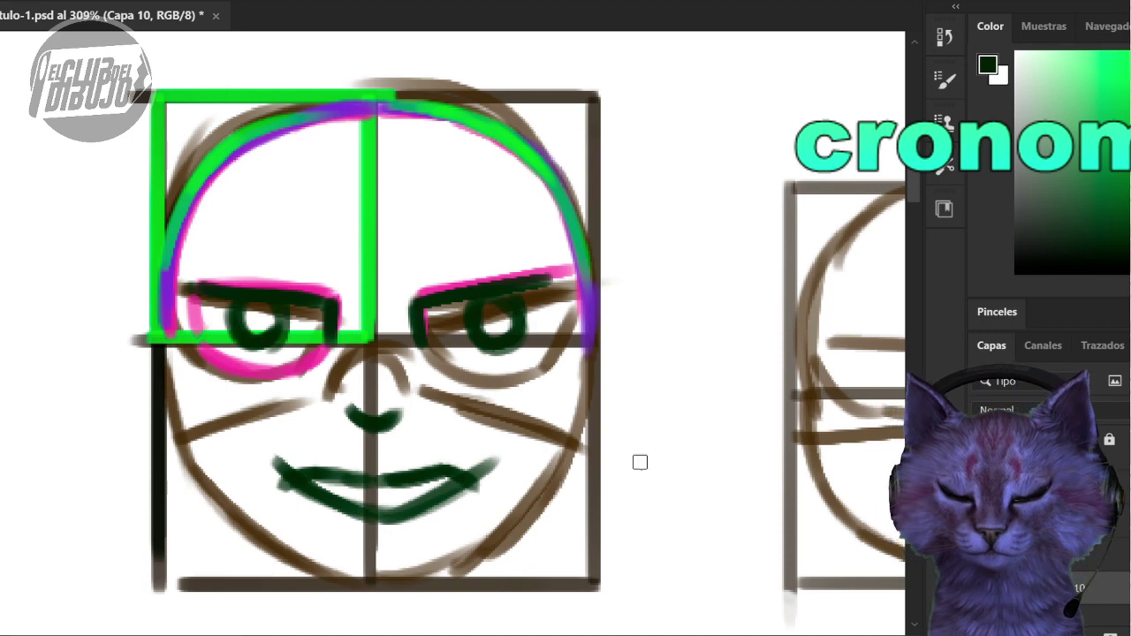
# - Paste the copied fawn photo into an empty white area of the canvas
pyautogui.moveTo(685, 457); pyautogui.dragTo(616, 472)
pyautogui.moveTo(654, 532); pyautogui.dragTo(539, 70)
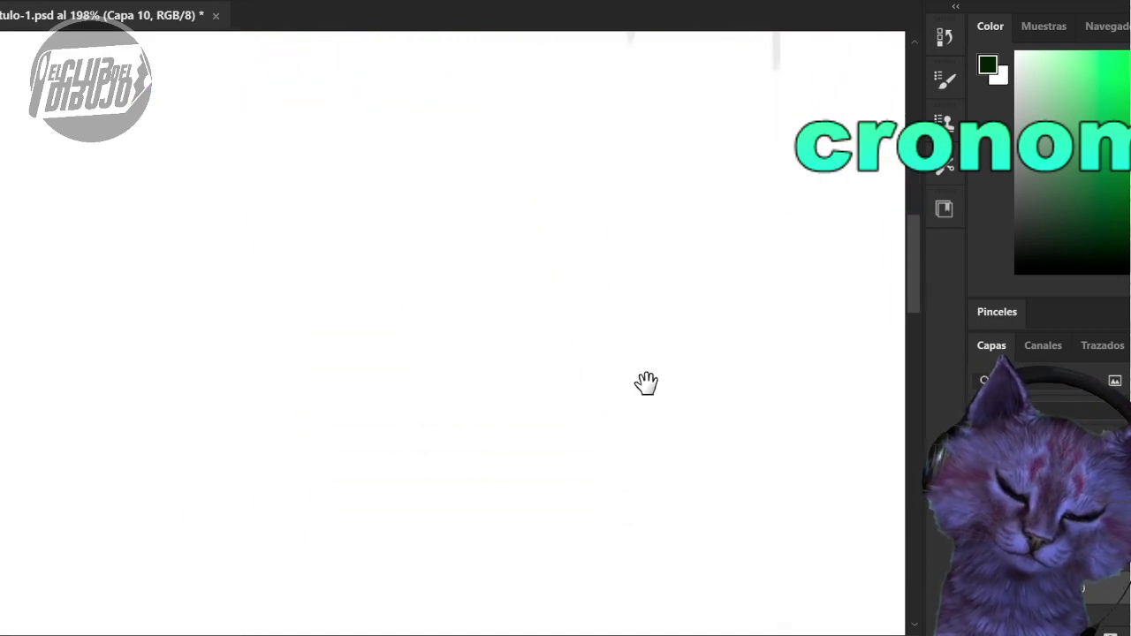
pyautogui.moveTo(693, 485)
pyautogui.mouseDown()
pyautogui.moveTo(632, 476)
pyautogui.moveTo(595, 377)
pyautogui.moveTo(628, 416)
pyautogui.mouseUp()
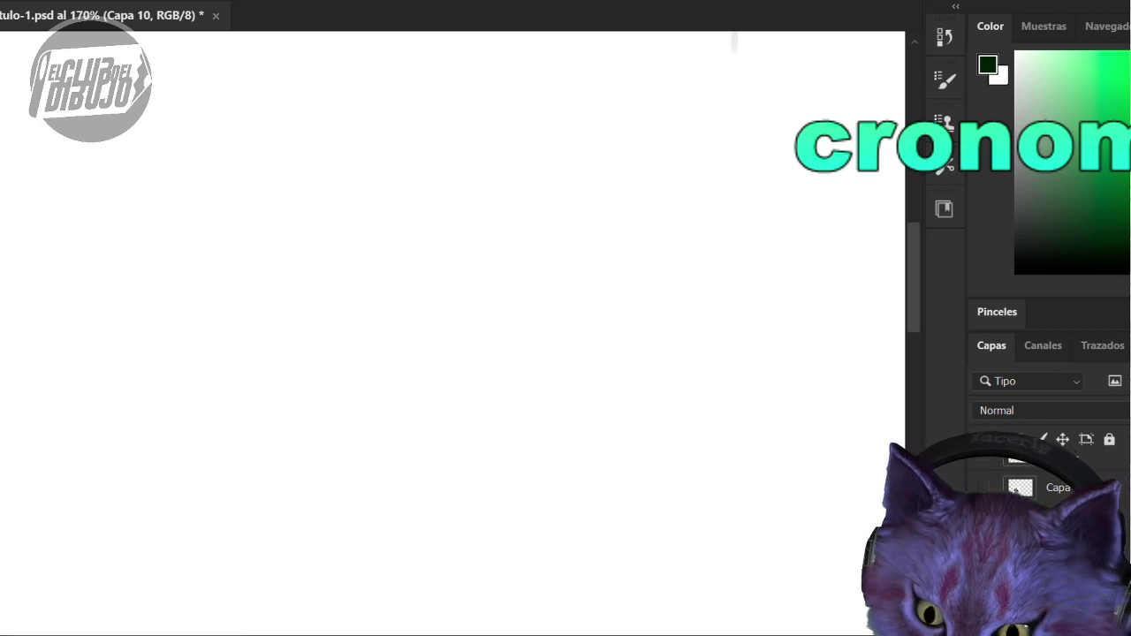
pyautogui.click(224, 250)
pyautogui.hotkey('ctrl', 'v')
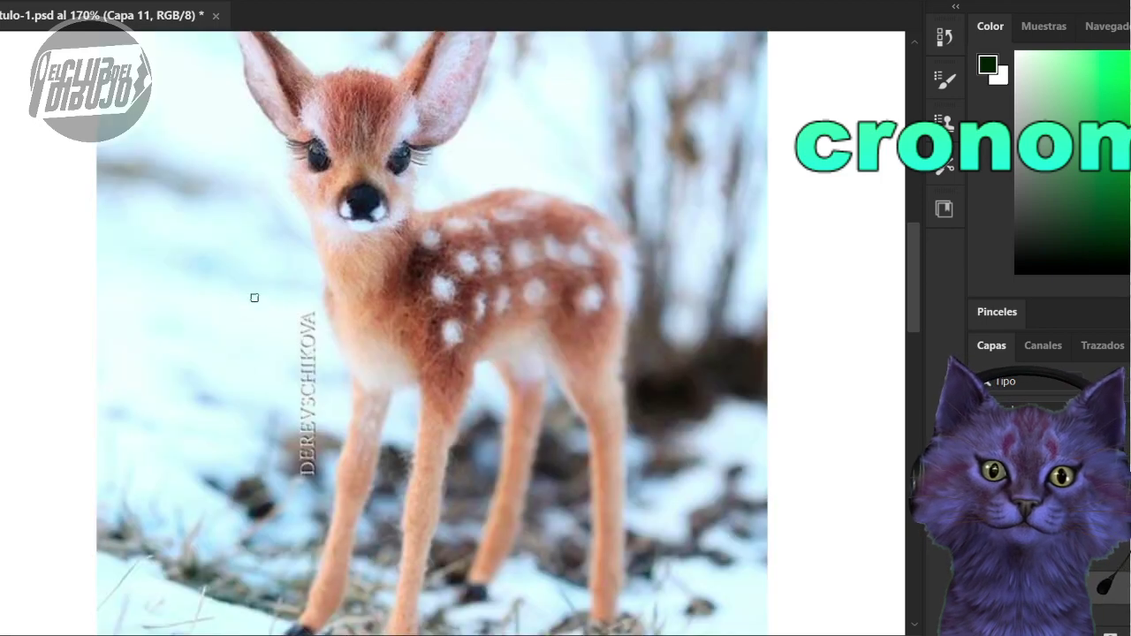
# - Move the fawn photo into the empty space below the grids, near the page's left edge
pyautogui.moveTo(411, 305); pyautogui.dragTo(497, 437)
pyautogui.moveTo(455, 396)
pyautogui.mouseDown()
pyautogui.moveTo(497, 416)
pyautogui.moveTo(538, 545)
pyautogui.moveTo(482, 540)
pyautogui.moveTo(462, 525)
pyautogui.moveTo(391, 411)
pyautogui.moveTo(414, 381)
pyautogui.mouseUp()
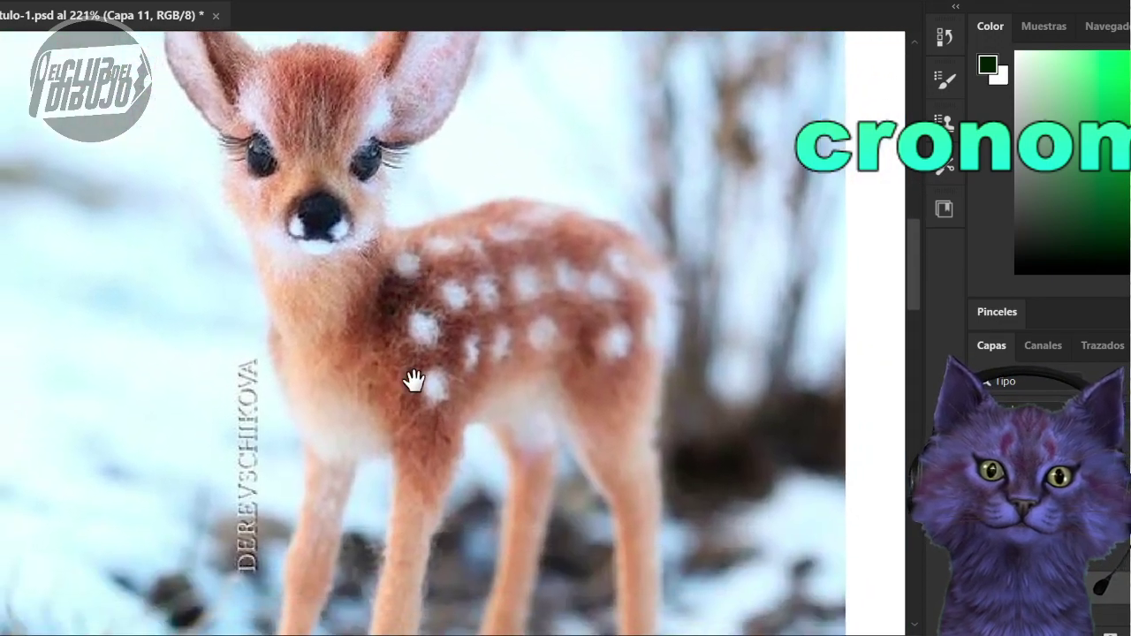
pyautogui.moveTo(505, 434); pyautogui.dragTo(442, 419)
pyautogui.moveTo(486, 512)
pyautogui.mouseDown()
pyautogui.moveTo(469, 283)
pyautogui.moveTo(454, 298)
pyautogui.mouseUp()
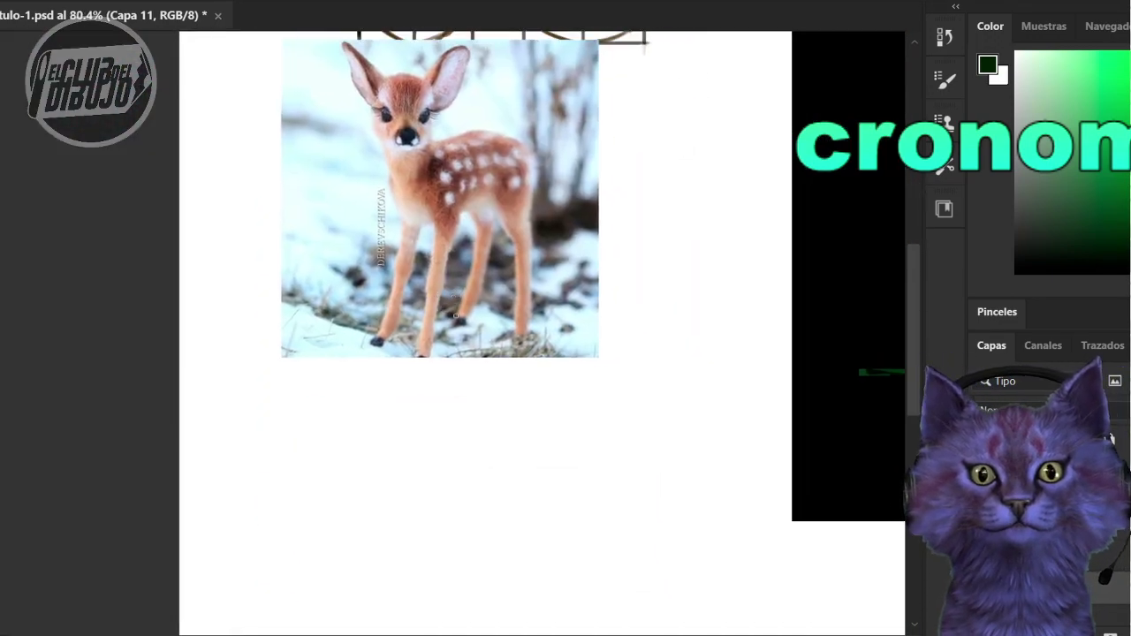
pyautogui.moveTo(452, 340); pyautogui.dragTo(371, 532)
pyautogui.hotkey('ctrl', 't')
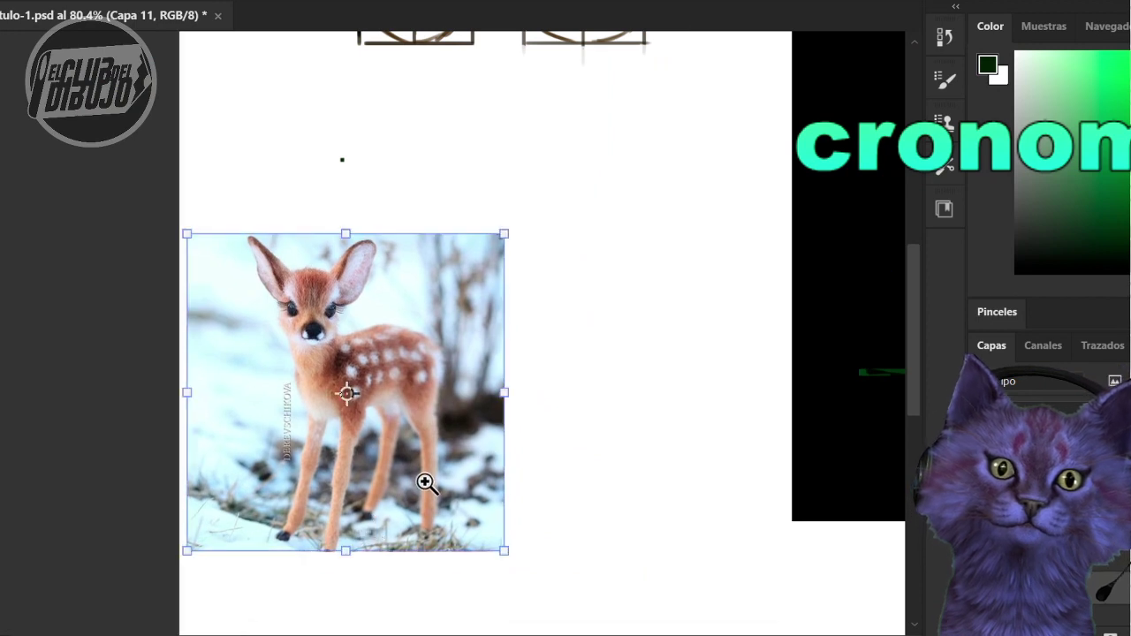
pyautogui.moveTo(426, 482); pyautogui.dragTo(445, 545)
pyautogui.moveTo(436, 450); pyautogui.dragTo(512, 374)
pyautogui.scroll(-3, 489, 374)
pyautogui.press('Return')
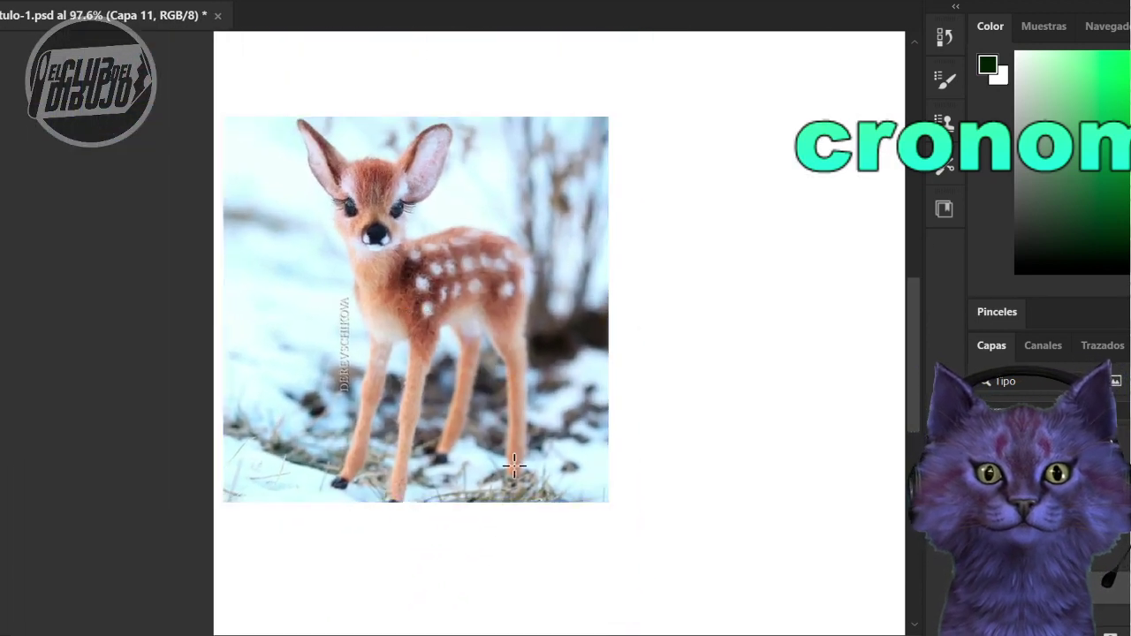
# - Trim the fawn photo to its head by deleting rectangular selections over the body, the right side and the left side
pyautogui.press('m')
pyautogui.moveTo(642, 552); pyautogui.dragTo(151, 271)
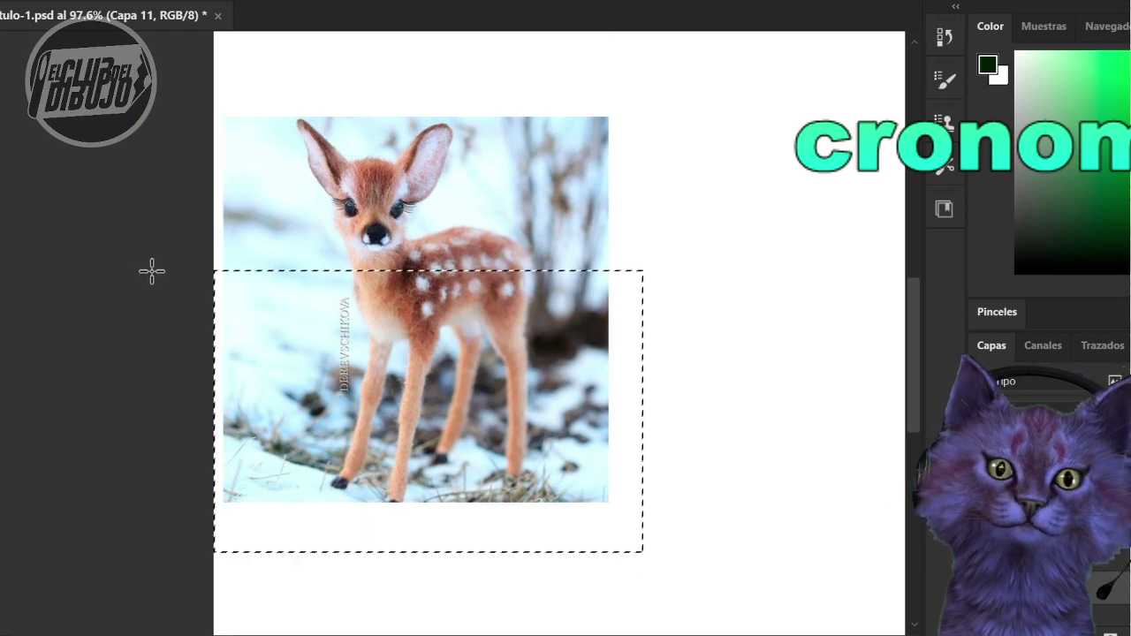
pyautogui.press('Delete')
pyautogui.hotkey('ctrl', 'd')
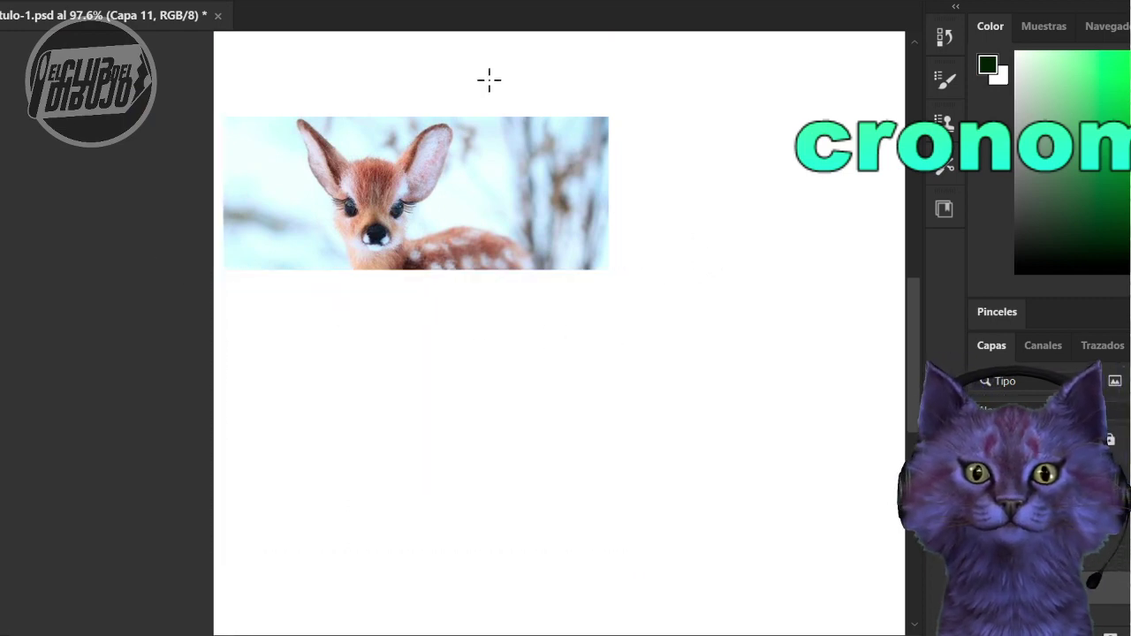
pyautogui.moveTo(487, 78); pyautogui.dragTo(712, 454)
pyautogui.press('Delete')
pyautogui.hotkey('ctrl', 'd')
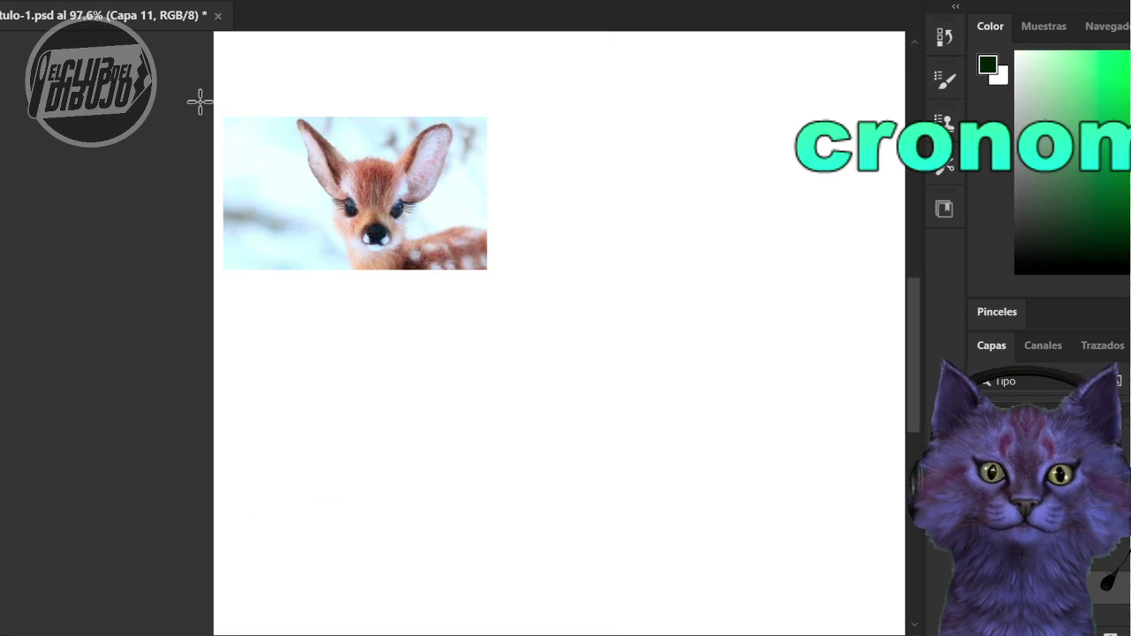
pyautogui.moveTo(197, 101); pyautogui.dragTo(277, 371)
pyautogui.press('Delete')
pyautogui.hotkey('ctrl', 'd')
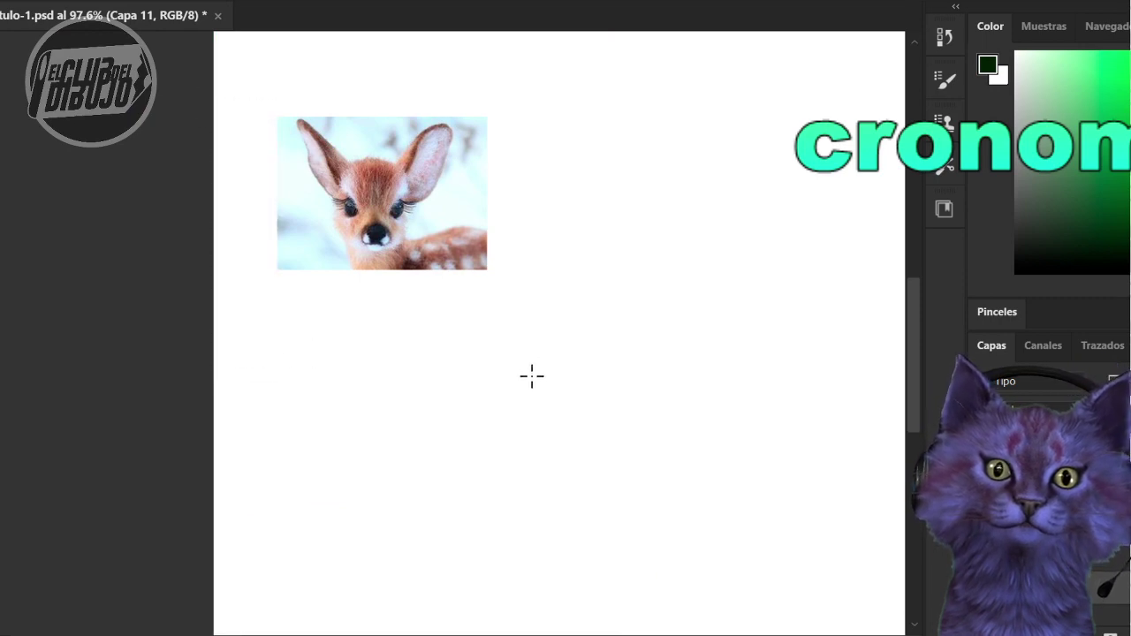
# - Enlarge the trimmed fawn head with Free Transform and position it beside the page's left edge
pyautogui.hotkey('ctrl', 't')
pyautogui.moveTo(467, 261); pyautogui.dragTo(467, 338)
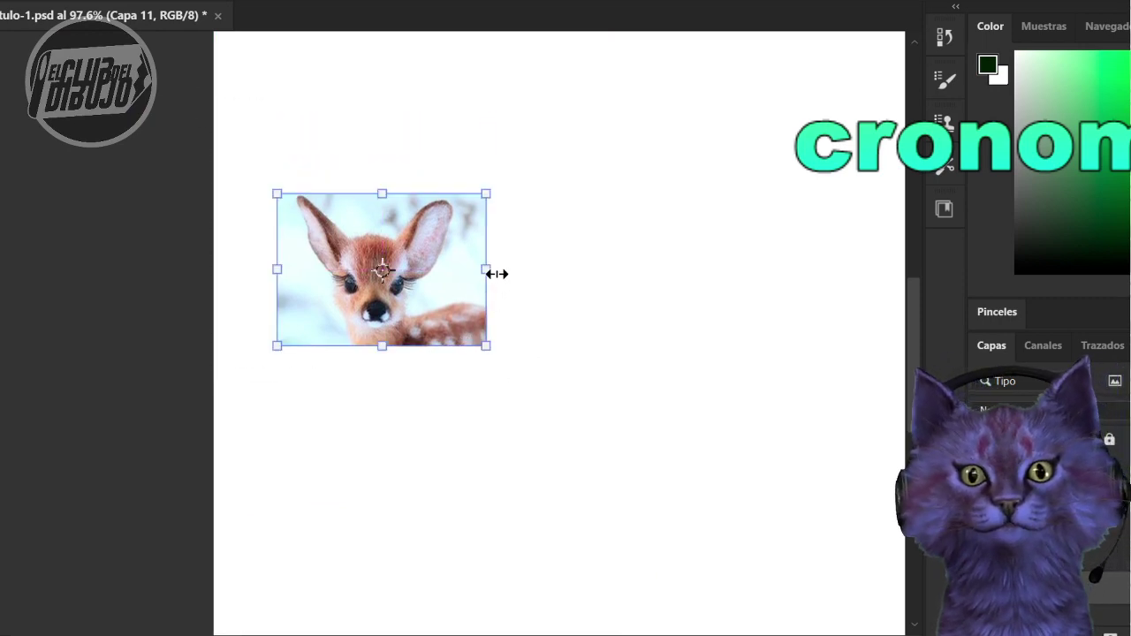
pyautogui.moveTo(495, 273); pyautogui.dragTo(673, 267)
pyautogui.moveTo(611, 285); pyautogui.dragTo(575, 261)
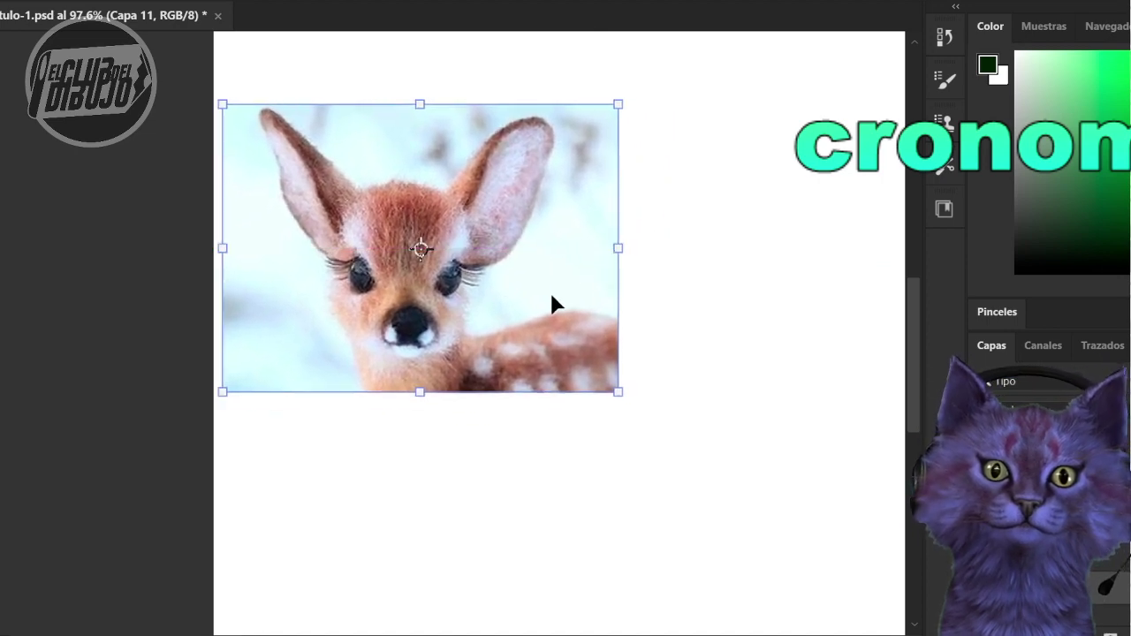
pyautogui.moveTo(491, 304); pyautogui.dragTo(533, 324)
pyautogui.moveTo(506, 329); pyautogui.dragTo(321, 413)
pyautogui.moveTo(400, 397); pyautogui.dragTo(370, 385)
pyautogui.moveTo(459, 396); pyautogui.dragTo(417, 398)
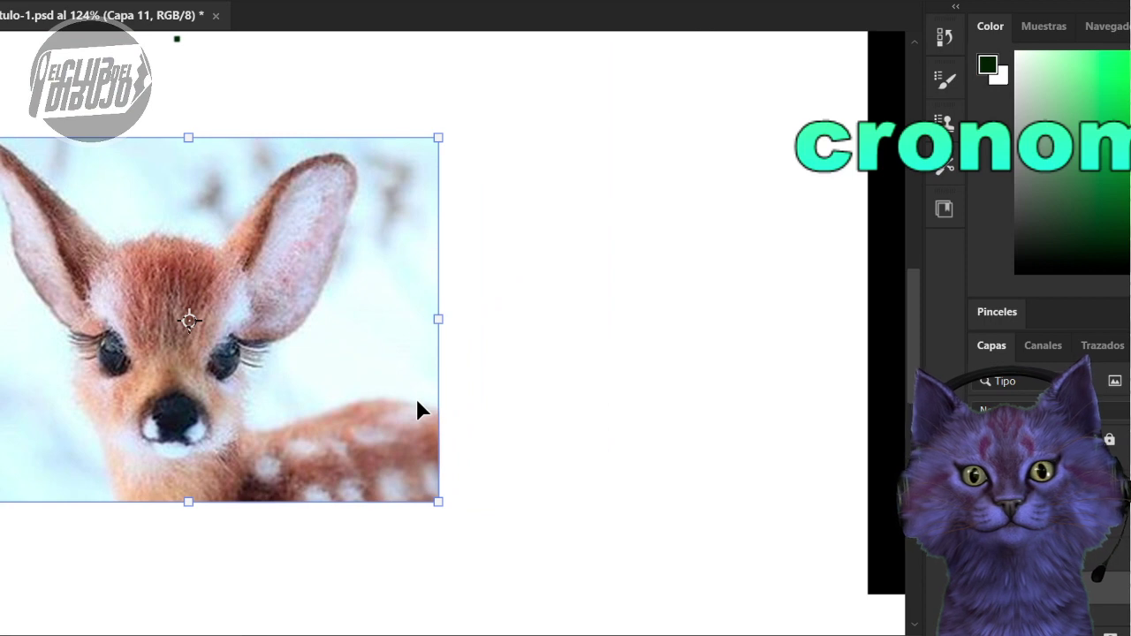
# - Create a new layer and draw a bright green vertical center line through the fawn's forehead and nose, extending beyond the photo
pyautogui.hotkey('ctrl', 'shift', 'alt', 'n')
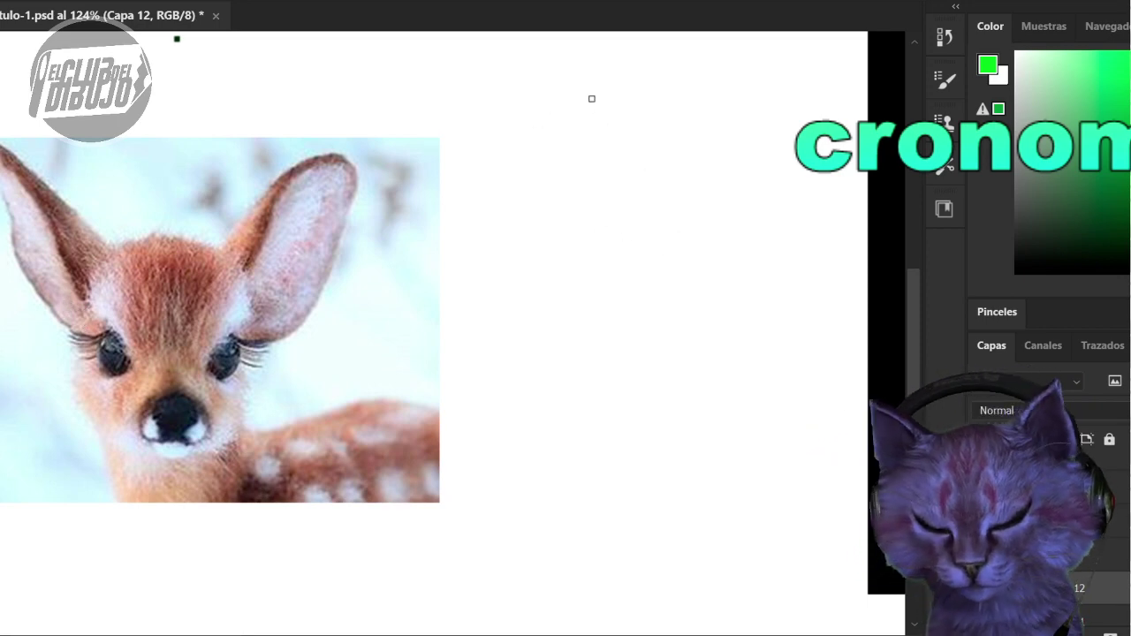
pyautogui.moveTo(588, 83); pyautogui.dragTo(604, 105)
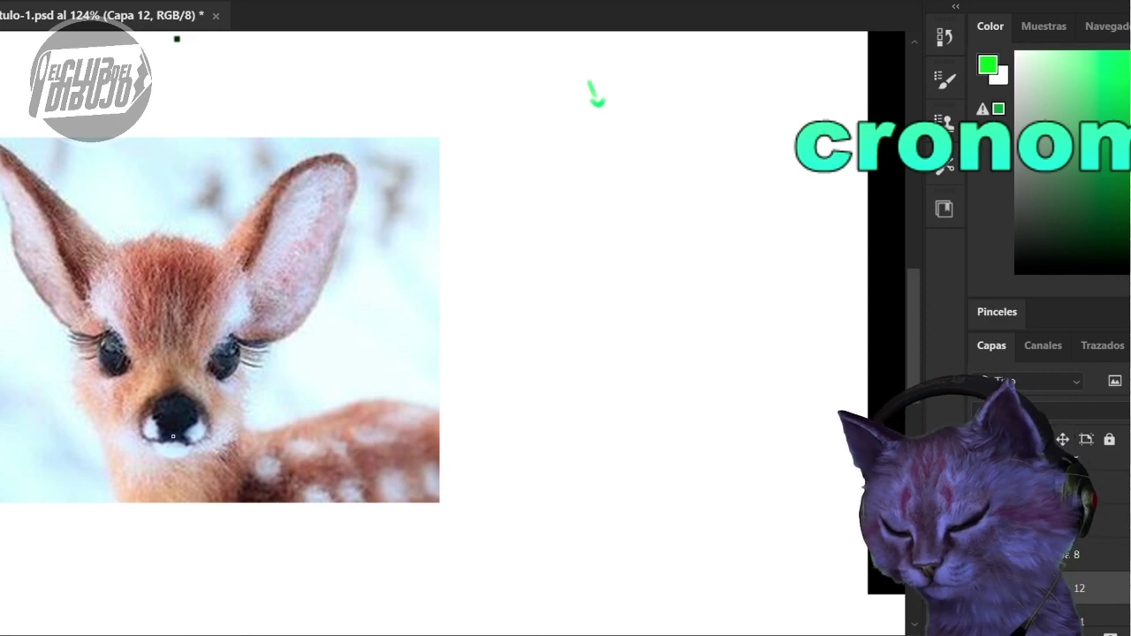
pyautogui.moveTo(173, 433)
pyautogui.mouseDown()
pyautogui.moveTo(175, 533)
pyautogui.moveTo(172, 95)
pyautogui.mouseUp()
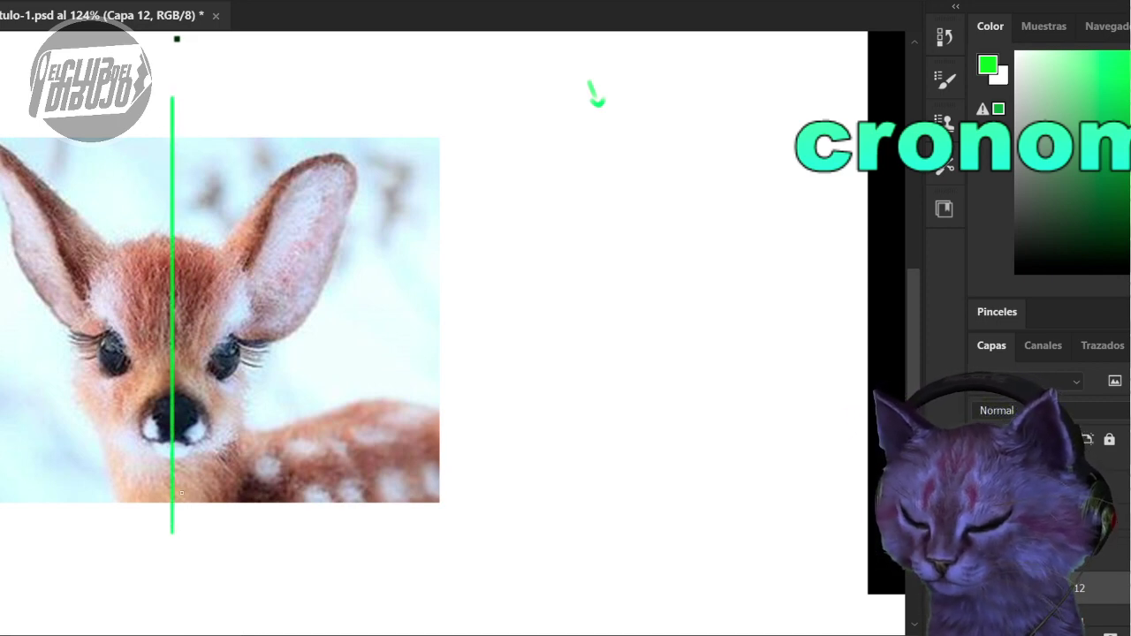
pyautogui.moveTo(173, 532); pyautogui.dragTo(172, 590)
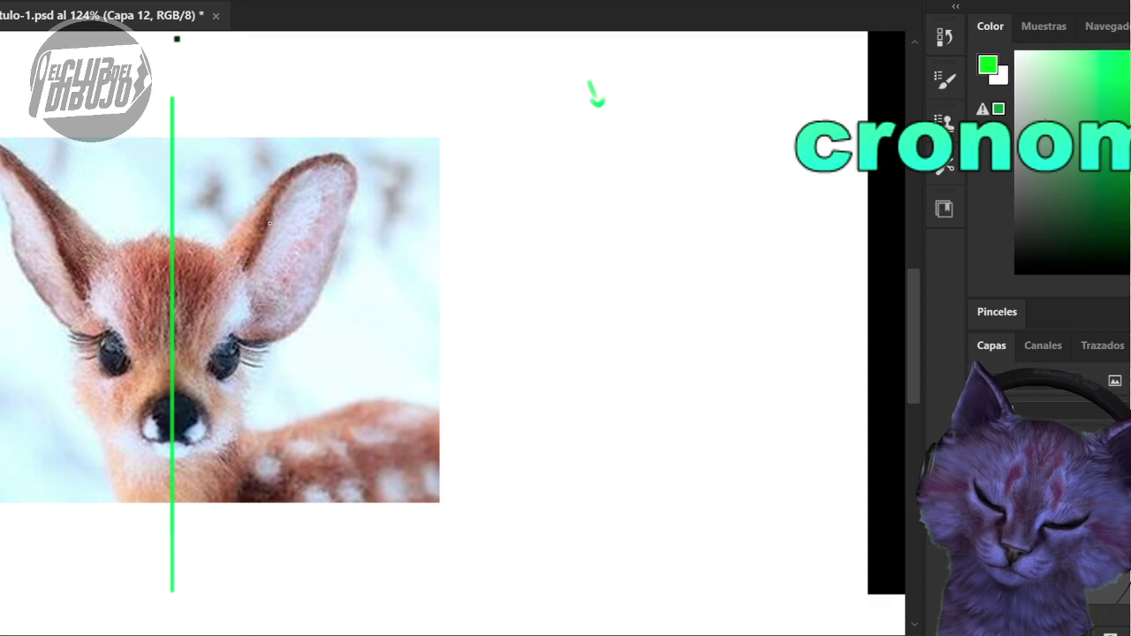
# - Draw a black vertical center line in the empty space beside the fawn photo and add a small arrow pointing at its upper end
pyautogui.click(1126, 254)
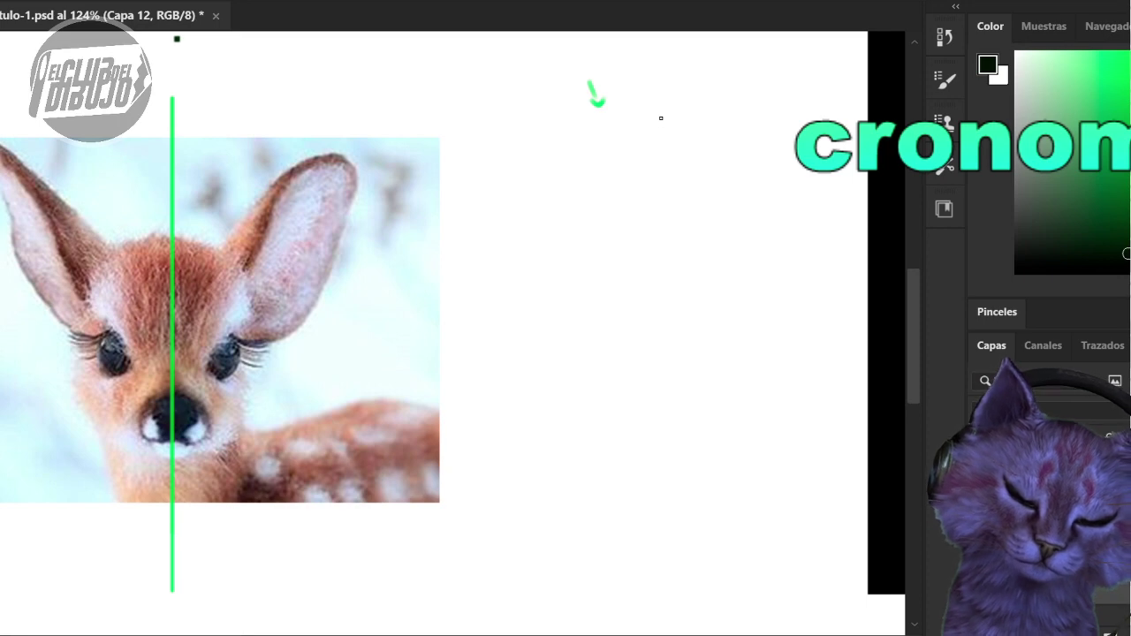
pyautogui.moveTo(660, 117)
pyautogui.mouseDown()
pyautogui.moveTo(697, 580)
pyautogui.moveTo(671, 37)
pyautogui.mouseUp()
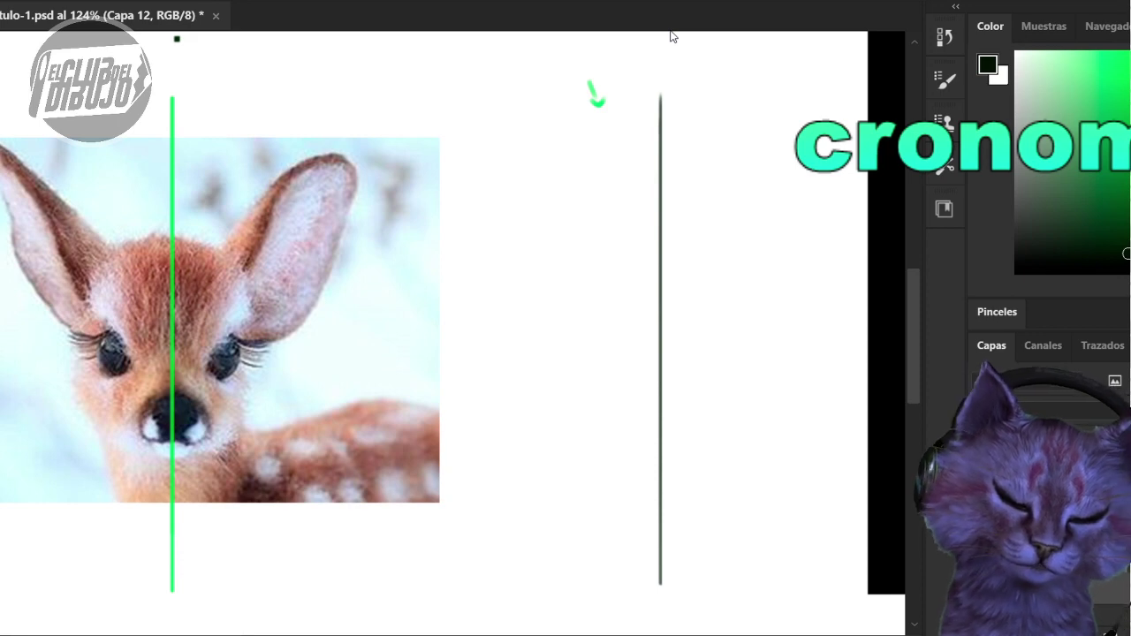
pyautogui.moveTo(701, 70); pyautogui.dragTo(683, 85)
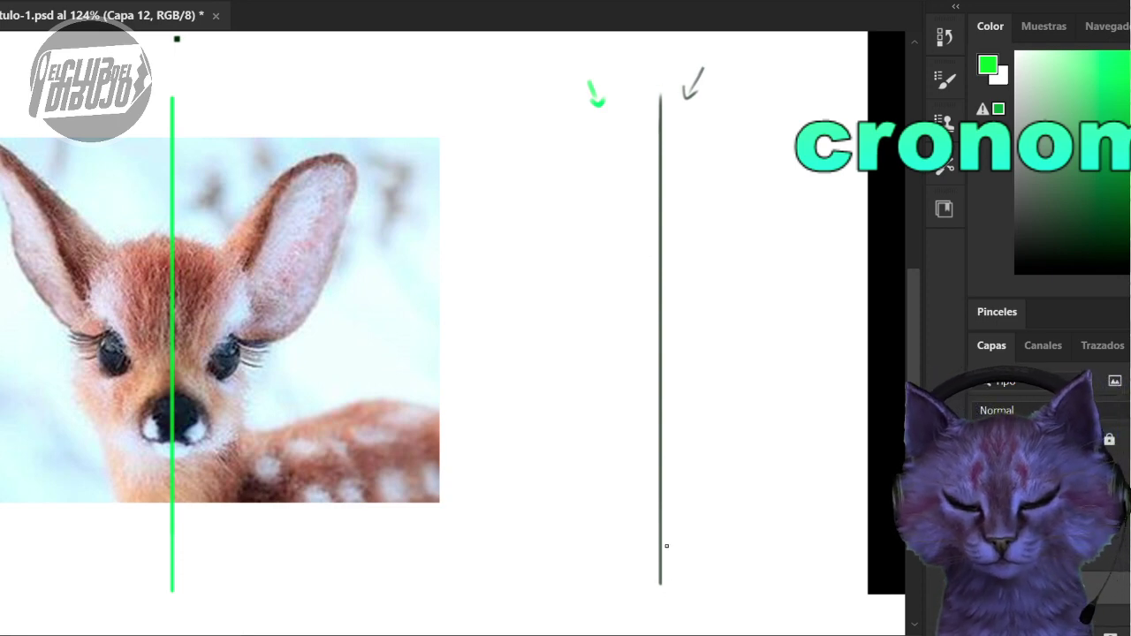
pyautogui.moveTo(724, 103); pyautogui.dragTo(726, 597)
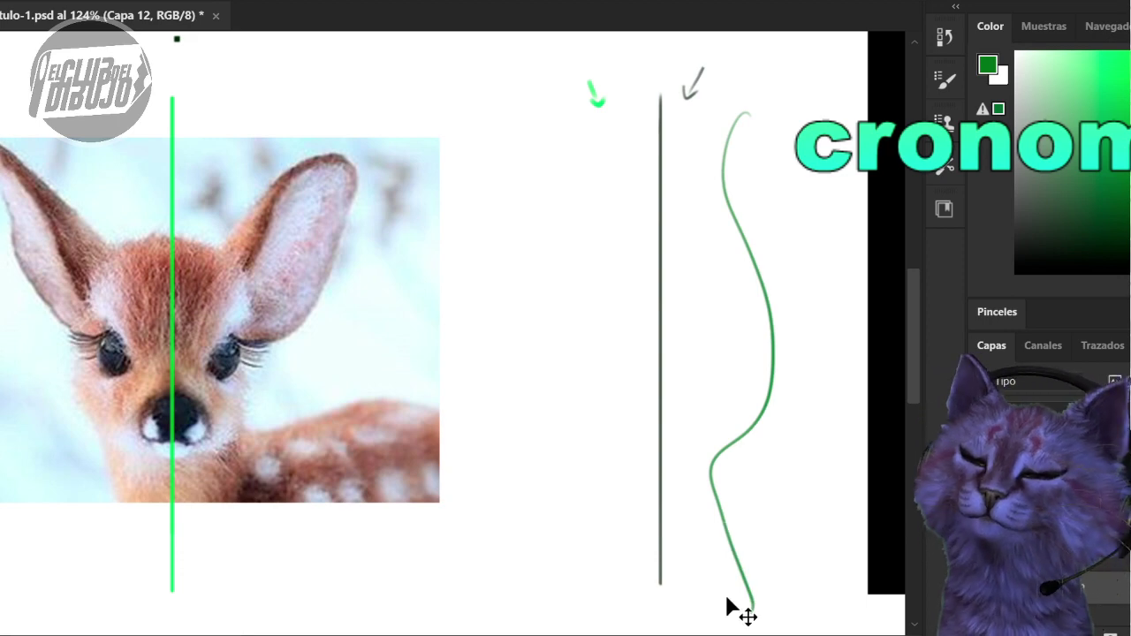
pyautogui.hotkey('ctrl', 'z')
pyautogui.moveTo(786, 576)
pyautogui.mouseDown()
pyautogui.moveTo(737, 554)
pyautogui.moveTo(781, 240)
pyautogui.moveTo(751, 60)
pyautogui.mouseUp()
pyautogui.hotkey('ctrl', 'z')
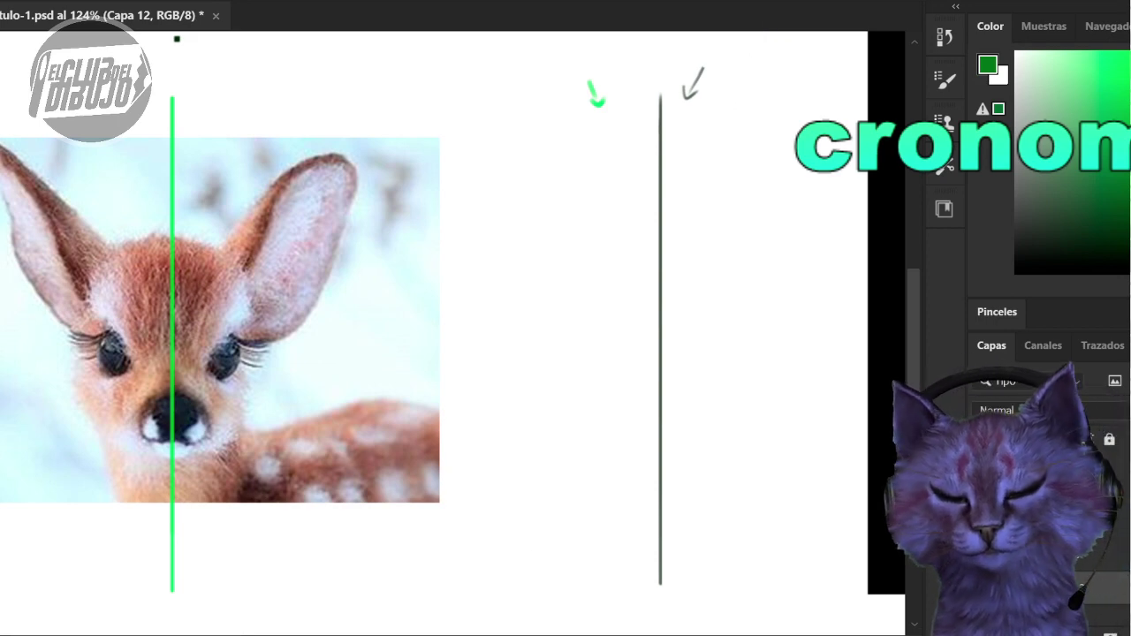
# - Draw a green horizontal line just above the fawn's eyes and a matching dark horizontal line across the black center line
pyautogui.click(1127, 95)
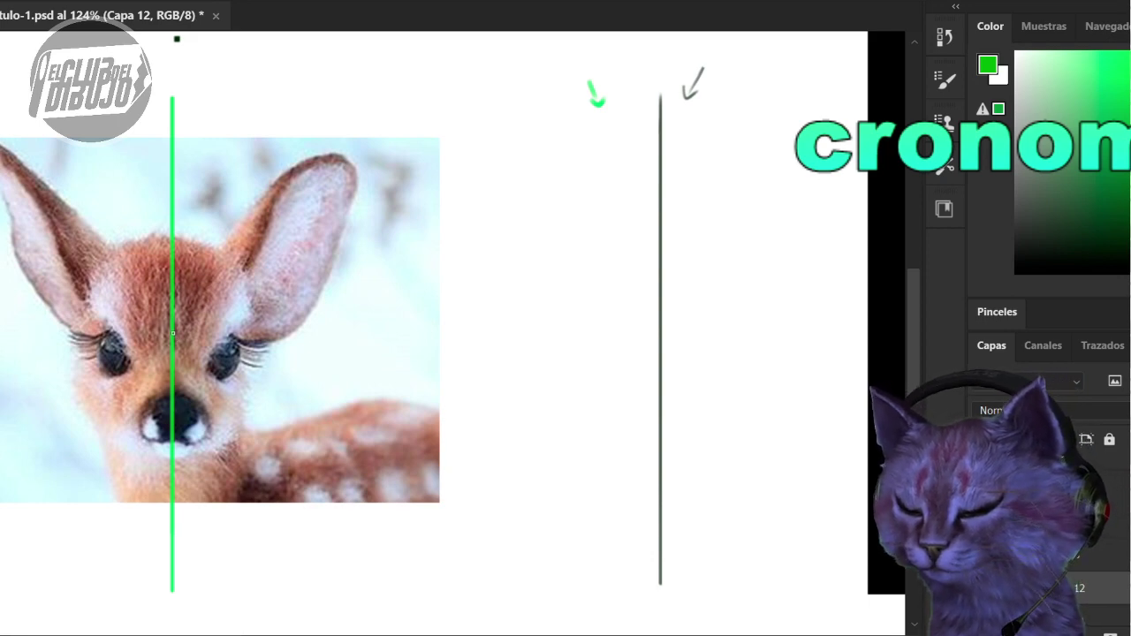
pyautogui.moveTo(134, 333)
pyautogui.mouseDown()
pyautogui.moveTo(55, 333)
pyautogui.moveTo(295, 333)
pyautogui.mouseUp()
pyautogui.click(1109, 234)
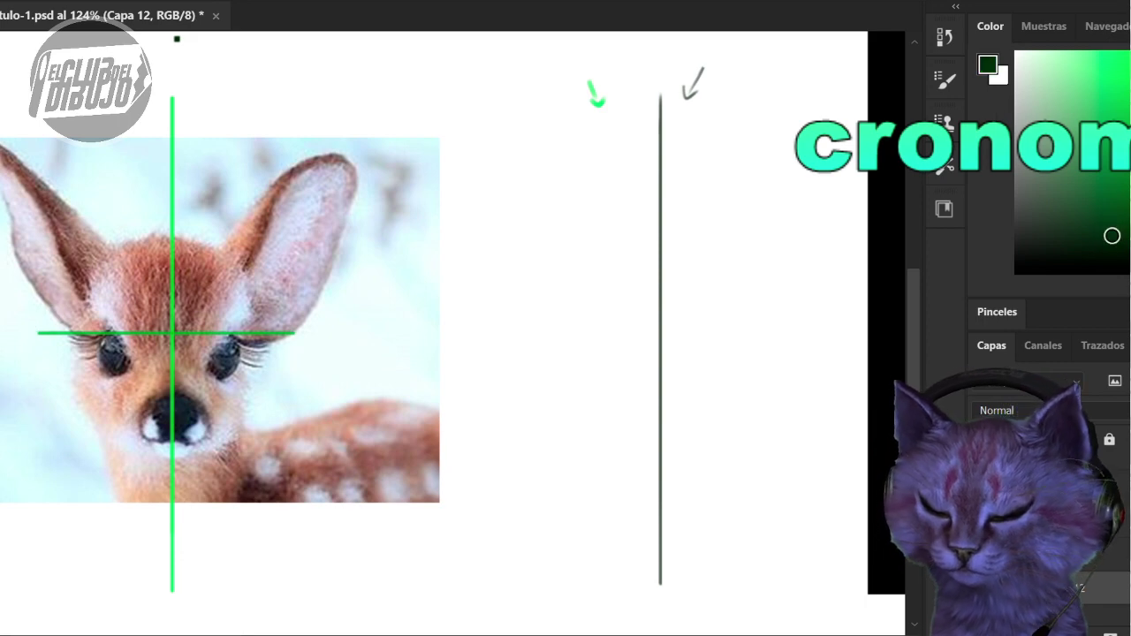
pyautogui.click(1113, 243)
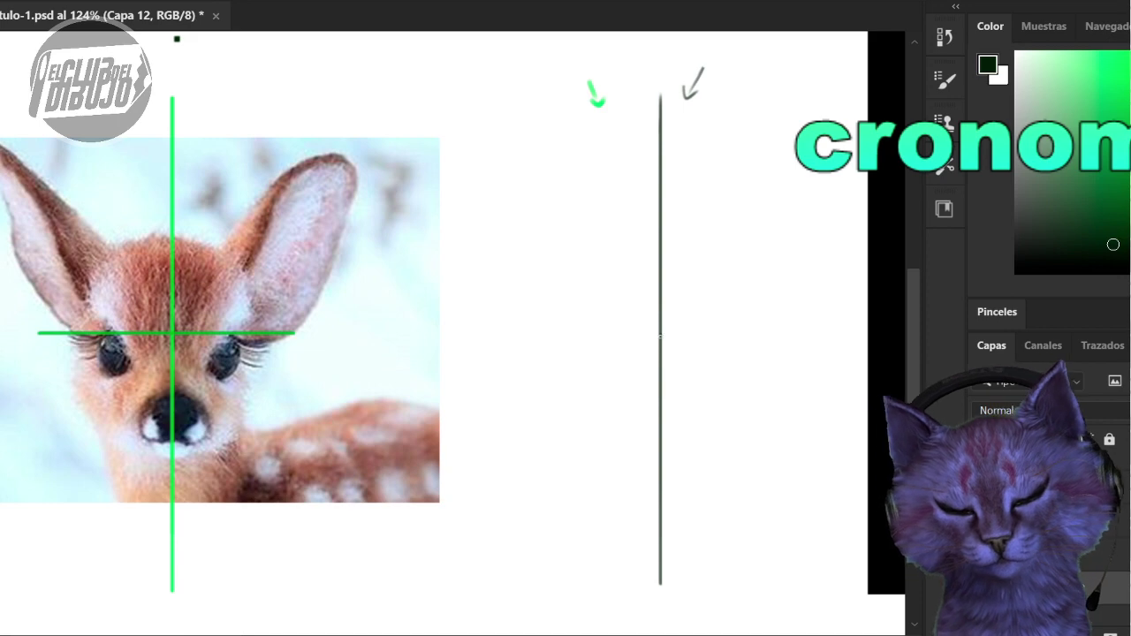
pyautogui.moveTo(659, 339)
pyautogui.mouseDown()
pyautogui.moveTo(535, 331)
pyautogui.moveTo(797, 338)
pyautogui.mouseUp()
# - Label the two sides of the empty cross guide A and B in very dark green, with a small stroke beside the A
pyautogui.moveTo(1120, 123); pyautogui.dragTo(1076, 113)
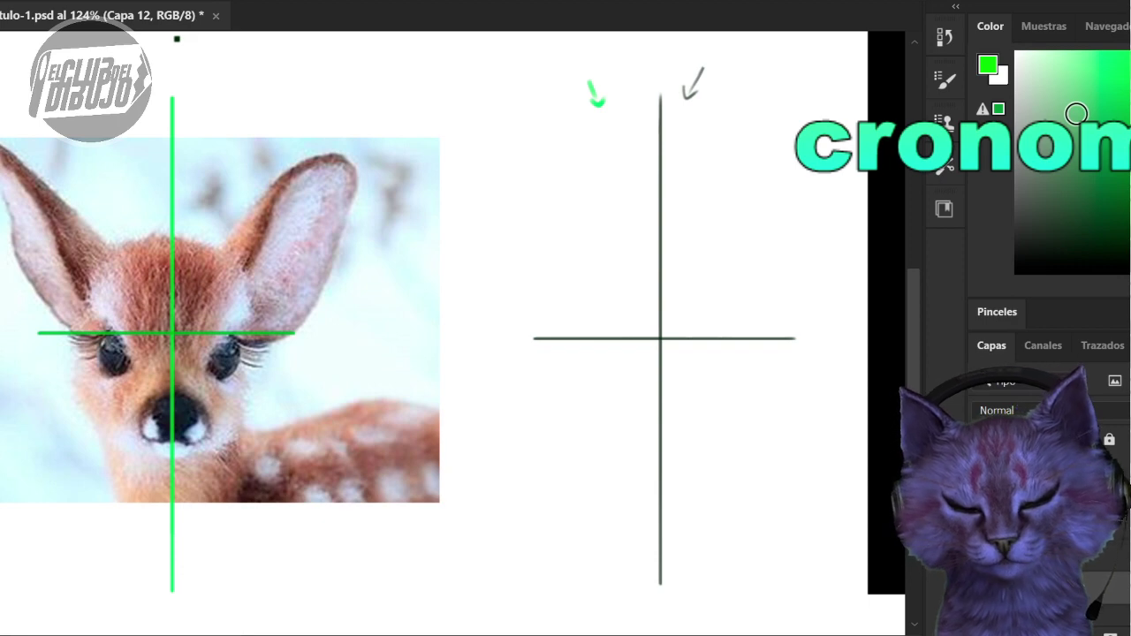
pyautogui.moveTo(1128, 106)
pyautogui.mouseDown()
pyautogui.moveTo(1129, 132)
pyautogui.moveTo(1117, 94)
pyautogui.moveTo(1124, 111)
pyautogui.moveTo(1095, 221)
pyautogui.mouseUp()
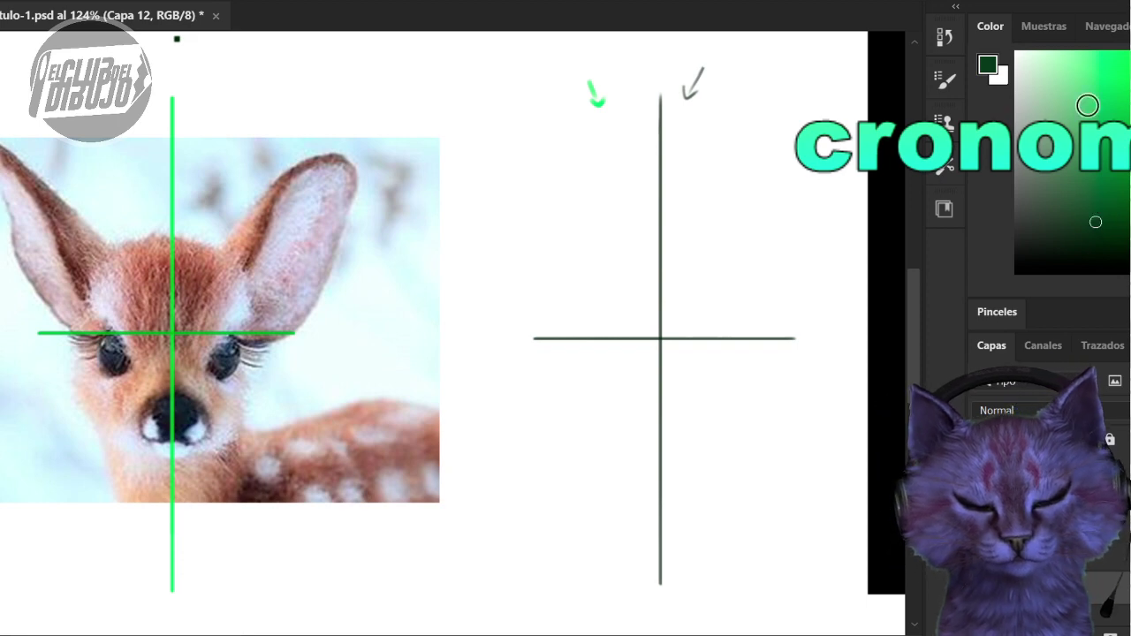
pyautogui.click(1094, 238)
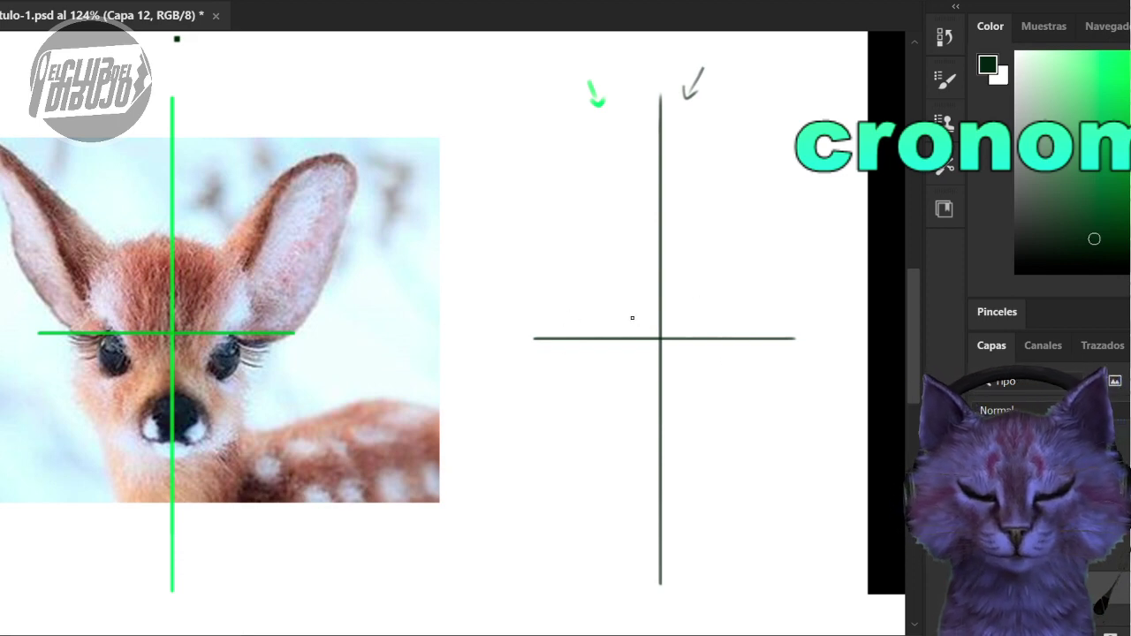
pyautogui.moveTo(522, 259)
pyautogui.mouseDown()
pyautogui.moveTo(540, 279)
pyautogui.moveTo(522, 301)
pyautogui.moveTo(526, 289)
pyautogui.mouseUp()
pyautogui.moveTo(790, 285)
pyautogui.mouseDown()
pyautogui.moveTo(802, 270)
pyautogui.moveTo(801, 284)
pyautogui.mouseUp()
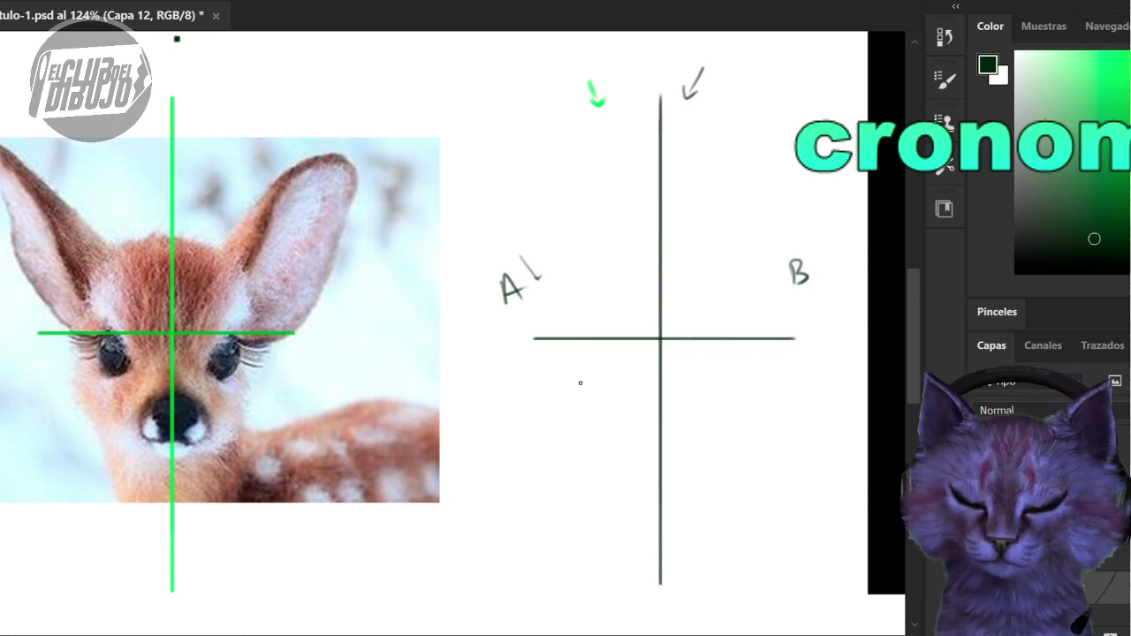
# - Sketch the fawn's round eye with lashes just below the horizontal guide line on side A
pyautogui.moveTo(577, 353)
pyautogui.mouseDown()
pyautogui.moveTo(582, 342)
pyautogui.moveTo(601, 350)
pyautogui.moveTo(580, 366)
pyautogui.moveTo(608, 373)
pyautogui.mouseUp()
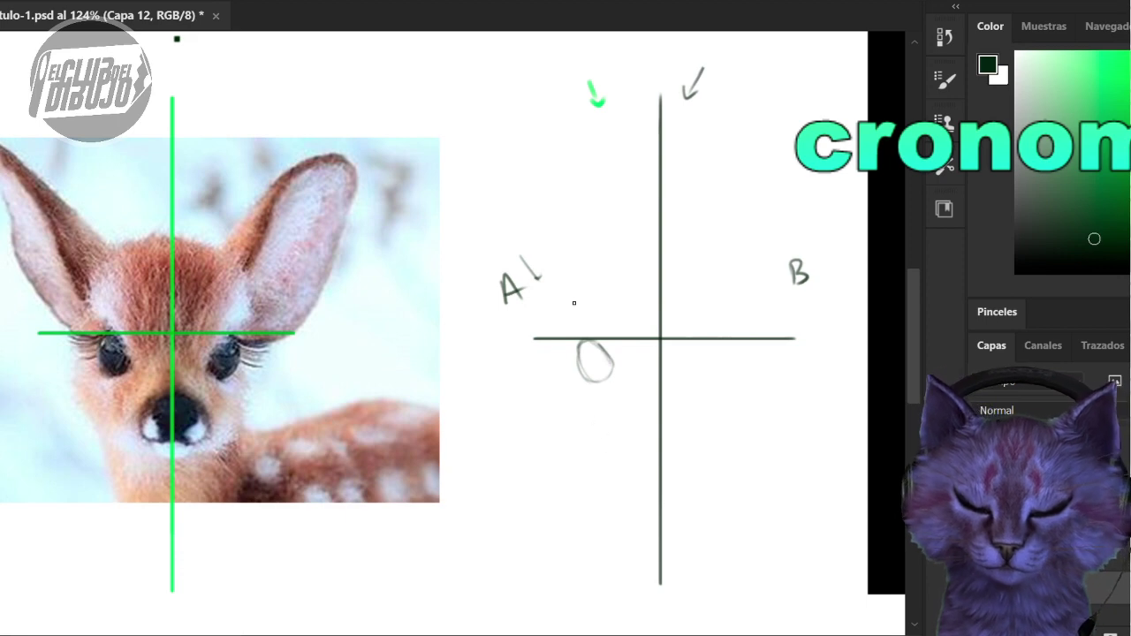
pyautogui.moveTo(561, 360); pyautogui.dragTo(587, 342)
pyautogui.moveTo(566, 345)
pyautogui.mouseDown()
pyautogui.moveTo(576, 336)
pyautogui.moveTo(610, 353)
pyautogui.moveTo(614, 373)
pyautogui.mouseUp()
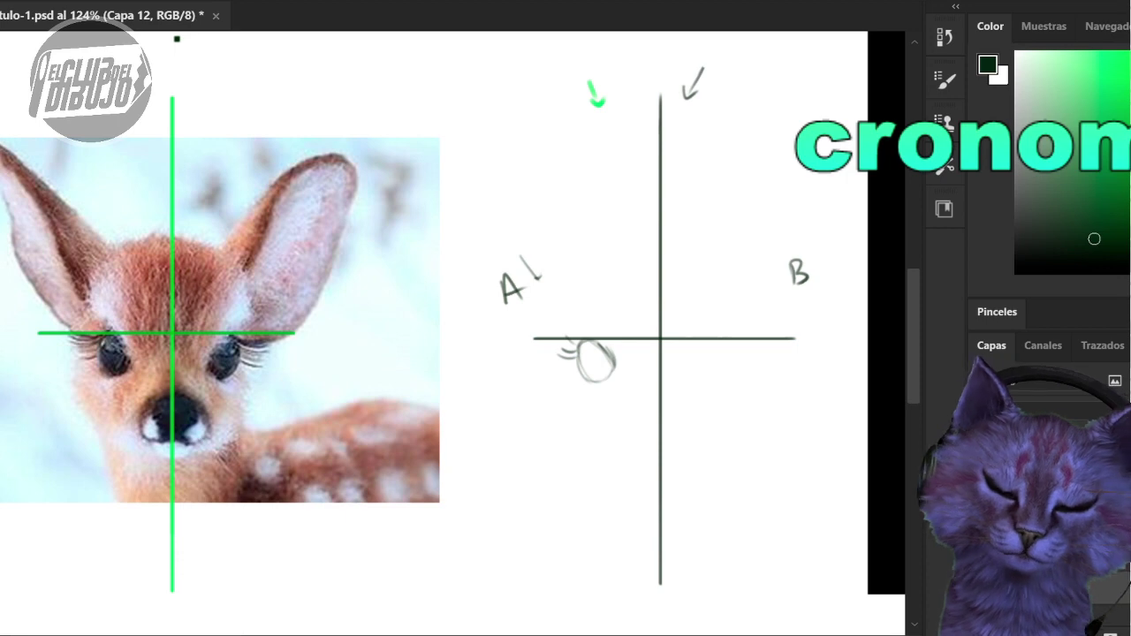
# - Draw three bright green arrows on the photo pointing at the fawn's cheek, jaw and neck on side A
pyautogui.click(1078, 91)
pyautogui.moveTo(32, 549); pyautogui.dragTo(84, 467)
pyautogui.moveTo(73, 474); pyautogui.dragTo(119, 557)
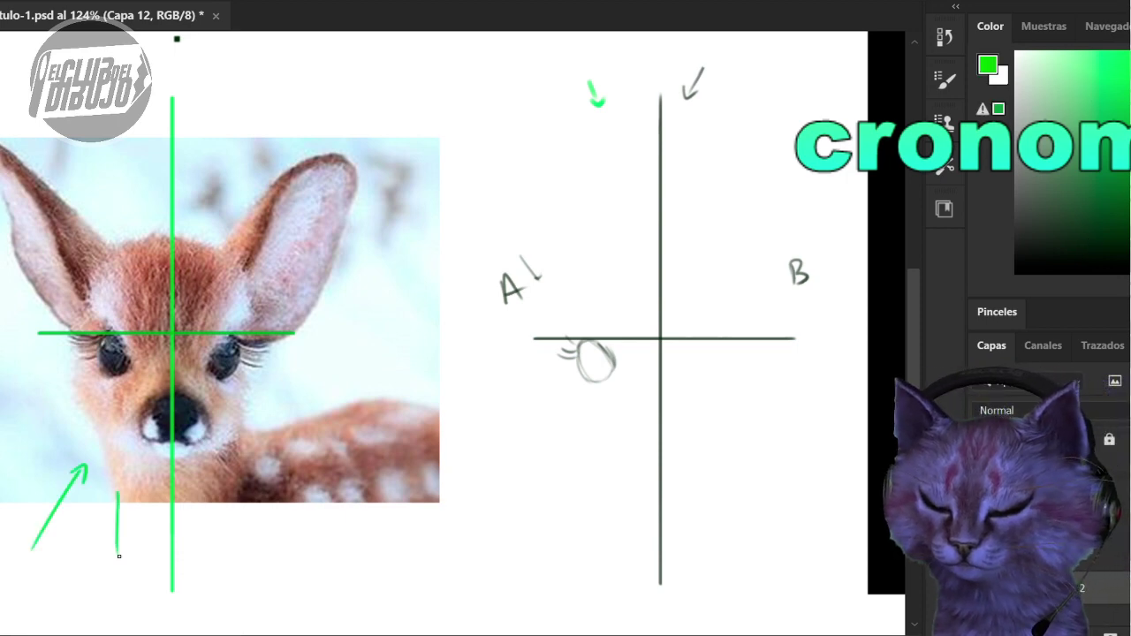
pyautogui.moveTo(109, 505); pyautogui.dragTo(121, 500)
pyautogui.moveTo(2, 411); pyautogui.dragTo(39, 398)
pyautogui.moveTo(19, 388); pyautogui.dragTo(30, 408)
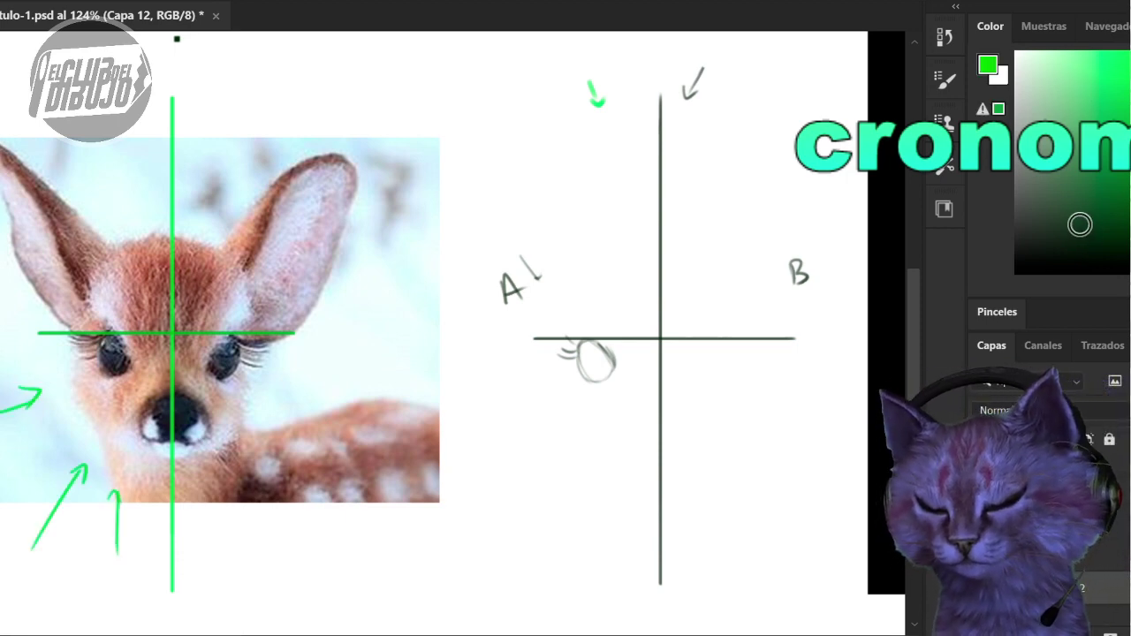
# - Sketch the fawn's left cheek contour below the left eye and the neck line beneath it in dark green
pyautogui.click(1079, 232)
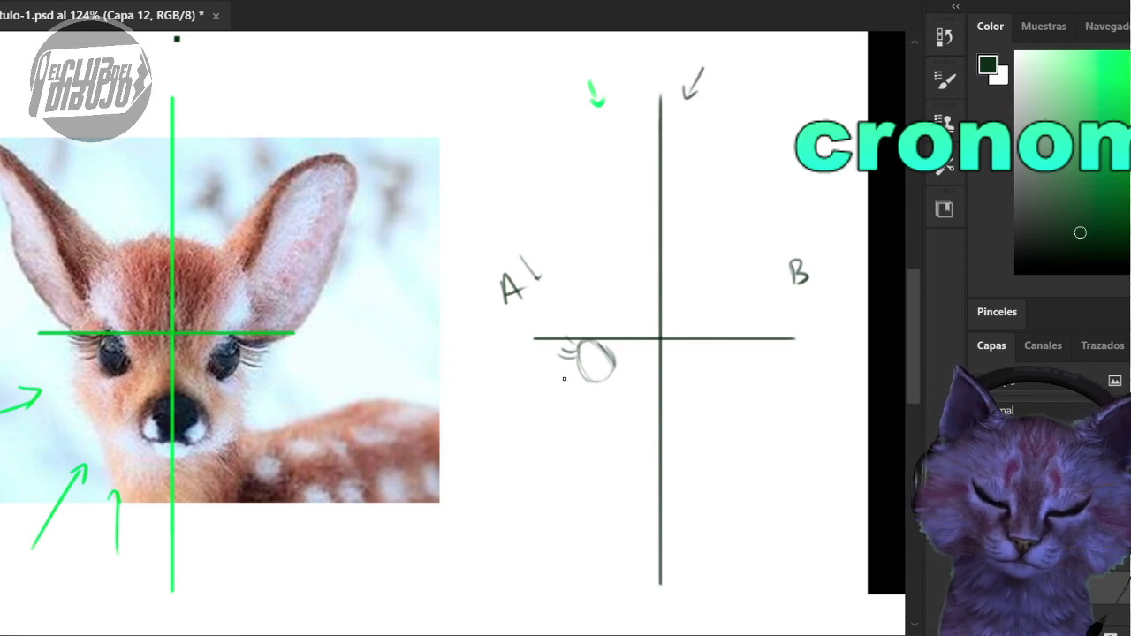
pyautogui.moveTo(575, 429)
pyautogui.mouseDown()
pyautogui.moveTo(556, 404)
pyautogui.moveTo(563, 377)
pyautogui.mouseUp()
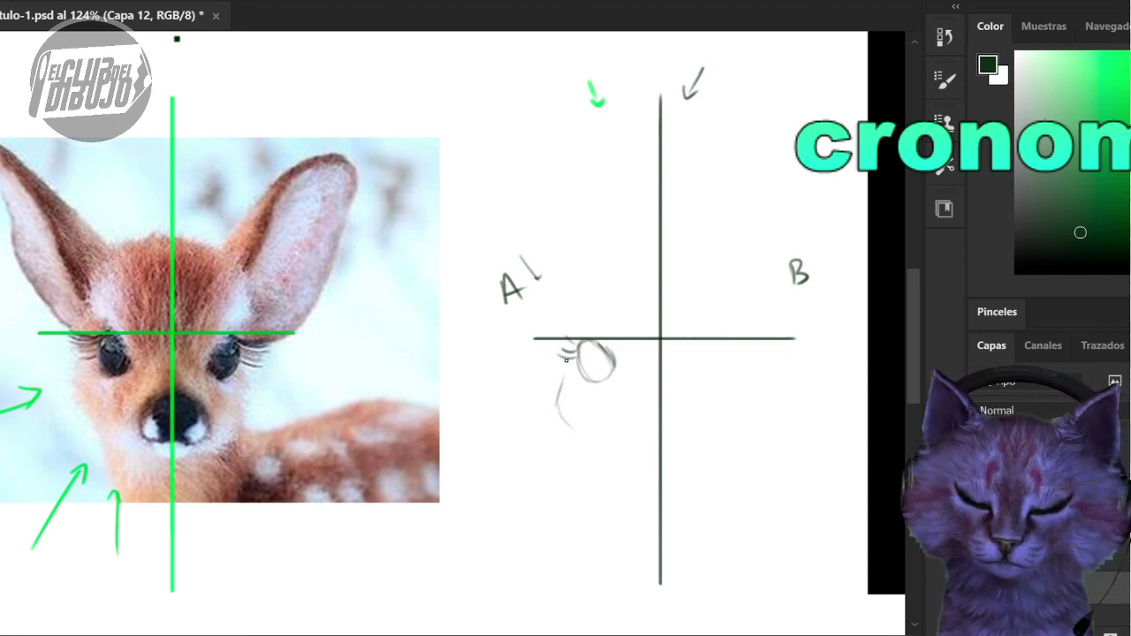
pyautogui.moveTo(569, 428); pyautogui.dragTo(564, 371)
pyautogui.moveTo(575, 433); pyautogui.dragTo(561, 365)
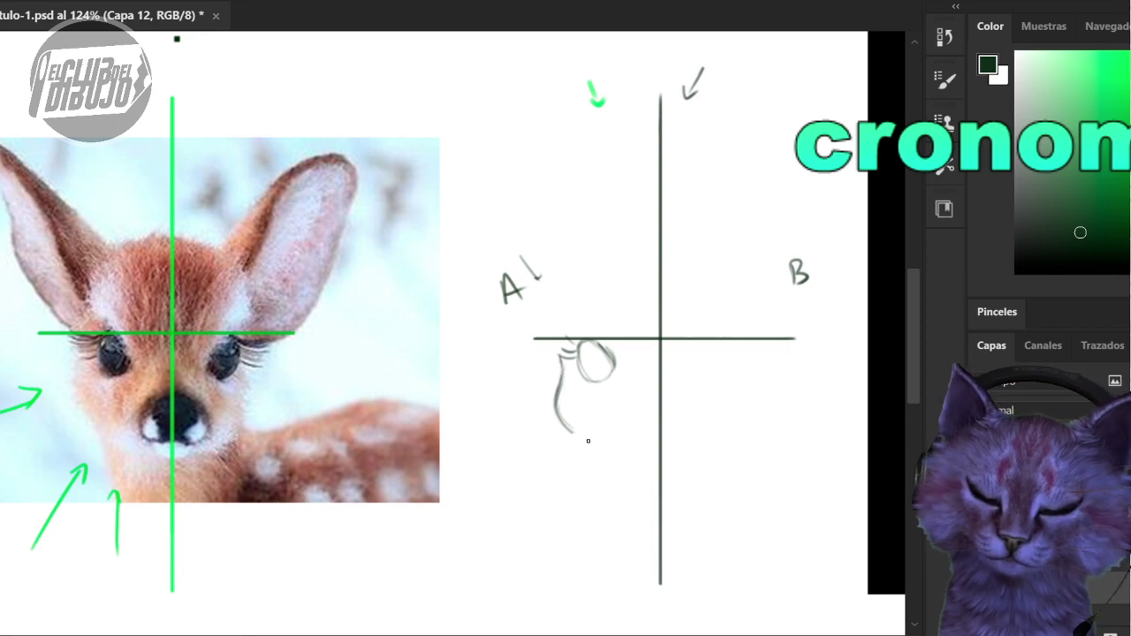
pyautogui.moveTo(583, 446)
pyautogui.mouseDown()
pyautogui.moveTo(603, 509)
pyautogui.moveTo(585, 452)
pyautogui.mouseUp()
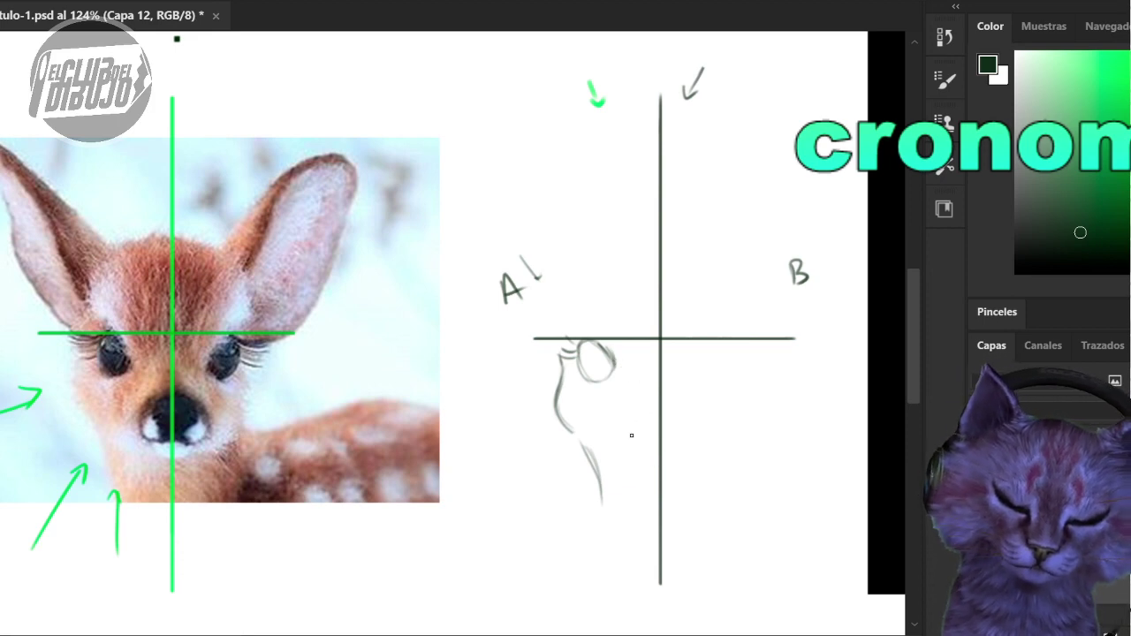
# - Sketch the left half of the nose against the vertical axis and a faint guide line from the left eye across the axis
pyautogui.moveTo(630, 433); pyautogui.dragTo(637, 459)
pyautogui.moveTo(645, 408)
pyautogui.mouseDown()
pyautogui.moveTo(631, 446)
pyautogui.moveTo(651, 396)
pyautogui.mouseUp()
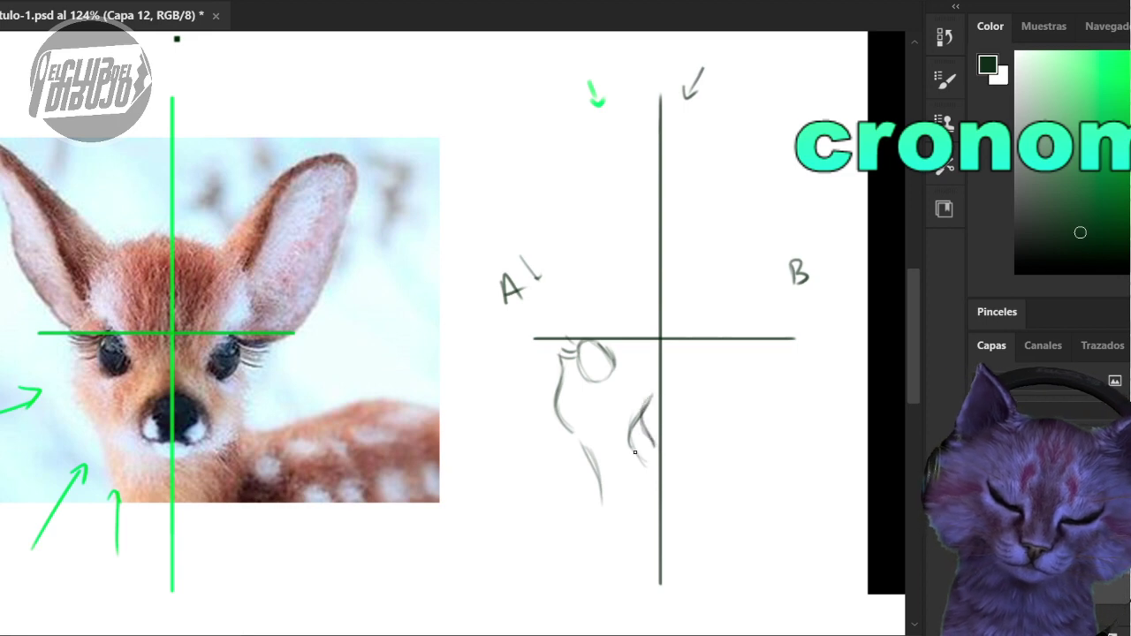
pyautogui.moveTo(634, 452)
pyautogui.mouseDown()
pyautogui.moveTo(656, 450)
pyautogui.moveTo(659, 397)
pyautogui.moveTo(640, 459)
pyautogui.moveTo(656, 454)
pyautogui.mouseUp()
pyautogui.moveTo(636, 415); pyautogui.dragTo(656, 402)
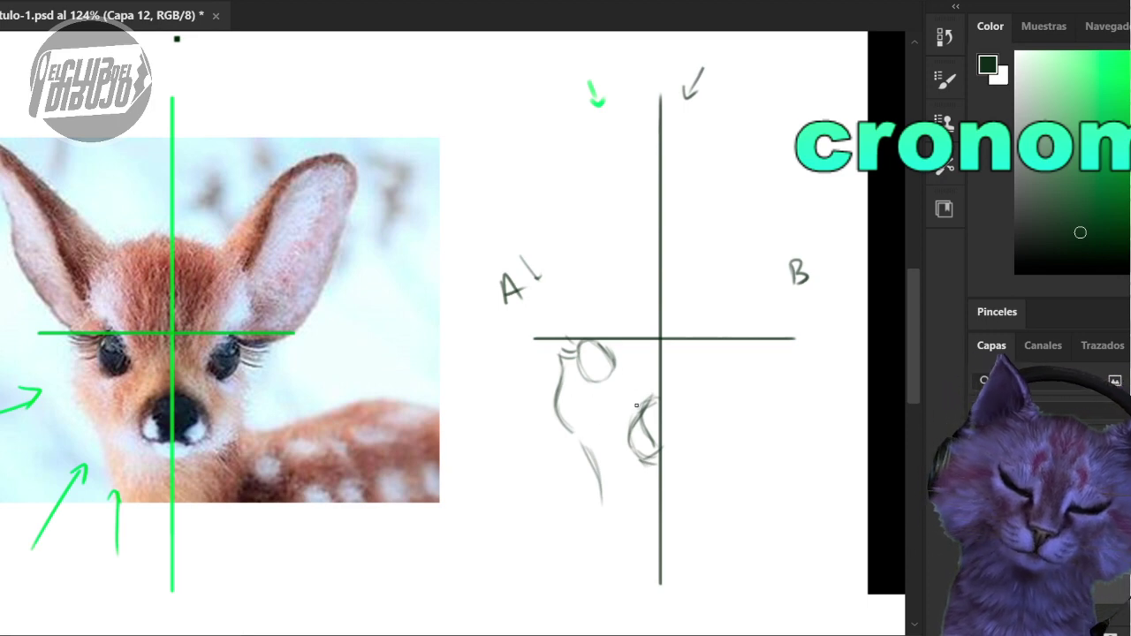
pyautogui.moveTo(664, 357); pyautogui.dragTo(712, 356)
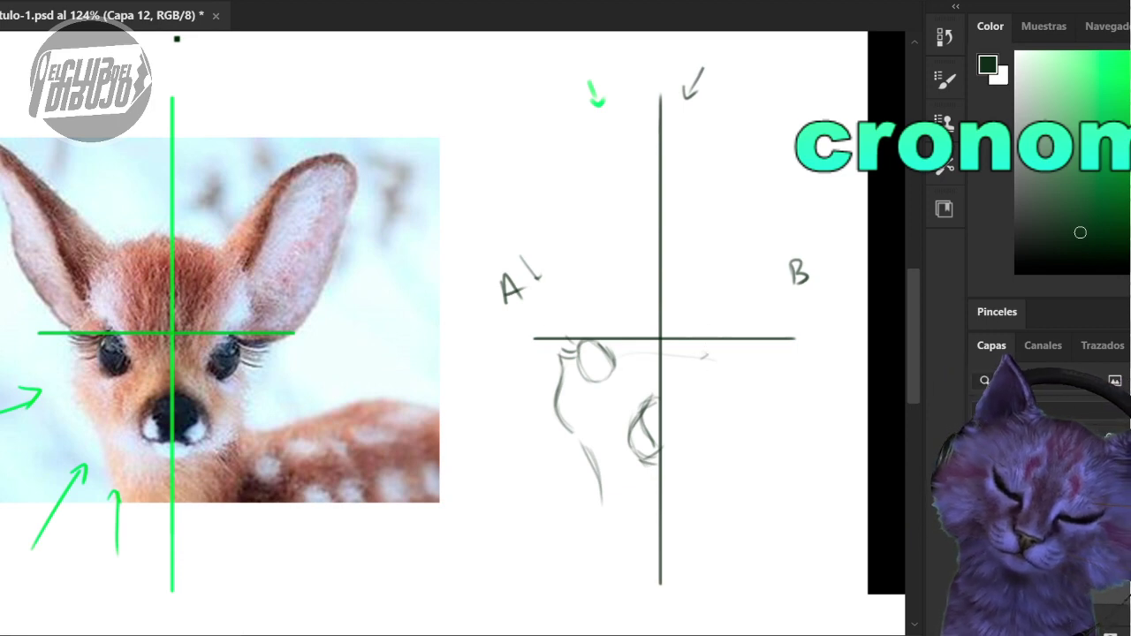
# - Draw three magenta arrows on the reference photo, pointing at the right cheek, the back and the base of the neck
pyautogui.moveTo(313, 520)
pyautogui.mouseDown()
pyautogui.moveTo(271, 471)
pyautogui.moveTo(318, 528)
pyautogui.mouseUp()
pyautogui.click(1105, 82)
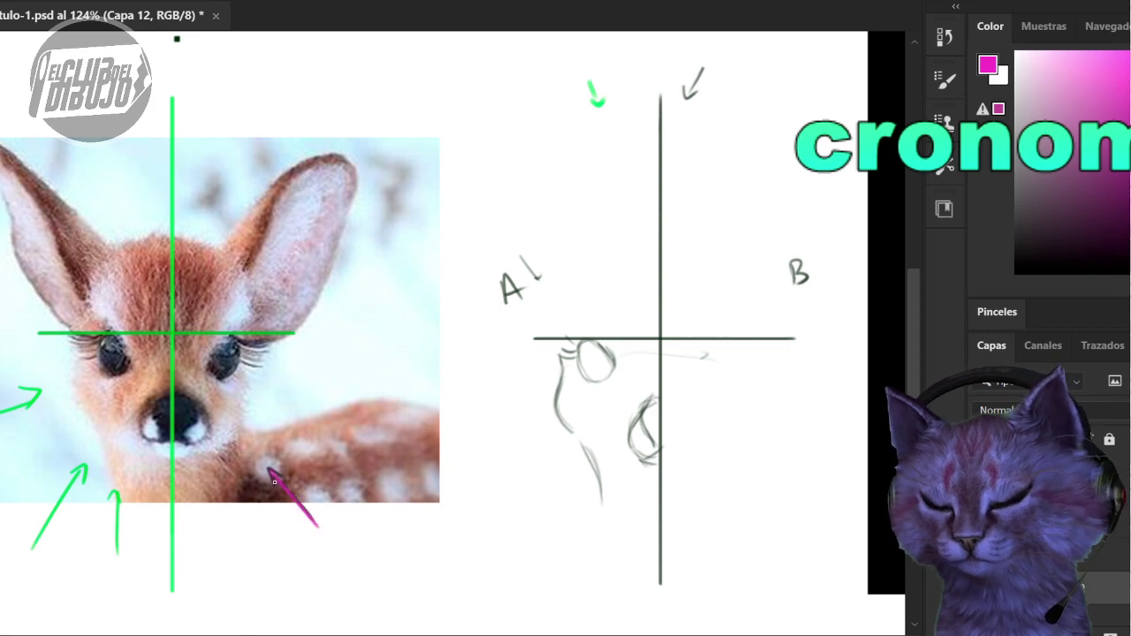
pyautogui.moveTo(281, 469); pyautogui.dragTo(269, 484)
pyautogui.moveTo(284, 375)
pyautogui.mouseDown()
pyautogui.moveTo(340, 384)
pyautogui.moveTo(299, 382)
pyautogui.mouseUp()
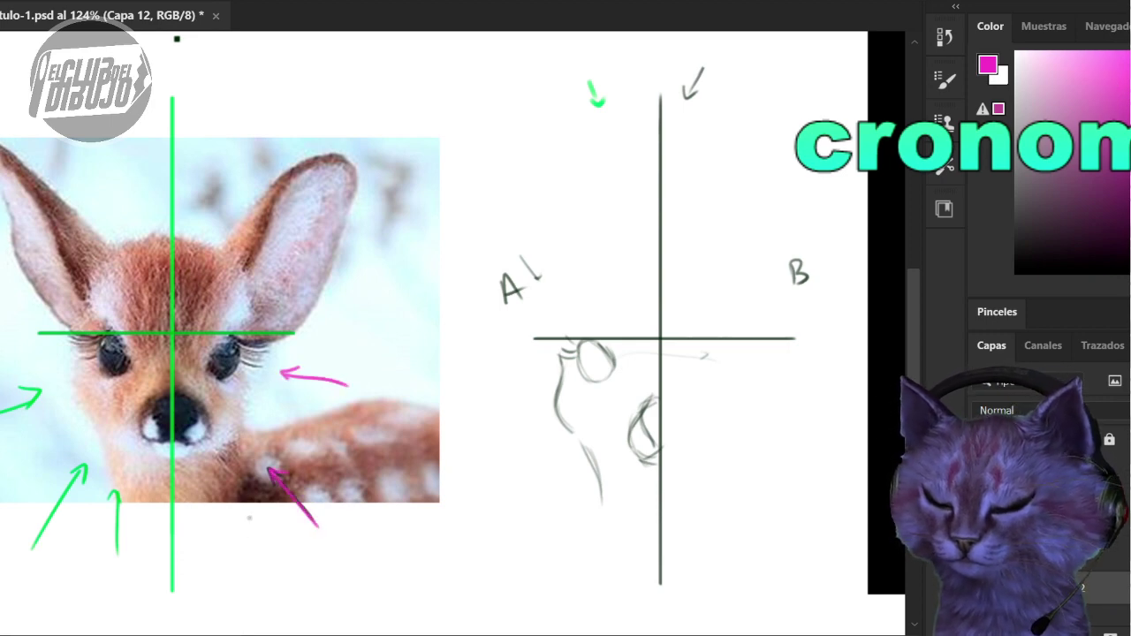
pyautogui.moveTo(269, 555)
pyautogui.mouseDown()
pyautogui.moveTo(249, 510)
pyautogui.moveTo(262, 515)
pyautogui.mouseUp()
# - Sketch the oval of the right eye below the horizontal axis in a near-black shade
pyautogui.click(1086, 249)
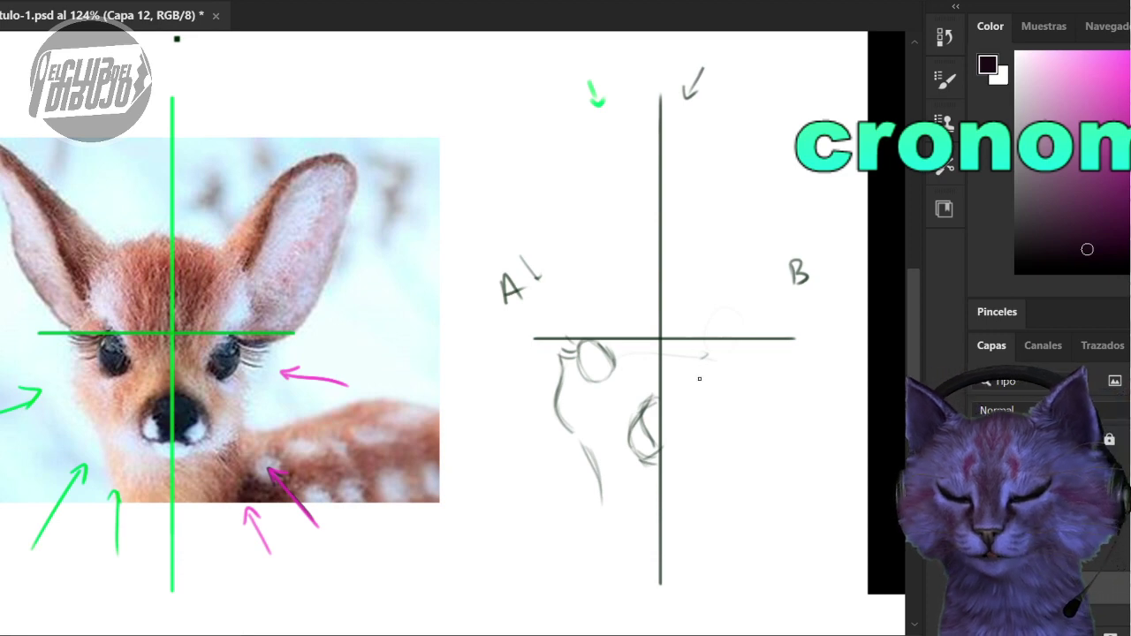
pyautogui.moveTo(725, 366)
pyautogui.mouseDown()
pyautogui.moveTo(697, 382)
pyautogui.moveTo(705, 347)
pyautogui.moveTo(727, 356)
pyautogui.moveTo(718, 377)
pyautogui.moveTo(701, 375)
pyautogui.moveTo(706, 349)
pyautogui.moveTo(734, 363)
pyautogui.moveTo(703, 383)
pyautogui.moveTo(707, 347)
pyautogui.moveTo(730, 356)
pyautogui.moveTo(703, 351)
pyautogui.moveTo(720, 382)
pyautogui.moveTo(697, 368)
pyautogui.moveTo(714, 341)
pyautogui.moveTo(723, 381)
pyautogui.moveTo(701, 369)
pyautogui.moveTo(725, 345)
pyautogui.moveTo(710, 378)
pyautogui.mouseUp()
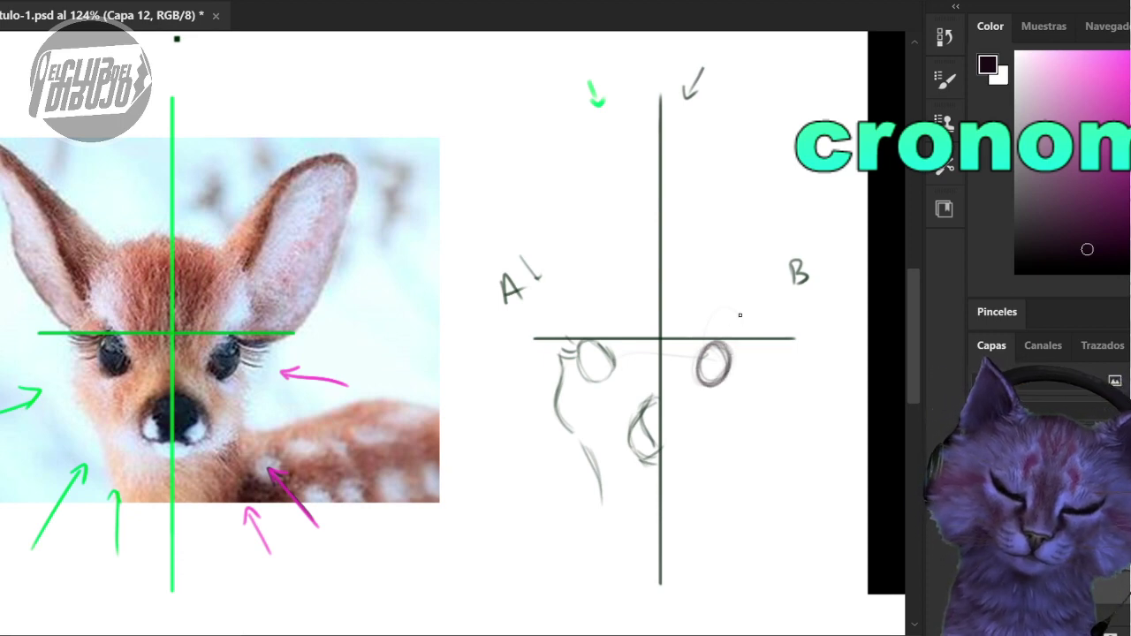
# - Mark the distance between the vertical axis and the right eye on the photo in magenta, and erase the mark
pyautogui.click(1126, 96)
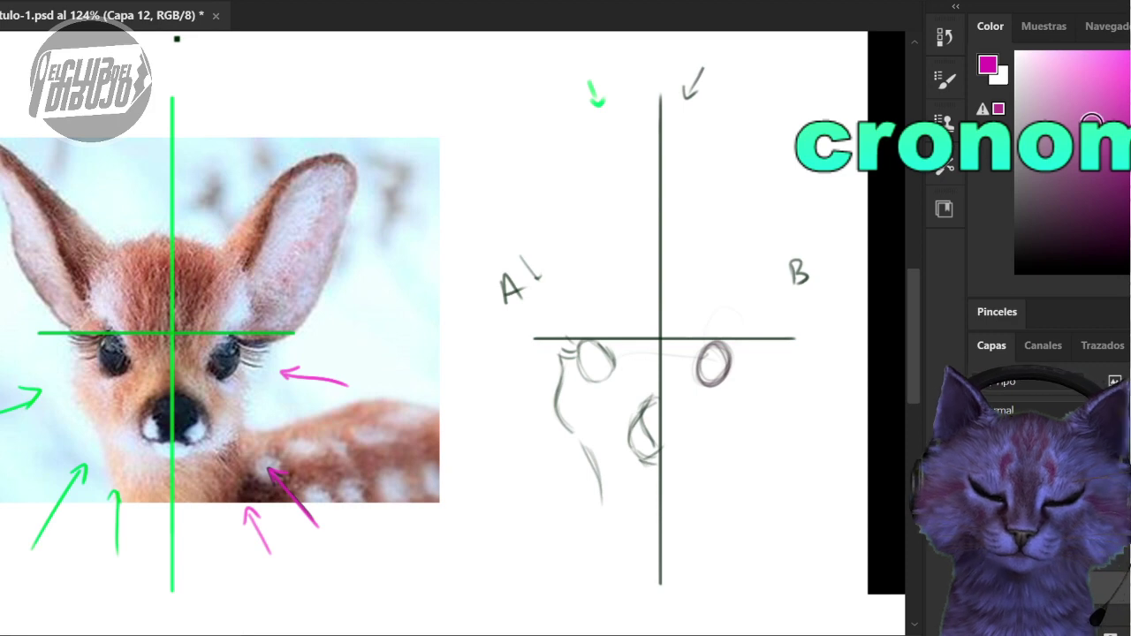
pyautogui.moveTo(180, 365); pyautogui.dragTo(204, 374)
pyautogui.click(1126, 66)
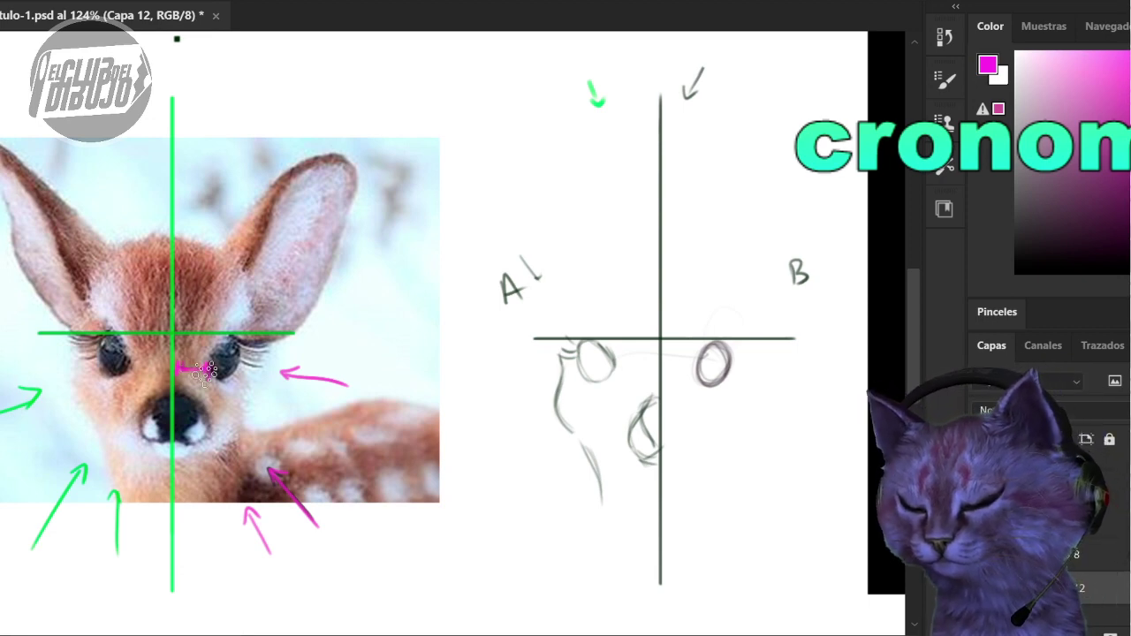
pyautogui.moveTo(198, 368); pyautogui.dragTo(187, 364)
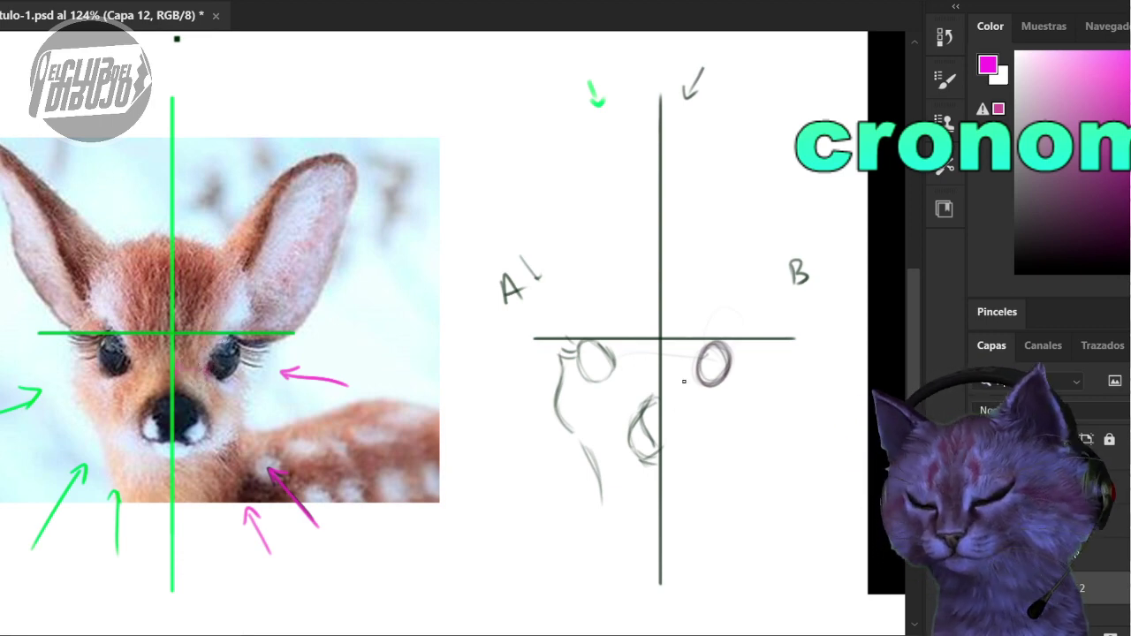
# - Mark the gap between the vertical axis and the right eye of the sketch in magenta, and add black eyelashes to that eye
pyautogui.moveTo(662, 381)
pyautogui.mouseDown()
pyautogui.moveTo(695, 380)
pyautogui.moveTo(698, 360)
pyautogui.moveTo(707, 387)
pyautogui.moveTo(729, 352)
pyautogui.moveTo(748, 371)
pyautogui.moveTo(748, 342)
pyautogui.mouseUp()
pyautogui.click(1085, 269)
pyautogui.moveTo(721, 345); pyautogui.dragTo(737, 337)
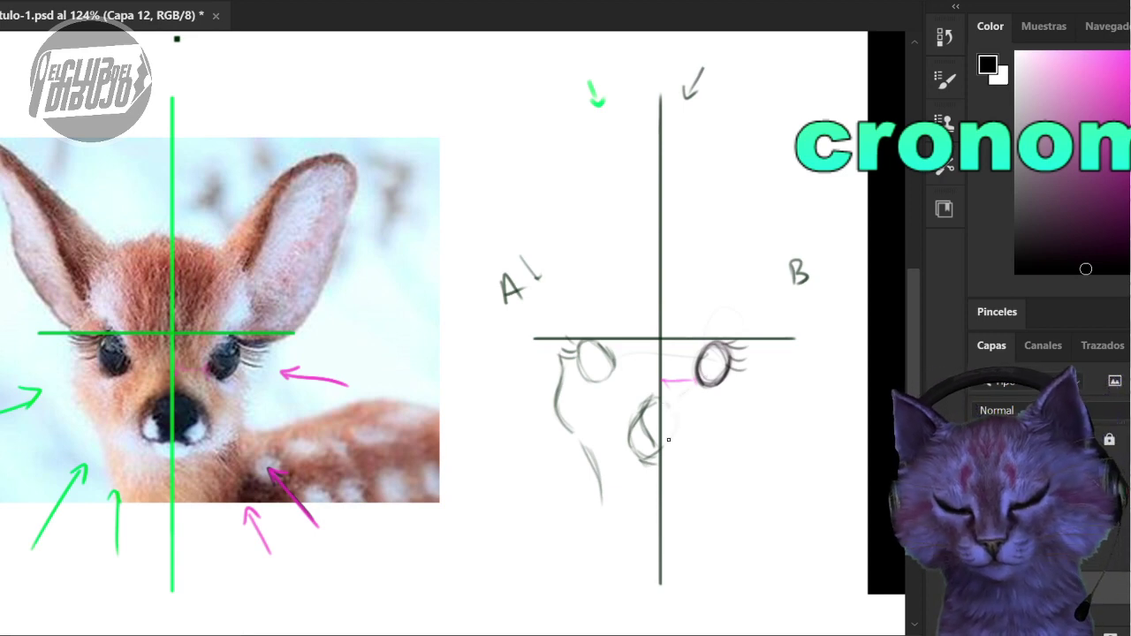
# - Sketch the right half of the nose and the right cheek contour, extending a curved back line outward from the cheek
pyautogui.moveTo(668, 446)
pyautogui.mouseDown()
pyautogui.moveTo(674, 402)
pyautogui.moveTo(672, 442)
pyautogui.moveTo(684, 428)
pyautogui.moveTo(668, 466)
pyautogui.moveTo(686, 422)
pyautogui.moveTo(666, 467)
pyautogui.moveTo(689, 447)
pyautogui.mouseUp()
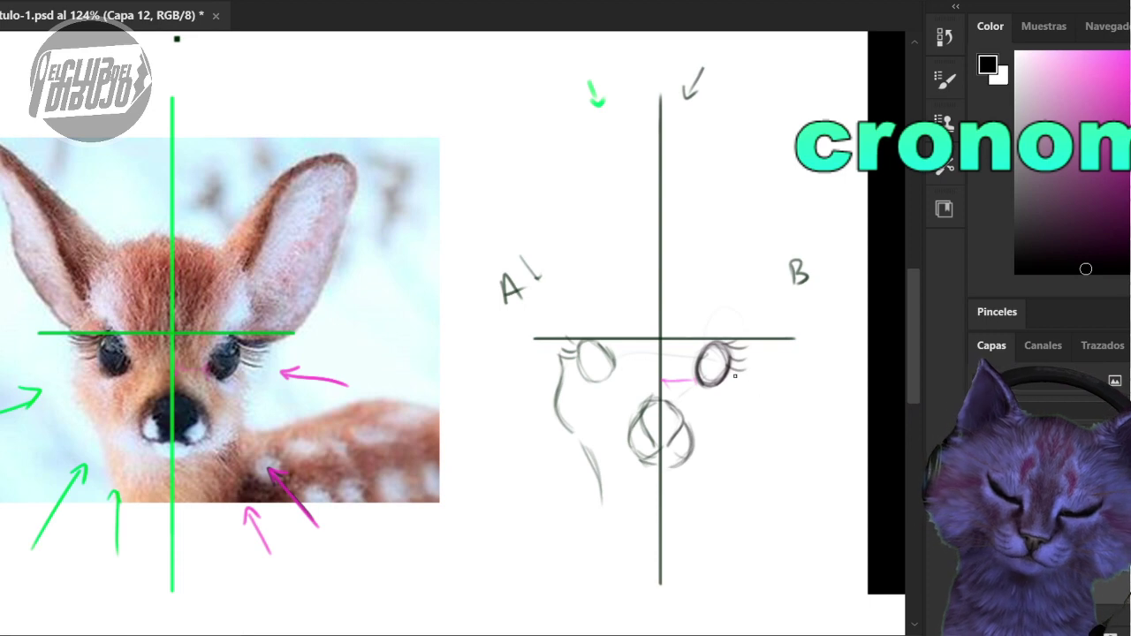
pyautogui.moveTo(736, 376)
pyautogui.mouseDown()
pyautogui.moveTo(738, 432)
pyautogui.moveTo(717, 457)
pyautogui.mouseUp()
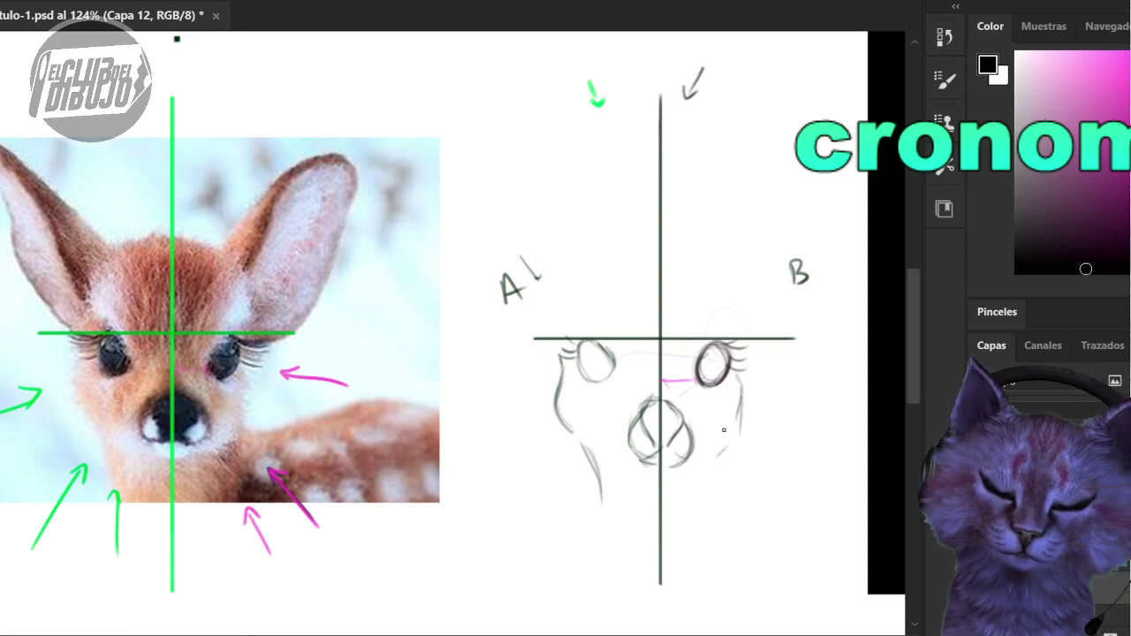
pyautogui.moveTo(739, 392); pyautogui.dragTo(735, 443)
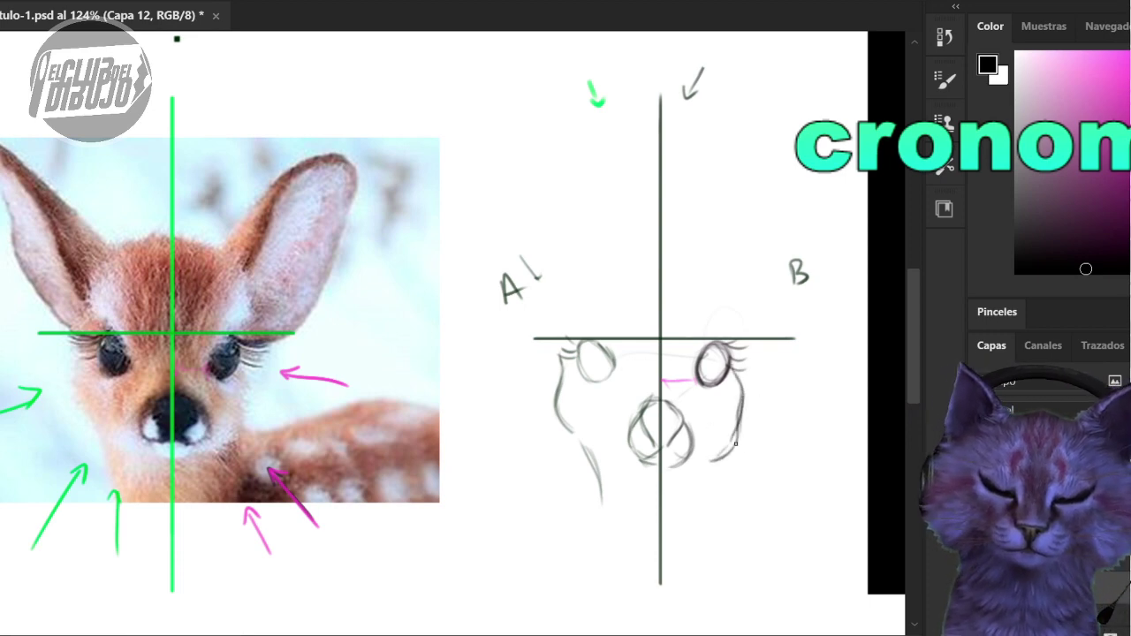
pyautogui.moveTo(738, 391); pyautogui.dragTo(742, 429)
pyautogui.moveTo(740, 366)
pyautogui.mouseDown()
pyautogui.moveTo(729, 456)
pyautogui.moveTo(703, 463)
pyautogui.mouseUp()
pyautogui.moveTo(735, 424)
pyautogui.mouseDown()
pyautogui.moveTo(717, 460)
pyautogui.moveTo(838, 457)
pyautogui.mouseUp()
# - Darken and connect the left neck and cheek contour in black, and reinforce the left eye's outline
pyautogui.moveTo(585, 443); pyautogui.dragTo(612, 535)
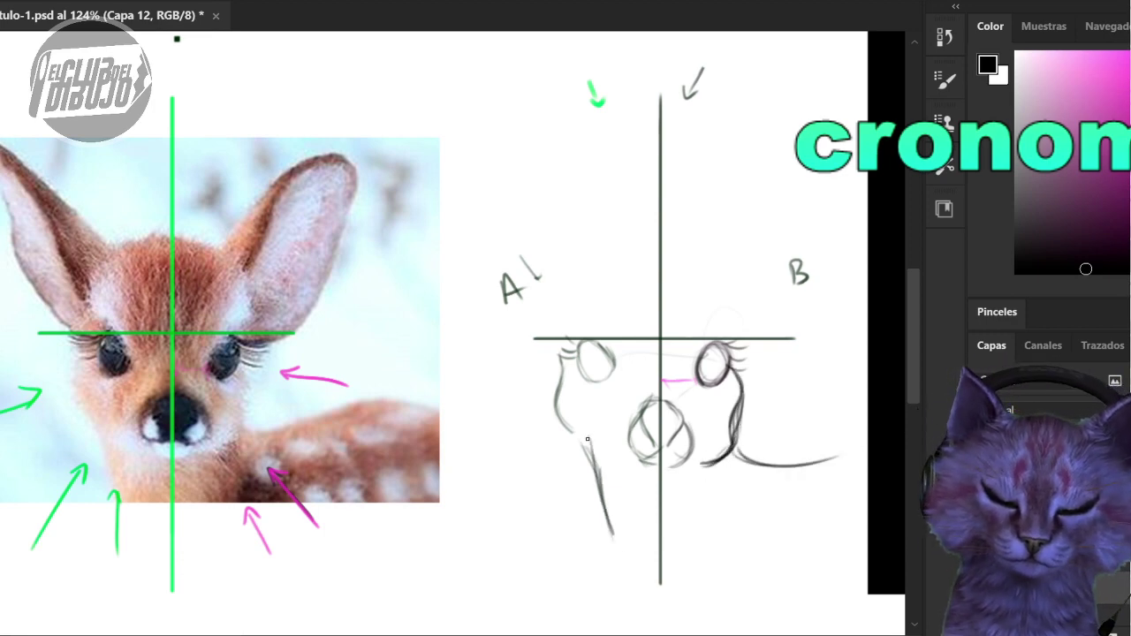
pyautogui.moveTo(569, 422)
pyautogui.mouseDown()
pyautogui.moveTo(570, 360)
pyautogui.moveTo(584, 445)
pyautogui.mouseUp()
pyautogui.moveTo(562, 371); pyautogui.dragTo(556, 410)
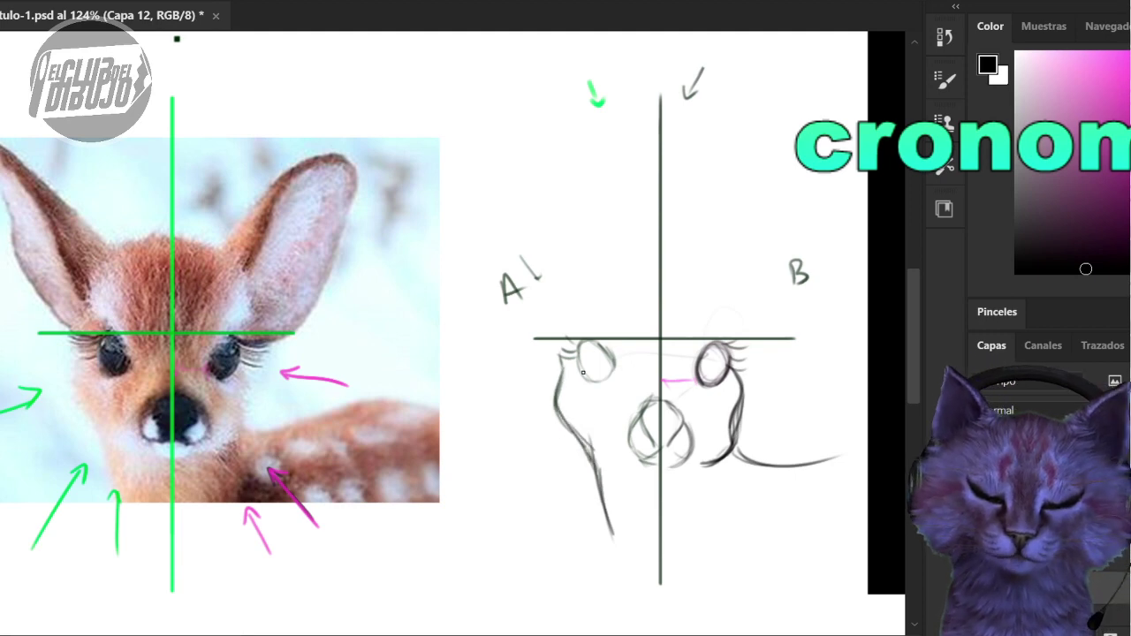
pyautogui.moveTo(582, 372)
pyautogui.mouseDown()
pyautogui.moveTo(603, 346)
pyautogui.moveTo(597, 386)
pyautogui.moveTo(589, 344)
pyautogui.moveTo(615, 358)
pyautogui.mouseUp()
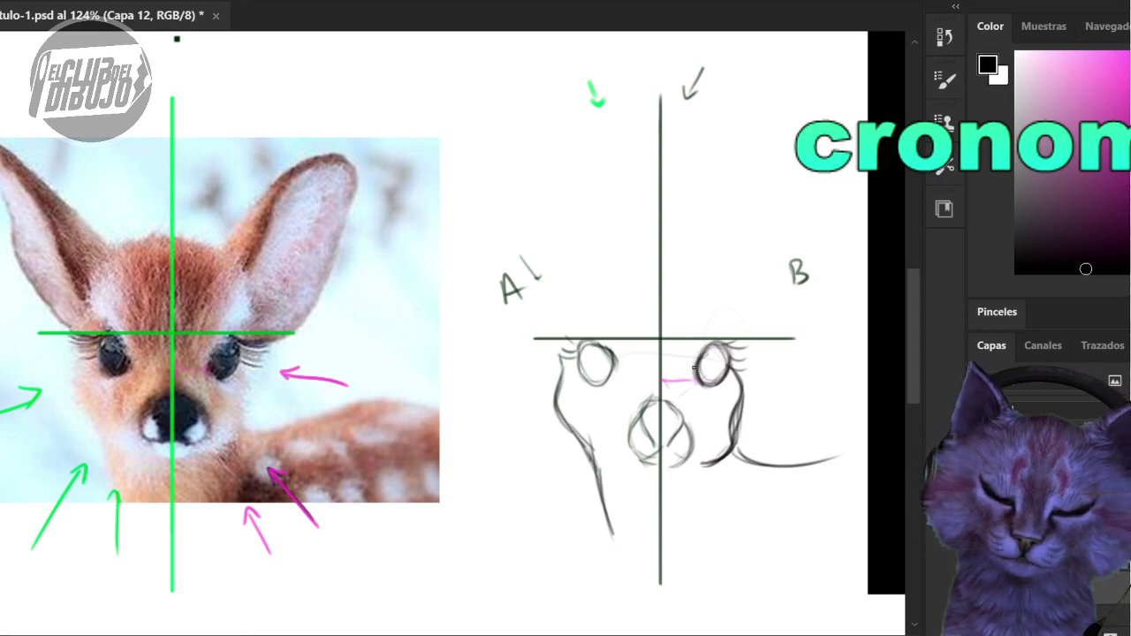
# - Retrace the sketch's horizontal axis with a thicker magenta line extending slightly beyond both ends
pyautogui.click(1130, 106)
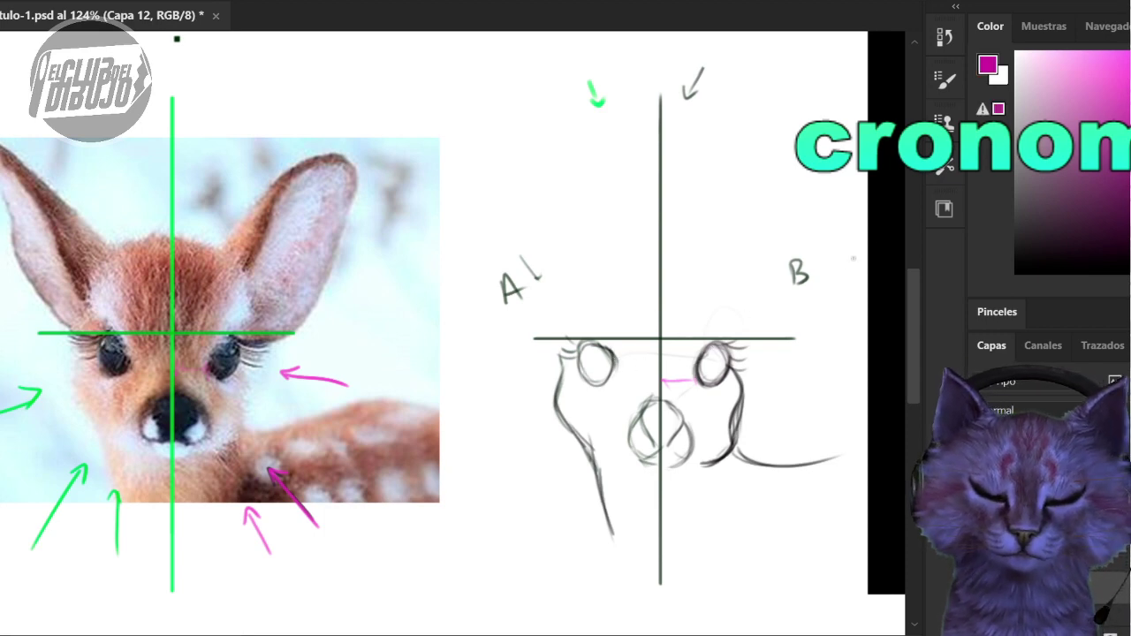
pyautogui.moveTo(793, 337)
pyautogui.mouseDown()
pyautogui.moveTo(576, 336)
pyautogui.moveTo(810, 338)
pyautogui.mouseUp()
# - Draw the arc for the top of the head across the vertical axis in a near-black shade, with an arrow rising to it
pyautogui.click(1083, 184)
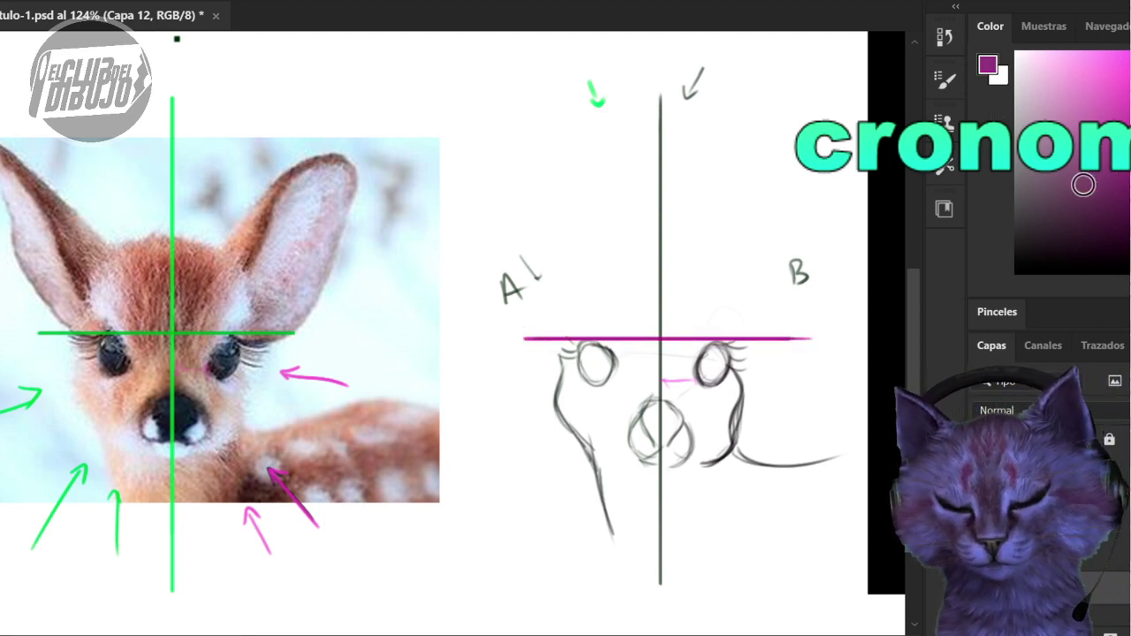
pyautogui.click(1084, 243)
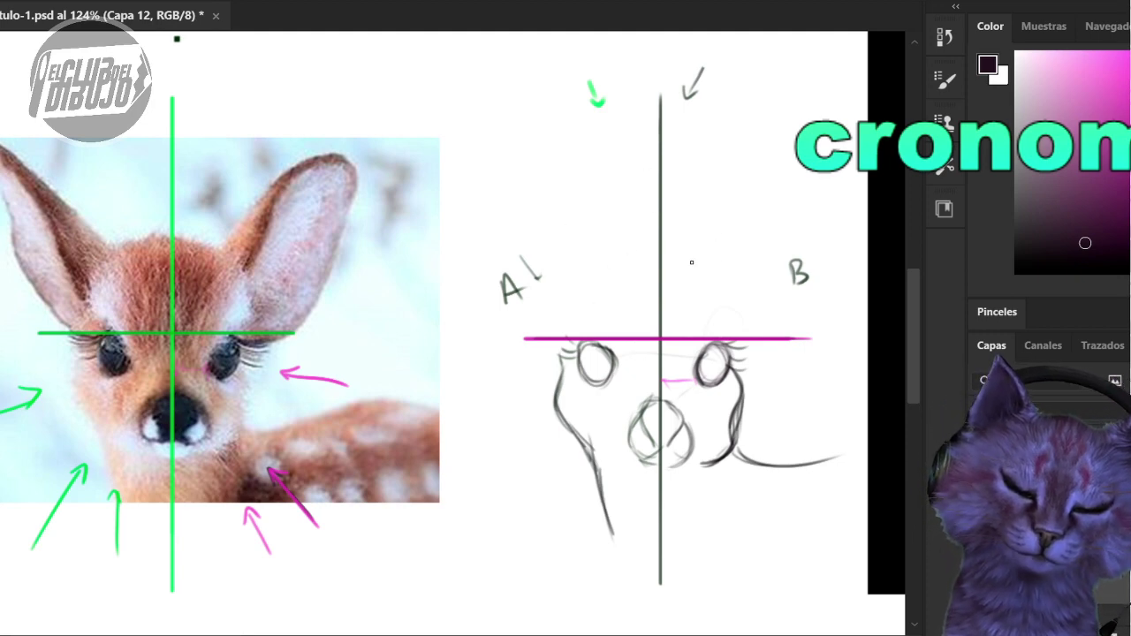
pyautogui.moveTo(626, 249)
pyautogui.mouseDown()
pyautogui.moveTo(682, 247)
pyautogui.moveTo(644, 327)
pyautogui.moveTo(649, 263)
pyautogui.moveTo(685, 247)
pyautogui.mouseUp()
pyautogui.moveTo(605, 265); pyautogui.dragTo(717, 256)
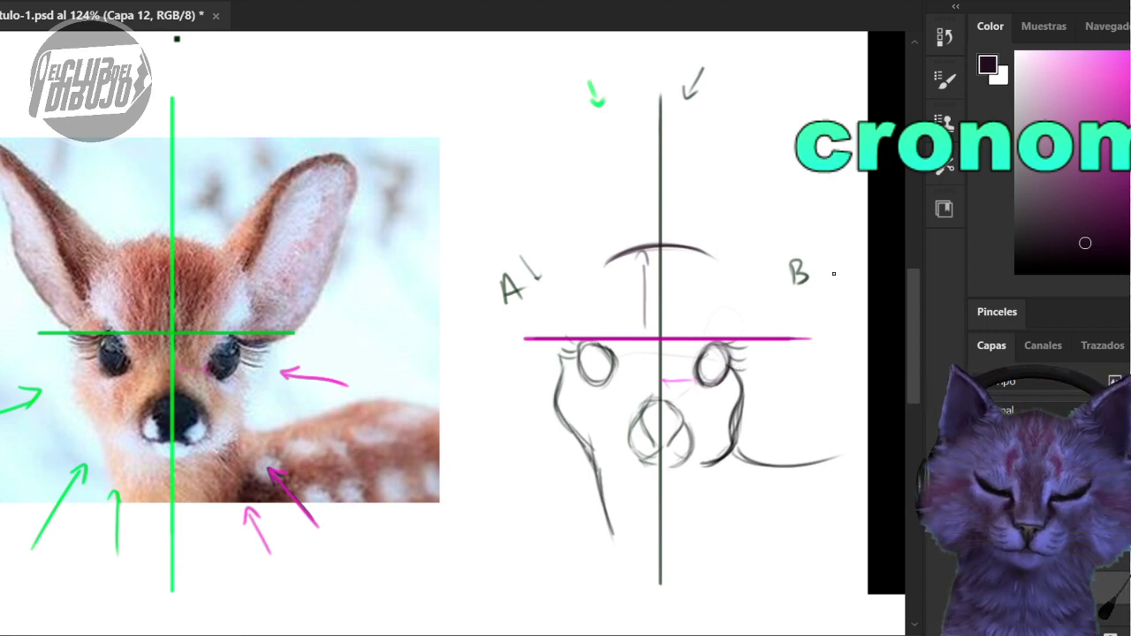
# - Draw a magenta horizontal guide line across the reference photo at the height of the ear tips
pyautogui.click(1125, 69)
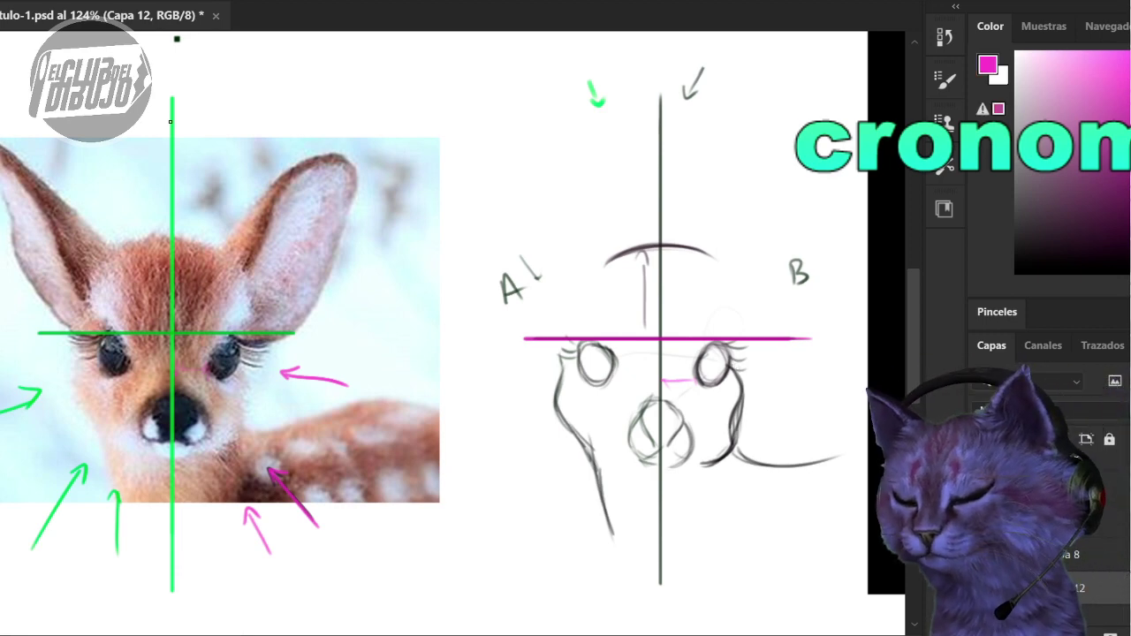
pyautogui.moveTo(10, 140); pyautogui.dragTo(402, 139)
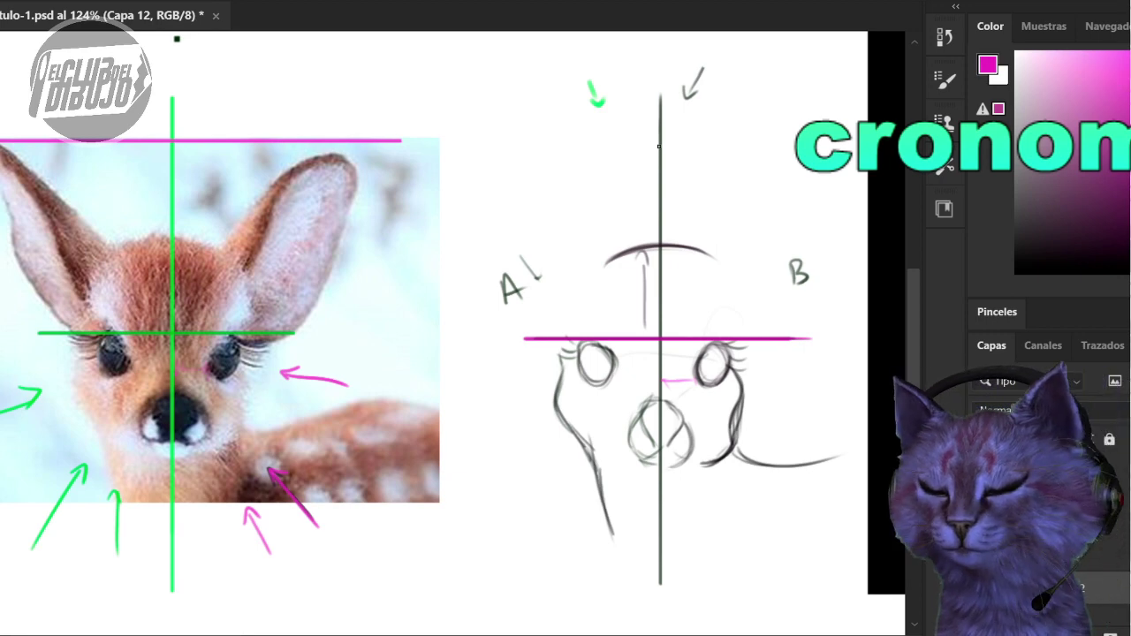
# - Draw two short magenta height marks and a long ear-height guide line on the sketch, and partly erase the two short marks
pyautogui.moveTo(663, 287); pyautogui.dragTo(644, 285)
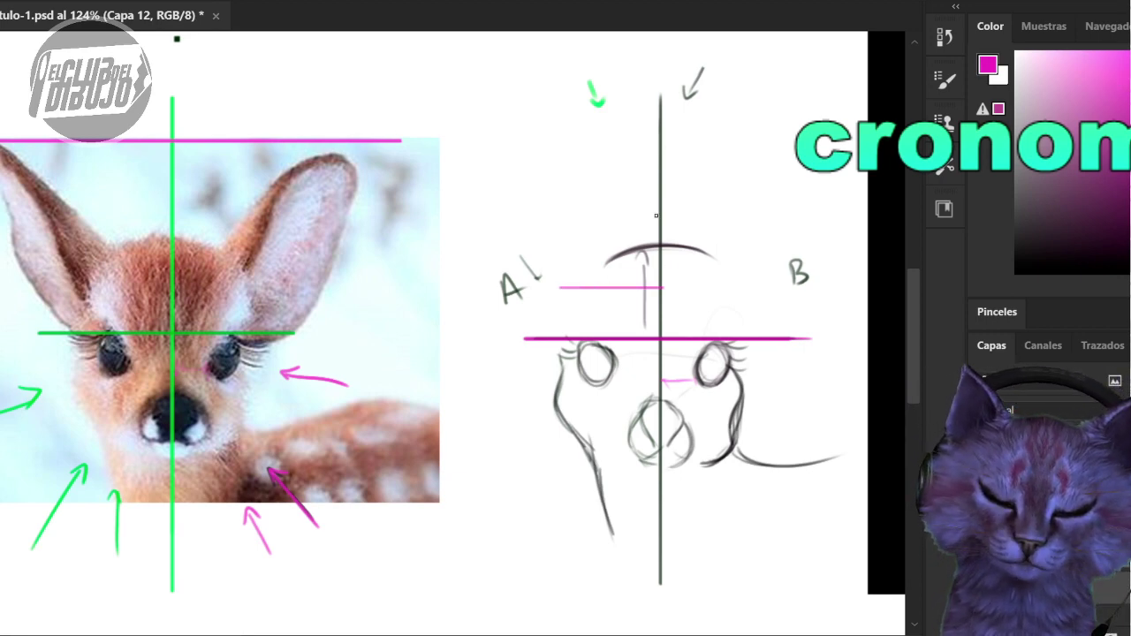
pyautogui.moveTo(656, 214)
pyautogui.mouseDown()
pyautogui.moveTo(578, 212)
pyautogui.moveTo(697, 212)
pyautogui.mouseUp()
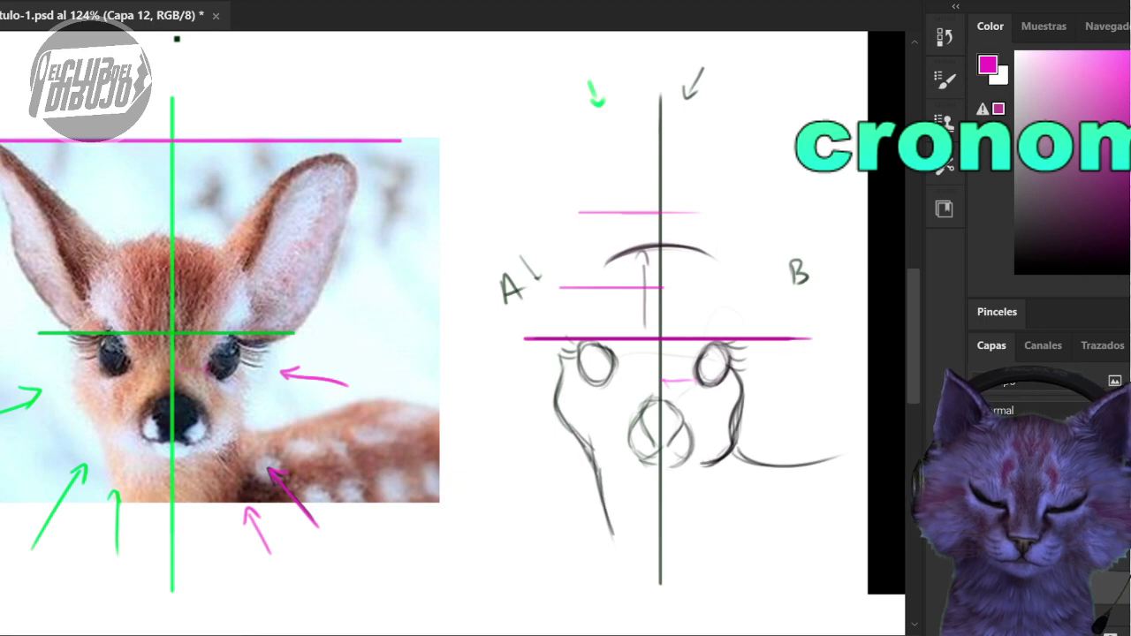
pyautogui.moveTo(655, 137)
pyautogui.mouseDown()
pyautogui.moveTo(487, 148)
pyautogui.moveTo(866, 103)
pyautogui.mouseUp()
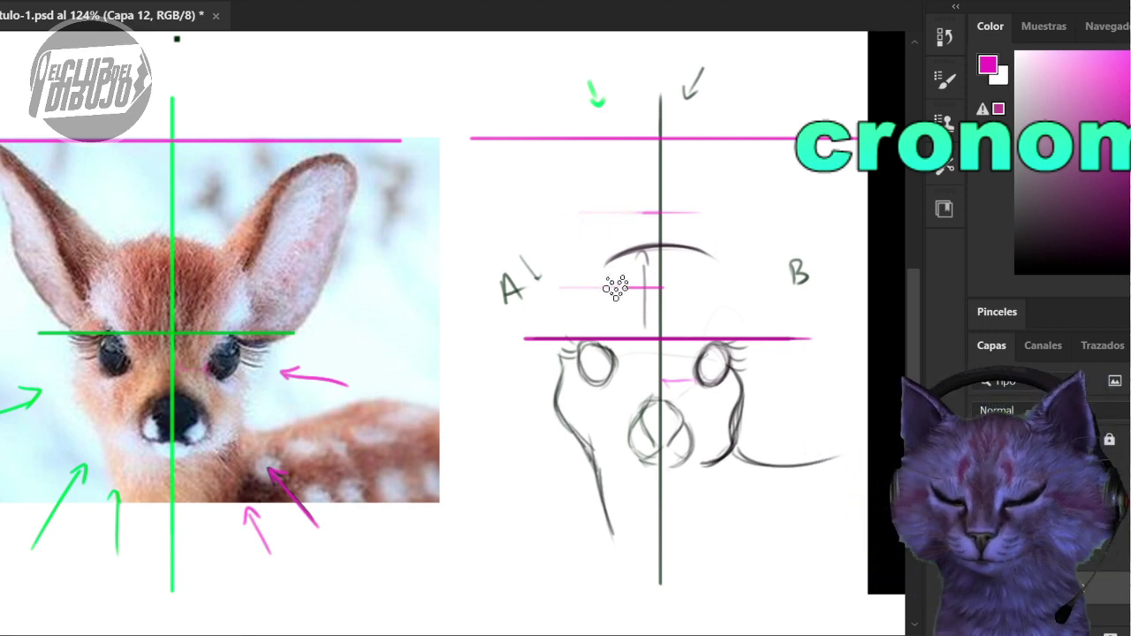
pyautogui.moveTo(644, 291); pyautogui.dragTo(649, 287)
pyautogui.moveTo(631, 211); pyautogui.dragTo(602, 207)
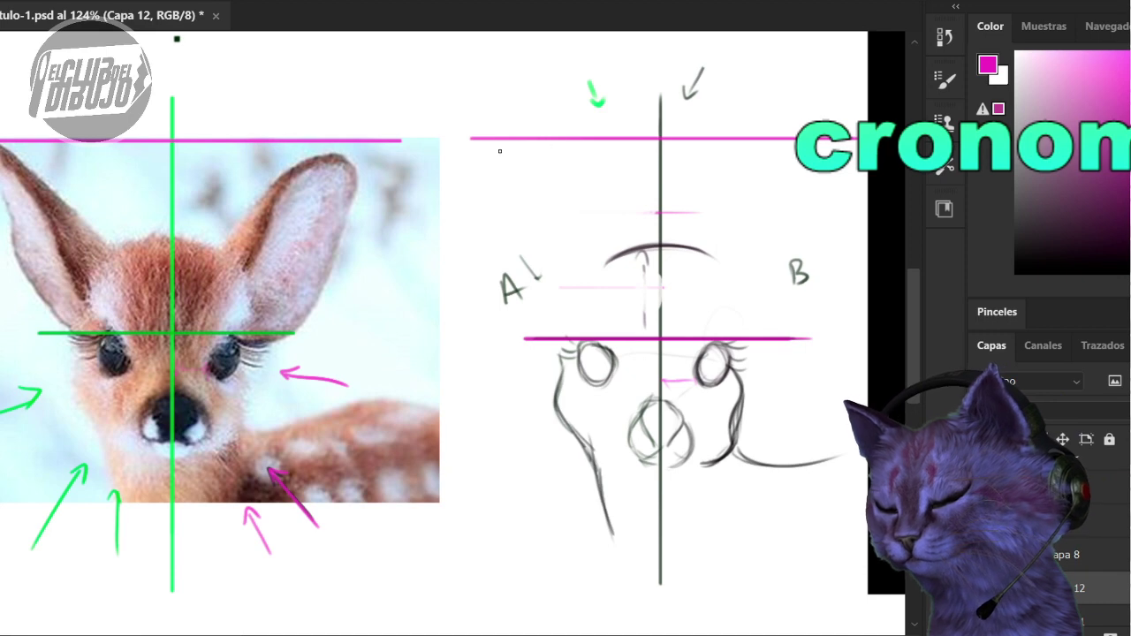
pyautogui.moveTo(477, 97)
pyautogui.mouseDown()
pyautogui.moveTo(488, 80)
pyautogui.moveTo(548, 113)
pyautogui.moveTo(563, 157)
pyautogui.mouseUp()
pyautogui.moveTo(530, 88); pyautogui.dragTo(476, 124)
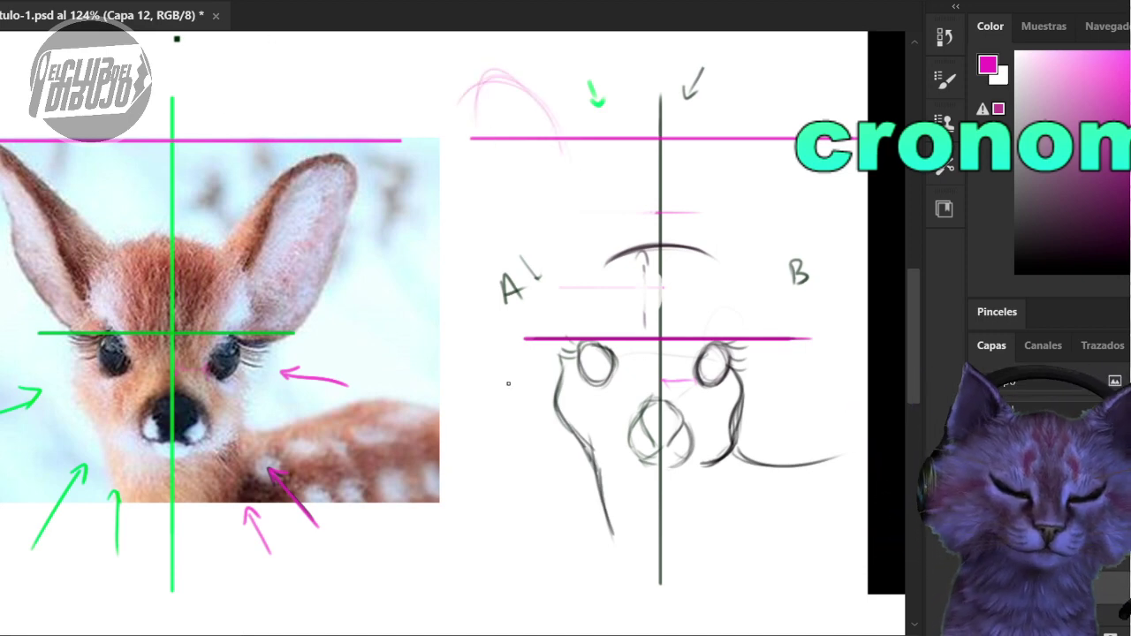
pyautogui.hotkey('ctrl', 'z')
pyautogui.hotkey('ctrl', 'z')
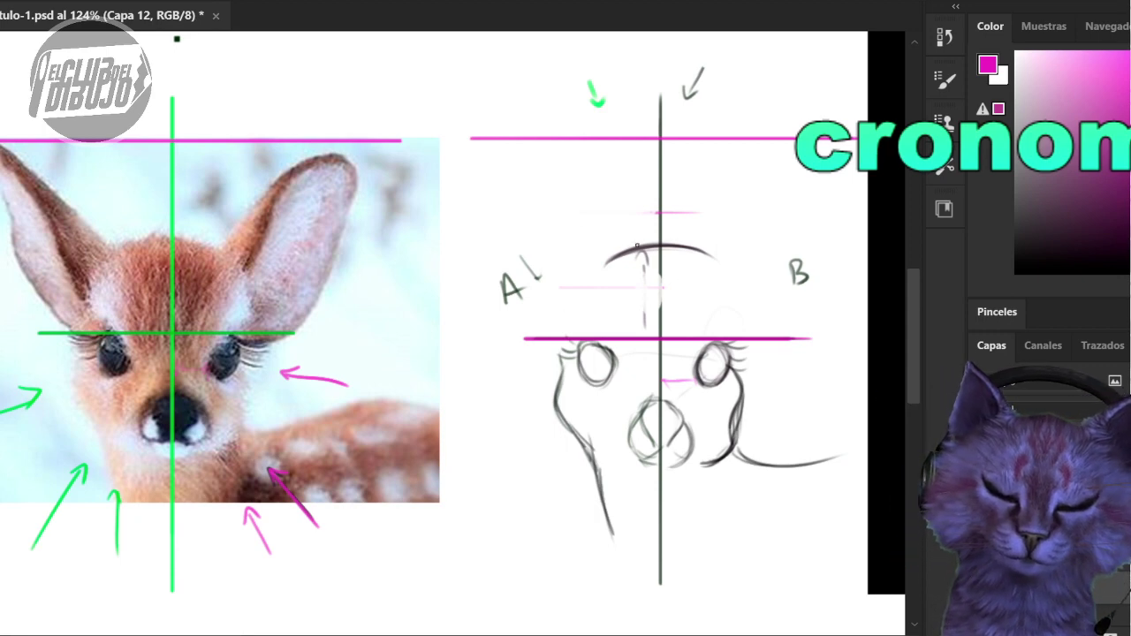
# - Retrace the head-top arc in magenta and outline the ear on side A in dark purple, up to the ear-height guide
pyautogui.moveTo(610, 262)
pyautogui.mouseDown()
pyautogui.moveTo(703, 250)
pyautogui.moveTo(694, 248)
pyautogui.mouseUp()
pyautogui.click(1122, 210)
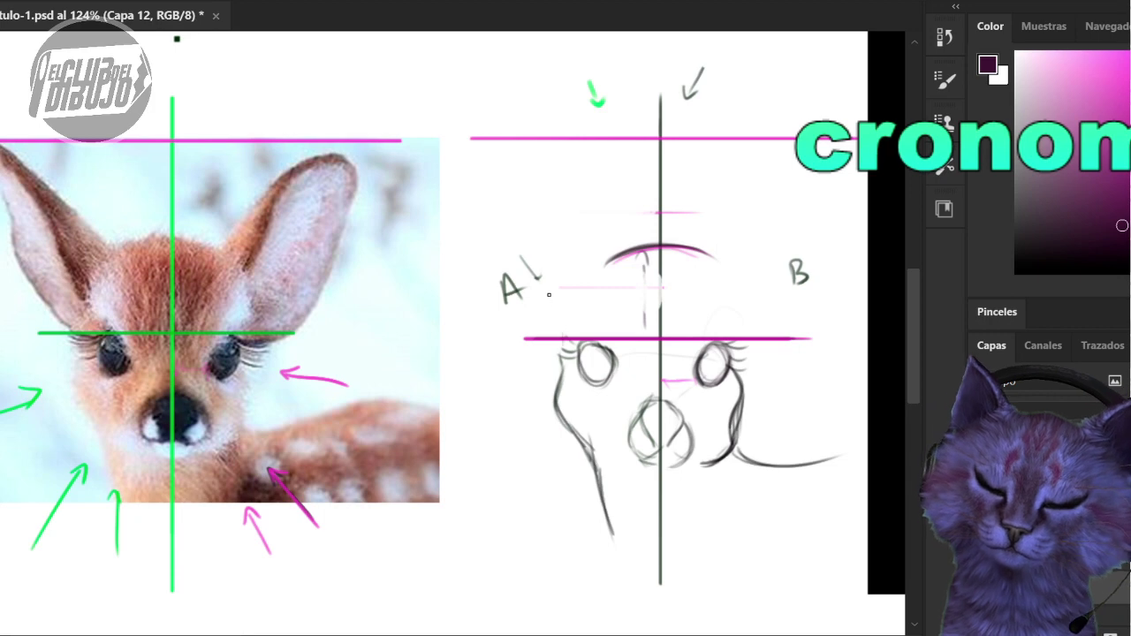
pyautogui.moveTo(549, 322); pyautogui.dragTo(562, 329)
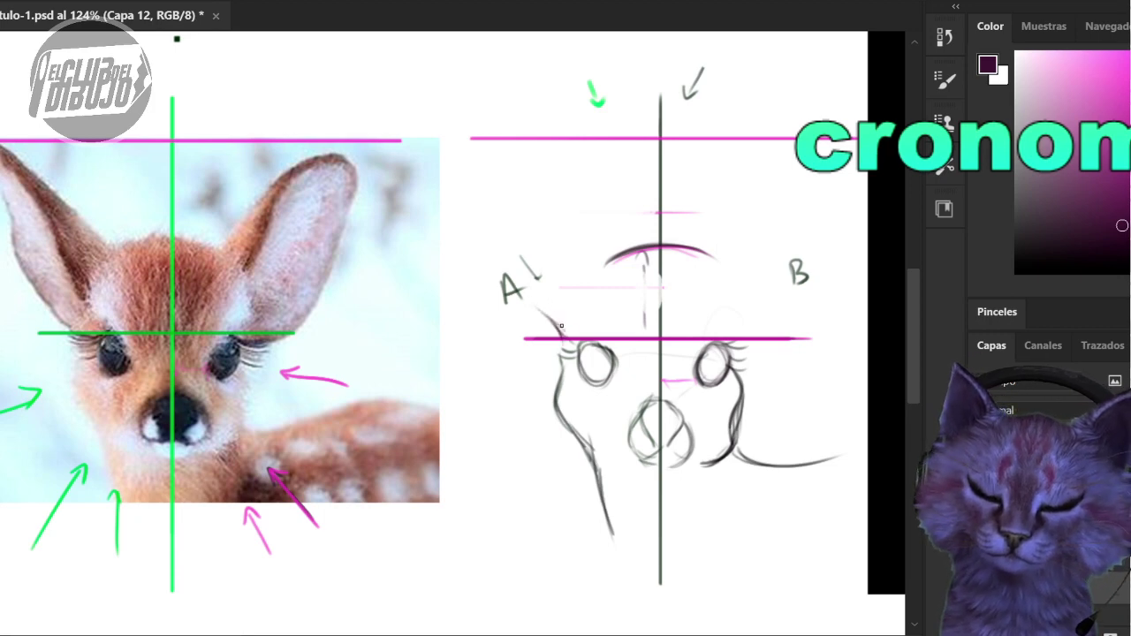
pyautogui.moveTo(518, 276)
pyautogui.mouseDown()
pyautogui.moveTo(562, 330)
pyautogui.moveTo(508, 238)
pyautogui.mouseUp()
pyautogui.moveTo(557, 325)
pyautogui.mouseDown()
pyautogui.moveTo(527, 295)
pyautogui.moveTo(488, 152)
pyautogui.moveTo(515, 154)
pyautogui.moveTo(597, 269)
pyautogui.mouseUp()
pyautogui.moveTo(590, 322); pyautogui.dragTo(597, 337)
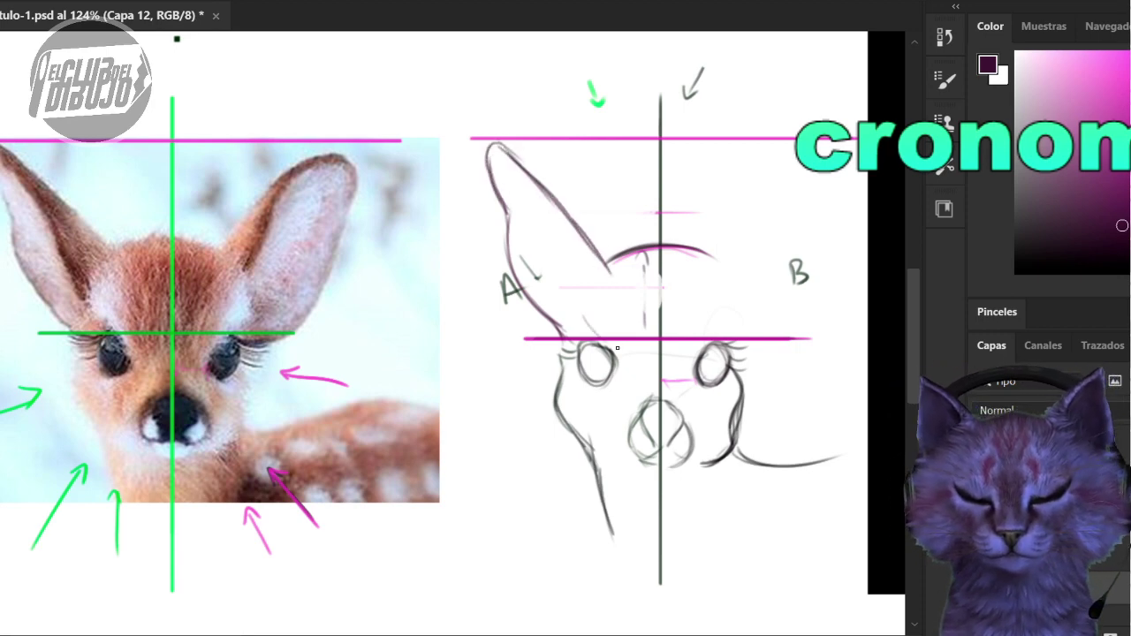
# - Draw a short curved brow stroke above each eye and outline the rounded ear on side B in dark purple
pyautogui.moveTo(585, 298); pyautogui.dragTo(596, 337)
pyautogui.moveTo(731, 323)
pyautogui.mouseDown()
pyautogui.moveTo(705, 346)
pyautogui.moveTo(714, 337)
pyautogui.mouseUp()
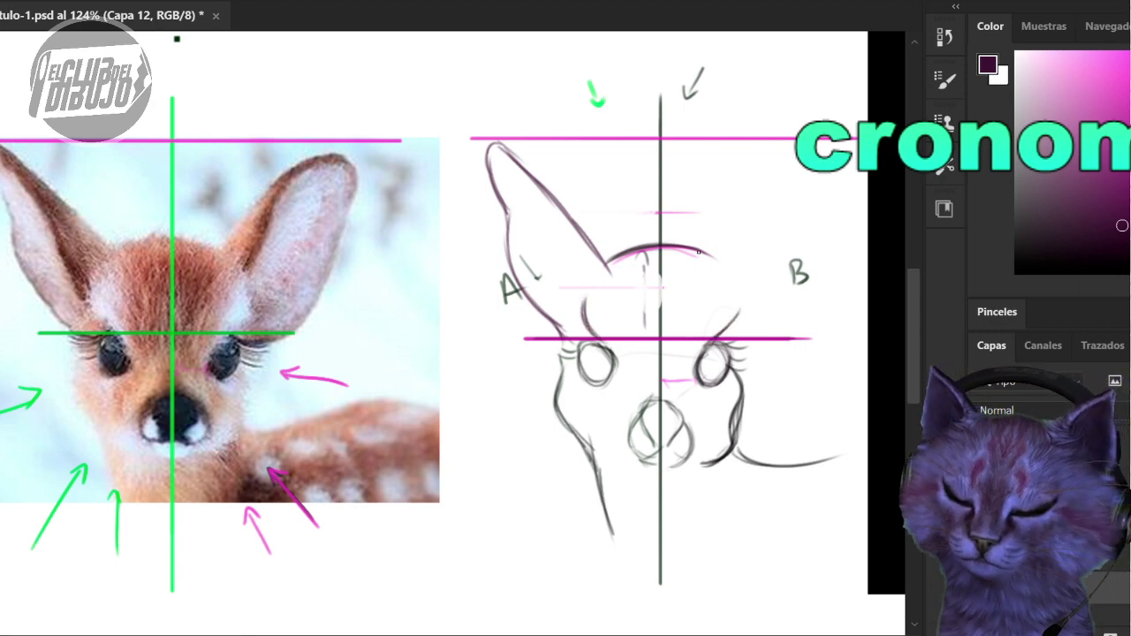
pyautogui.moveTo(698, 251)
pyautogui.mouseDown()
pyautogui.moveTo(759, 176)
pyautogui.moveTo(800, 161)
pyautogui.mouseUp()
pyautogui.moveTo(766, 340)
pyautogui.mouseDown()
pyautogui.moveTo(800, 300)
pyautogui.moveTo(775, 329)
pyautogui.moveTo(810, 232)
pyautogui.mouseUp()
pyautogui.moveTo(785, 318); pyautogui.dragTo(808, 224)
pyautogui.moveTo(751, 335); pyautogui.dragTo(808, 223)
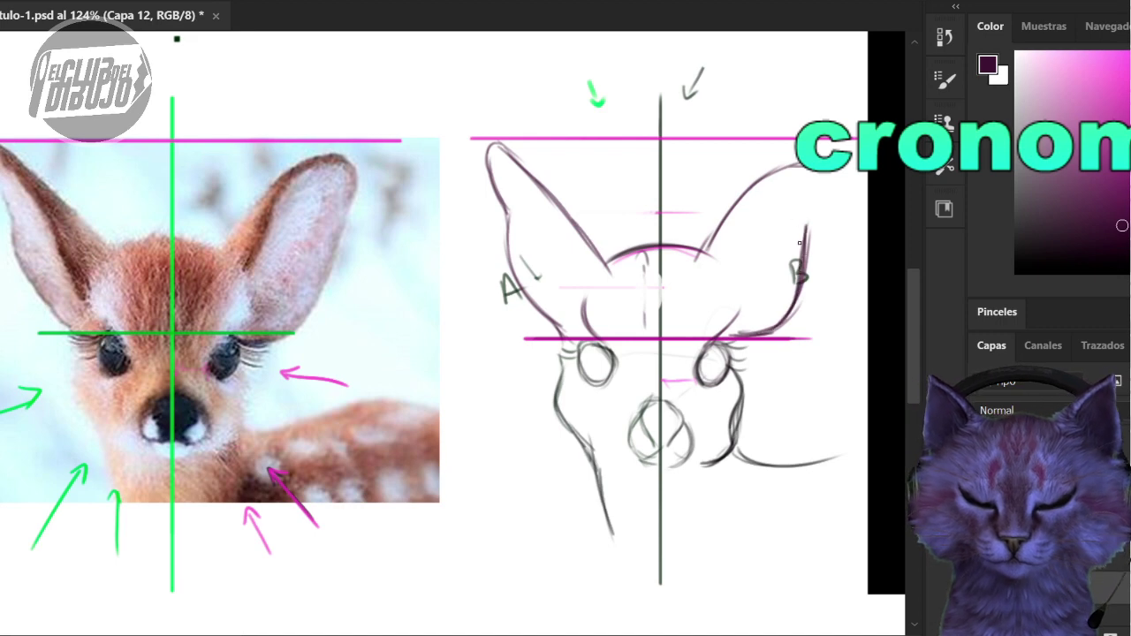
pyautogui.moveTo(802, 269)
pyautogui.mouseDown()
pyautogui.moveTo(811, 228)
pyautogui.moveTo(798, 166)
pyautogui.moveTo(822, 173)
pyautogui.moveTo(781, 168)
pyautogui.mouseUp()
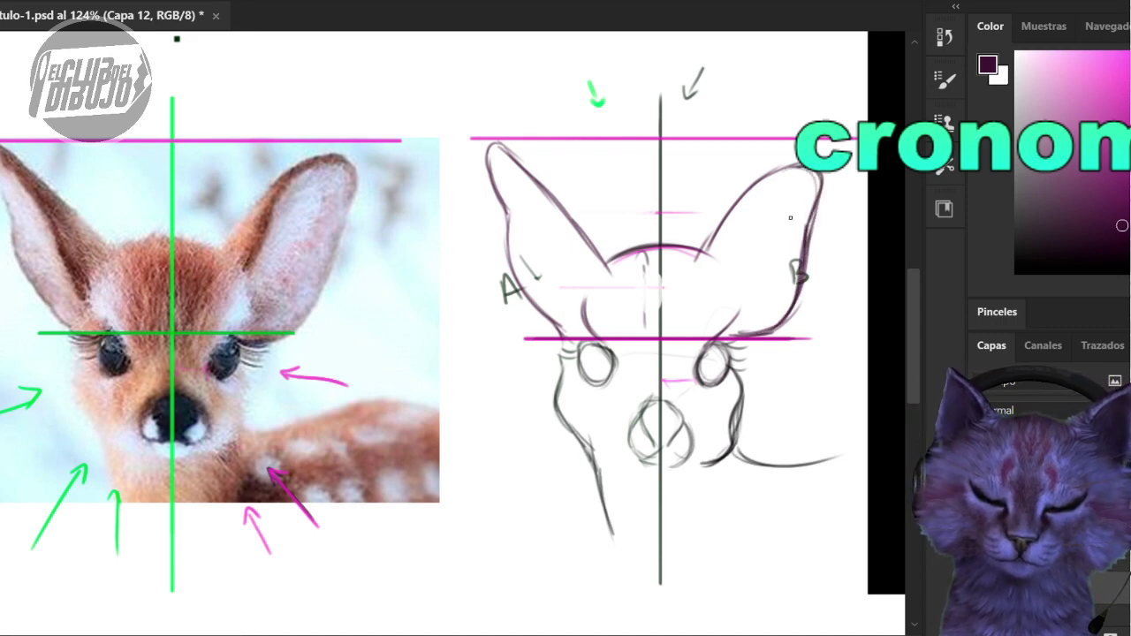
pyautogui.moveTo(703, 251)
pyautogui.mouseDown()
pyautogui.moveTo(765, 180)
pyautogui.moveTo(813, 169)
pyautogui.moveTo(805, 219)
pyautogui.mouseUp()
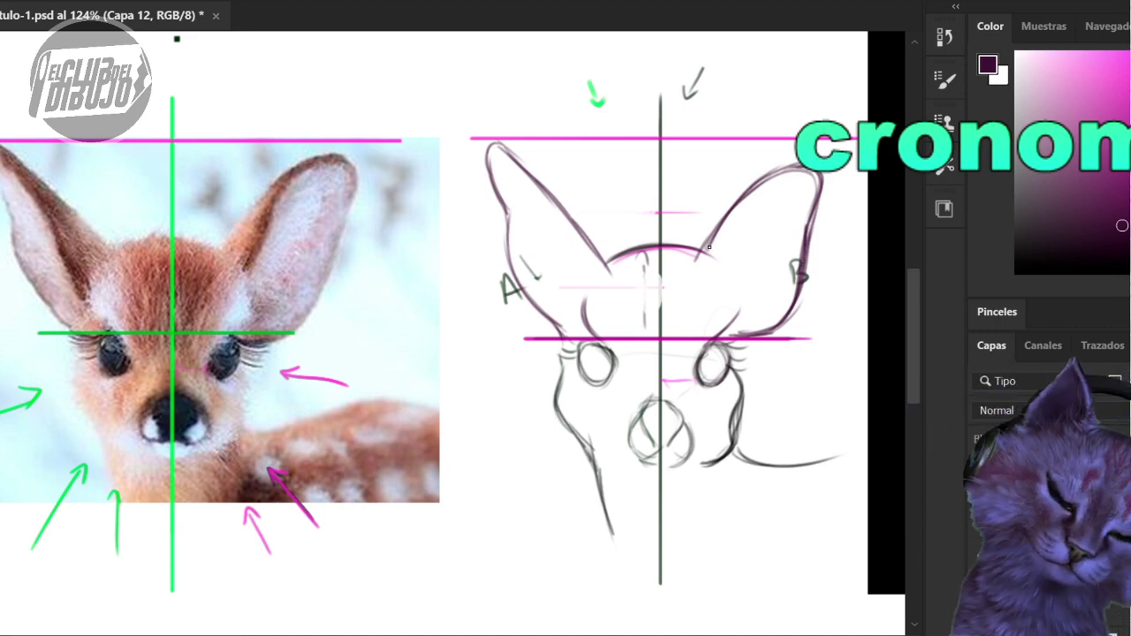
pyautogui.moveTo(703, 254)
pyautogui.mouseDown()
pyautogui.moveTo(728, 209)
pyautogui.moveTo(771, 177)
pyautogui.moveTo(807, 175)
pyautogui.mouseUp()
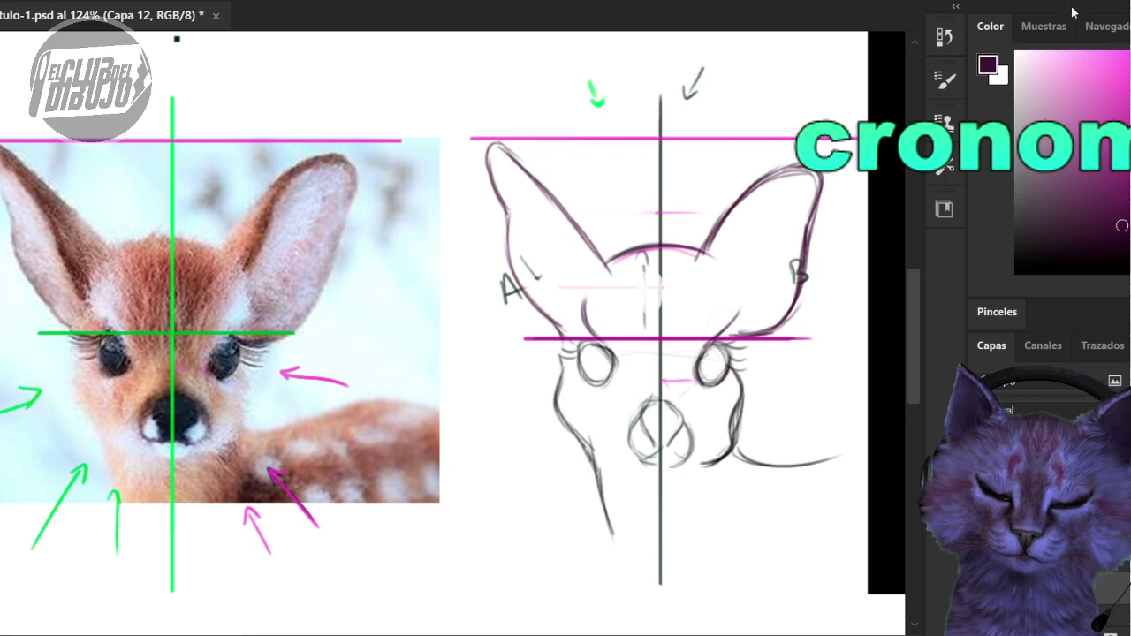
# - Retrace the sketch's vertical axis in magenta, extending it above its upper end
pyautogui.click(1124, 84)
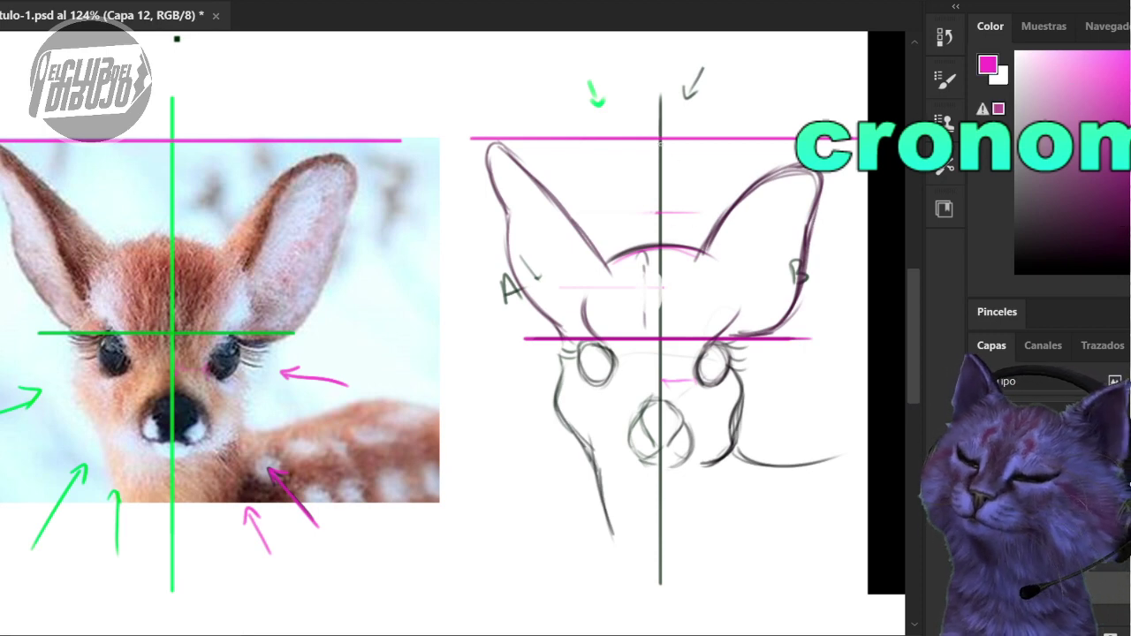
pyautogui.moveTo(661, 139); pyautogui.dragTo(660, 556)
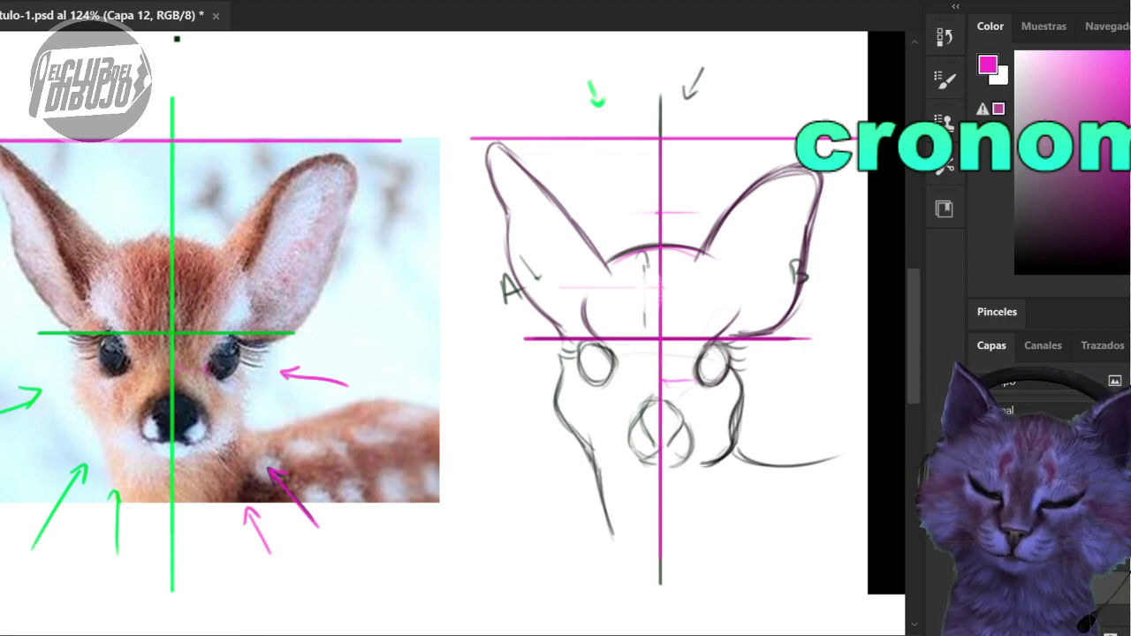
pyautogui.moveTo(660, 288); pyautogui.dragTo(660, 58)
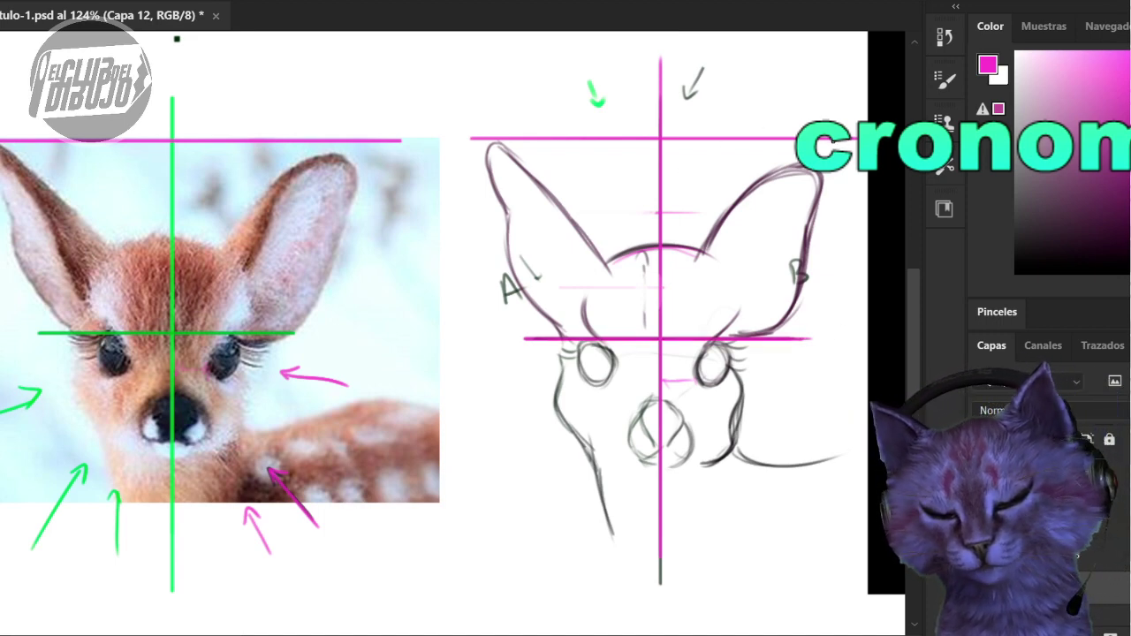
# - Darken both cheek contours in near-black and extend the neck line on side A downward
pyautogui.click(1095, 262)
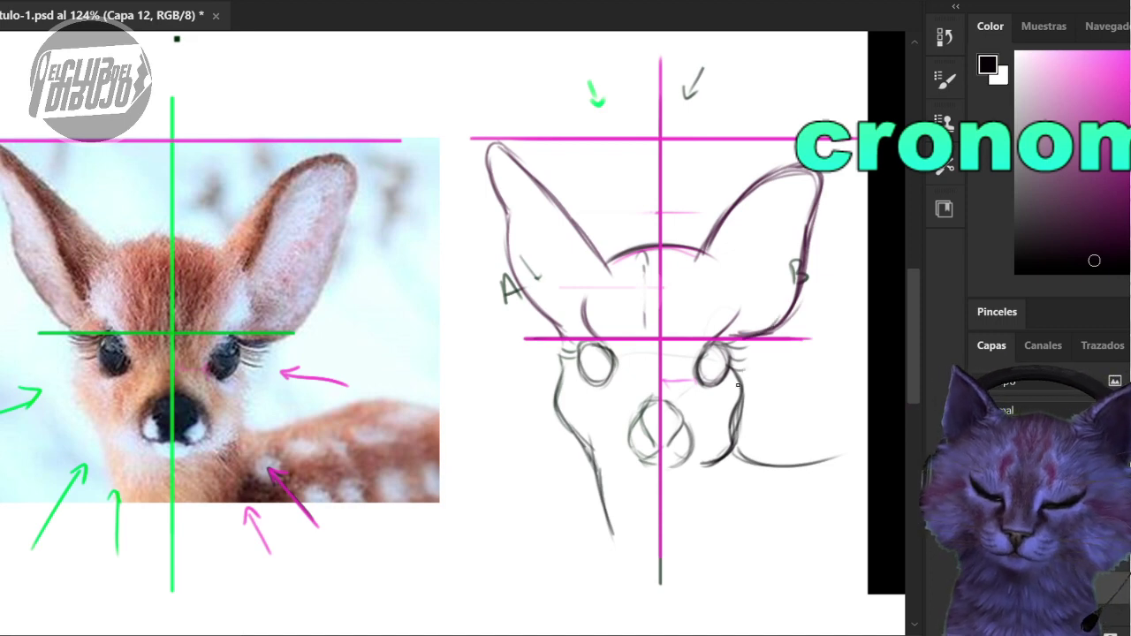
pyautogui.moveTo(738, 384); pyautogui.dragTo(735, 334)
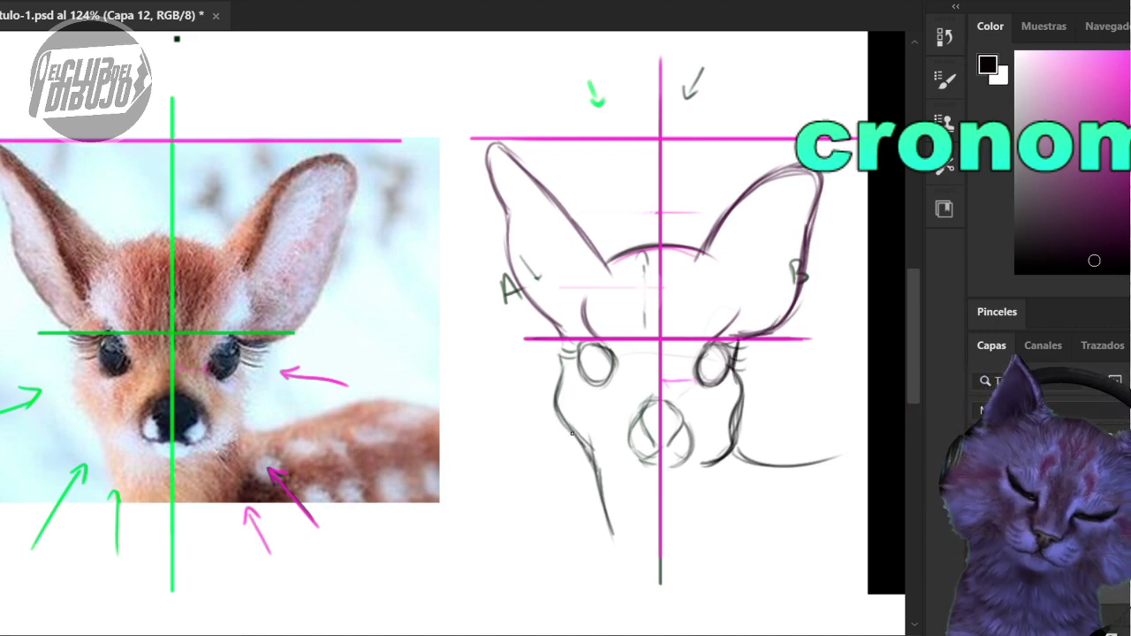
pyautogui.moveTo(571, 432); pyautogui.dragTo(563, 340)
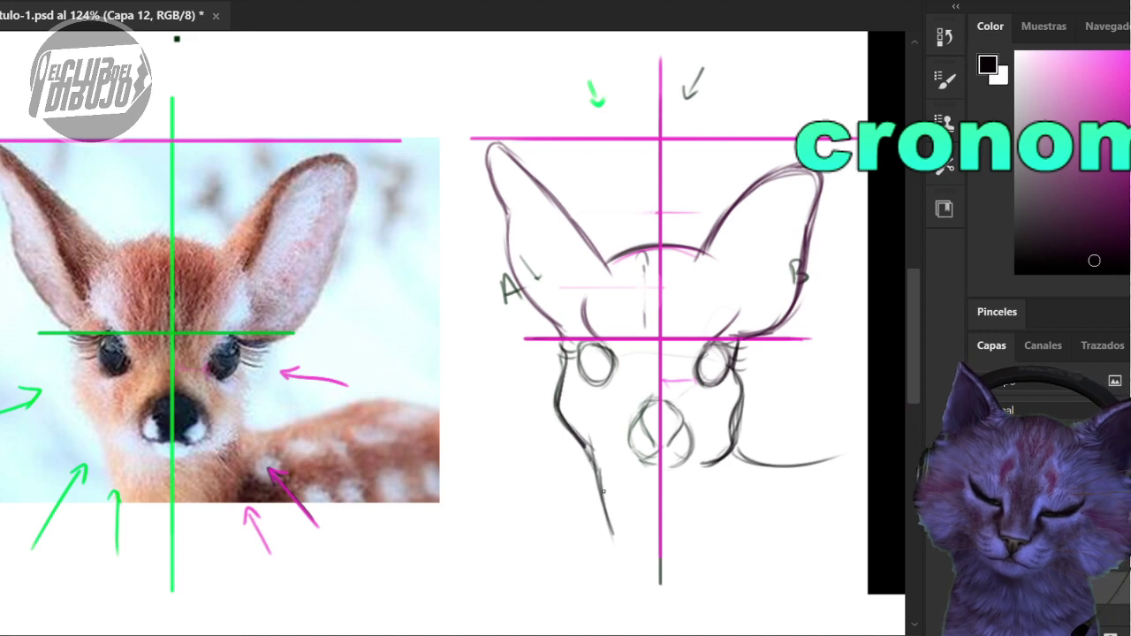
pyautogui.moveTo(592, 460); pyautogui.dragTo(629, 562)
# - Darken the inner nose contours and draw a small round highlight inside each eye
pyautogui.moveTo(598, 474)
pyautogui.mouseDown()
pyautogui.moveTo(595, 440)
pyautogui.moveTo(646, 428)
pyautogui.moveTo(644, 406)
pyautogui.mouseUp()
pyautogui.moveTo(670, 444)
pyautogui.mouseDown()
pyautogui.moveTo(673, 407)
pyautogui.moveTo(682, 437)
pyautogui.mouseUp()
pyautogui.moveTo(592, 349)
pyautogui.mouseDown()
pyautogui.moveTo(585, 378)
pyautogui.moveTo(604, 382)
pyautogui.moveTo(612, 352)
pyautogui.mouseUp()
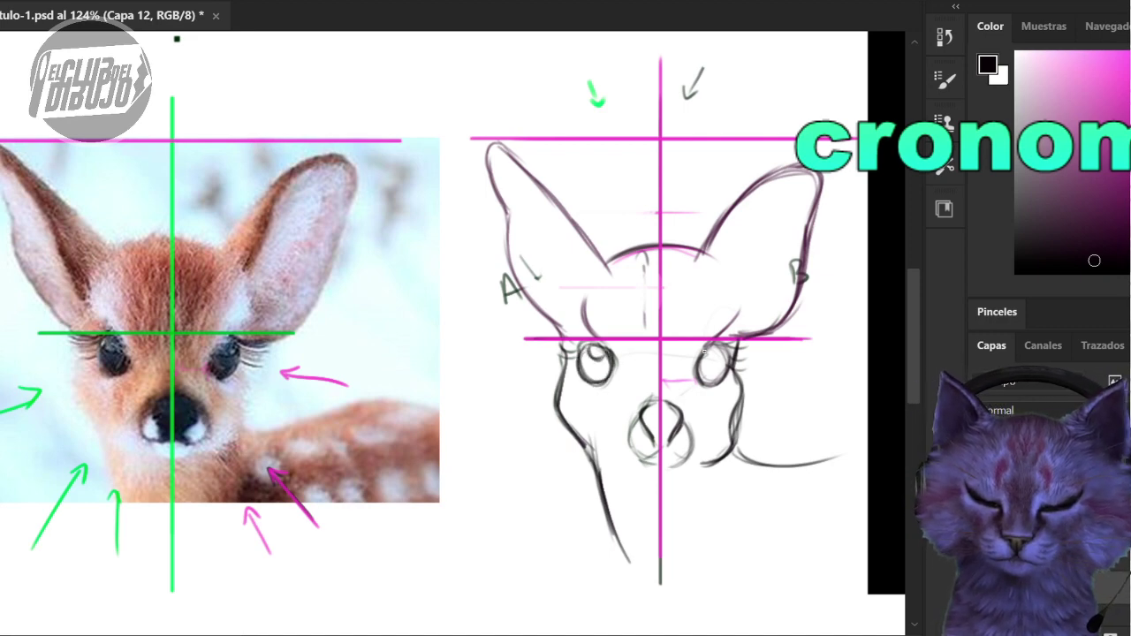
pyautogui.moveTo(703, 352)
pyautogui.mouseDown()
pyautogui.moveTo(723, 365)
pyautogui.moveTo(700, 381)
pyautogui.moveTo(725, 348)
pyautogui.moveTo(729, 376)
pyautogui.mouseUp()
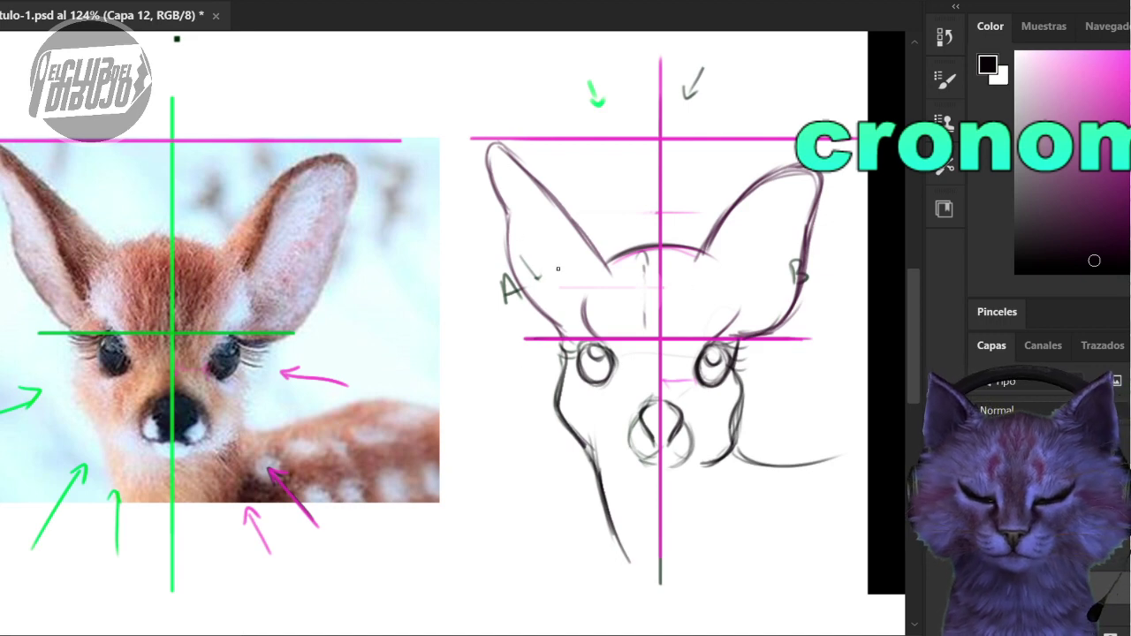
# - Draw the inner fold of both ears in near-black, darken side A's outer ear edge, and curve the forehead sides toward the brows
pyautogui.moveTo(575, 296)
pyautogui.mouseDown()
pyautogui.moveTo(553, 269)
pyautogui.moveTo(530, 187)
pyautogui.moveTo(548, 253)
pyautogui.mouseUp()
pyautogui.moveTo(496, 150)
pyautogui.mouseDown()
pyautogui.moveTo(537, 200)
pyautogui.moveTo(549, 258)
pyautogui.mouseUp()
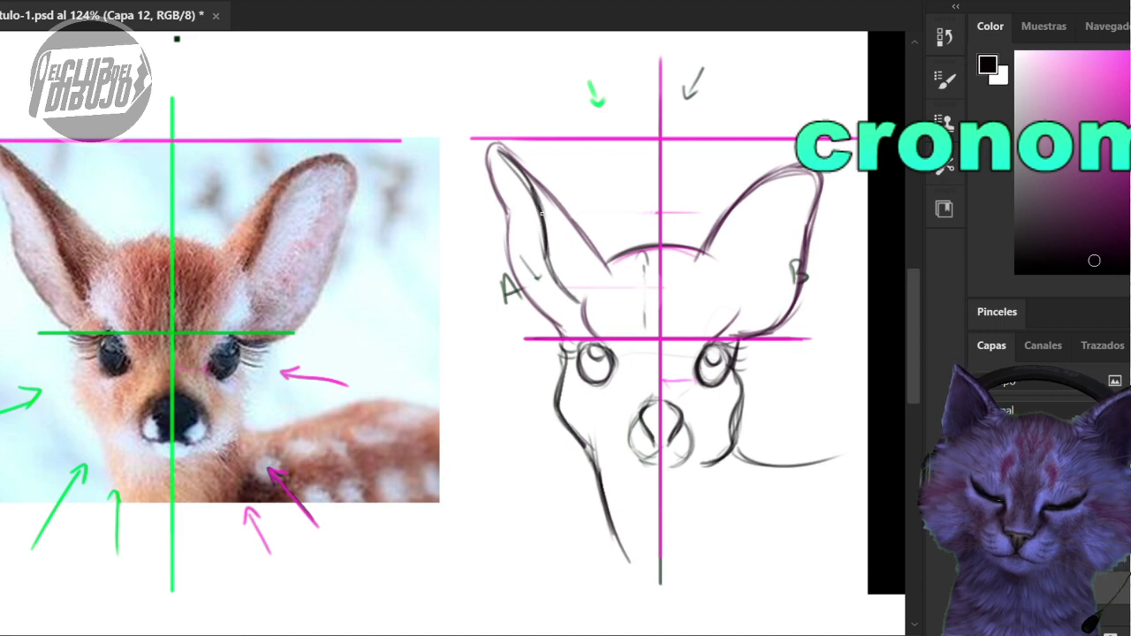
pyautogui.moveTo(534, 191); pyautogui.dragTo(578, 304)
pyautogui.moveTo(549, 252); pyautogui.dragTo(553, 269)
pyautogui.moveTo(511, 154); pyautogui.dragTo(544, 221)
pyautogui.moveTo(498, 190); pyautogui.dragTo(510, 228)
pyautogui.moveTo(485, 147)
pyautogui.mouseDown()
pyautogui.moveTo(507, 214)
pyautogui.moveTo(500, 195)
pyautogui.mouseUp()
pyautogui.moveTo(723, 269)
pyautogui.mouseDown()
pyautogui.moveTo(772, 169)
pyautogui.moveTo(720, 269)
pyautogui.moveTo(738, 301)
pyautogui.moveTo(734, 324)
pyautogui.mouseUp()
pyautogui.moveTo(595, 279)
pyautogui.mouseDown()
pyautogui.moveTo(575, 320)
pyautogui.moveTo(578, 311)
pyautogui.mouseUp()
# - Shade both eyes around their highlights, hatch the nose, and darken the muzzle contour below it
pyautogui.moveTo(581, 360); pyautogui.dragTo(608, 380)
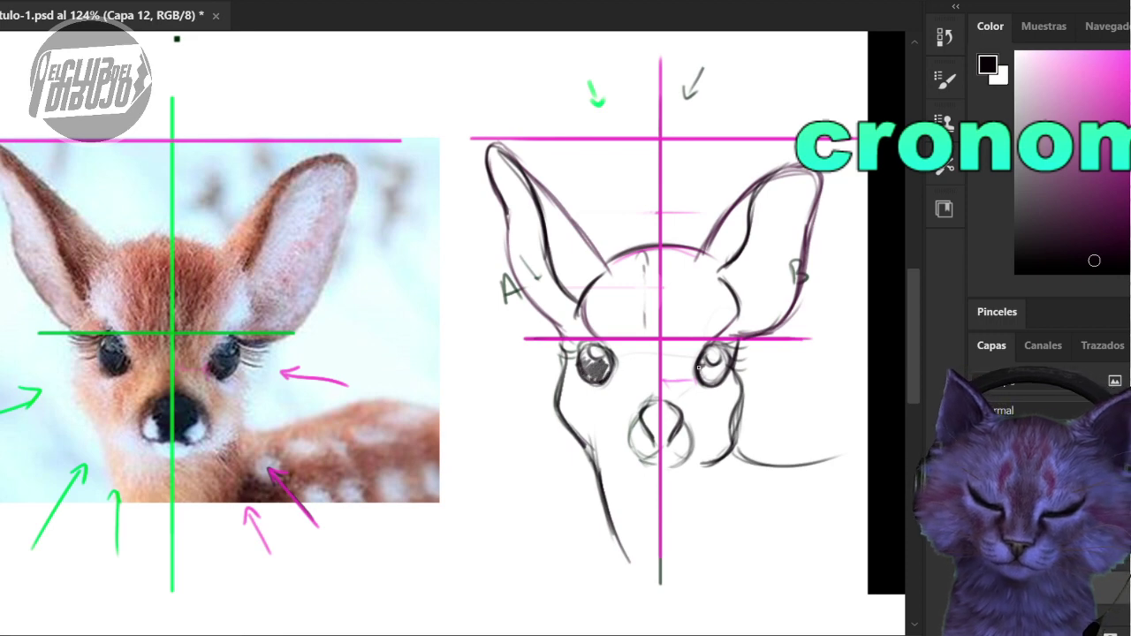
pyautogui.moveTo(698, 367); pyautogui.dragTo(729, 374)
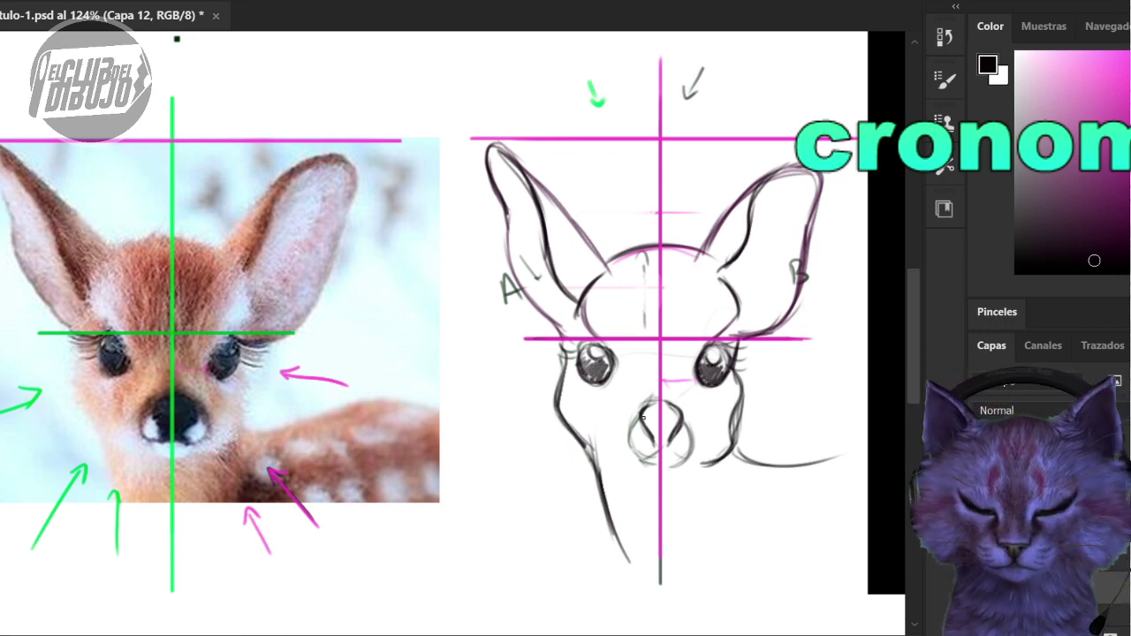
pyautogui.moveTo(642, 416)
pyautogui.mouseDown()
pyautogui.moveTo(674, 421)
pyautogui.moveTo(660, 442)
pyautogui.moveTo(662, 432)
pyautogui.moveTo(633, 444)
pyautogui.moveTo(669, 461)
pyautogui.mouseUp()
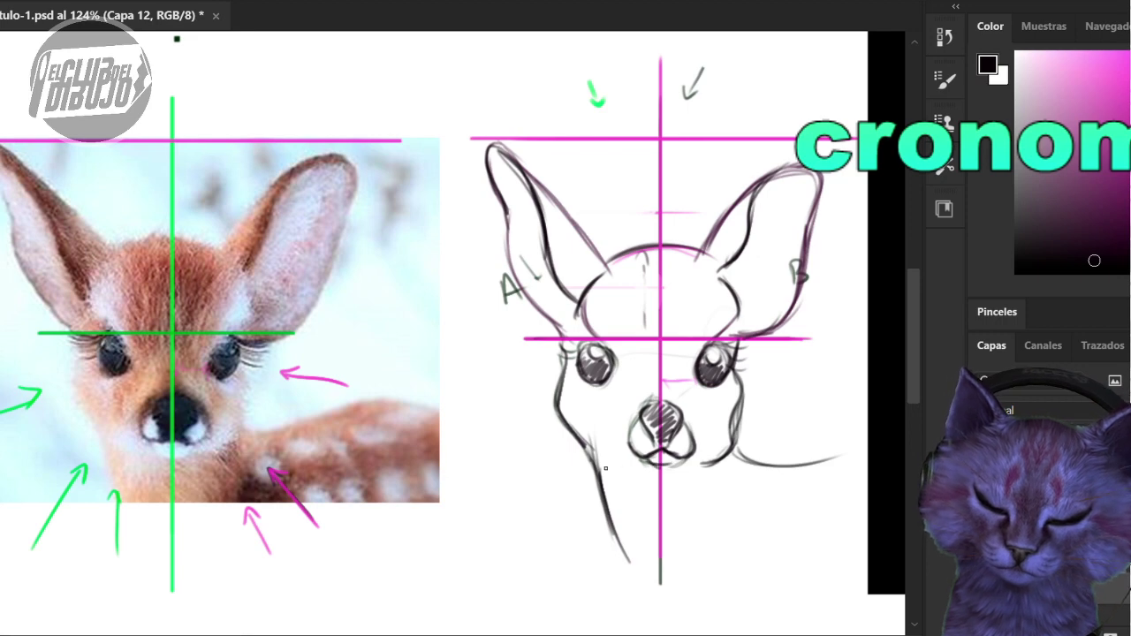
# - Close the jaw with a dark curve joining both cheeks and add light fur strokes on the neck and chest
pyautogui.moveTo(590, 448)
pyautogui.mouseDown()
pyautogui.moveTo(638, 468)
pyautogui.moveTo(685, 467)
pyautogui.moveTo(729, 438)
pyautogui.moveTo(712, 455)
pyautogui.moveTo(737, 403)
pyautogui.moveTo(749, 409)
pyautogui.mouseUp()
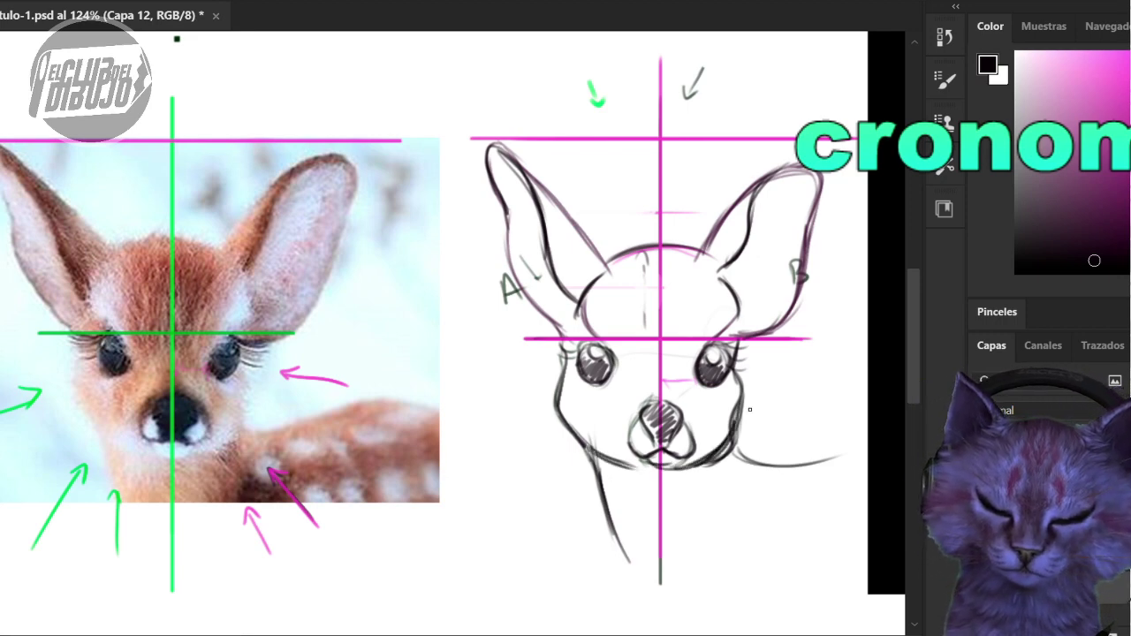
pyautogui.moveTo(608, 483)
pyautogui.mouseDown()
pyautogui.moveTo(631, 506)
pyautogui.moveTo(718, 472)
pyautogui.mouseUp()
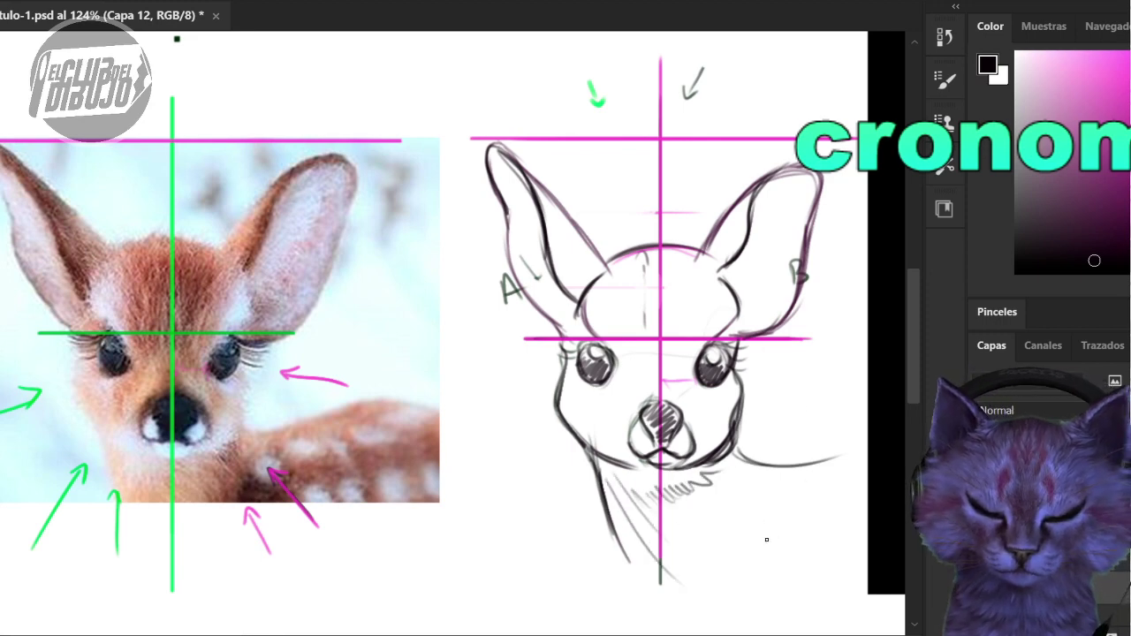
pyautogui.moveTo(725, 520); pyautogui.dragTo(747, 536)
pyautogui.moveTo(749, 477); pyautogui.dragTo(765, 473)
pyautogui.moveTo(740, 436); pyautogui.dragTo(741, 344)
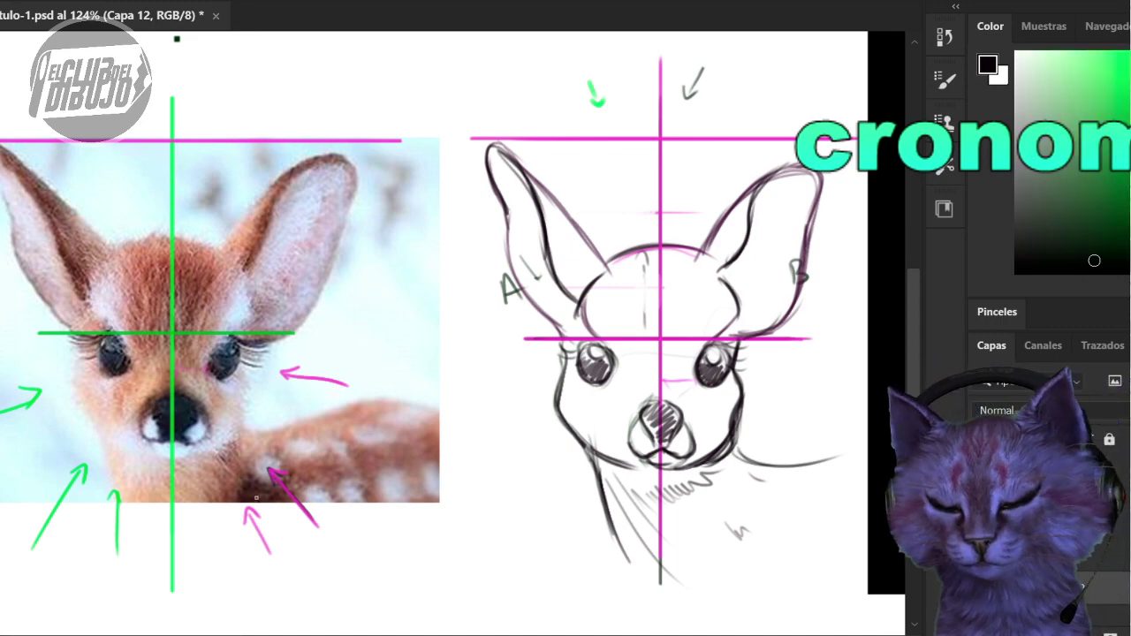
# - Erase the magenta and green arrows around the reference photo until only faint traces remain
pyautogui.press('e')
pyautogui.moveTo(311, 514)
pyautogui.mouseDown()
pyautogui.moveTo(267, 475)
pyautogui.moveTo(257, 537)
pyautogui.moveTo(312, 552)
pyautogui.moveTo(282, 447)
pyautogui.moveTo(286, 377)
pyautogui.moveTo(303, 406)
pyautogui.mouseUp()
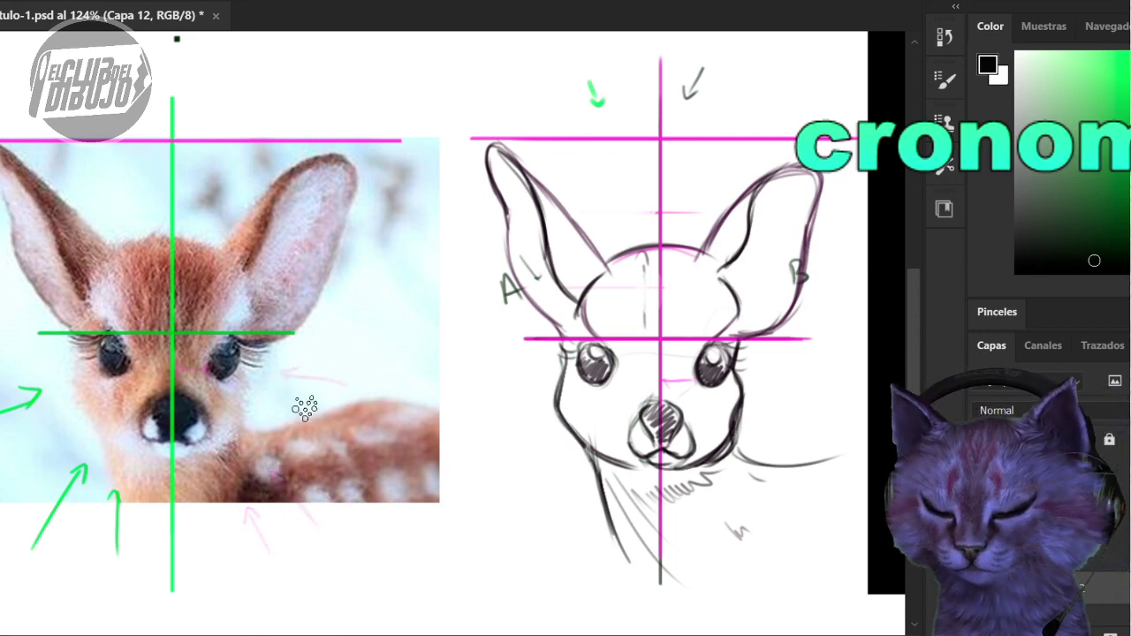
pyautogui.moveTo(112, 582)
pyautogui.mouseDown()
pyautogui.moveTo(119, 503)
pyautogui.moveTo(47, 557)
pyautogui.moveTo(54, 400)
pyautogui.moveTo(13, 396)
pyautogui.mouseUp()
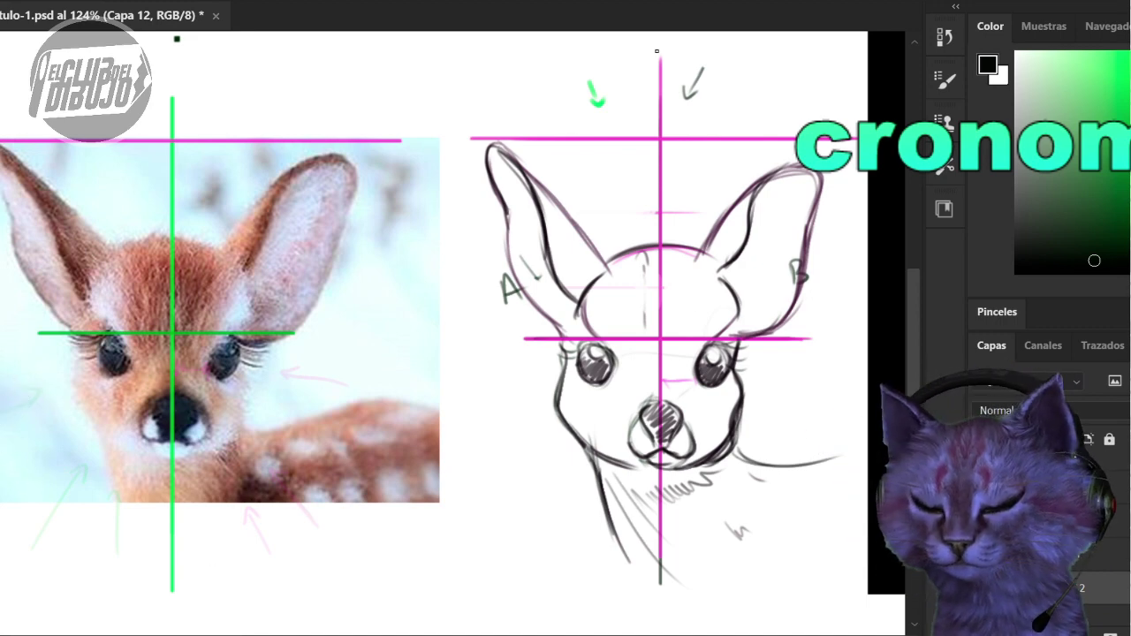
# - Retrace the vertical axes of both the reference photo and the sketch in orange
pyautogui.click(1126, 68)
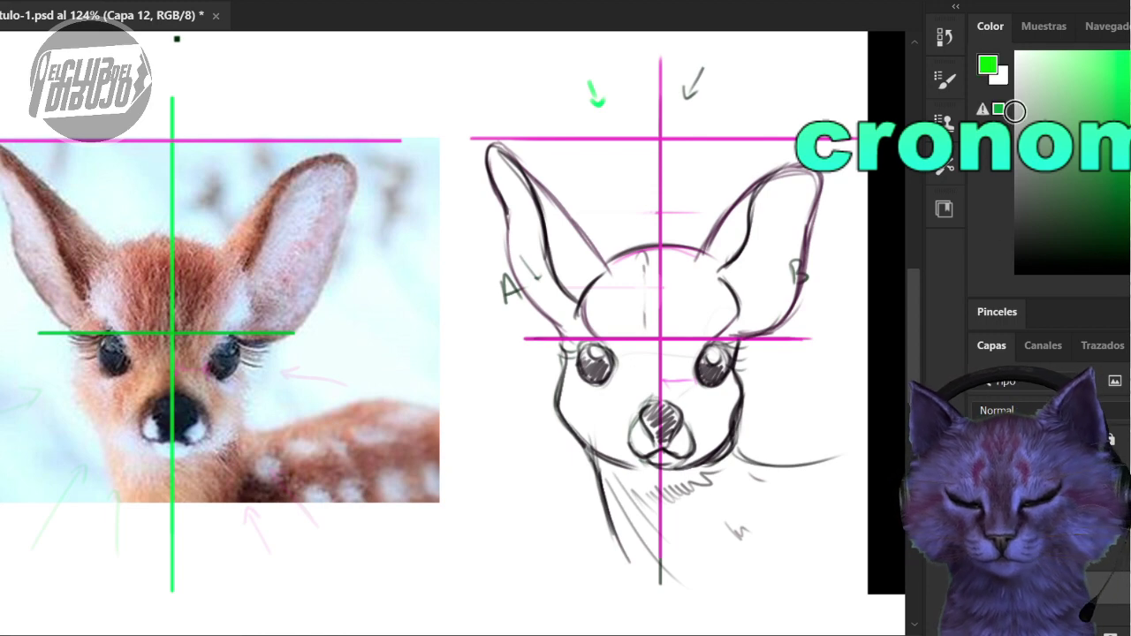
pyautogui.click(1128, 89)
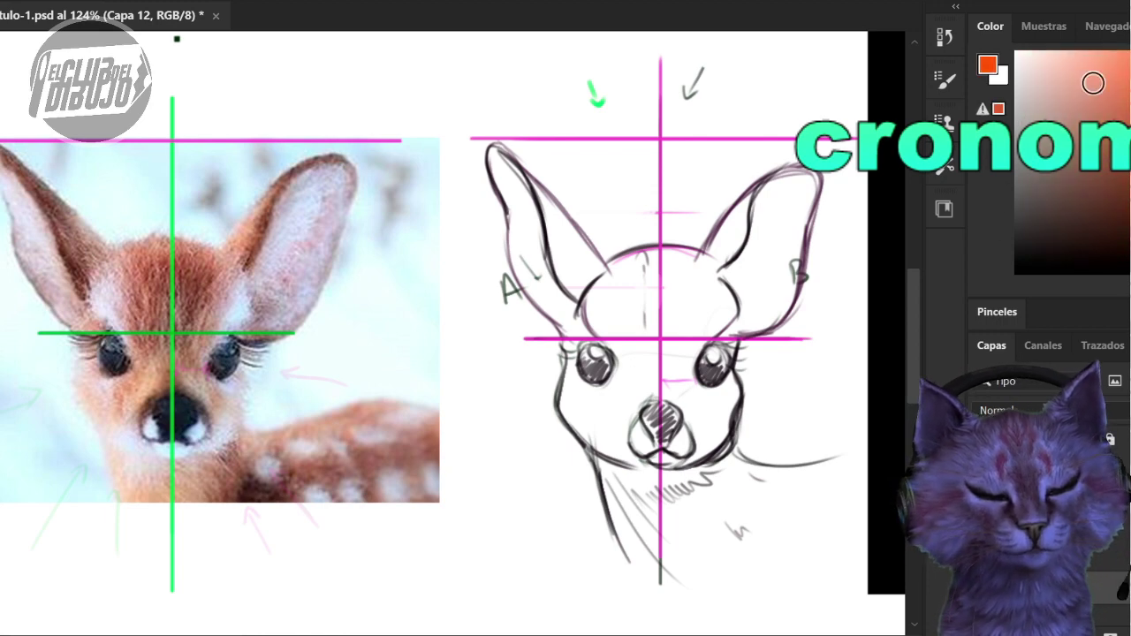
pyautogui.moveTo(172, 99); pyautogui.dragTo(173, 588)
pyautogui.moveTo(173, 233); pyautogui.dragTo(172, 88)
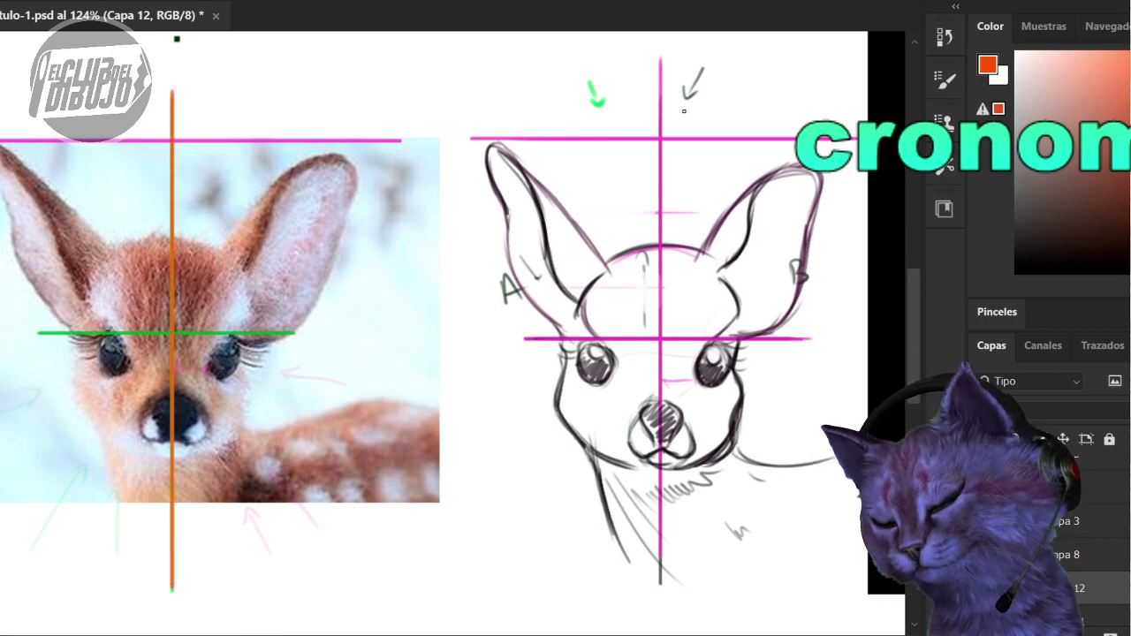
pyautogui.moveTo(660, 85); pyautogui.dragTo(660, 566)
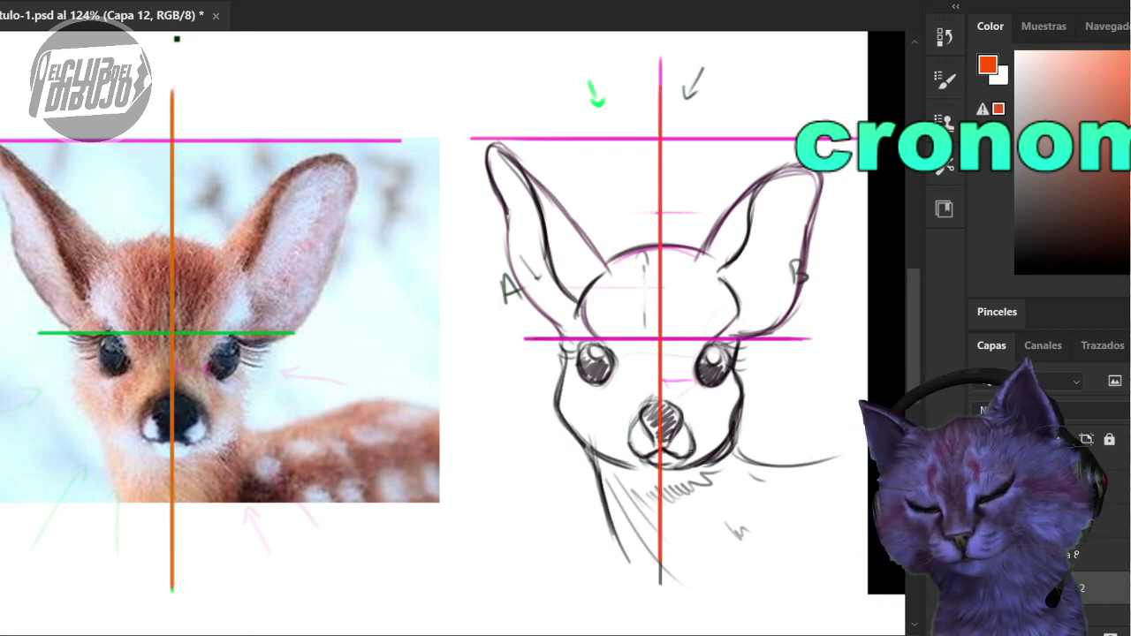
pyautogui.moveTo(660, 335); pyautogui.dragTo(660, 101)
# - Retrace the horizontal eye-level axes of both the reference photo and the sketch in blue
pyautogui.moveTo(1130, 86); pyautogui.dragTo(1130, 117)
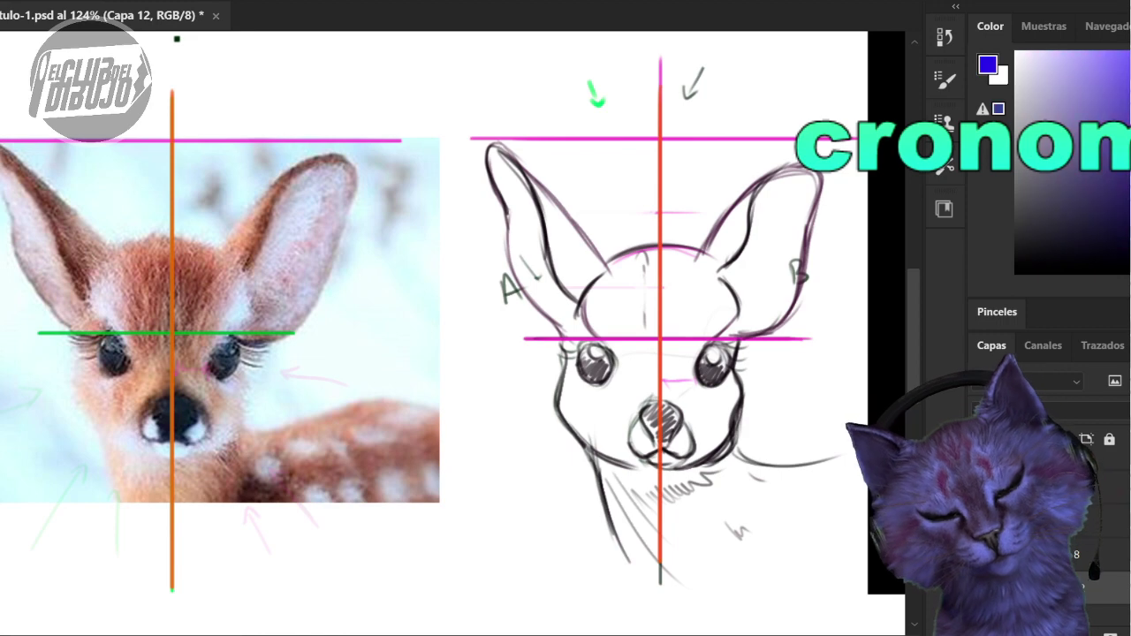
pyautogui.click(1130, 77)
pyautogui.moveTo(294, 332)
pyautogui.mouseDown()
pyautogui.moveTo(31, 332)
pyautogui.moveTo(348, 332)
pyautogui.mouseUp()
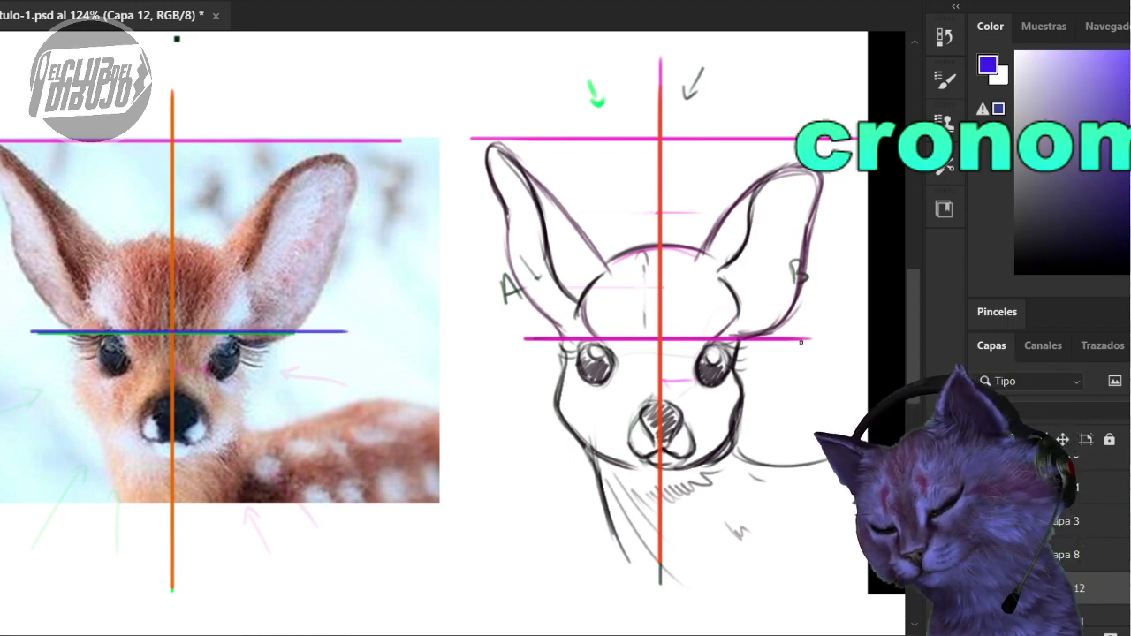
pyautogui.moveTo(801, 341); pyautogui.dragTo(509, 340)
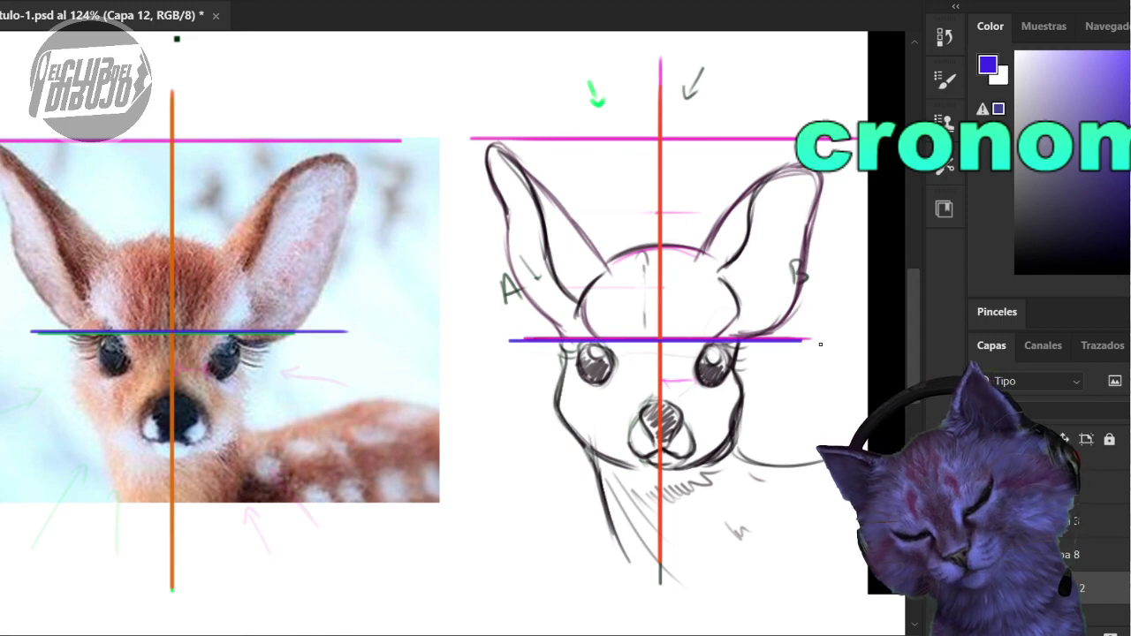
# - Retrace the ear-height guide lines above the sketch and across the reference photo in a lighter violet-blue
pyautogui.click(1125, 62)
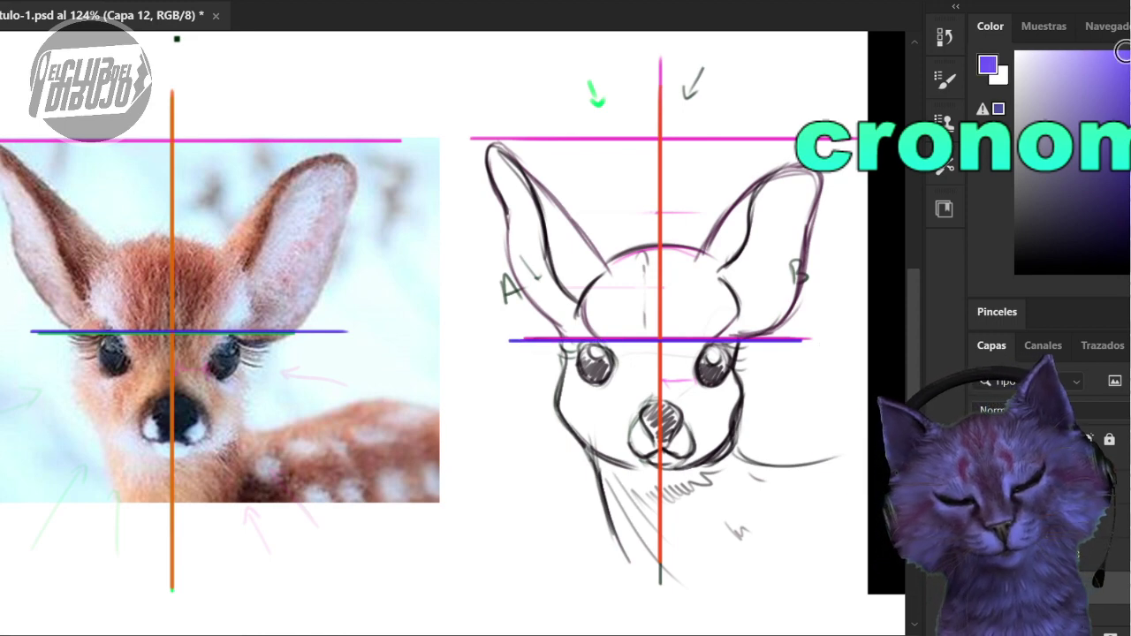
pyautogui.moveTo(835, 141); pyautogui.dragTo(453, 141)
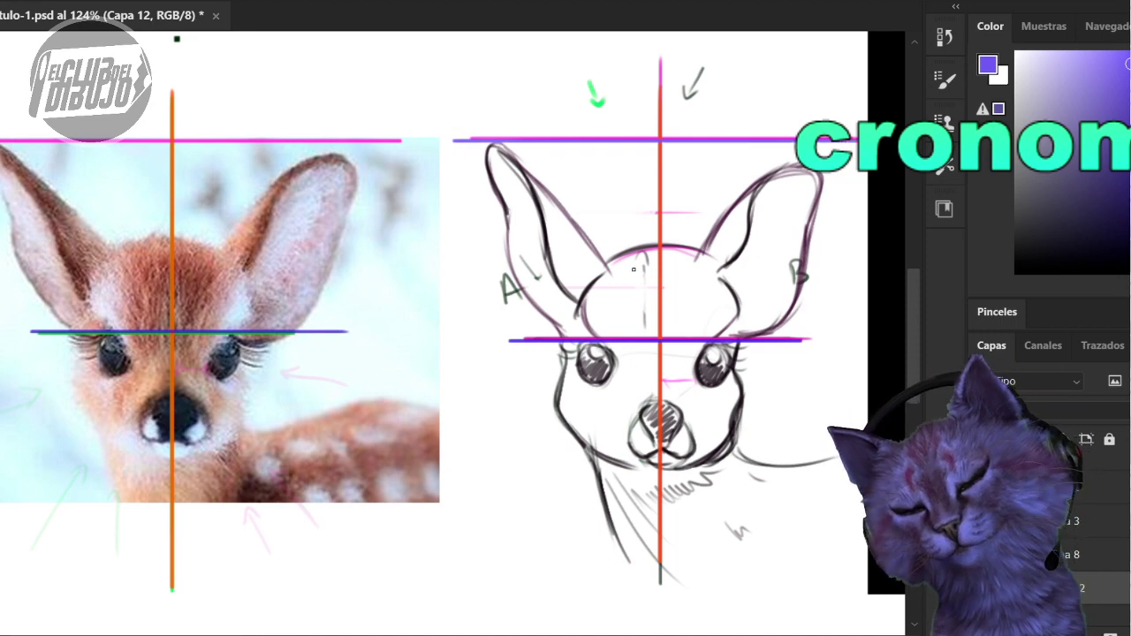
pyautogui.moveTo(369, 139); pyautogui.dragTo(2, 140)
pyautogui.moveTo(369, 140); pyautogui.dragTo(403, 140)
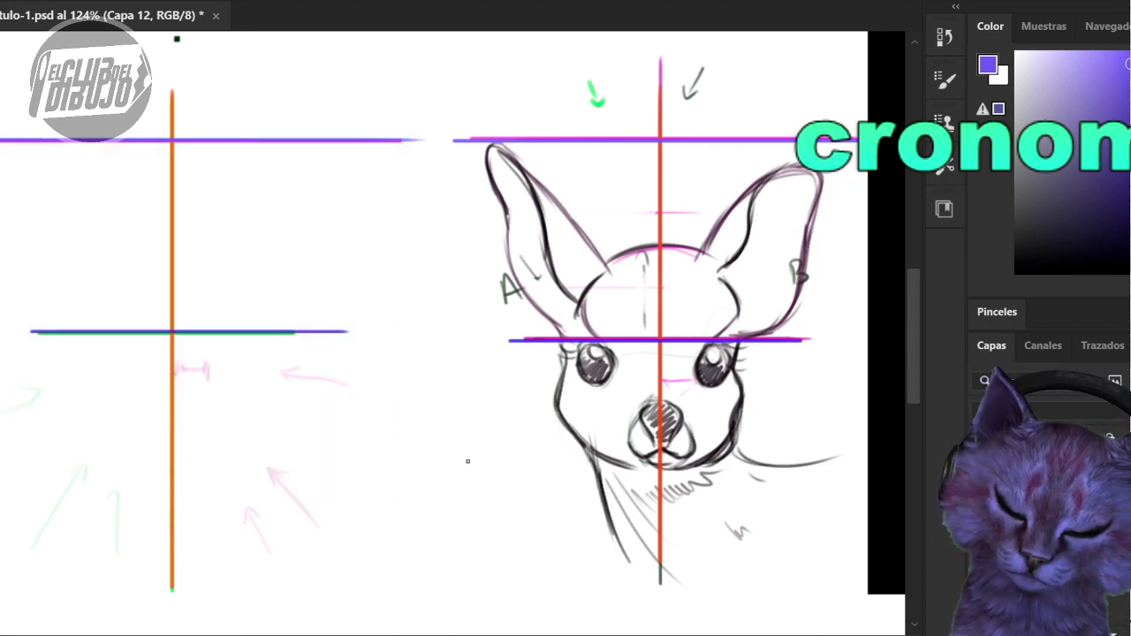
# - Paste the husky photo over the empty reference area beside the fawn sketch and hide the fawn drawing with its guide lines
pyautogui.moveTo(280, 394); pyautogui.dragTo(548, 441)
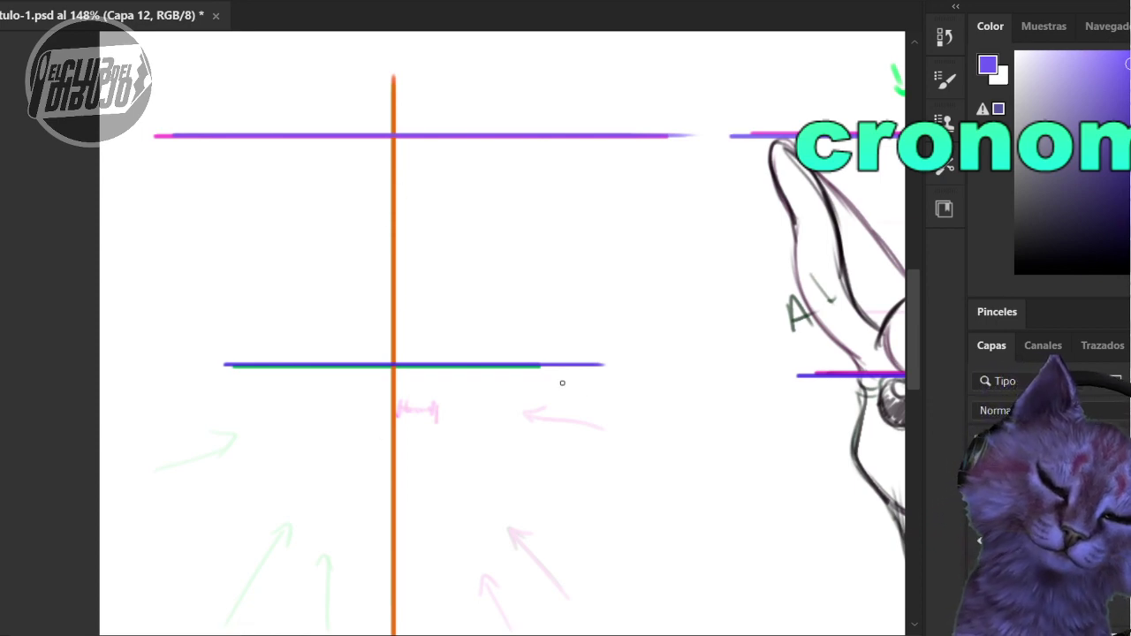
pyautogui.moveTo(677, 432)
pyautogui.mouseDown()
pyautogui.moveTo(613, 460)
pyautogui.moveTo(456, 457)
pyautogui.moveTo(523, 442)
pyautogui.mouseUp()
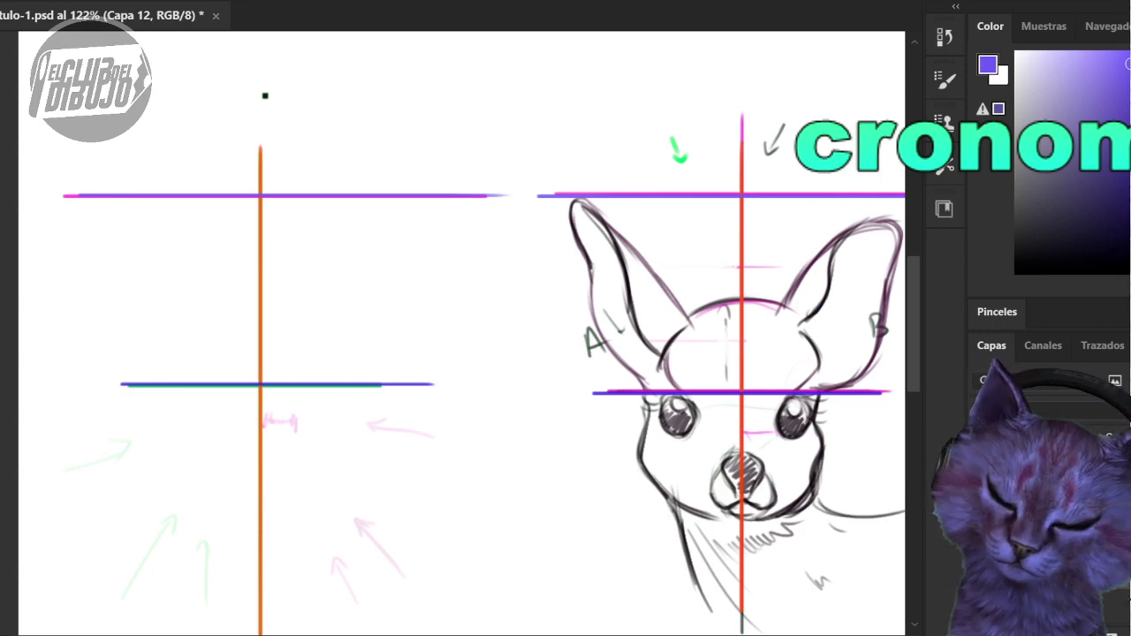
pyautogui.hotkey('ctrl', 't')
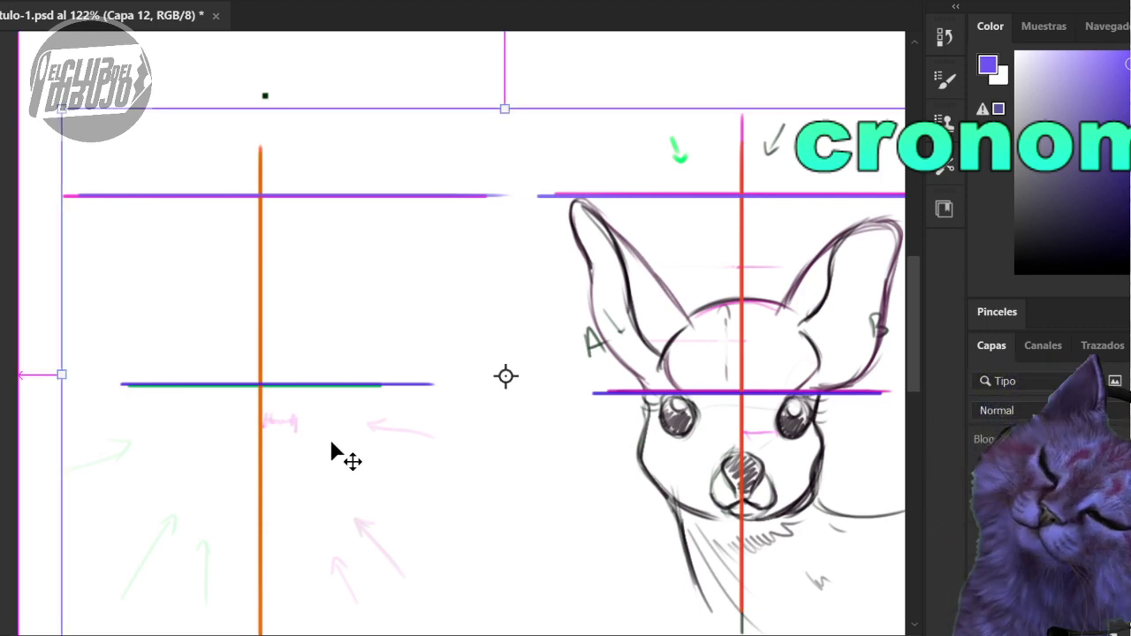
pyautogui.press('Return')
pyautogui.hotkey('ctrl', 'v')
pyautogui.moveTo(371, 459); pyautogui.dragTo(224, 498)
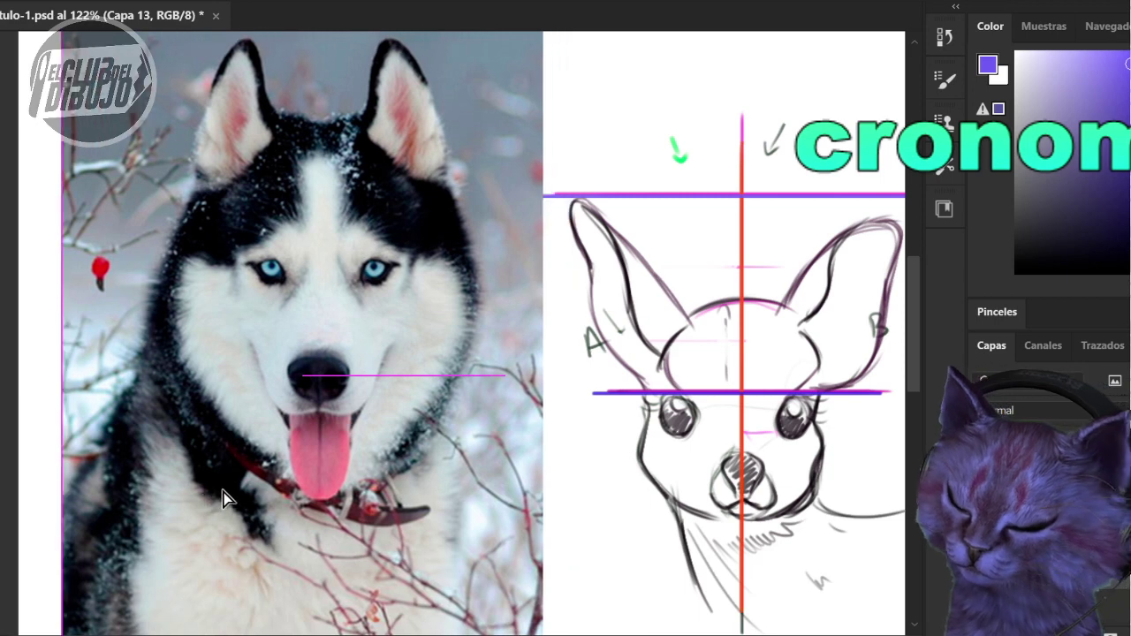
pyautogui.hotkey('ctrl', 't')
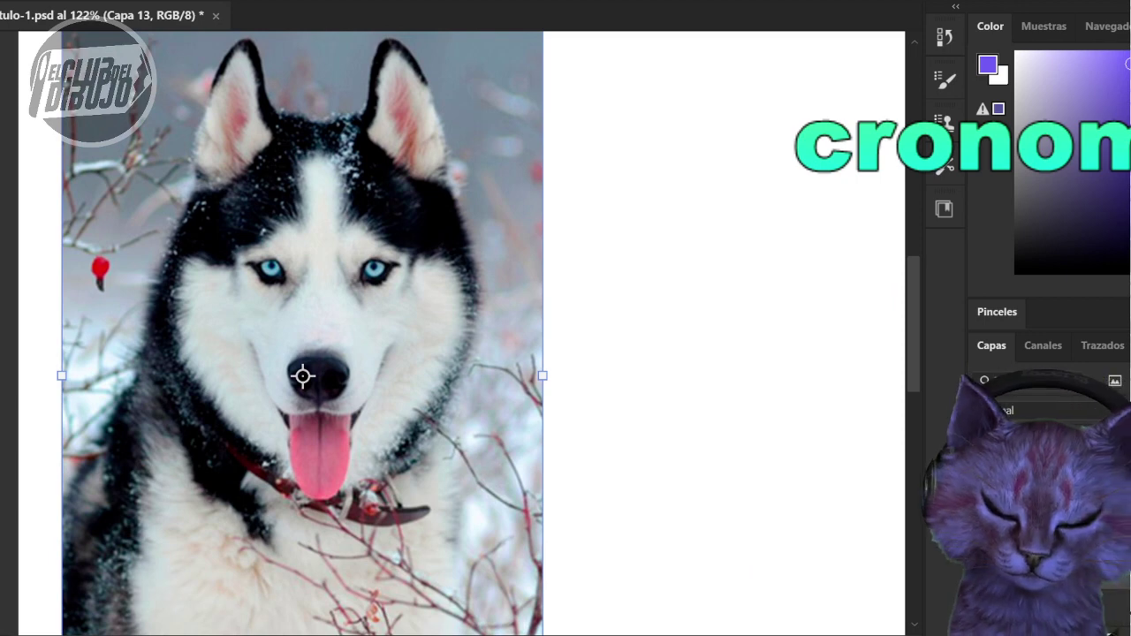
# - Add a new layer and draw a mint-green vertical axis through the centre of the husky's forehead, nose and tongue
pyautogui.moveTo(1128, 64)
pyautogui.mouseDown()
pyautogui.moveTo(1118, 81)
pyautogui.moveTo(1103, 62)
pyautogui.mouseUp()
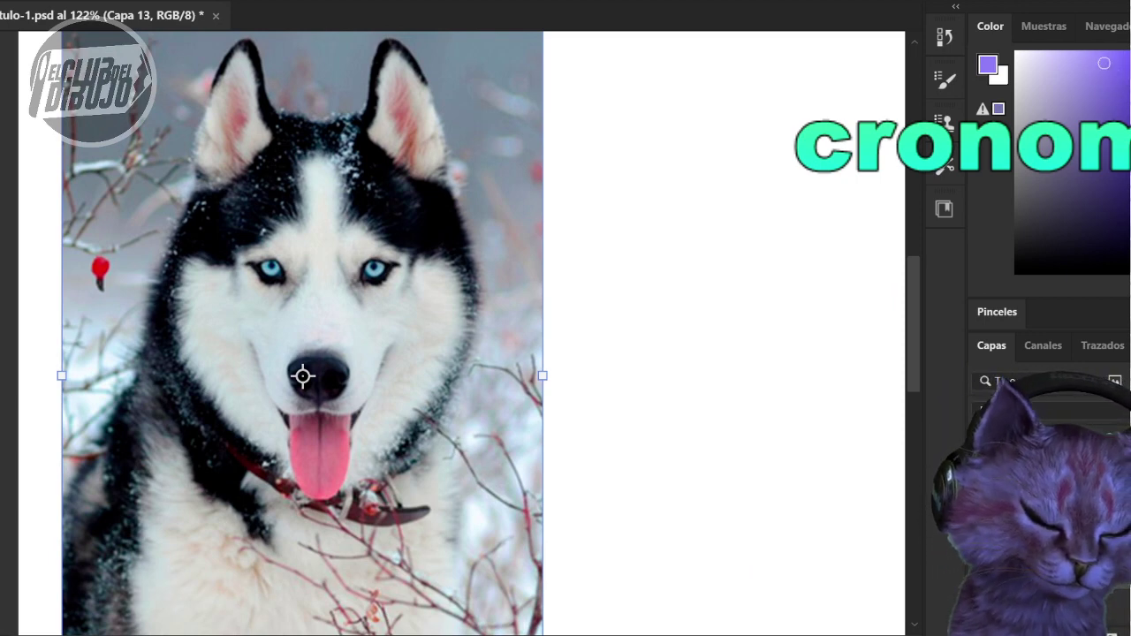
pyautogui.hotkey('ctrl', 'alt', 'shift', 'n')
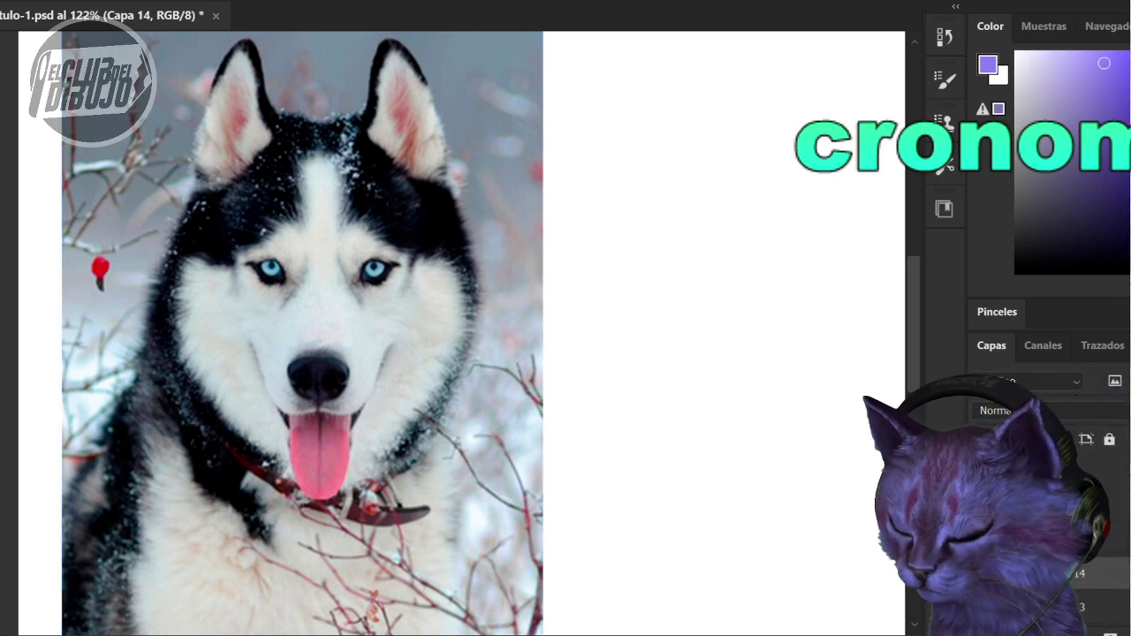
pyautogui.moveTo(403, 439); pyautogui.dragTo(424, 457)
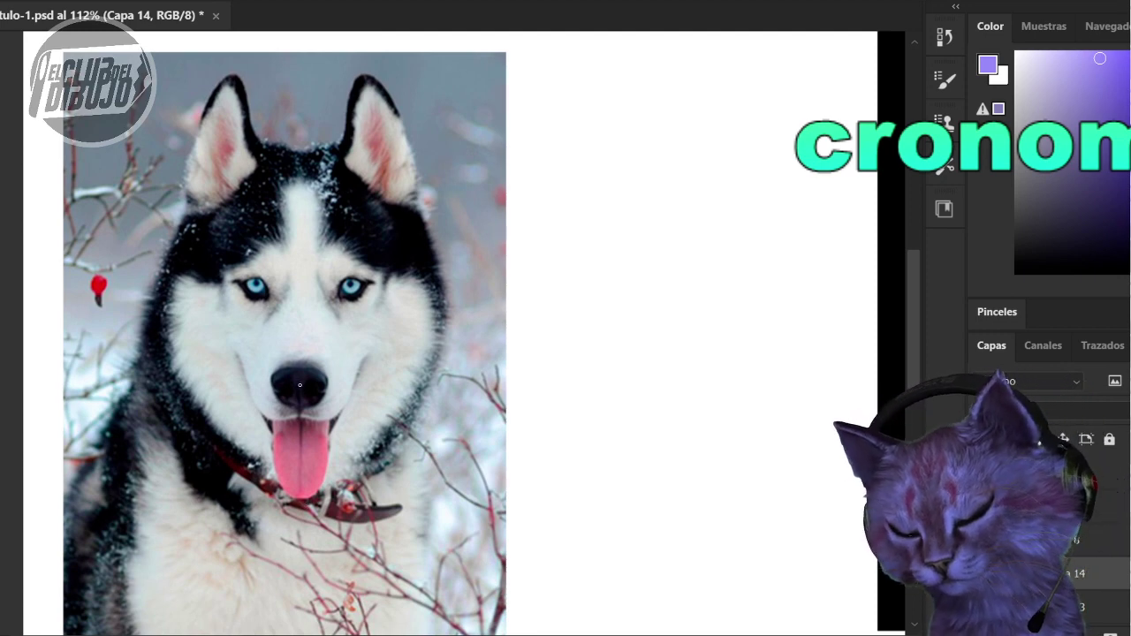
pyautogui.moveTo(299, 379)
pyautogui.mouseDown()
pyautogui.moveTo(299, 56)
pyautogui.moveTo(301, 597)
pyautogui.mouseUp()
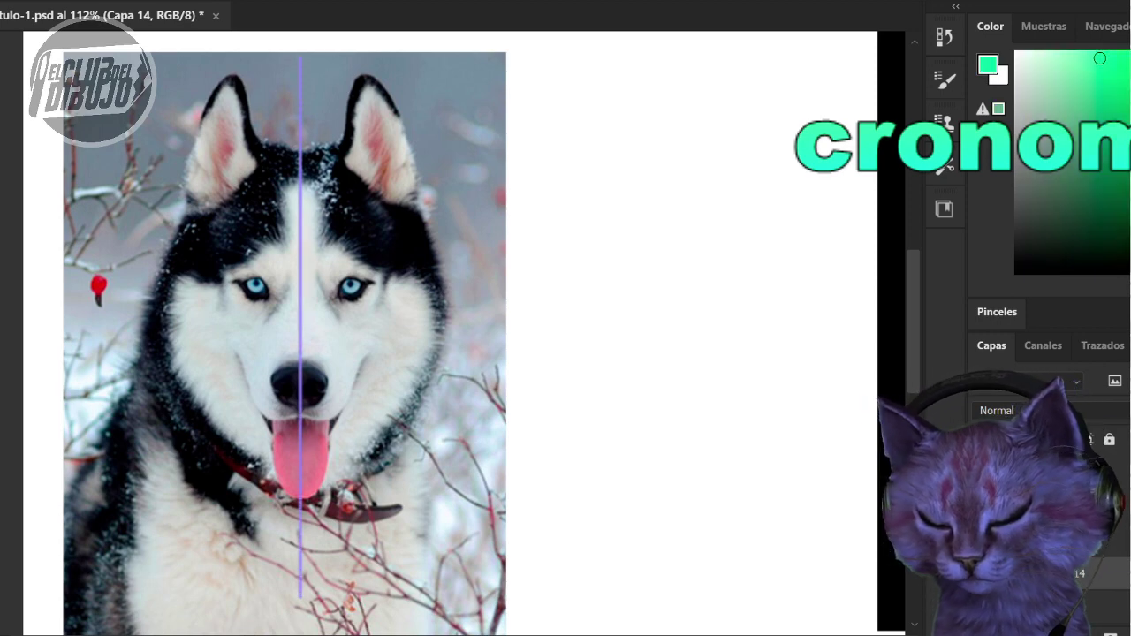
pyautogui.moveTo(300, 60)
pyautogui.mouseDown()
pyautogui.moveTo(319, 188)
pyautogui.moveTo(300, 389)
pyautogui.moveTo(311, 603)
pyautogui.moveTo(300, 44)
pyautogui.mouseUp()
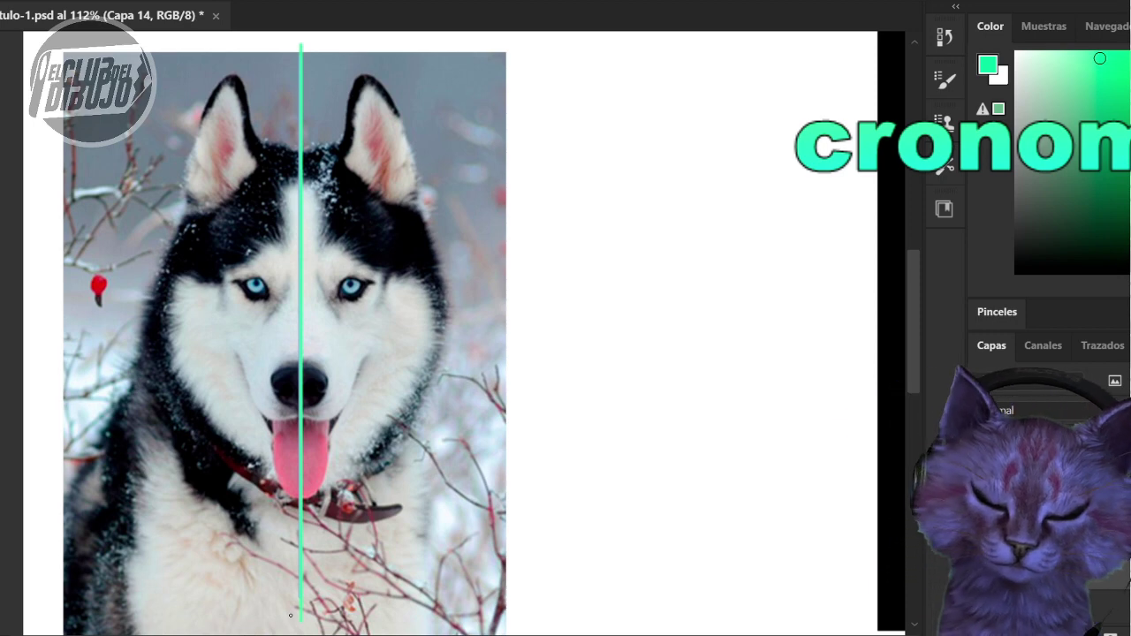
# - Draw a crimson horizontal axis just above the husky's eyes and a small cross in the blank area beside the photo
pyautogui.moveTo(1130, 97); pyautogui.dragTo(1130, 63)
pyautogui.click(1129, 72)
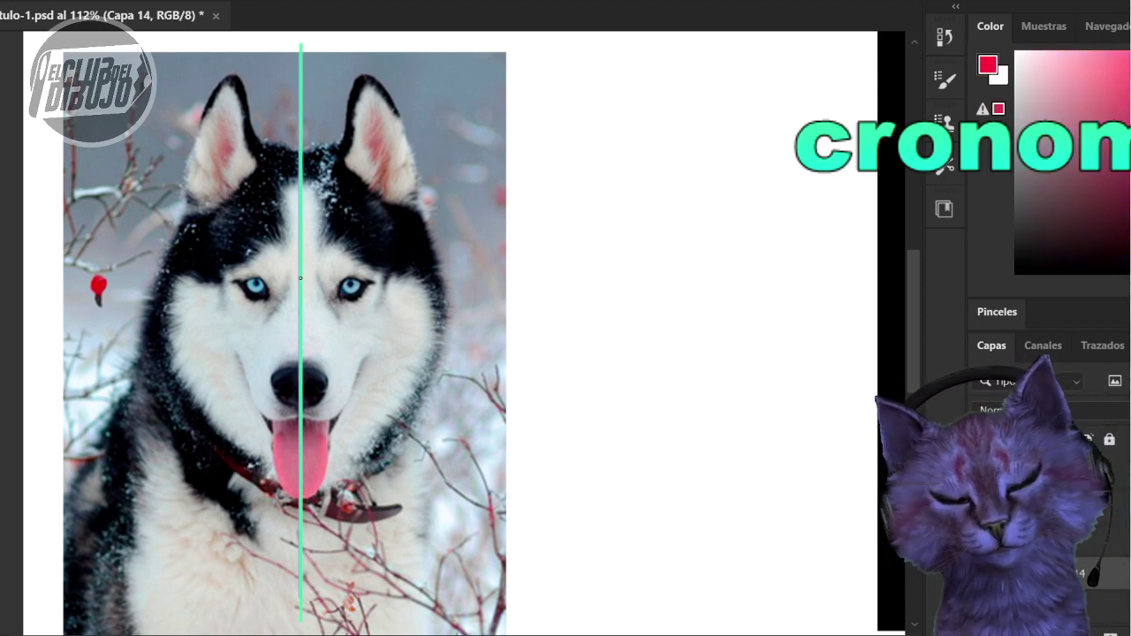
pyautogui.moveTo(301, 277); pyautogui.dragTo(130, 270)
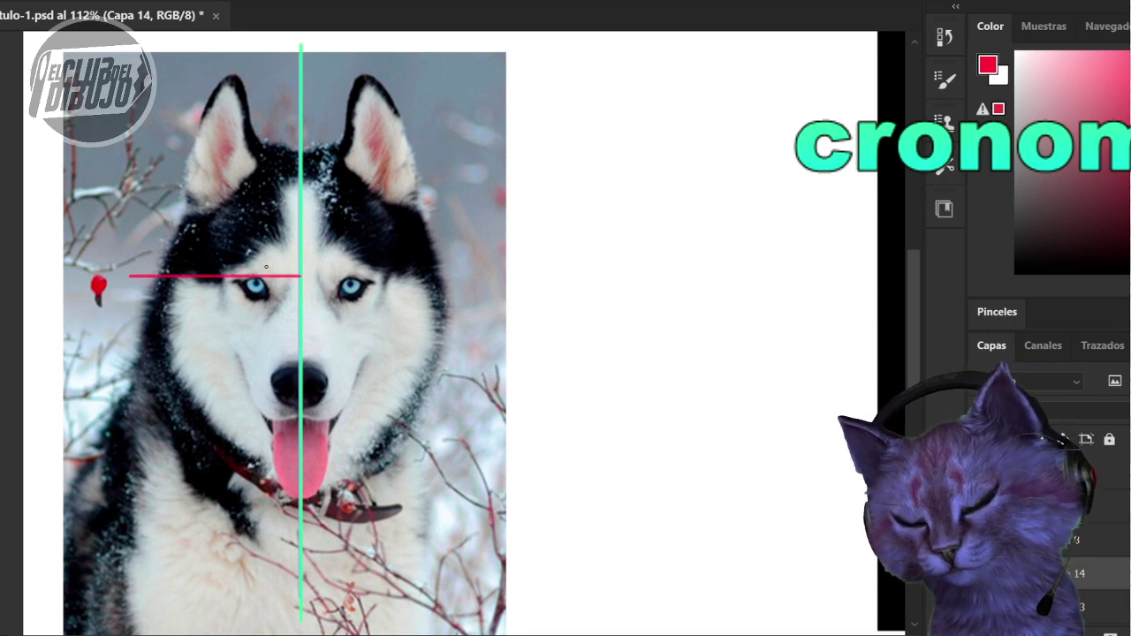
pyautogui.moveTo(300, 276); pyautogui.dragTo(497, 276)
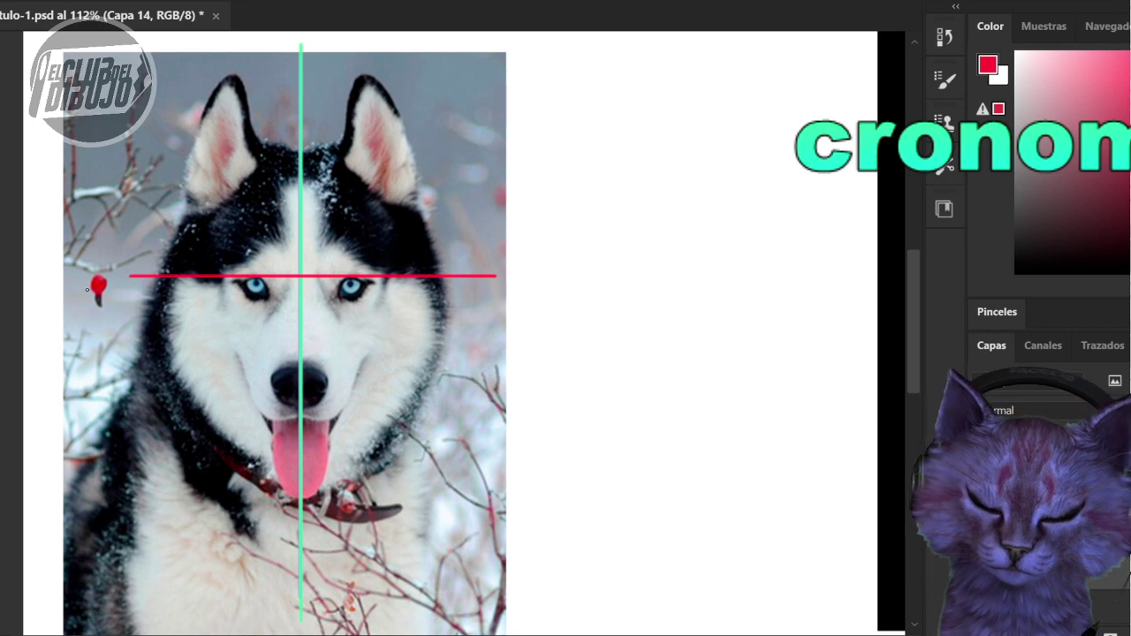
pyautogui.moveTo(554, 80)
pyautogui.mouseDown()
pyautogui.moveTo(552, 132)
pyautogui.moveTo(575, 108)
pyautogui.mouseUp()
# - Draw a magenta guide line across the tips of the husky's ears and retrace the small cross in magenta
pyautogui.click(1130, 88)
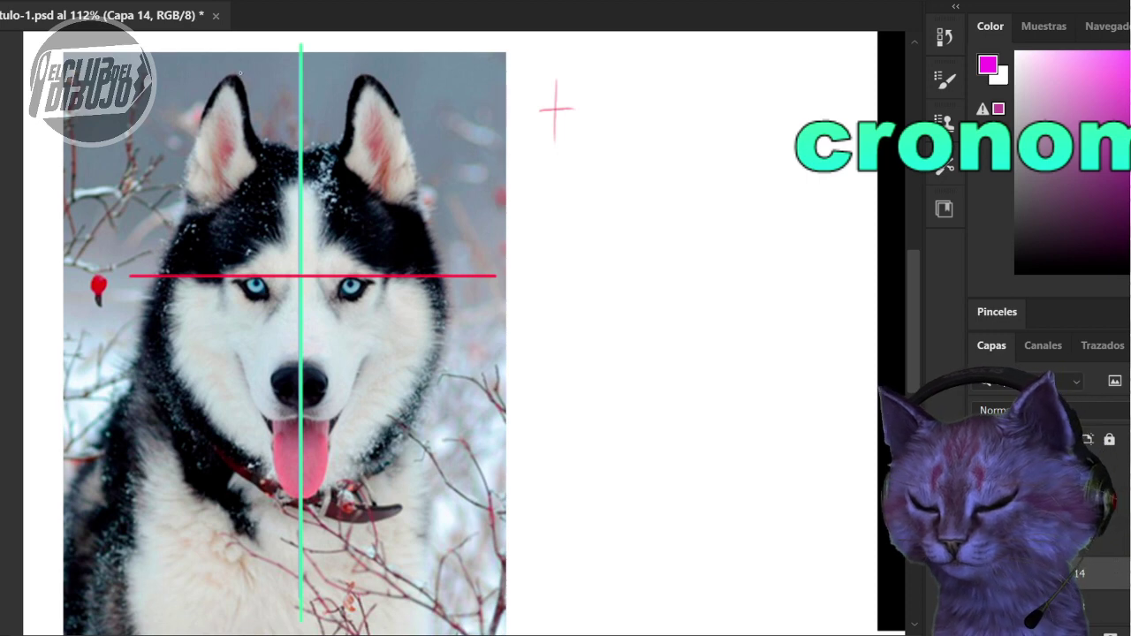
pyautogui.moveTo(239, 73)
pyautogui.mouseDown()
pyautogui.moveTo(175, 67)
pyautogui.moveTo(501, 71)
pyautogui.mouseUp()
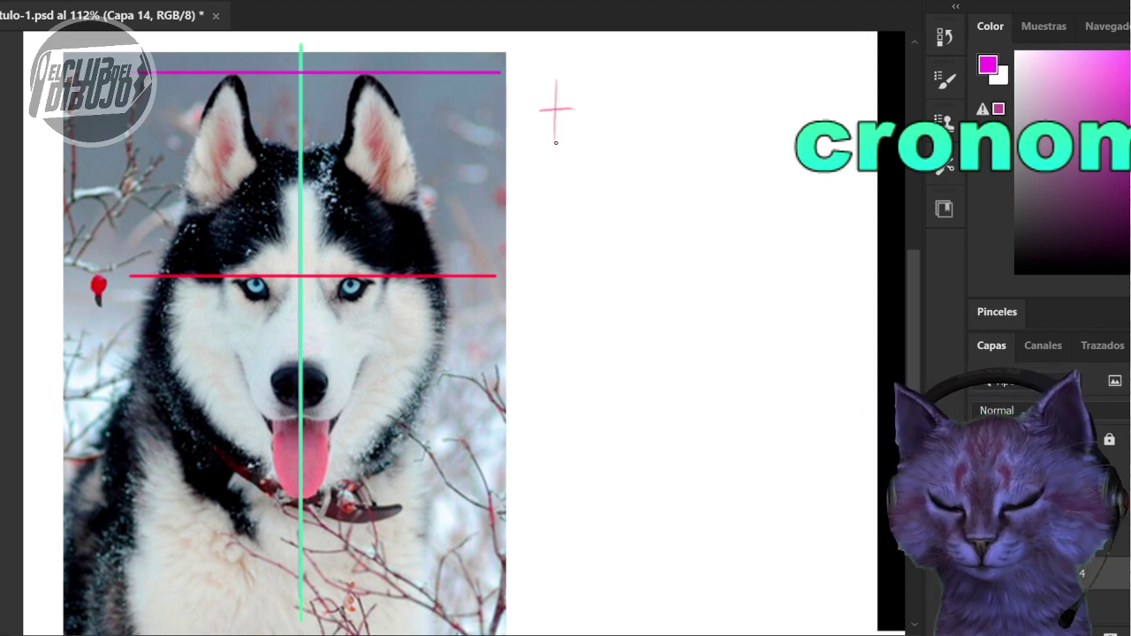
pyautogui.moveTo(555, 62)
pyautogui.mouseDown()
pyautogui.moveTo(555, 143)
pyautogui.moveTo(589, 106)
pyautogui.mouseUp()
# - Sketch magenta vertical and horizontal axes in the blank drawing area, with two short crossing marks above the horizontal one
pyautogui.moveTo(681, 197); pyautogui.dragTo(681, 492)
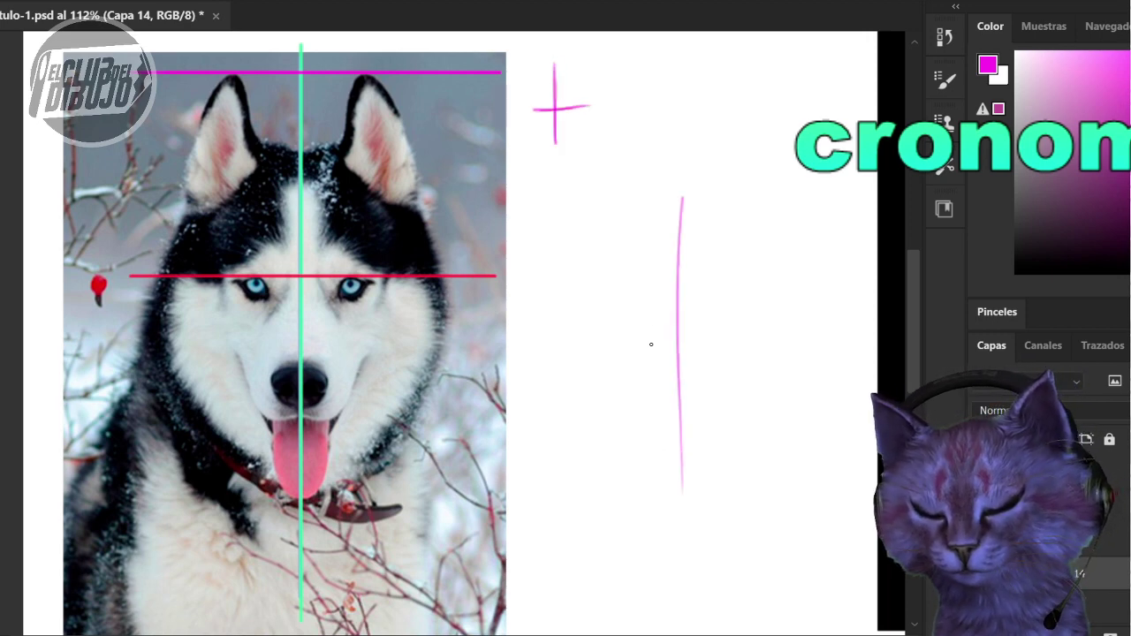
pyautogui.moveTo(594, 330)
pyautogui.mouseDown()
pyautogui.moveTo(752, 346)
pyautogui.moveTo(779, 348)
pyautogui.mouseUp()
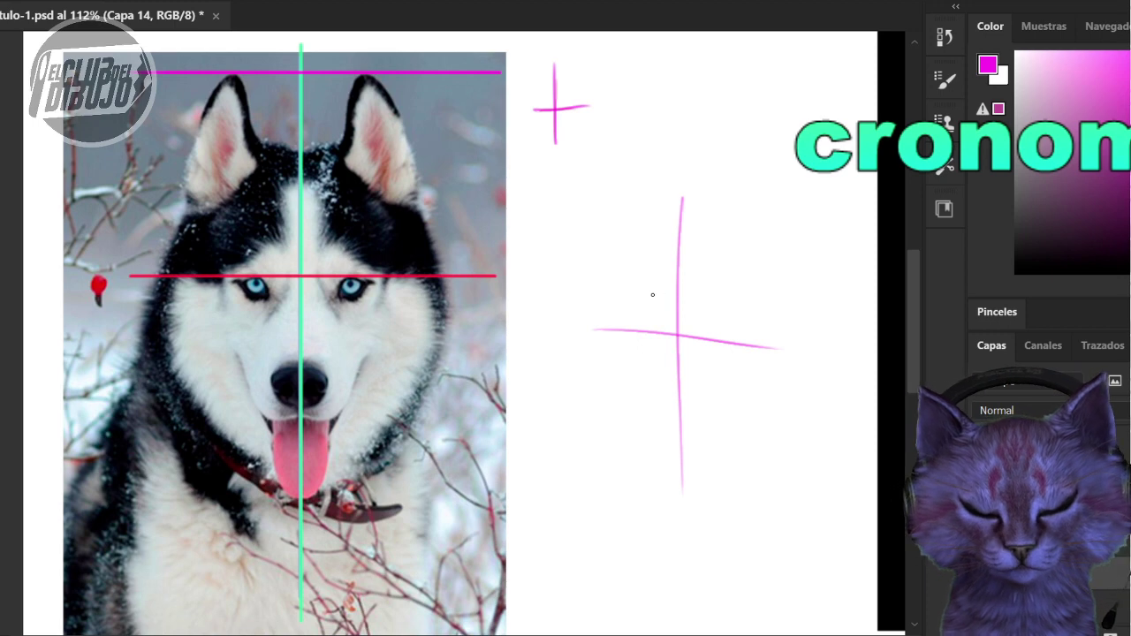
pyautogui.moveTo(651, 296); pyautogui.dragTo(731, 301)
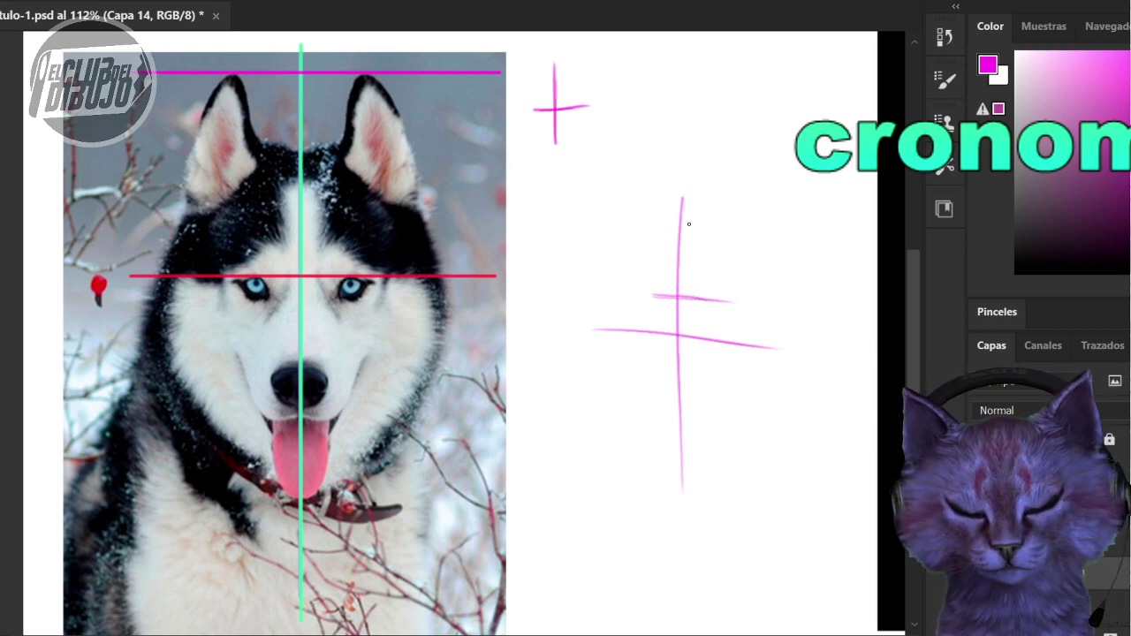
pyautogui.moveTo(645, 224); pyautogui.dragTo(729, 225)
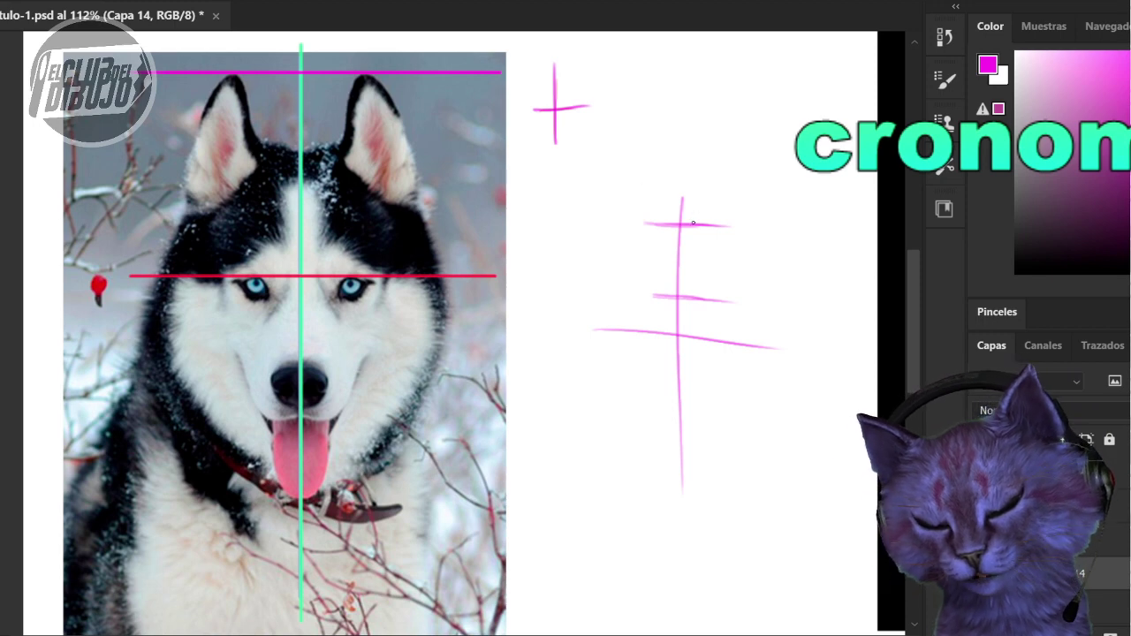
# - Fade the sketch's middle mark and upper axis, then retrace the vertical axis, eye-level axis and ear-height mark in dark purple
pyautogui.press('e')
pyautogui.moveTo(676, 346)
pyautogui.mouseDown()
pyautogui.moveTo(670, 285)
pyautogui.moveTo(677, 337)
pyautogui.moveTo(689, 208)
pyautogui.moveTo(664, 313)
pyautogui.moveTo(719, 305)
pyautogui.mouseUp()
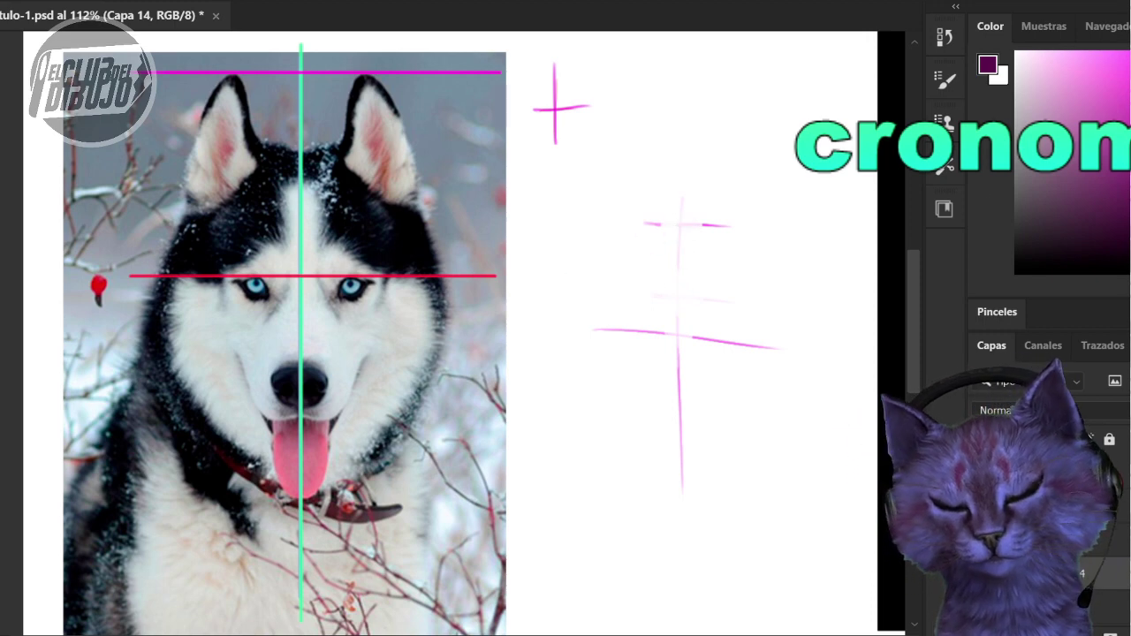
pyautogui.moveTo(677, 226); pyautogui.dragTo(678, 406)
pyautogui.moveTo(676, 449); pyautogui.dragTo(676, 455)
pyautogui.moveTo(618, 330)
pyautogui.mouseDown()
pyautogui.moveTo(777, 331)
pyautogui.moveTo(612, 337)
pyautogui.moveTo(678, 334)
pyautogui.mouseUp()
pyautogui.moveTo(677, 238); pyautogui.dragTo(682, 493)
pyautogui.moveTo(633, 224)
pyautogui.mouseDown()
pyautogui.moveTo(717, 225)
pyautogui.moveTo(677, 196)
pyautogui.mouseUp()
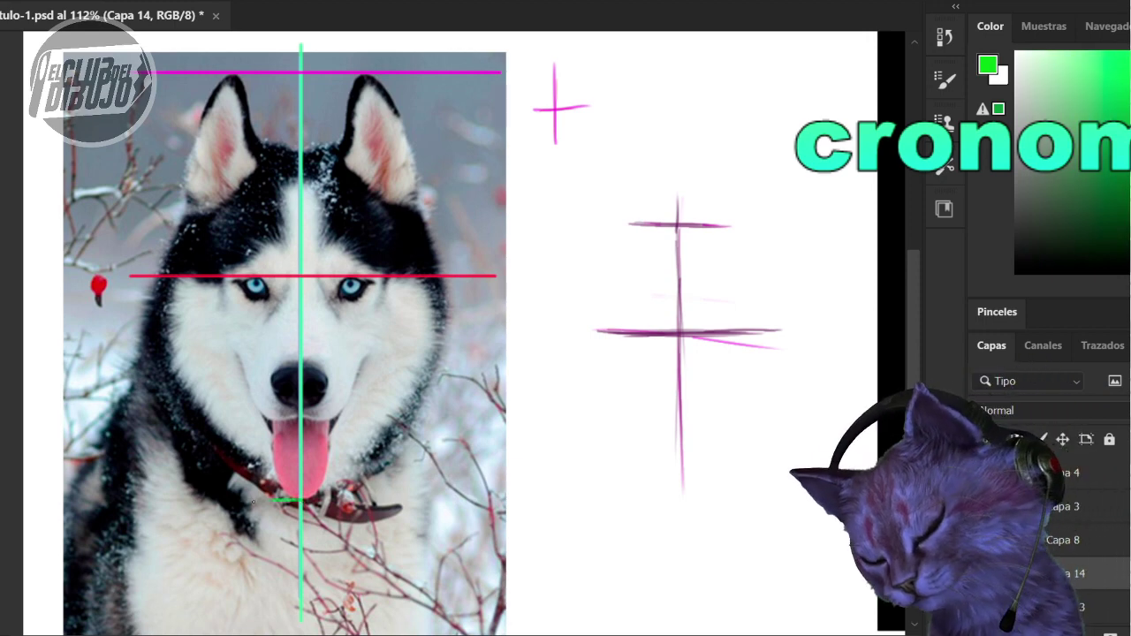
# - Draw green guide lines just below the husky's tongue on the photo and at the matching height on the sketch
pyautogui.moveTo(114, 499); pyautogui.dragTo(468, 500)
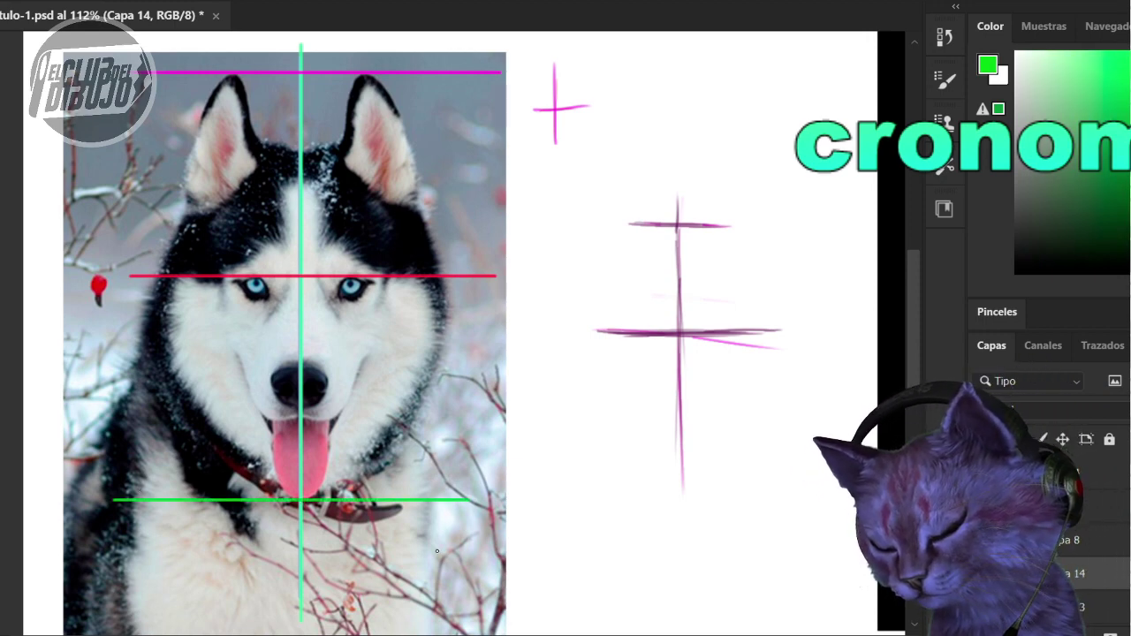
pyautogui.click(1108, 142)
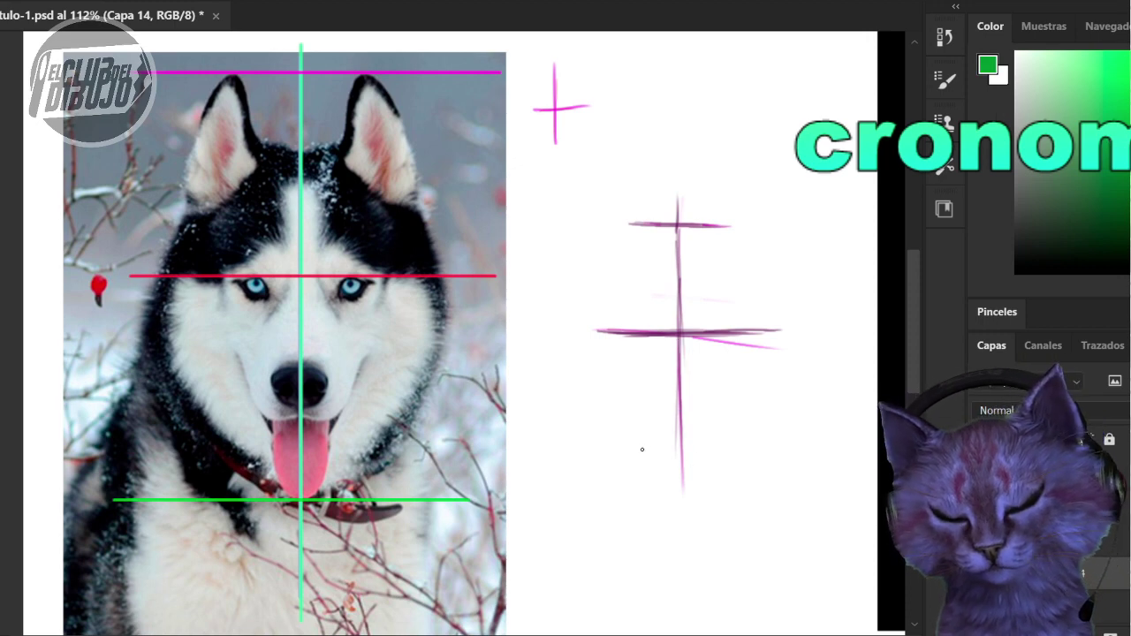
pyautogui.moveTo(642, 449)
pyautogui.mouseDown()
pyautogui.moveTo(733, 448)
pyautogui.moveTo(678, 446)
pyautogui.mouseUp()
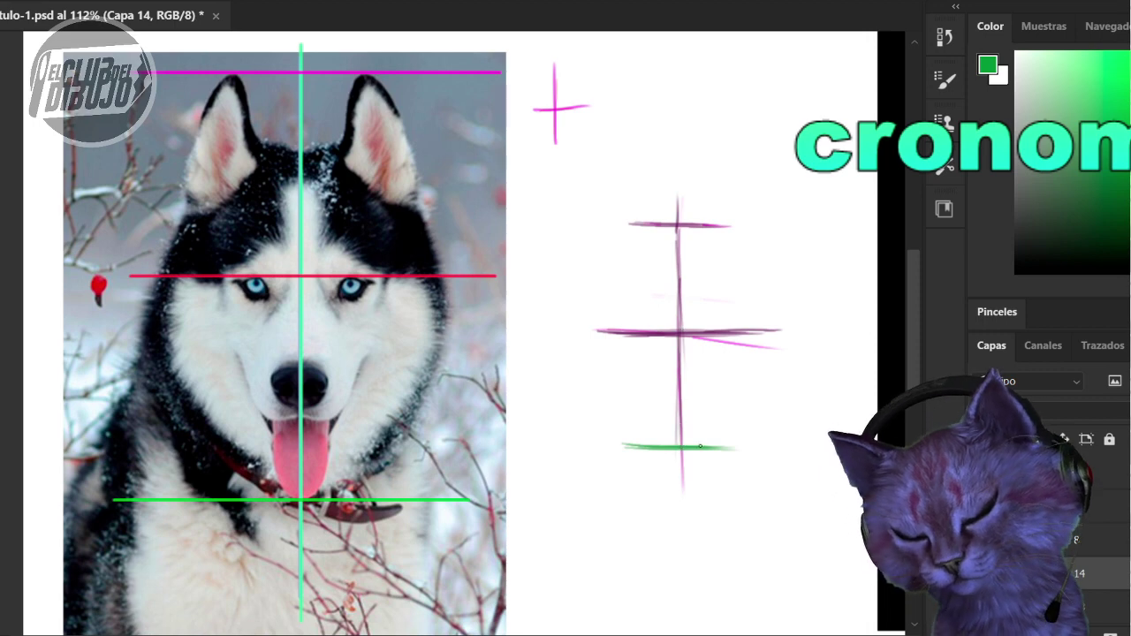
# - Draw a dark green arrow pointing at the sketch, and clean up its eye-level axis by erasing the slanted stroke and redrawing it straight
pyautogui.click(1110, 206)
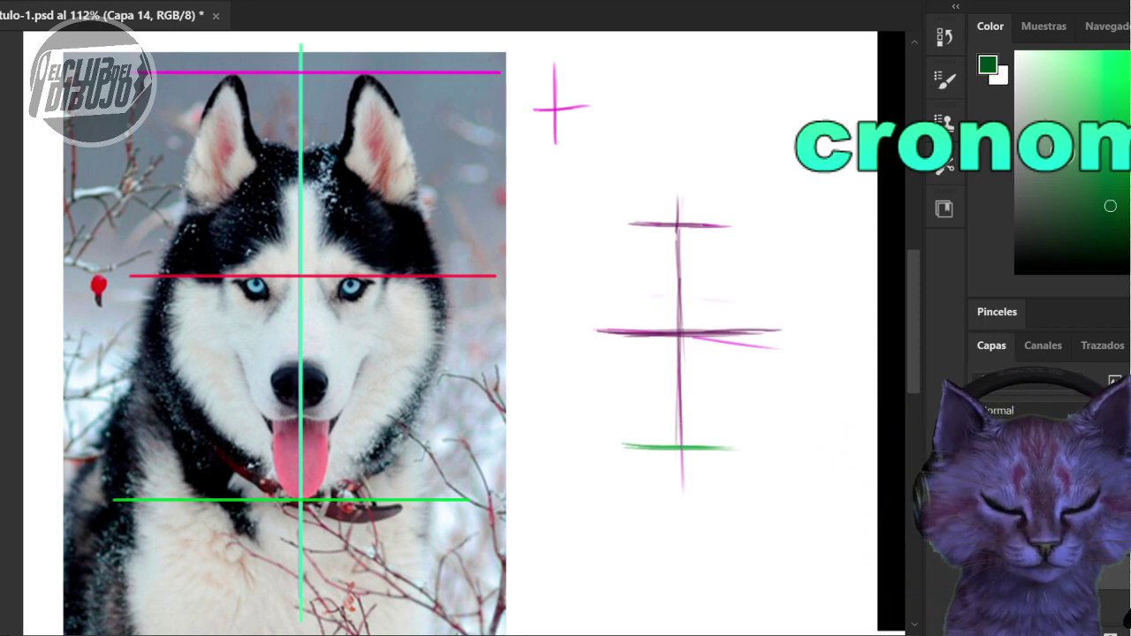
pyautogui.moveTo(770, 209); pyautogui.dragTo(807, 168)
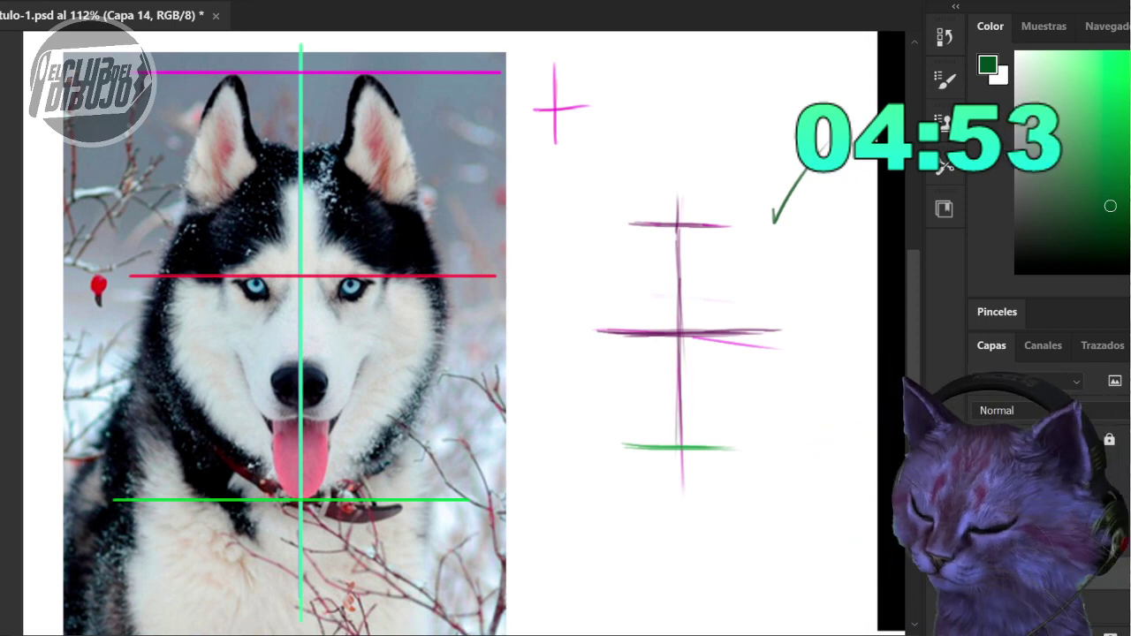
pyautogui.moveTo(704, 345); pyautogui.dragTo(774, 344)
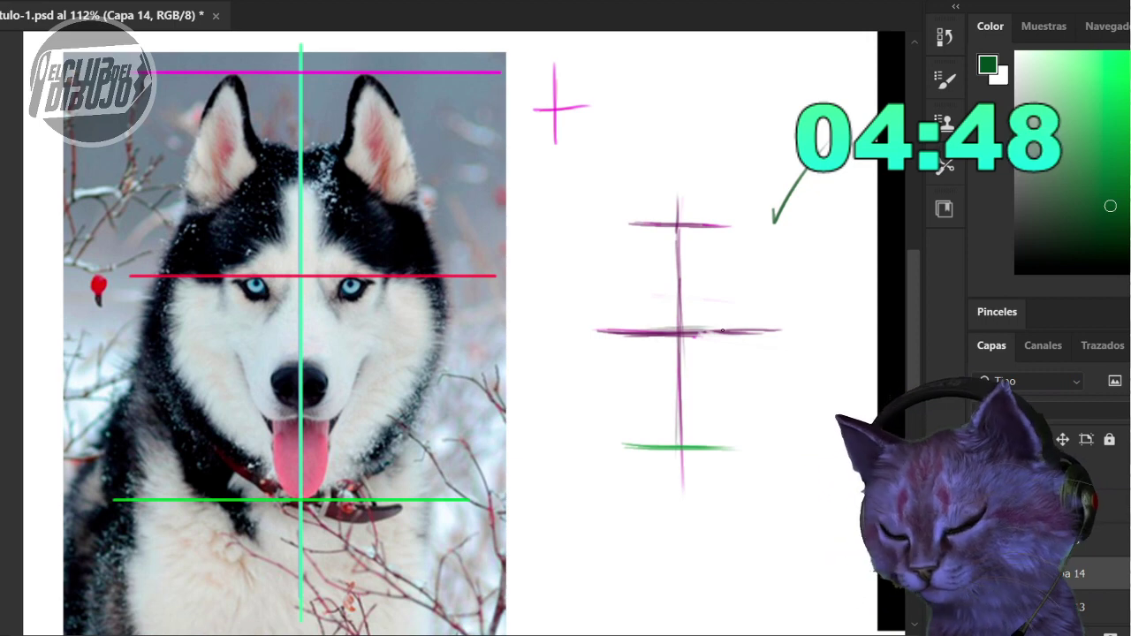
pyautogui.moveTo(657, 329); pyautogui.dragTo(770, 334)
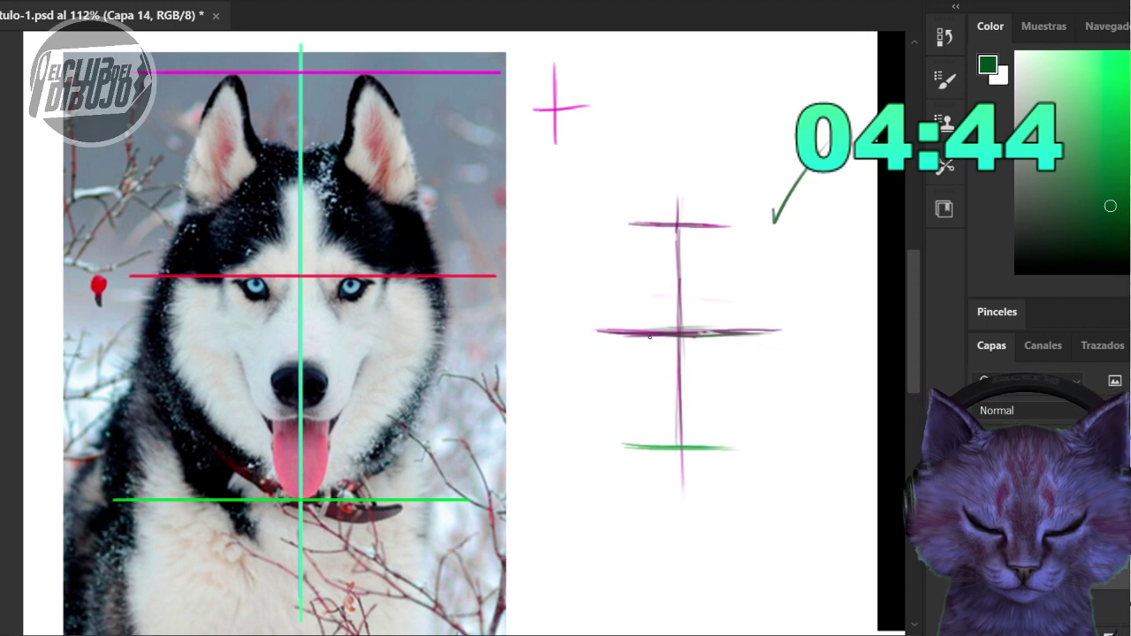
# - Sketch both eyes in dark green below the eye-level axis and the contour of the forehead marking above the left eye
pyautogui.moveTo(639, 336); pyautogui.dragTo(712, 347)
pyautogui.click(1095, 238)
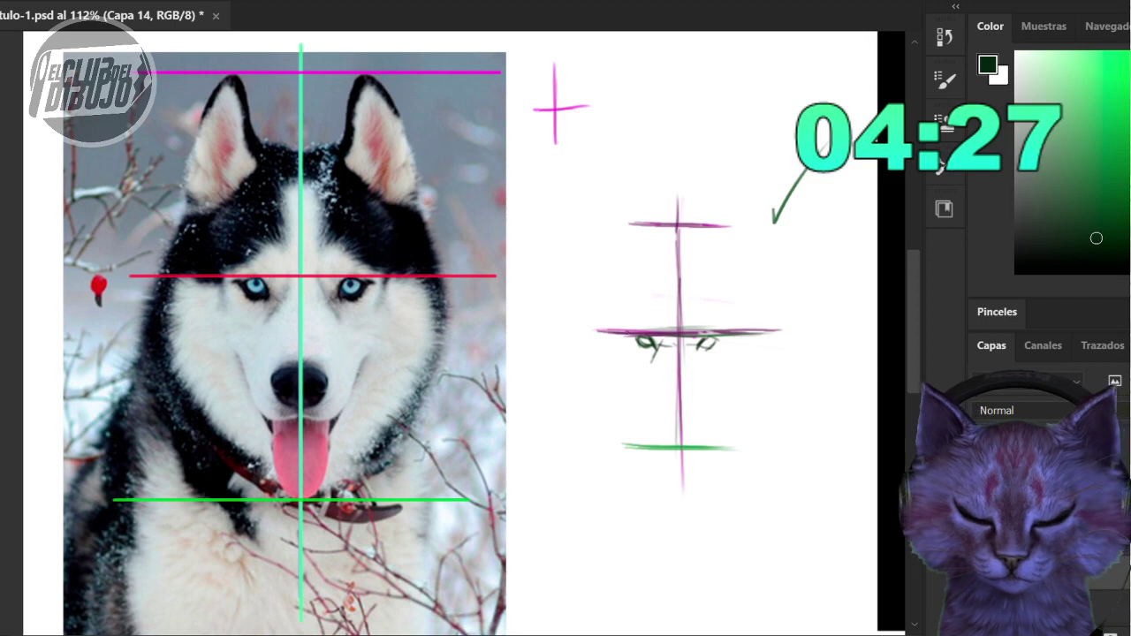
pyautogui.moveTo(627, 329)
pyautogui.mouseDown()
pyautogui.moveTo(665, 265)
pyautogui.moveTo(666, 310)
pyautogui.moveTo(673, 270)
pyautogui.mouseUp()
pyautogui.moveTo(661, 316); pyautogui.dragTo(676, 269)
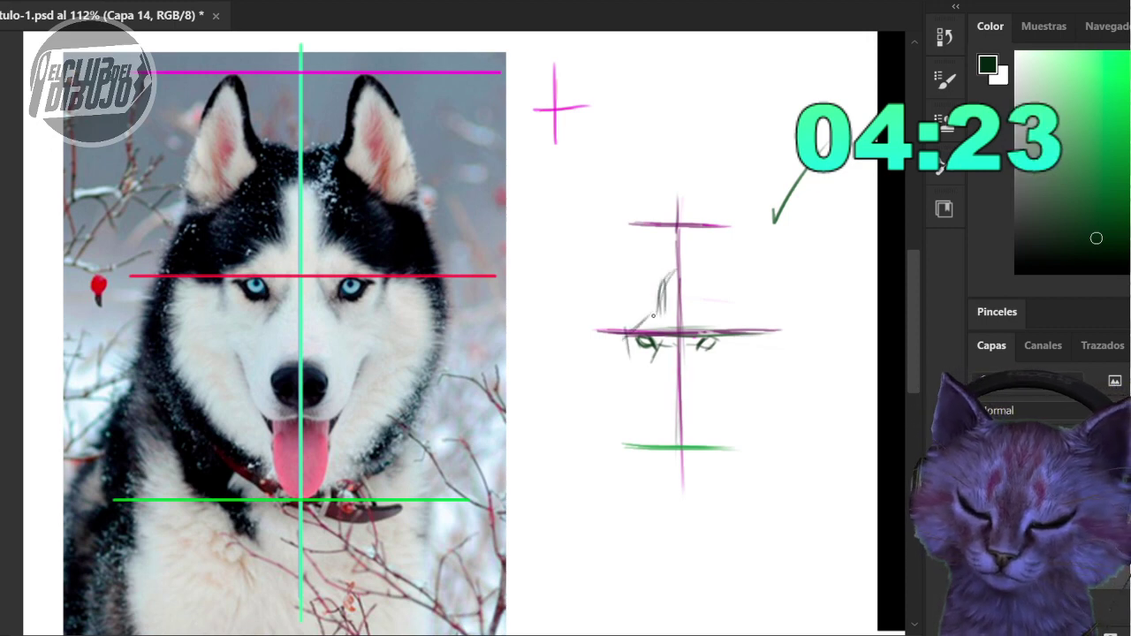
pyautogui.moveTo(633, 330); pyautogui.dragTo(672, 272)
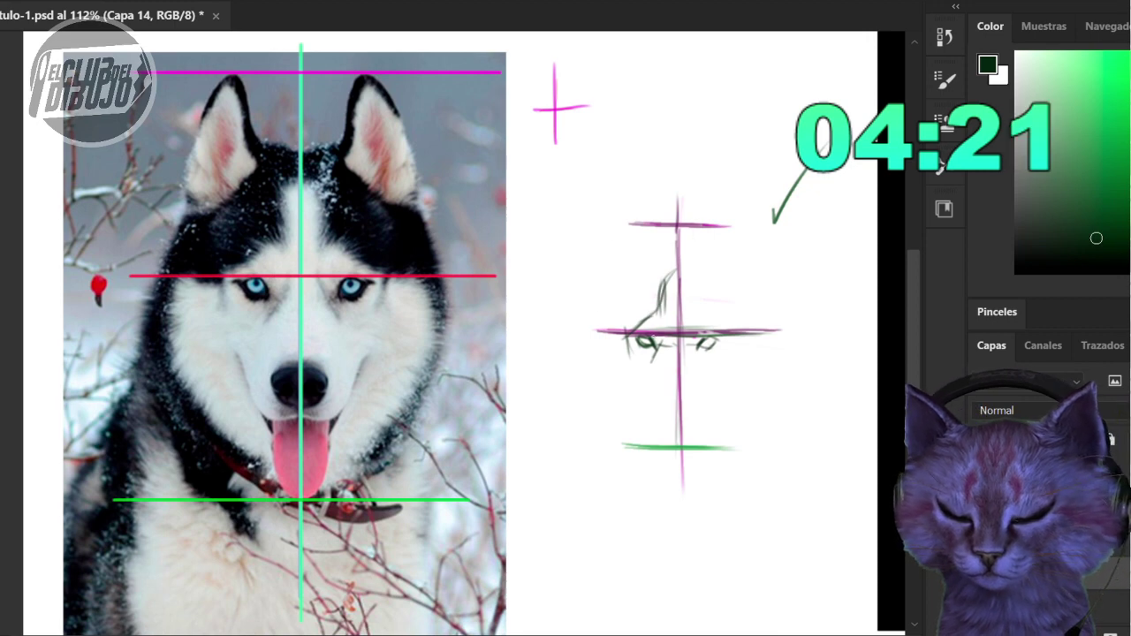
# - Sketch the left side of the husky's head and the outer edge of its left ear up to the ear-height guide
pyautogui.moveTo(603, 316)
pyautogui.mouseDown()
pyautogui.moveTo(591, 370)
pyautogui.moveTo(621, 294)
pyautogui.moveTo(592, 354)
pyautogui.mouseUp()
pyautogui.moveTo(618, 299)
pyautogui.mouseDown()
pyautogui.moveTo(588, 366)
pyautogui.moveTo(605, 320)
pyautogui.mouseUp()
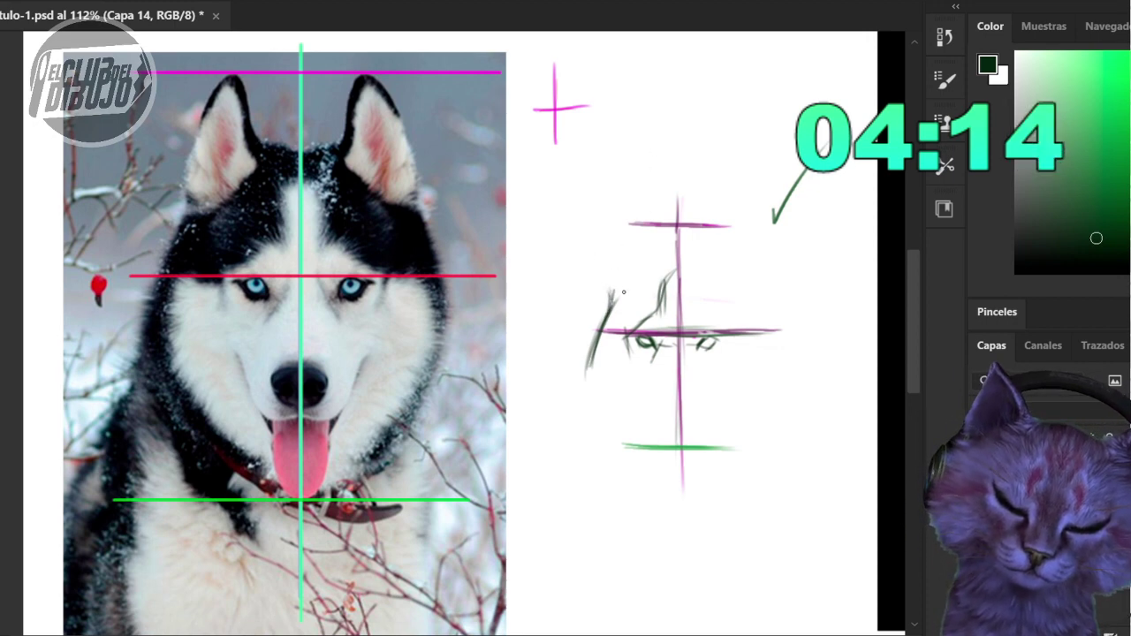
pyautogui.moveTo(608, 304); pyautogui.dragTo(615, 253)
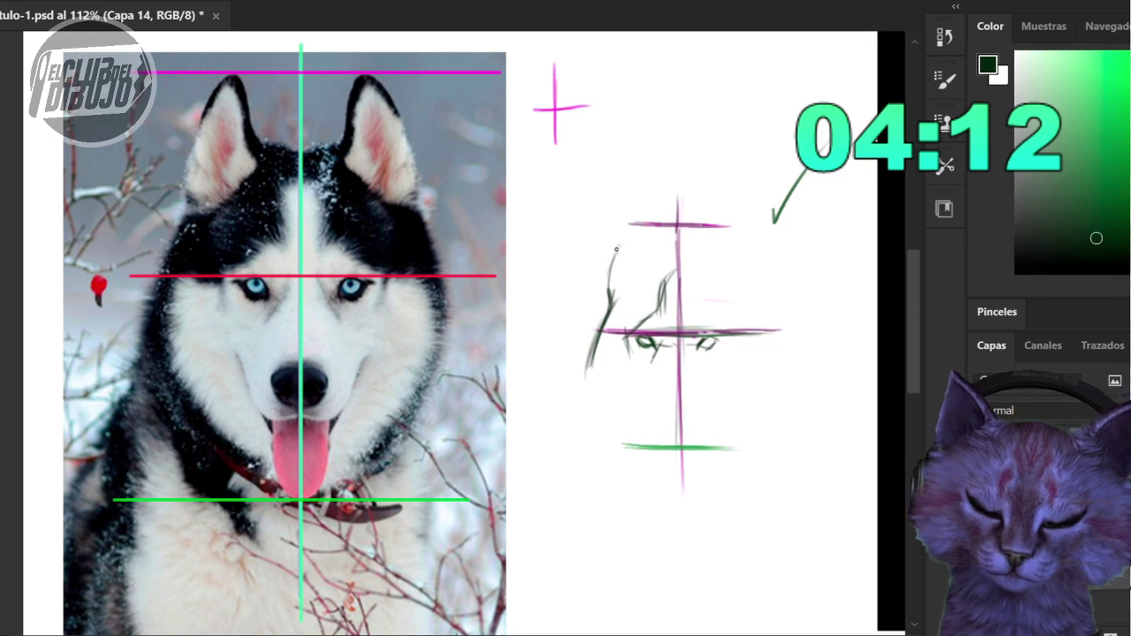
pyautogui.moveTo(609, 293); pyautogui.dragTo(624, 232)
pyautogui.moveTo(606, 295)
pyautogui.mouseDown()
pyautogui.moveTo(623, 234)
pyautogui.moveTo(643, 235)
pyautogui.moveTo(630, 227)
pyautogui.mouseUp()
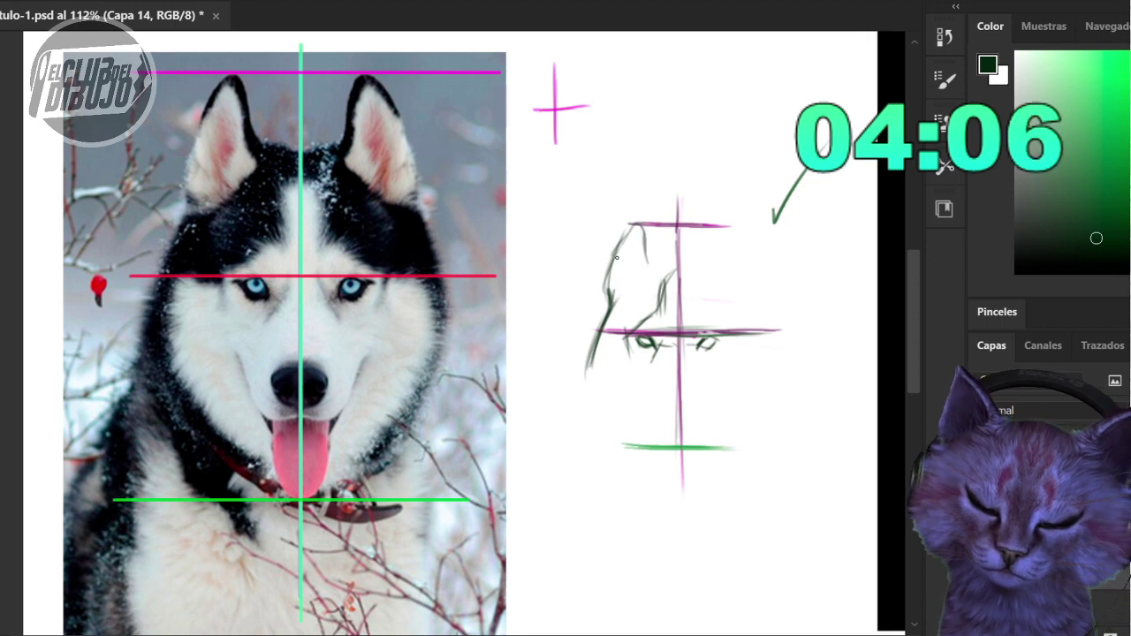
# - Sketch the crown between the ears, the right ear and the right side of the husky's head
pyautogui.moveTo(607, 278)
pyautogui.mouseDown()
pyautogui.moveTo(631, 230)
pyautogui.moveTo(646, 264)
pyautogui.moveTo(629, 230)
pyautogui.moveTo(647, 262)
pyautogui.moveTo(668, 265)
pyautogui.moveTo(689, 265)
pyautogui.moveTo(712, 230)
pyautogui.moveTo(730, 237)
pyautogui.moveTo(737, 271)
pyautogui.moveTo(715, 227)
pyautogui.moveTo(733, 268)
pyautogui.mouseUp()
pyautogui.moveTo(705, 228); pyautogui.dragTo(709, 240)
pyautogui.moveTo(733, 288)
pyautogui.mouseDown()
pyautogui.moveTo(749, 345)
pyautogui.moveTo(737, 274)
pyautogui.moveTo(740, 300)
pyautogui.mouseUp()
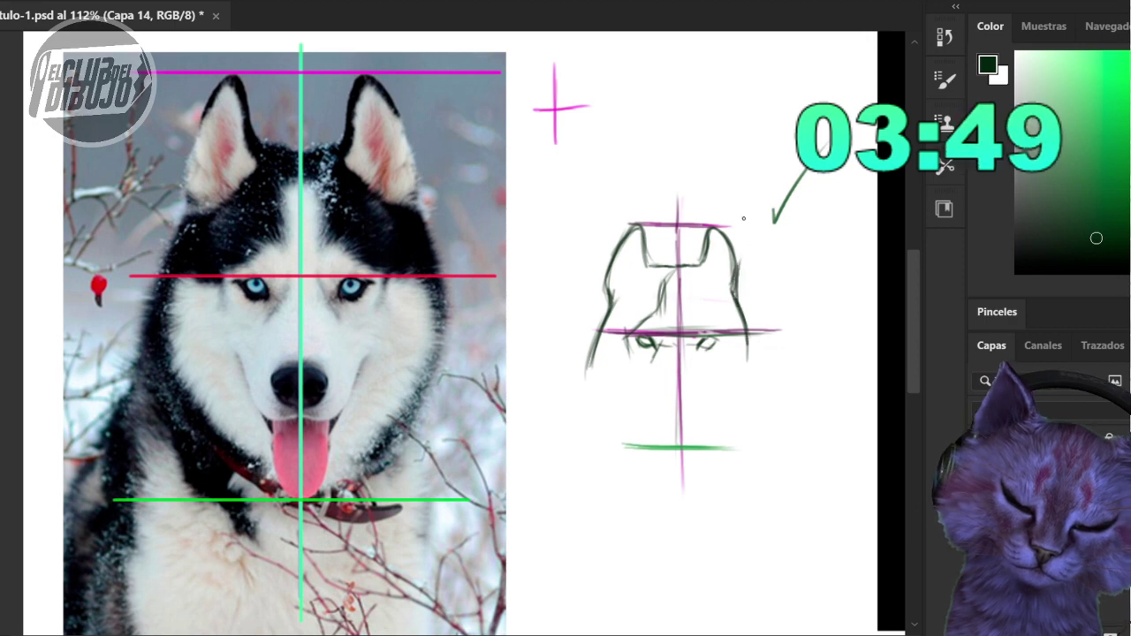
# - Sketch the forehead marking's contour above the right eye, and extend the right cheek and both neck lines below the eye level
pyautogui.moveTo(682, 276)
pyautogui.mouseDown()
pyautogui.moveTo(691, 312)
pyautogui.moveTo(688, 281)
pyautogui.moveTo(717, 345)
pyautogui.mouseUp()
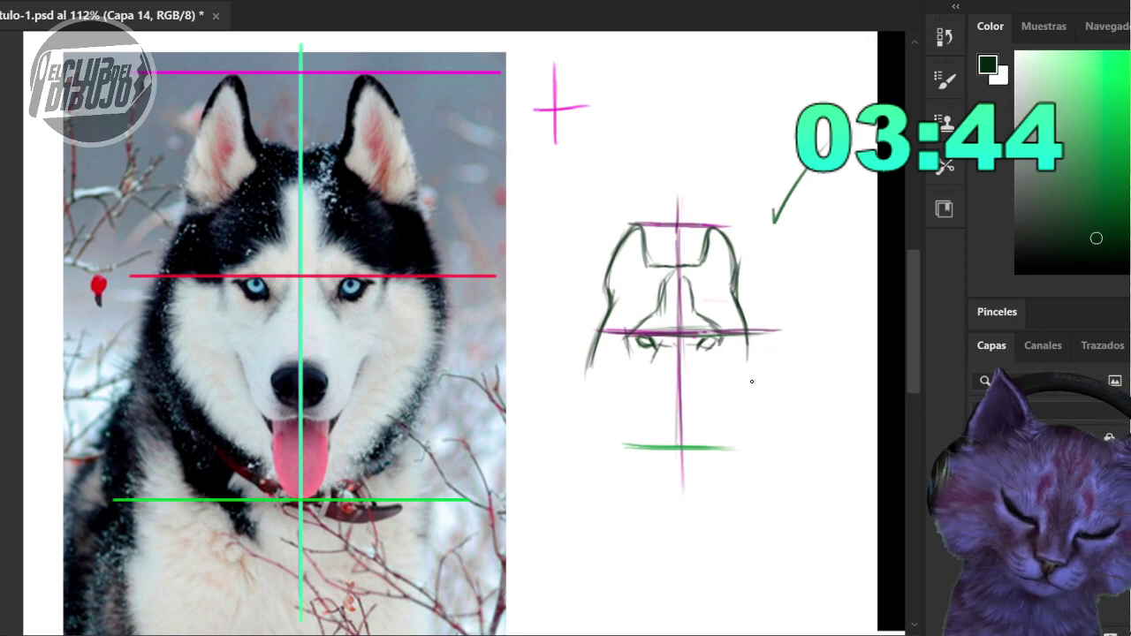
pyautogui.moveTo(747, 384); pyautogui.dragTo(728, 415)
pyautogui.moveTo(740, 306); pyautogui.dragTo(745, 387)
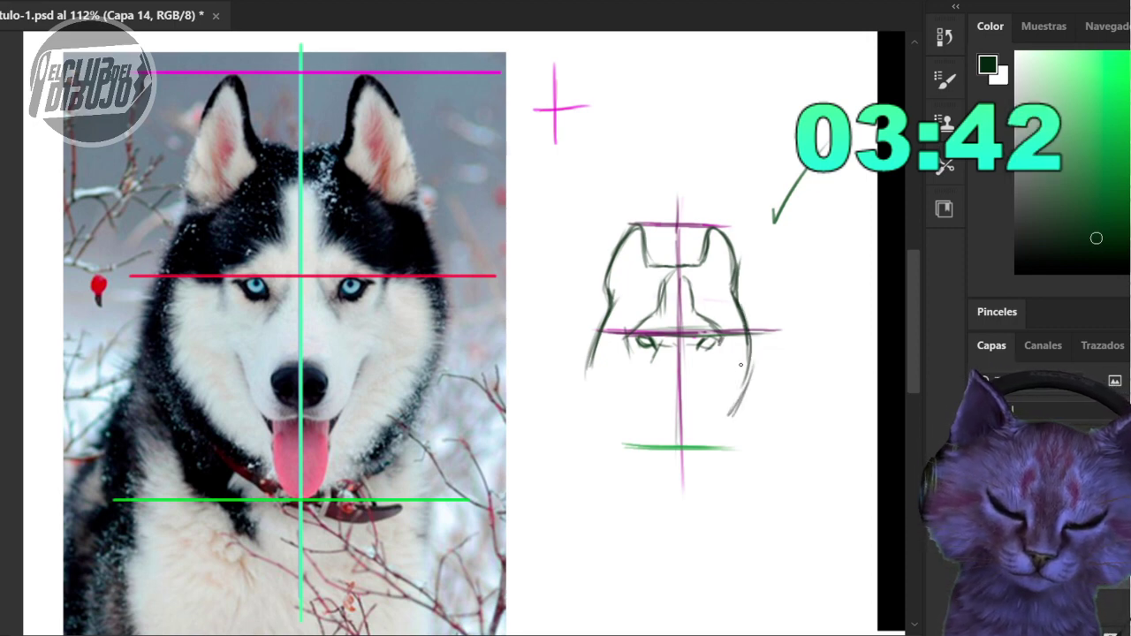
pyautogui.moveTo(581, 383)
pyautogui.mouseDown()
pyautogui.moveTo(560, 427)
pyautogui.moveTo(565, 412)
pyautogui.mouseUp()
pyautogui.moveTo(740, 400); pyautogui.dragTo(753, 424)
pyautogui.moveTo(728, 415); pyautogui.dragTo(737, 398)
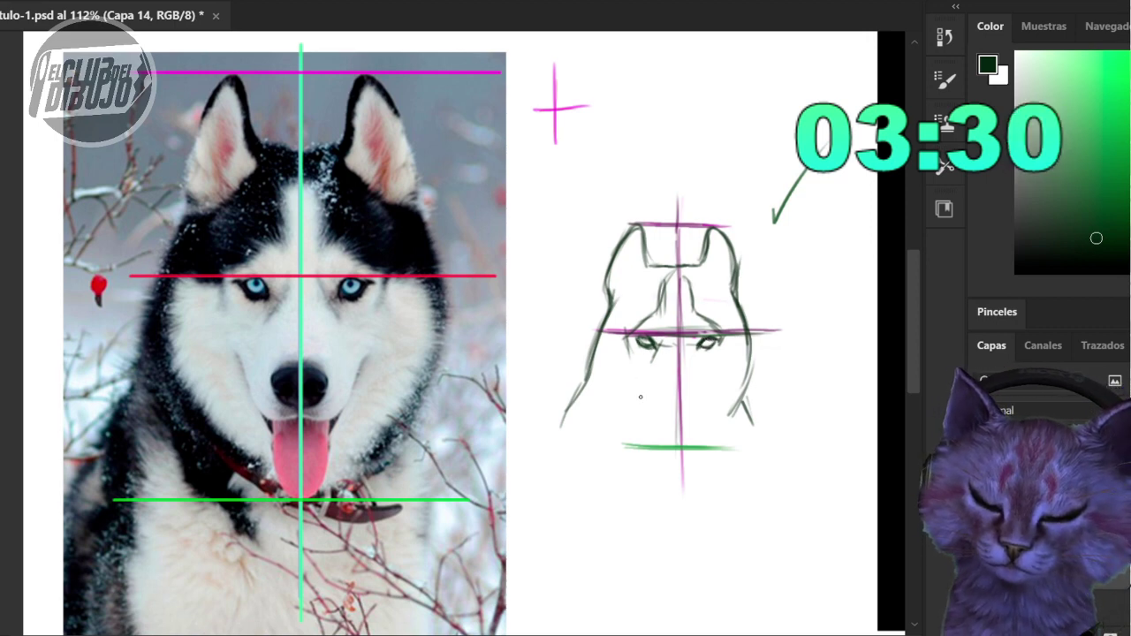
# - Sketch the husky's muzzle with its nose and smiling mouth, and the tongue hanging down to the green guide
pyautogui.moveTo(629, 378); pyautogui.dragTo(643, 405)
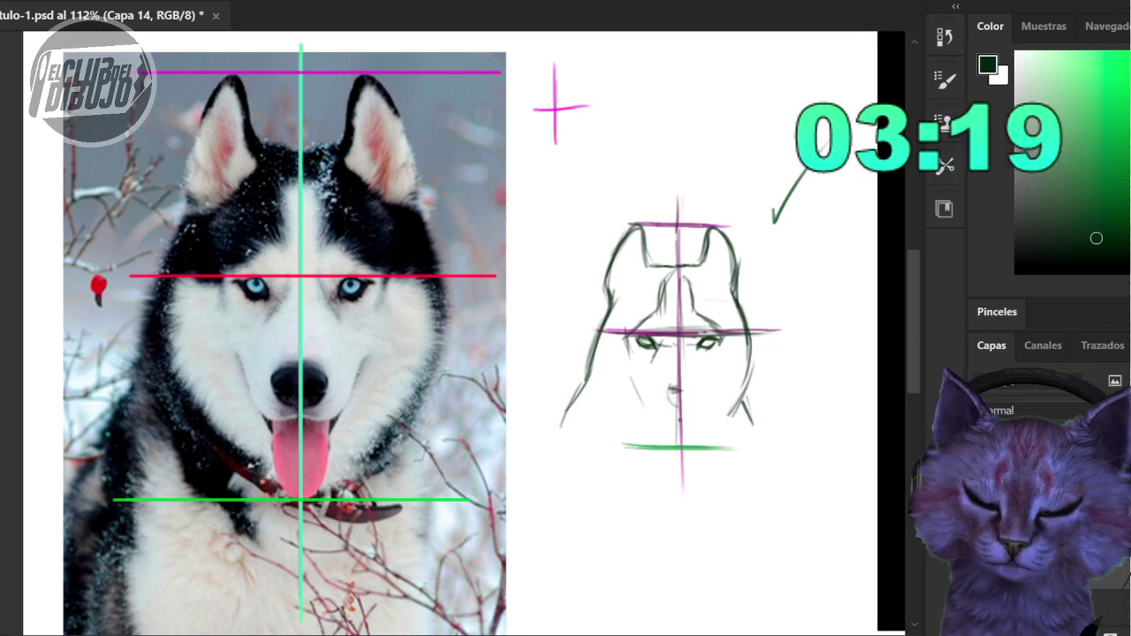
pyautogui.moveTo(669, 429)
pyautogui.mouseDown()
pyautogui.moveTo(690, 442)
pyautogui.moveTo(691, 425)
pyautogui.moveTo(689, 444)
pyautogui.moveTo(668, 431)
pyautogui.moveTo(692, 410)
pyautogui.moveTo(665, 411)
pyautogui.moveTo(678, 392)
pyautogui.moveTo(690, 399)
pyautogui.moveTo(674, 398)
pyautogui.moveTo(678, 382)
pyautogui.moveTo(691, 398)
pyautogui.moveTo(689, 384)
pyautogui.moveTo(673, 397)
pyautogui.moveTo(686, 382)
pyautogui.moveTo(692, 398)
pyautogui.moveTo(687, 387)
pyautogui.moveTo(666, 407)
pyautogui.moveTo(691, 408)
pyautogui.moveTo(714, 387)
pyautogui.mouseUp()
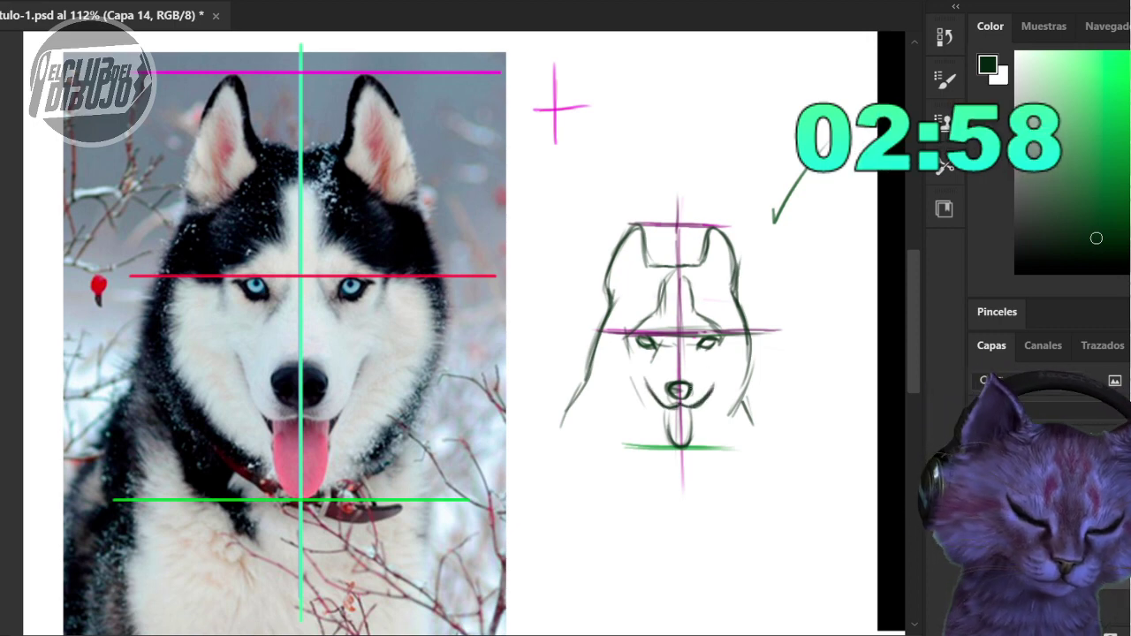
pyautogui.moveTo(697, 406); pyautogui.dragTo(713, 377)
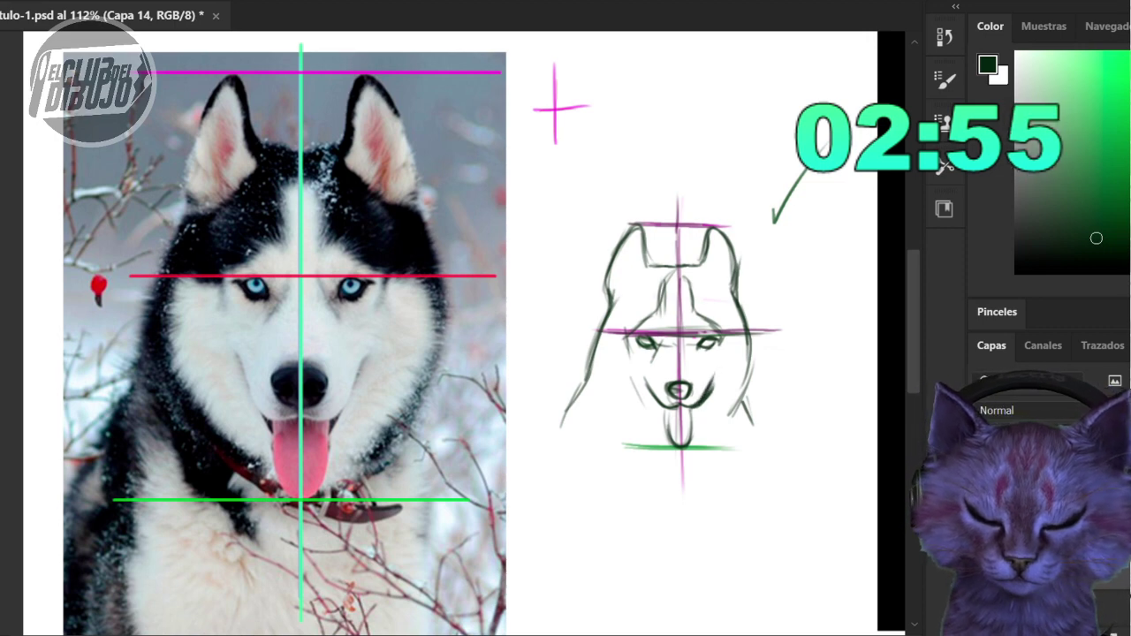
# - Outline the rounded lower face on both sides down to the green guide, and the outer fur contour below the left cheek
pyautogui.moveTo(666, 439)
pyautogui.mouseDown()
pyautogui.moveTo(633, 424)
pyautogui.moveTo(659, 435)
pyautogui.moveTo(609, 379)
pyautogui.moveTo(640, 434)
pyautogui.moveTo(612, 360)
pyautogui.moveTo(625, 414)
pyautogui.moveTo(606, 357)
pyautogui.mouseUp()
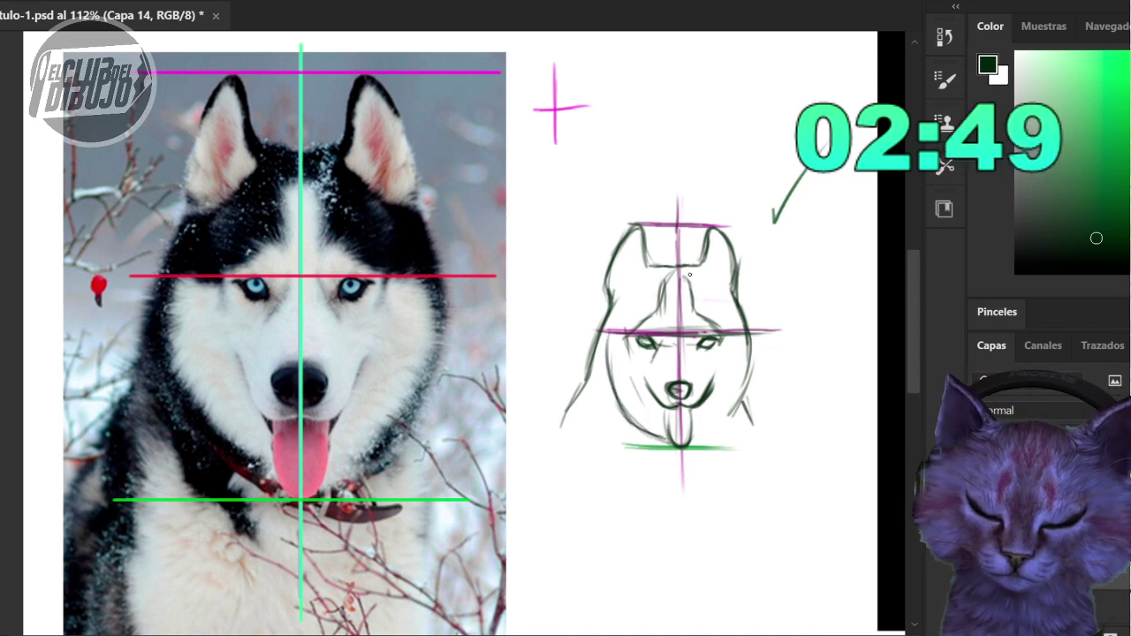
pyautogui.moveTo(693, 443)
pyautogui.mouseDown()
pyautogui.moveTo(736, 397)
pyautogui.moveTo(750, 343)
pyautogui.moveTo(731, 412)
pyautogui.mouseUp()
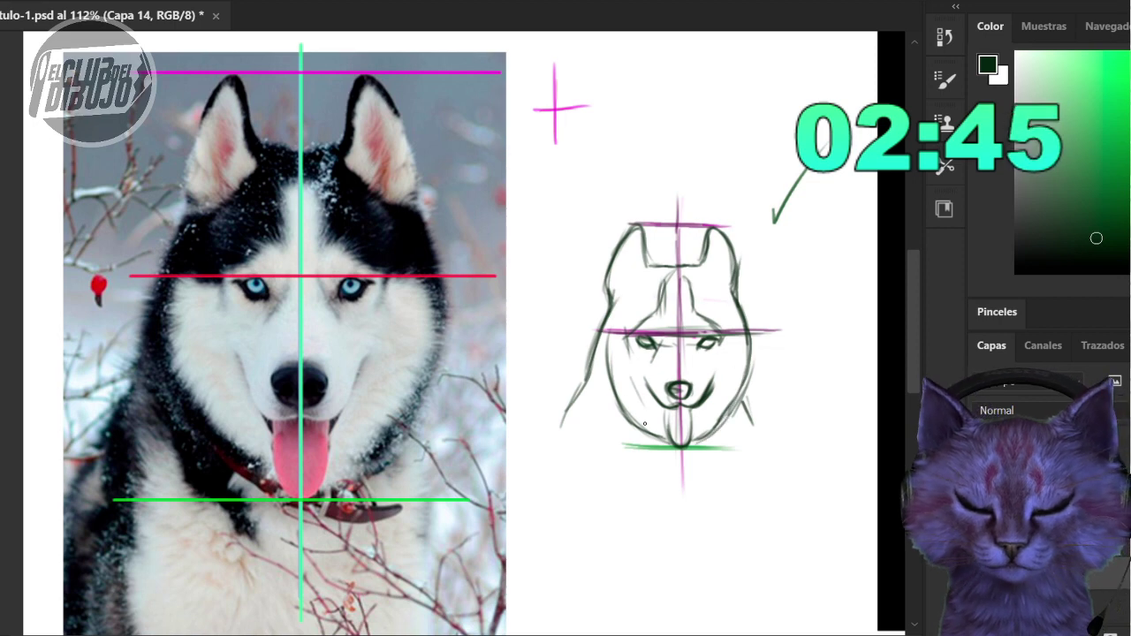
pyautogui.moveTo(646, 429); pyautogui.dragTo(608, 330)
pyautogui.moveTo(627, 409)
pyautogui.mouseDown()
pyautogui.moveTo(609, 350)
pyautogui.moveTo(621, 344)
pyautogui.mouseUp()
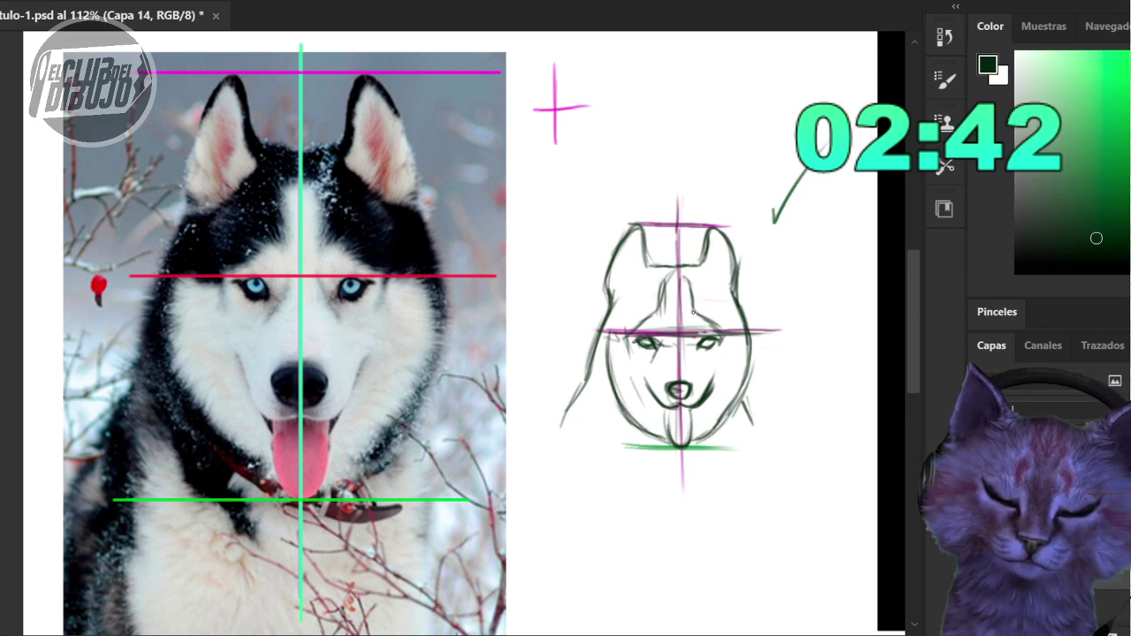
pyautogui.moveTo(698, 333); pyautogui.dragTo(719, 337)
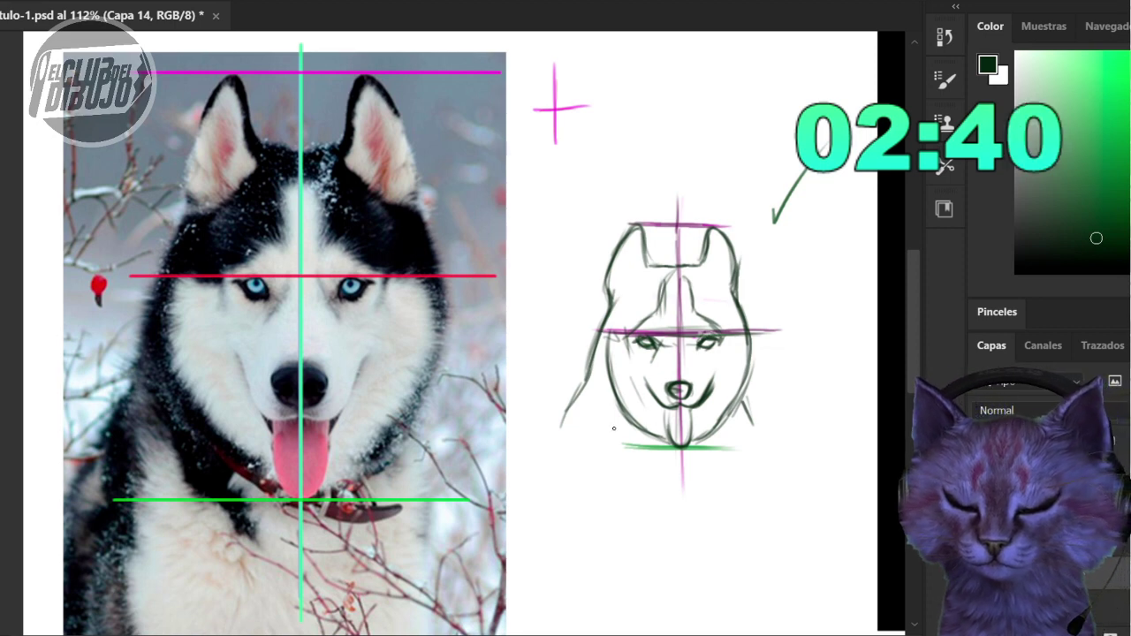
pyautogui.moveTo(608, 419)
pyautogui.mouseDown()
pyautogui.moveTo(632, 455)
pyautogui.moveTo(605, 387)
pyautogui.mouseUp()
pyautogui.moveTo(645, 462); pyautogui.dragTo(670, 470)
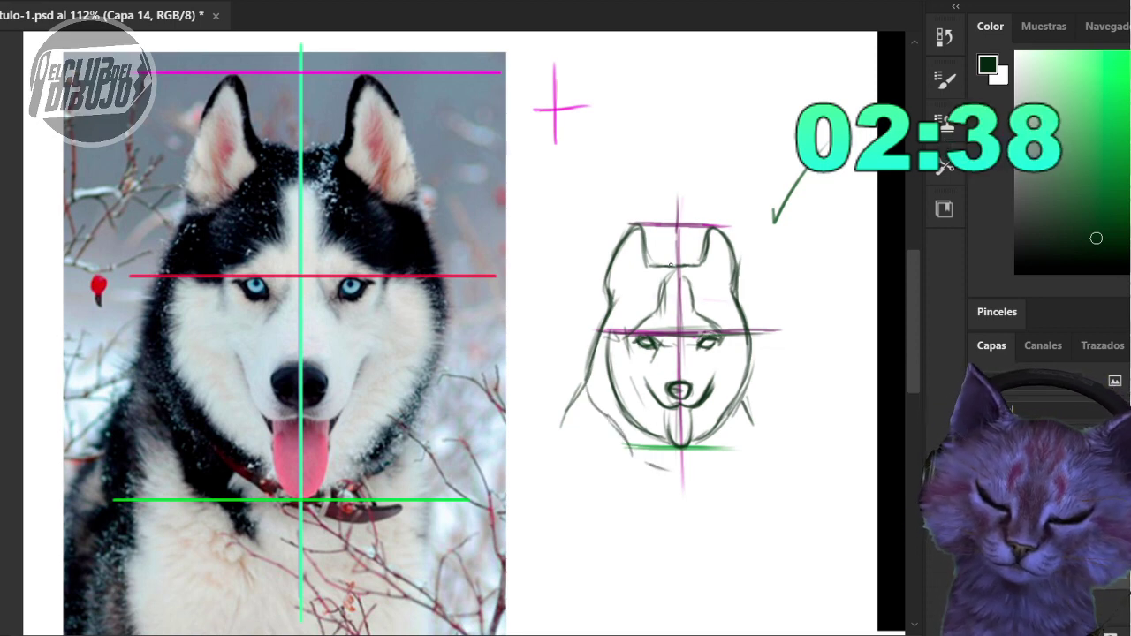
# - Draw bright green arrows pointing at the ear-height guide, the lower guide and the eye-level axis of the sketch
pyautogui.click(1122, 62)
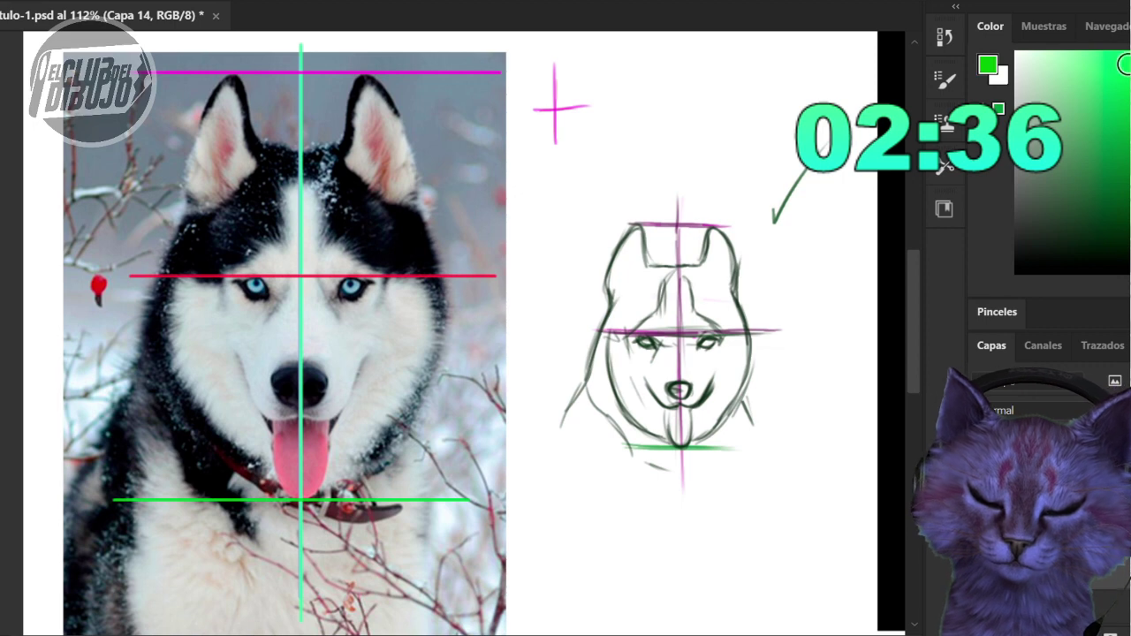
pyautogui.moveTo(650, 164); pyautogui.dragTo(635, 221)
pyautogui.moveTo(646, 206); pyautogui.dragTo(636, 219)
pyautogui.moveTo(765, 509); pyautogui.dragTo(696, 456)
pyautogui.moveTo(695, 456); pyautogui.dragTo(699, 467)
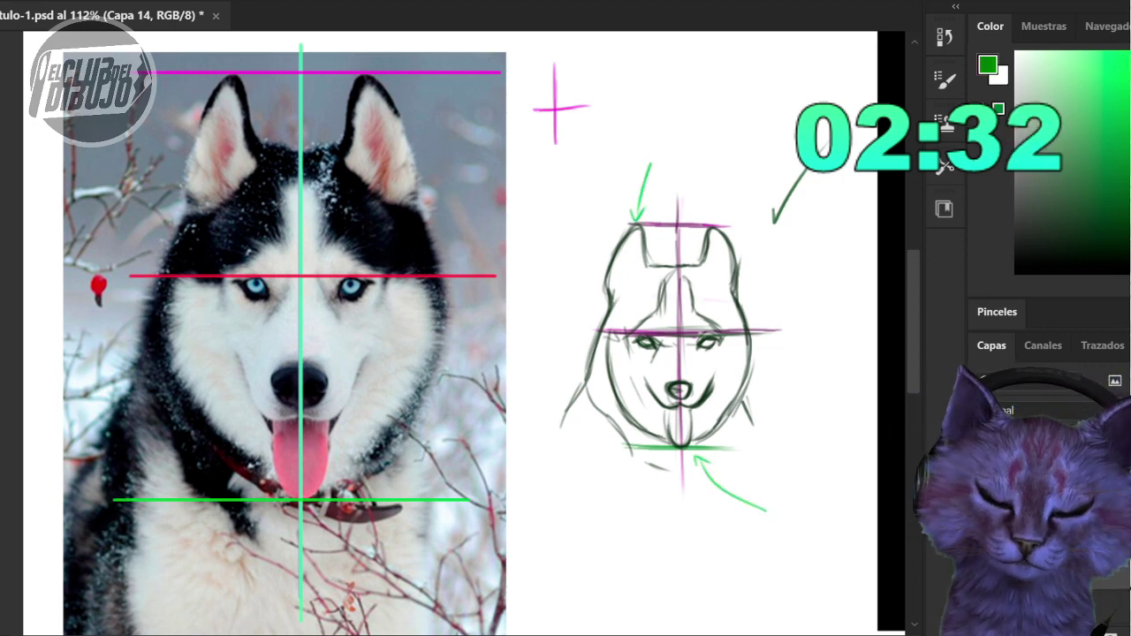
pyautogui.moveTo(810, 373); pyautogui.dragTo(760, 341)
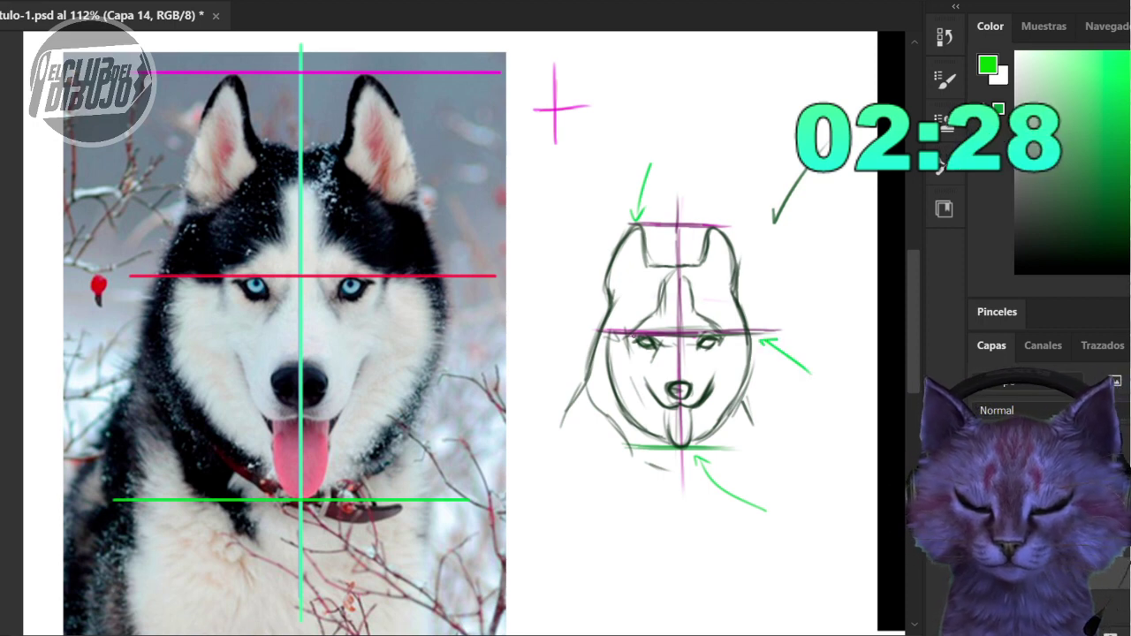
# - Refine the face edges, the insides and bases of both ears and the outlines of the eyes in dark green
pyautogui.click(1126, 196)
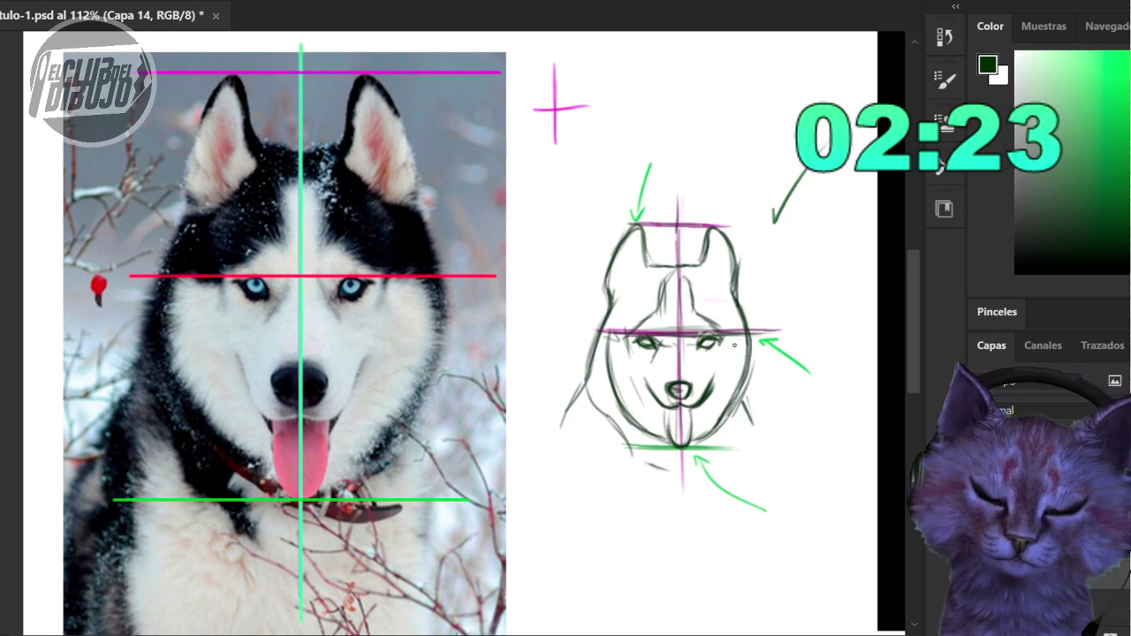
pyautogui.moveTo(734, 332); pyautogui.dragTo(746, 365)
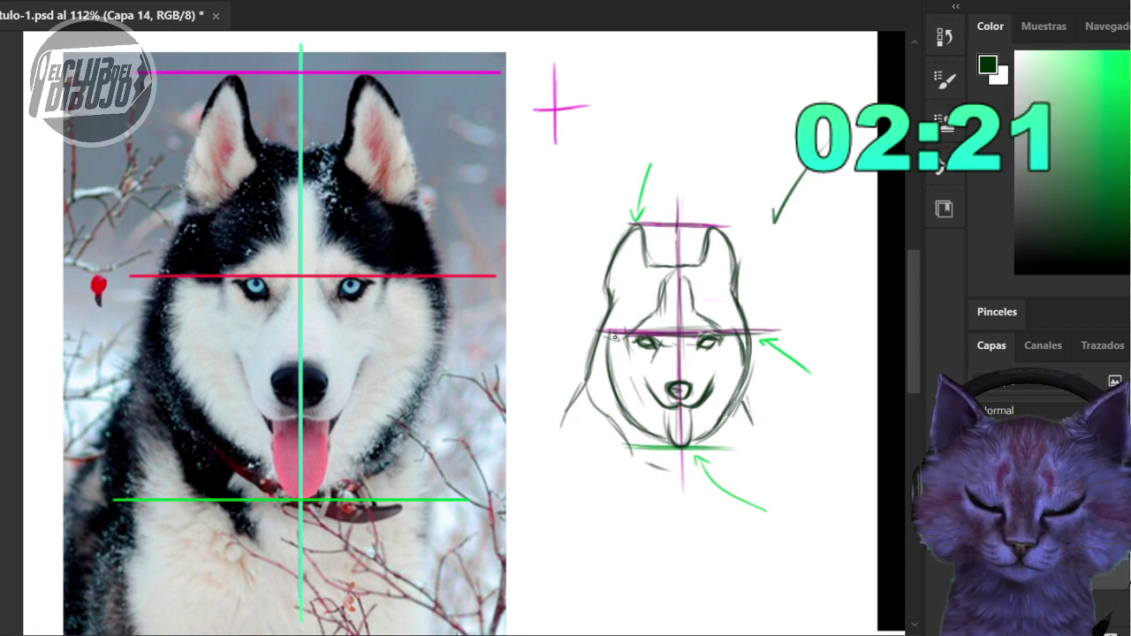
pyautogui.moveTo(616, 336); pyautogui.dragTo(608, 355)
pyautogui.moveTo(619, 334); pyautogui.dragTo(611, 342)
pyautogui.moveTo(618, 298)
pyautogui.mouseDown()
pyautogui.moveTo(647, 281)
pyautogui.moveTo(631, 235)
pyautogui.moveTo(652, 275)
pyautogui.mouseUp()
pyautogui.moveTo(644, 236)
pyautogui.mouseDown()
pyautogui.moveTo(652, 265)
pyautogui.moveTo(707, 270)
pyautogui.moveTo(719, 235)
pyautogui.moveTo(733, 249)
pyautogui.mouseUp()
pyautogui.moveTo(718, 289)
pyautogui.mouseDown()
pyautogui.moveTo(732, 296)
pyautogui.moveTo(714, 292)
pyautogui.mouseUp()
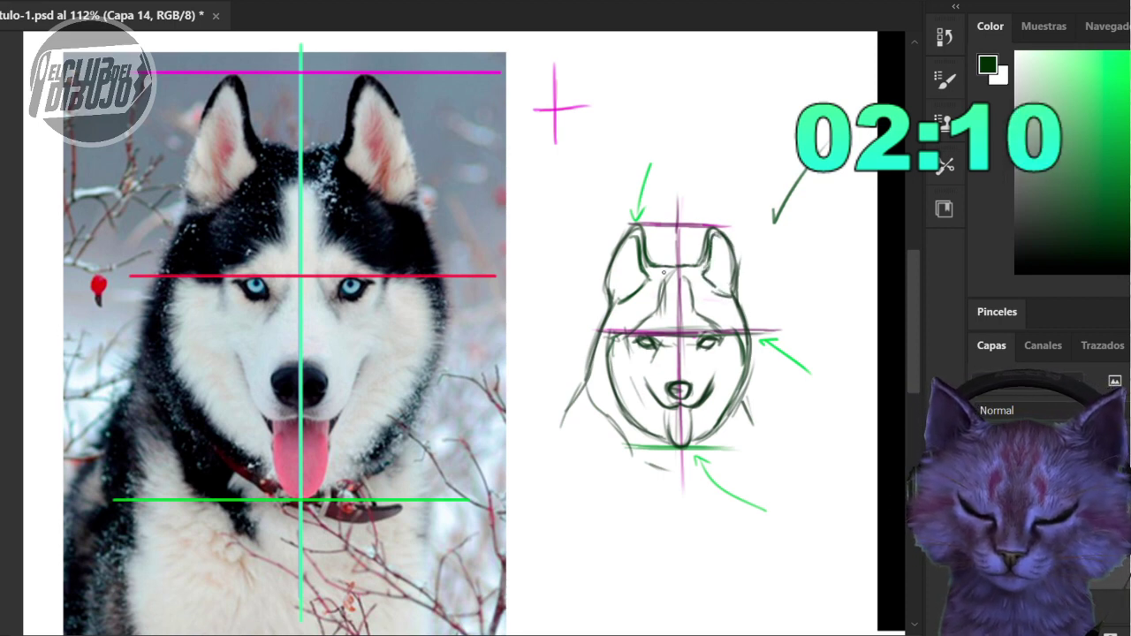
pyautogui.moveTo(695, 342); pyautogui.dragTo(712, 344)
pyautogui.moveTo(639, 339); pyautogui.dragTo(662, 349)
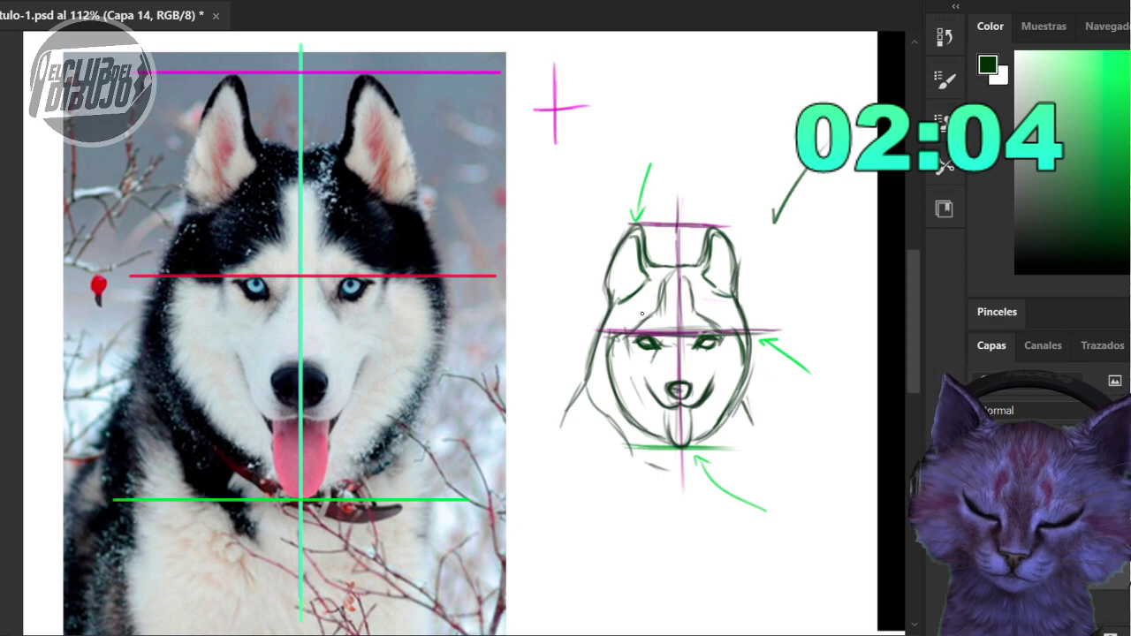
# - Mark the sketch's upper-left quadrant with a light green arrow and fill it with light green diagonal hatching
pyautogui.click(1120, 185)
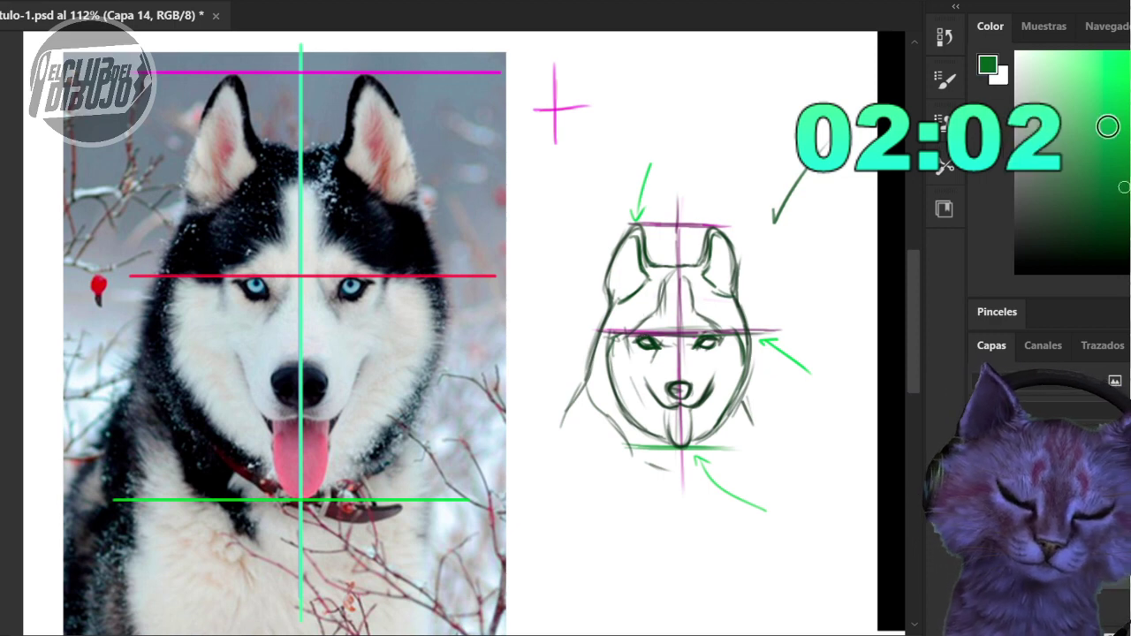
pyautogui.click(1124, 85)
pyautogui.click(1073, 77)
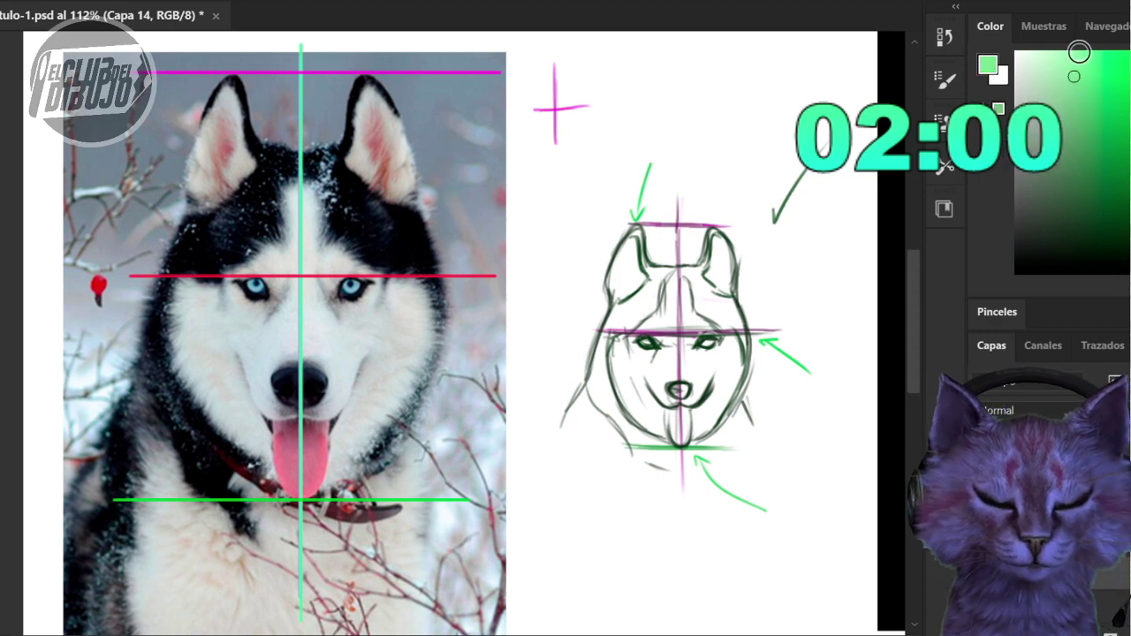
pyautogui.moveTo(554, 209); pyautogui.dragTo(598, 262)
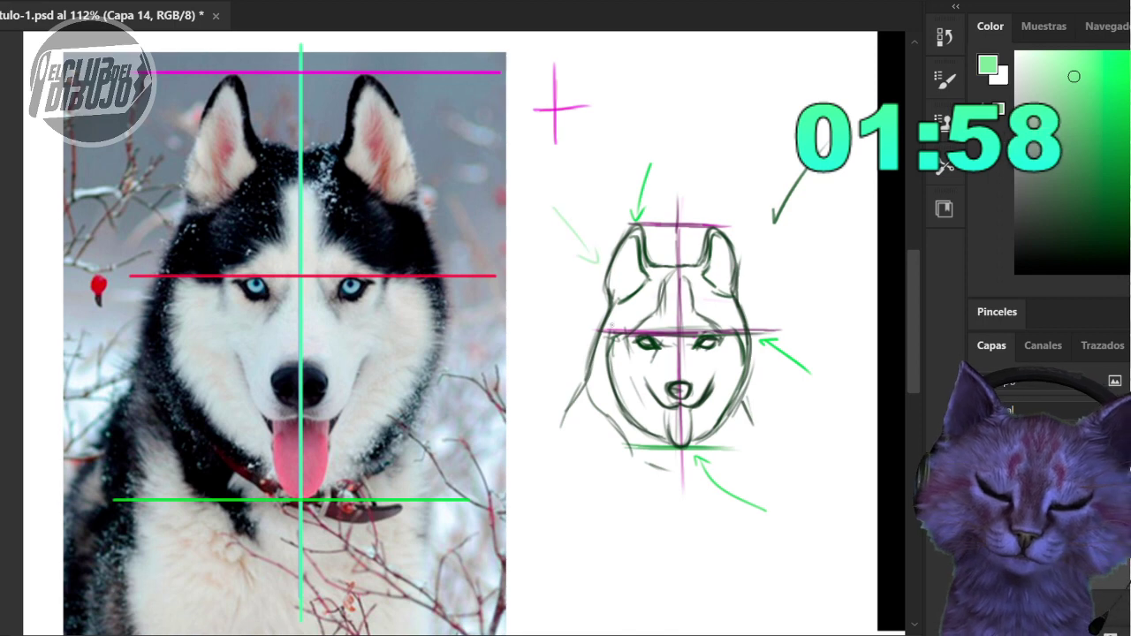
pyautogui.moveTo(604, 252)
pyautogui.mouseDown()
pyautogui.moveTo(674, 326)
pyautogui.moveTo(612, 233)
pyautogui.moveTo(666, 284)
pyautogui.moveTo(626, 225)
pyautogui.moveTo(675, 265)
pyautogui.mouseUp()
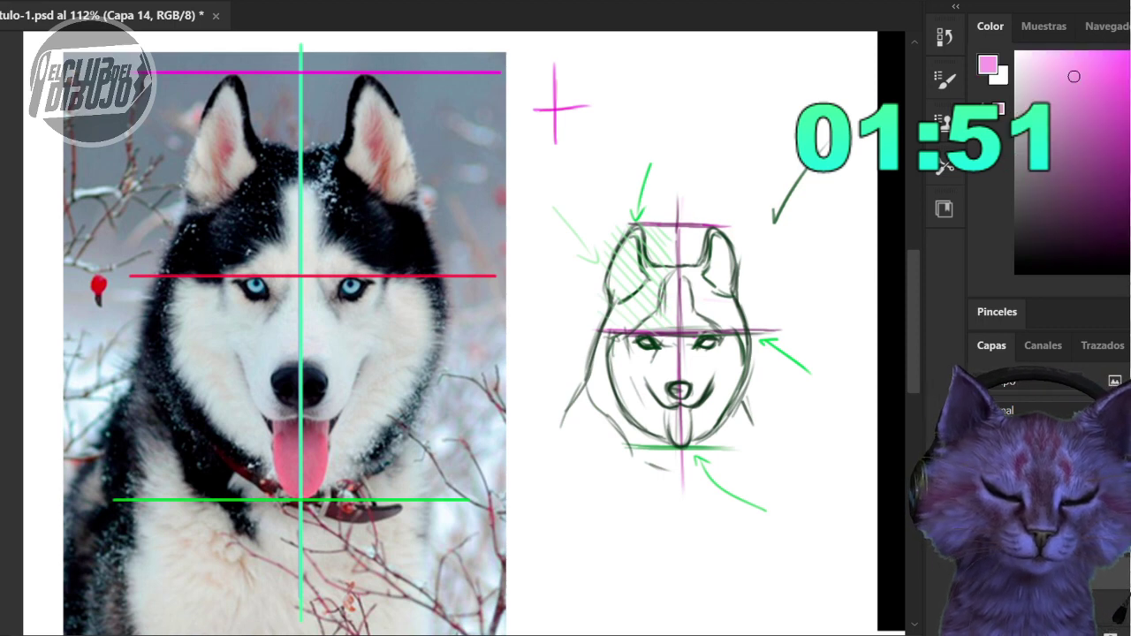
# - Hatch the lower-left quadrant of the head in pink and the upper-right quadrant in crimson
pyautogui.moveTo(633, 432)
pyautogui.mouseDown()
pyautogui.moveTo(602, 385)
pyautogui.moveTo(663, 435)
pyautogui.mouseUp()
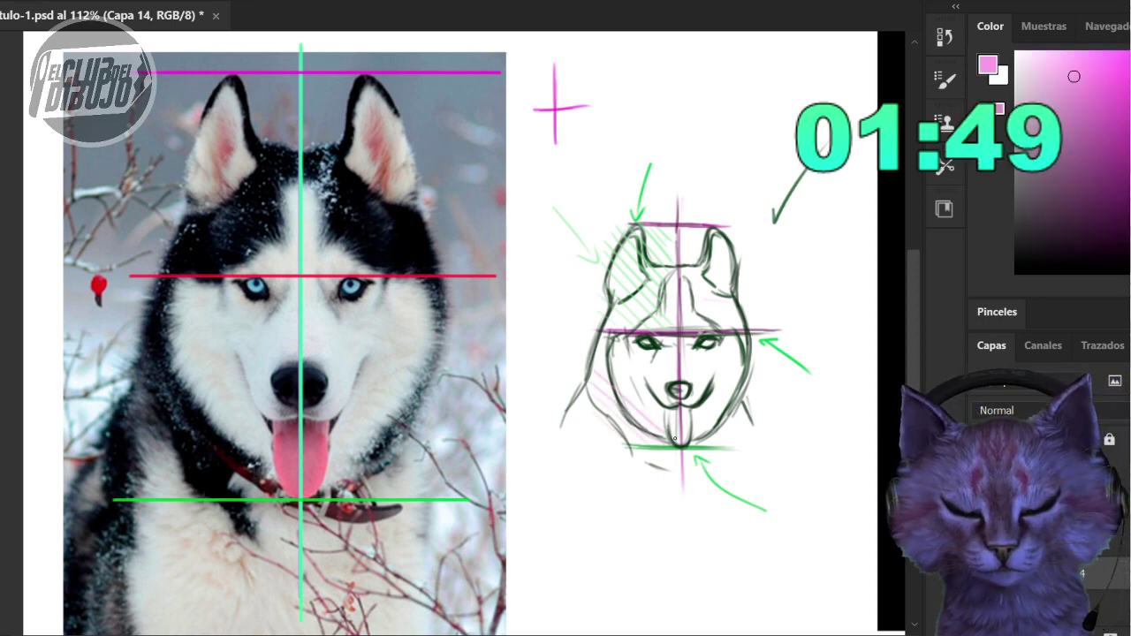
pyautogui.moveTo(599, 362)
pyautogui.mouseDown()
pyautogui.moveTo(662, 417)
pyautogui.moveTo(658, 395)
pyautogui.mouseUp()
pyautogui.moveTo(627, 346)
pyautogui.mouseDown()
pyautogui.moveTo(671, 392)
pyautogui.moveTo(674, 366)
pyautogui.mouseUp()
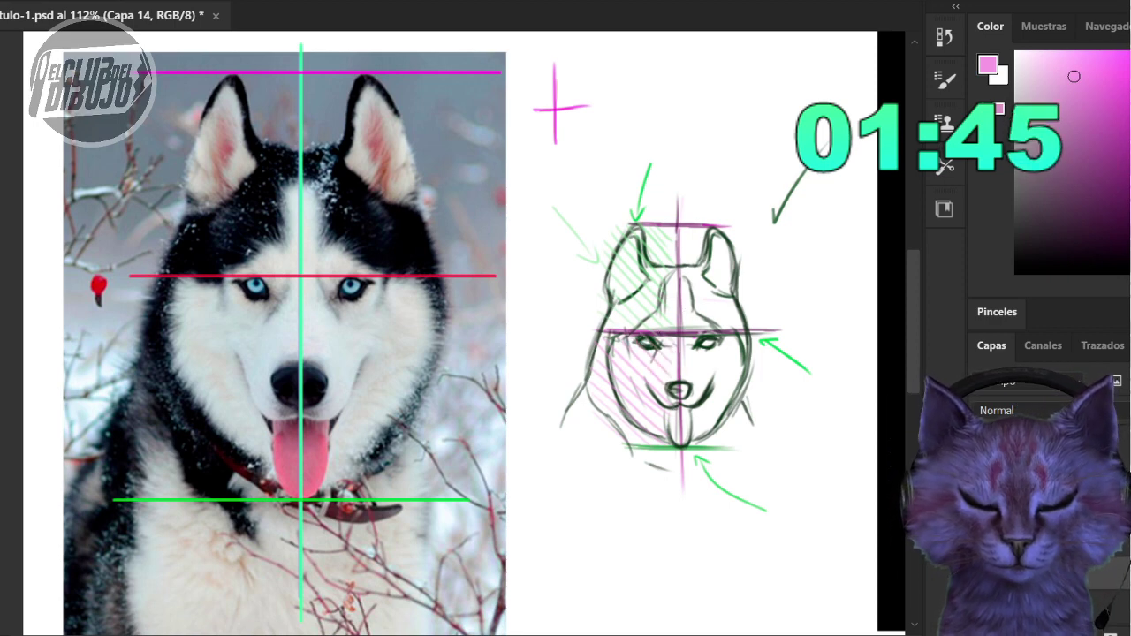
pyautogui.click(1128, 64)
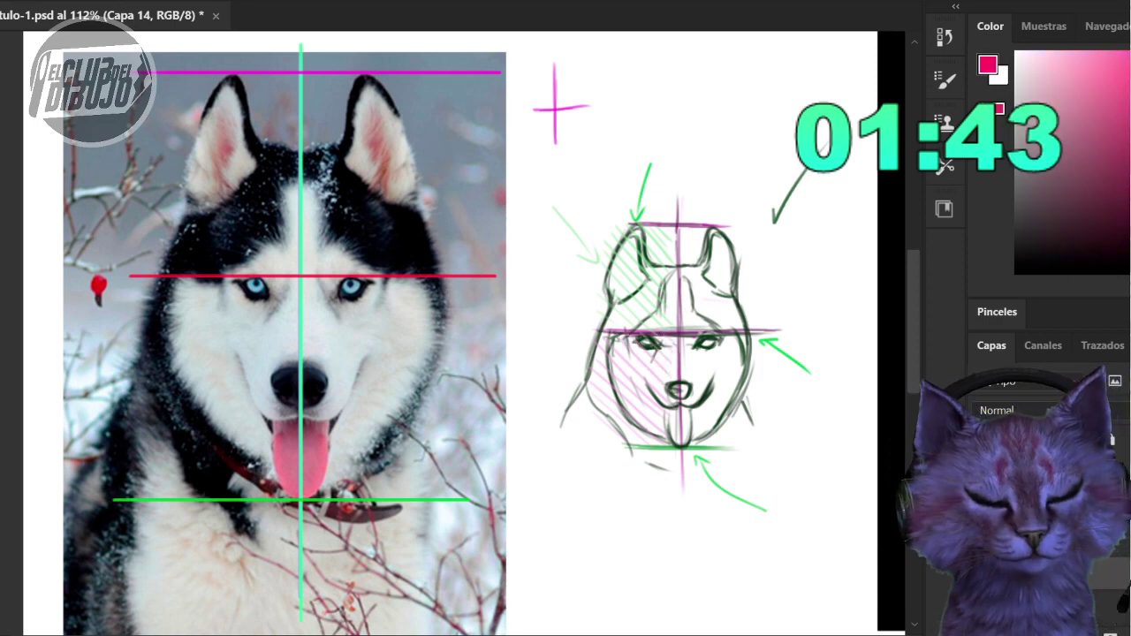
pyautogui.moveTo(682, 253)
pyautogui.mouseDown()
pyautogui.moveTo(688, 288)
pyautogui.moveTo(722, 247)
pyautogui.moveTo(682, 323)
pyautogui.moveTo(741, 241)
pyautogui.moveTo(694, 327)
pyautogui.moveTo(749, 249)
pyautogui.moveTo(721, 309)
pyautogui.moveTo(751, 279)
pyautogui.moveTo(742, 328)
pyautogui.mouseUp()
# - Hatch the lower-right quadrant of the head with blue diagonal strokes down to the lower guide
pyautogui.click(1128, 134)
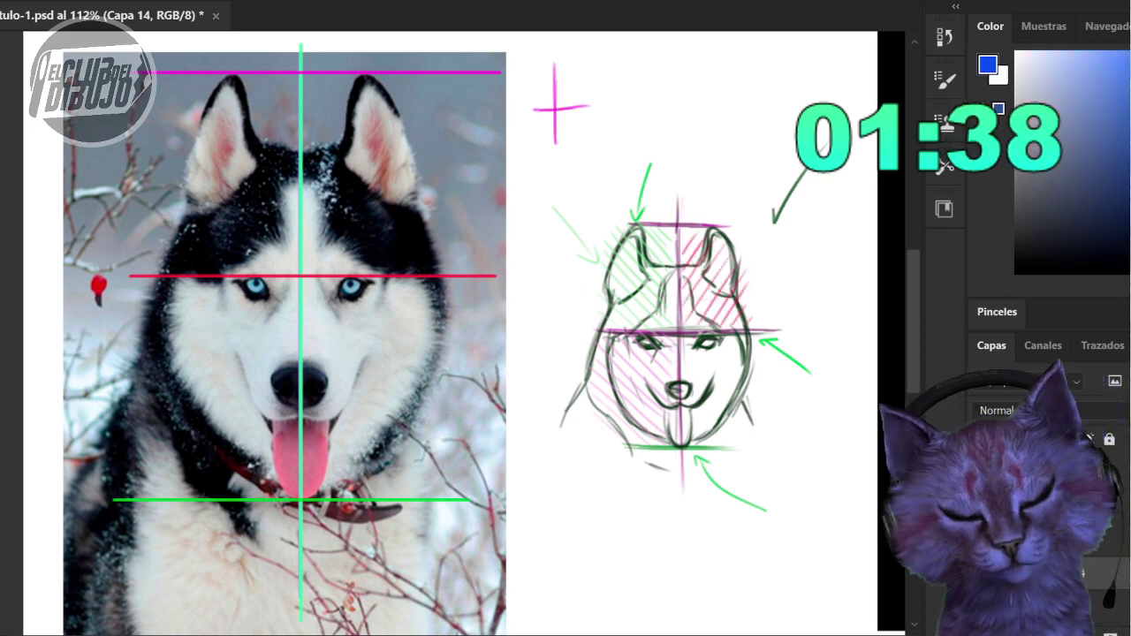
pyautogui.click(1128, 58)
pyautogui.moveTo(691, 339); pyautogui.dragTo(680, 355)
pyautogui.moveTo(694, 344); pyautogui.dragTo(688, 380)
pyautogui.moveTo(726, 337); pyautogui.dragTo(683, 421)
pyautogui.moveTo(721, 390)
pyautogui.mouseDown()
pyautogui.moveTo(690, 438)
pyautogui.moveTo(750, 367)
pyautogui.moveTo(701, 444)
pyautogui.mouseUp()
pyautogui.moveTo(742, 410); pyautogui.dragTo(722, 445)
pyautogui.moveTo(765, 412); pyautogui.dragTo(743, 446)
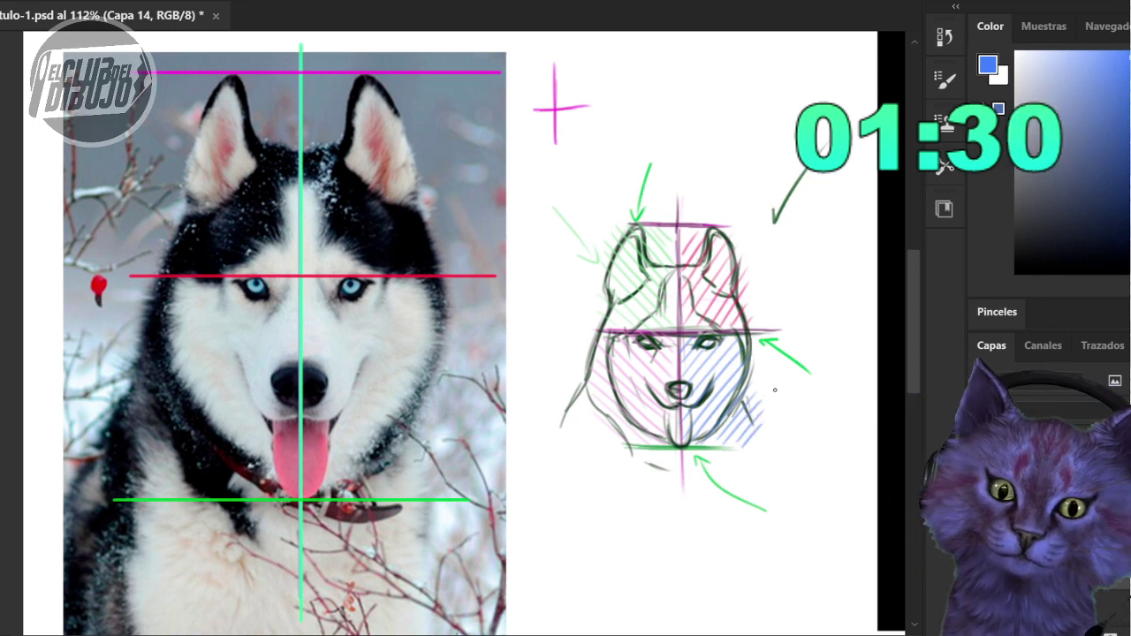
# - Set the brush colour to black and darken the details of both eyes
pyautogui.click(1088, 253)
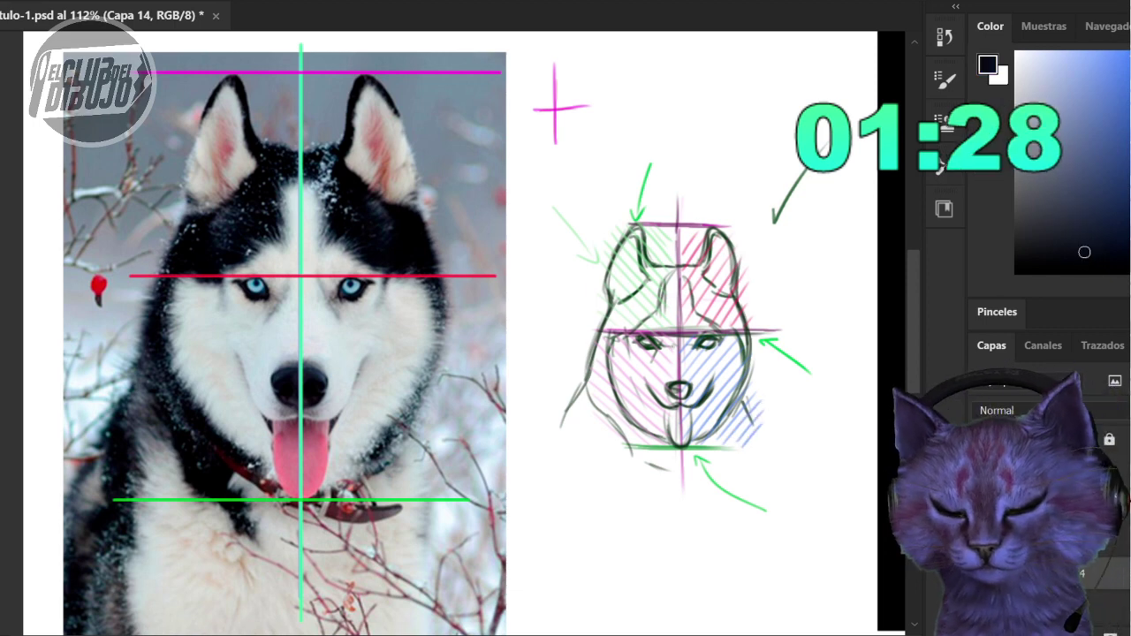
pyautogui.click(1112, 257)
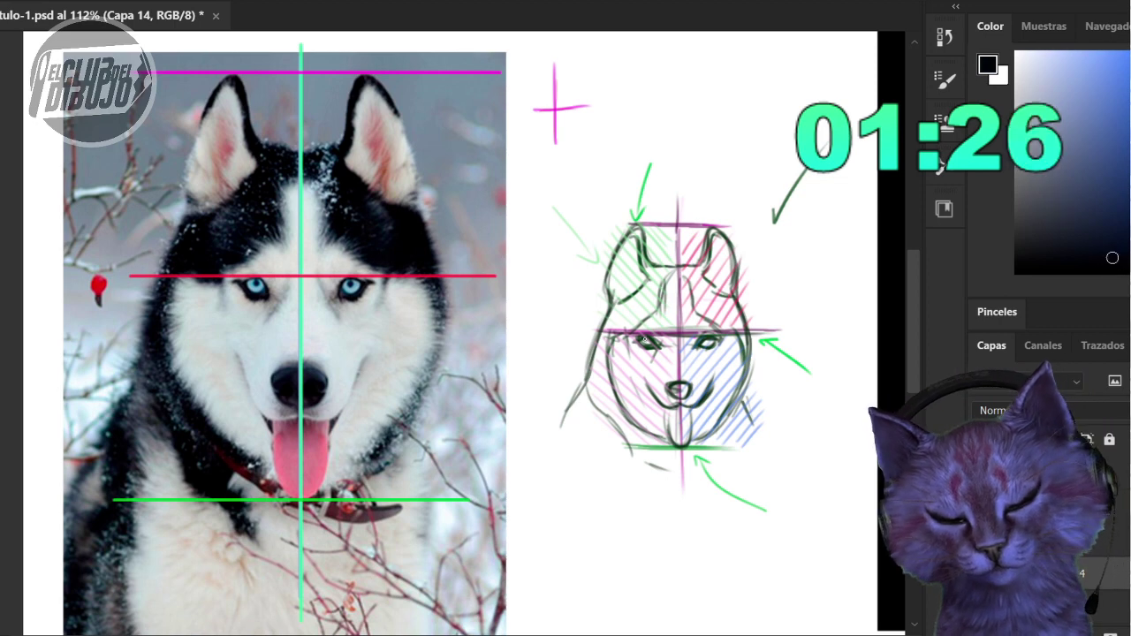
pyautogui.moveTo(657, 345)
pyautogui.mouseDown()
pyautogui.moveTo(704, 344)
pyautogui.moveTo(695, 348)
pyautogui.mouseUp()
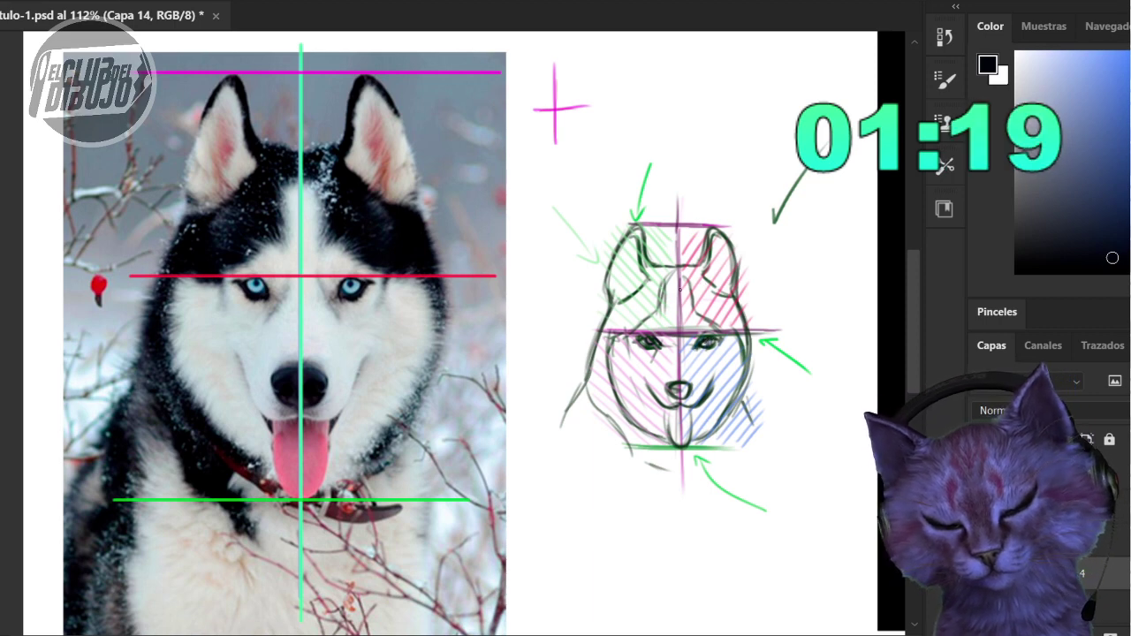
# - Reinforce the left ear's base, the left side of the head and the right cheek with black strokes
pyautogui.moveTo(622, 303); pyautogui.dragTo(663, 281)
pyautogui.moveTo(587, 403)
pyautogui.mouseDown()
pyautogui.moveTo(600, 342)
pyautogui.moveTo(592, 369)
pyautogui.mouseUp()
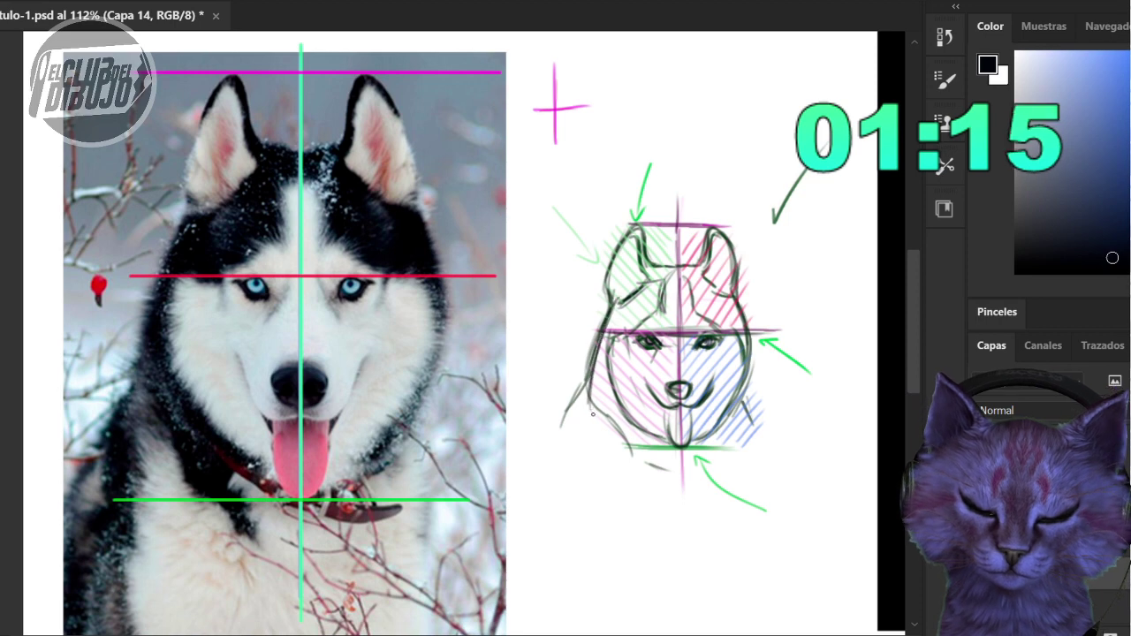
pyautogui.moveTo(618, 297); pyautogui.dragTo(590, 415)
pyautogui.moveTo(726, 408); pyautogui.dragTo(740, 369)
pyautogui.moveTo(732, 405)
pyautogui.mouseDown()
pyautogui.moveTo(749, 341)
pyautogui.moveTo(742, 394)
pyautogui.mouseUp()
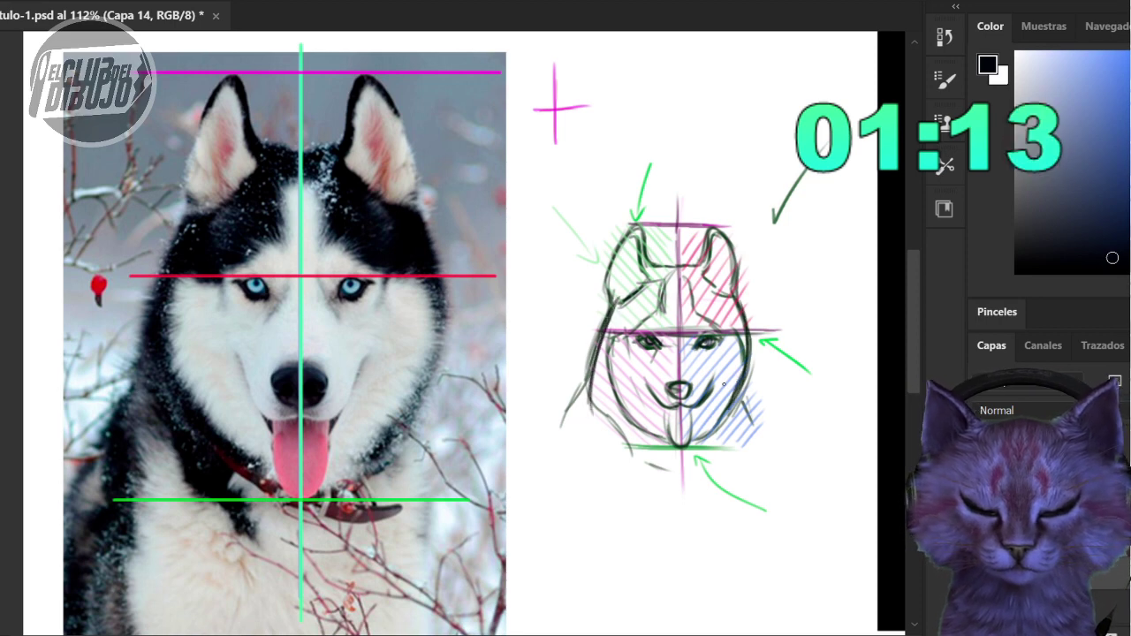
# - Darken the tongue's outline and draw the collar in black beneath the chin, with its buckle and loose strap end
pyautogui.moveTo(668, 410); pyautogui.dragTo(668, 432)
pyautogui.moveTo(668, 406)
pyautogui.mouseDown()
pyautogui.moveTo(671, 440)
pyautogui.moveTo(686, 444)
pyautogui.moveTo(666, 413)
pyautogui.moveTo(699, 407)
pyautogui.moveTo(667, 441)
pyautogui.moveTo(632, 431)
pyautogui.moveTo(692, 460)
pyautogui.mouseUp()
pyautogui.moveTo(618, 426); pyautogui.dragTo(667, 454)
pyautogui.moveTo(621, 415)
pyautogui.mouseDown()
pyautogui.moveTo(666, 442)
pyautogui.moveTo(652, 432)
pyautogui.mouseUp()
pyautogui.moveTo(595, 399)
pyautogui.mouseDown()
pyautogui.moveTo(652, 434)
pyautogui.moveTo(650, 445)
pyautogui.mouseUp()
pyautogui.moveTo(610, 417)
pyautogui.mouseDown()
pyautogui.moveTo(692, 465)
pyautogui.moveTo(713, 434)
pyautogui.moveTo(730, 457)
pyautogui.moveTo(689, 446)
pyautogui.moveTo(736, 454)
pyautogui.moveTo(691, 450)
pyautogui.moveTo(725, 410)
pyautogui.mouseUp()
pyautogui.moveTo(677, 467); pyautogui.dragTo(740, 393)
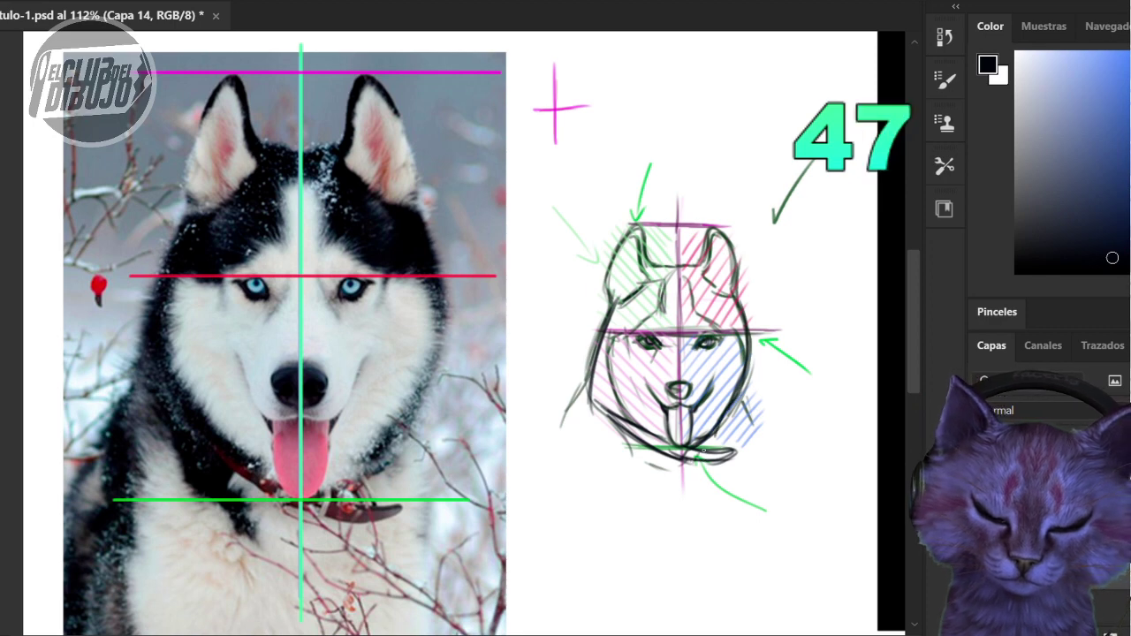
pyautogui.moveTo(691, 461); pyautogui.dragTo(700, 443)
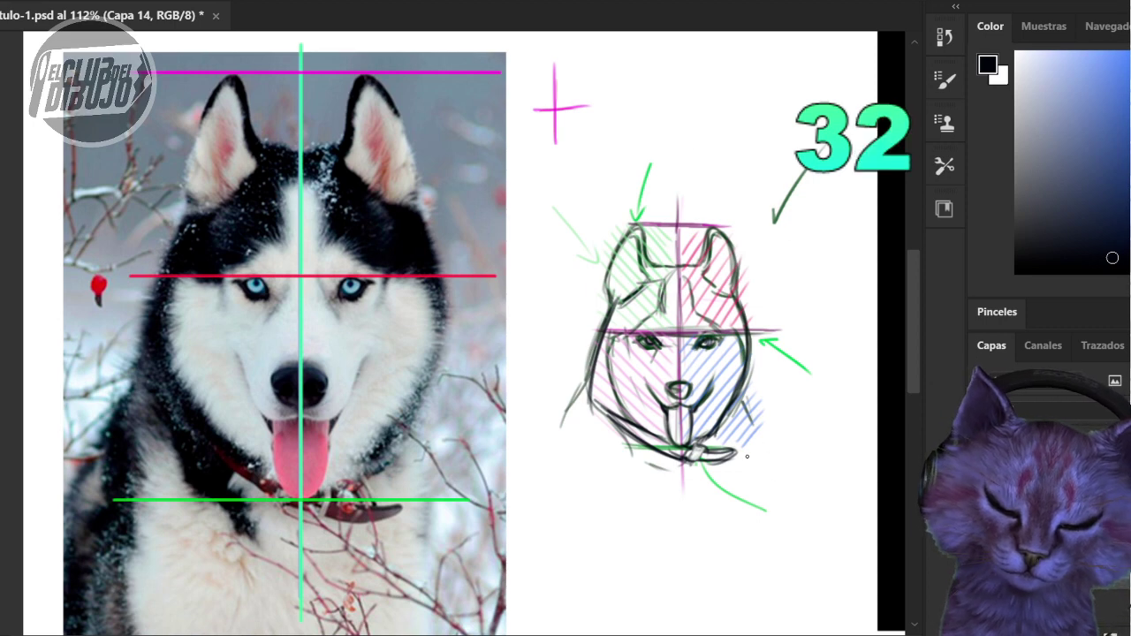
# - Draw the right contour of the neck and chest in black from the cheek down past the collar
pyautogui.moveTo(750, 449); pyautogui.dragTo(742, 495)
pyautogui.moveTo(733, 581)
pyautogui.mouseDown()
pyautogui.moveTo(732, 526)
pyautogui.moveTo(755, 452)
pyautogui.mouseUp()
pyautogui.moveTo(742, 410); pyautogui.dragTo(732, 516)
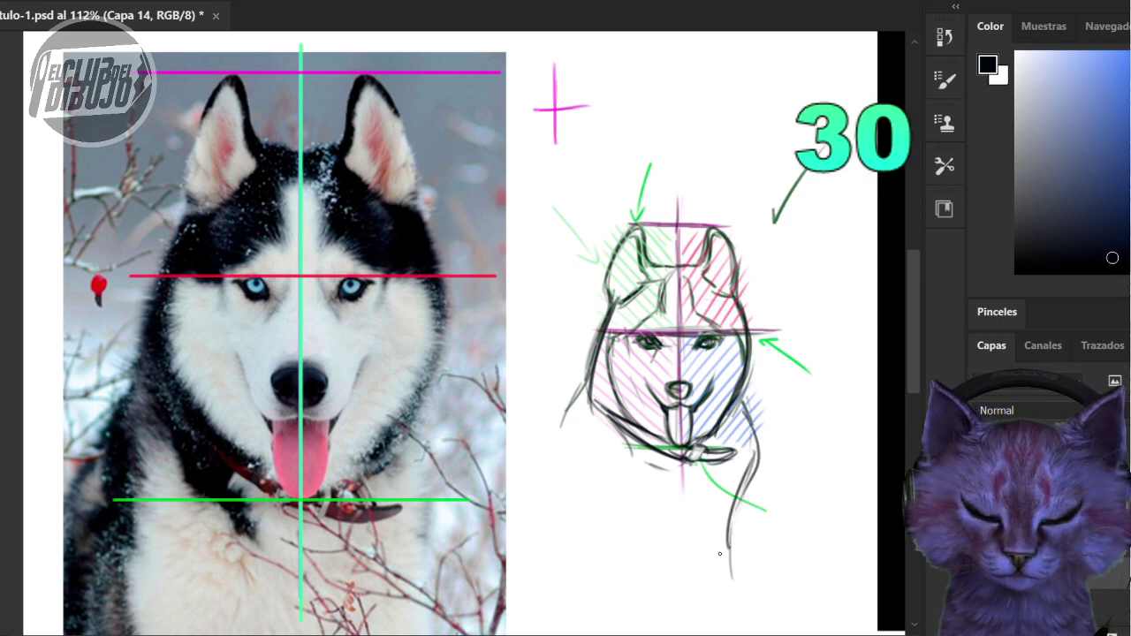
# - Draw the husky's left neck and body contour in black, then add the inner chest line beside it
pyautogui.moveTo(531, 516); pyautogui.dragTo(557, 457)
pyautogui.moveTo(565, 419); pyautogui.dragTo(559, 447)
pyautogui.moveTo(590, 376); pyautogui.dragTo(557, 448)
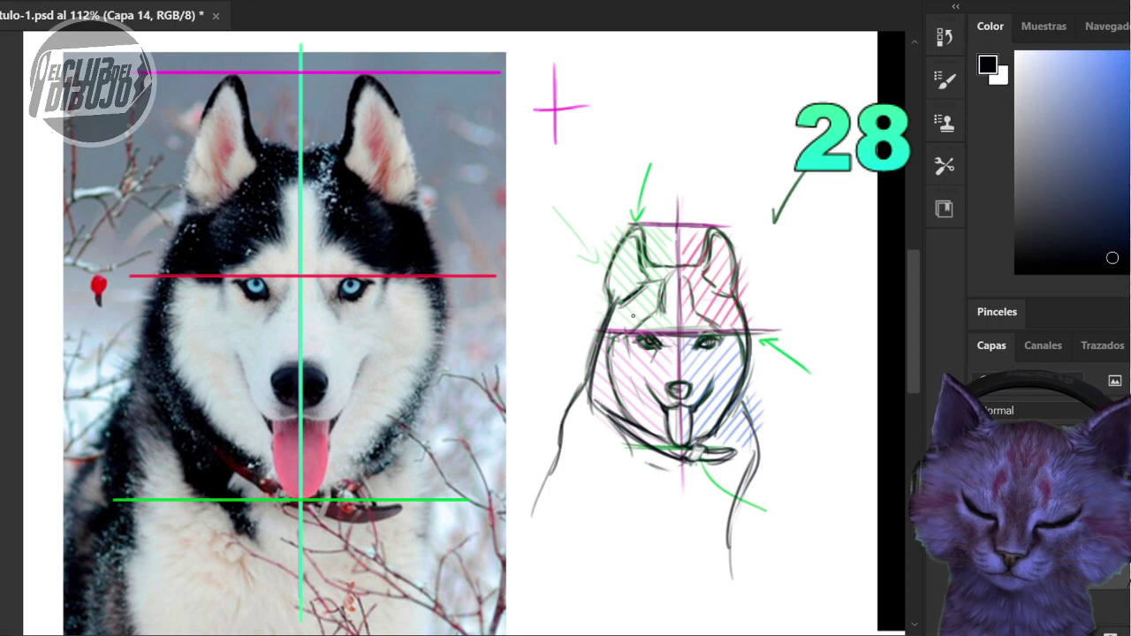
pyautogui.moveTo(605, 568); pyautogui.dragTo(581, 445)
pyautogui.moveTo(588, 456); pyautogui.dragTo(578, 382)
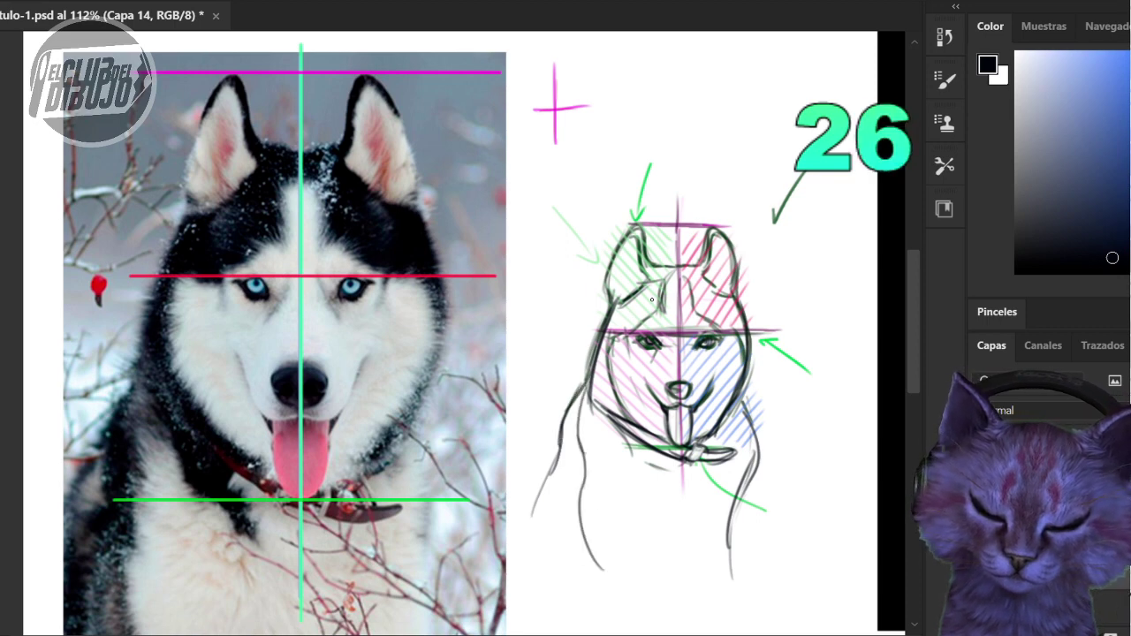
# - Reinforce the husky's body contours and ear outlines in black and darken the nose
pyautogui.moveTo(732, 573); pyautogui.dragTo(747, 477)
pyautogui.moveTo(730, 516); pyautogui.dragTo(755, 445)
pyautogui.moveTo(744, 395); pyautogui.dragTo(742, 492)
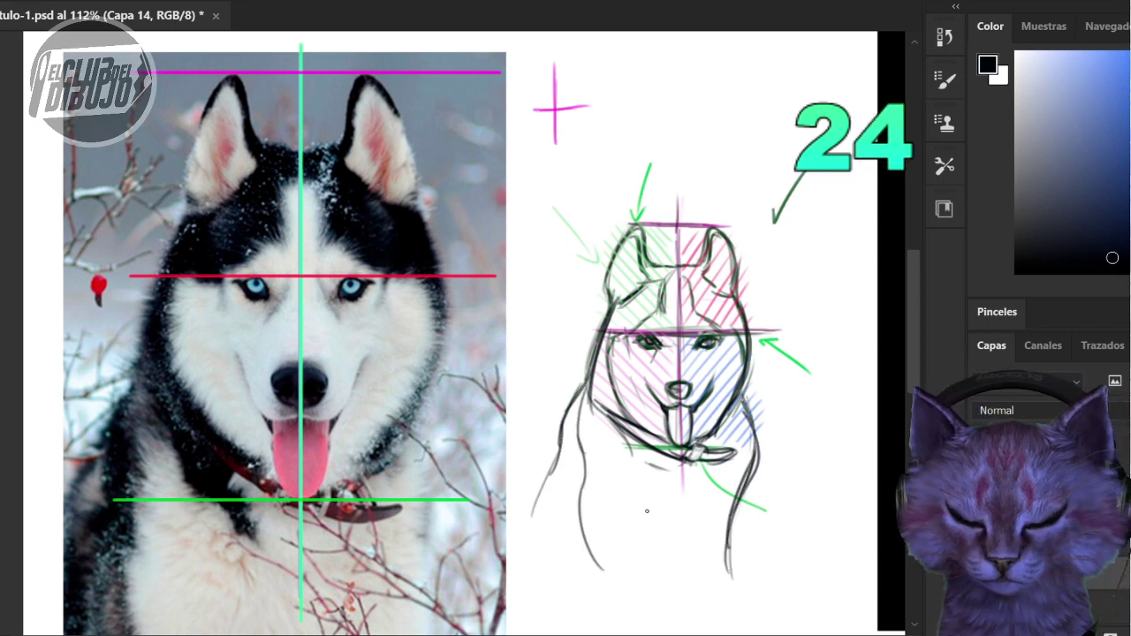
pyautogui.moveTo(524, 555)
pyautogui.mouseDown()
pyautogui.moveTo(554, 471)
pyautogui.moveTo(558, 412)
pyautogui.moveTo(589, 384)
pyautogui.moveTo(624, 236)
pyautogui.moveTo(648, 258)
pyautogui.moveTo(704, 252)
pyautogui.moveTo(707, 231)
pyautogui.moveTo(736, 268)
pyautogui.moveTo(723, 233)
pyautogui.mouseUp()
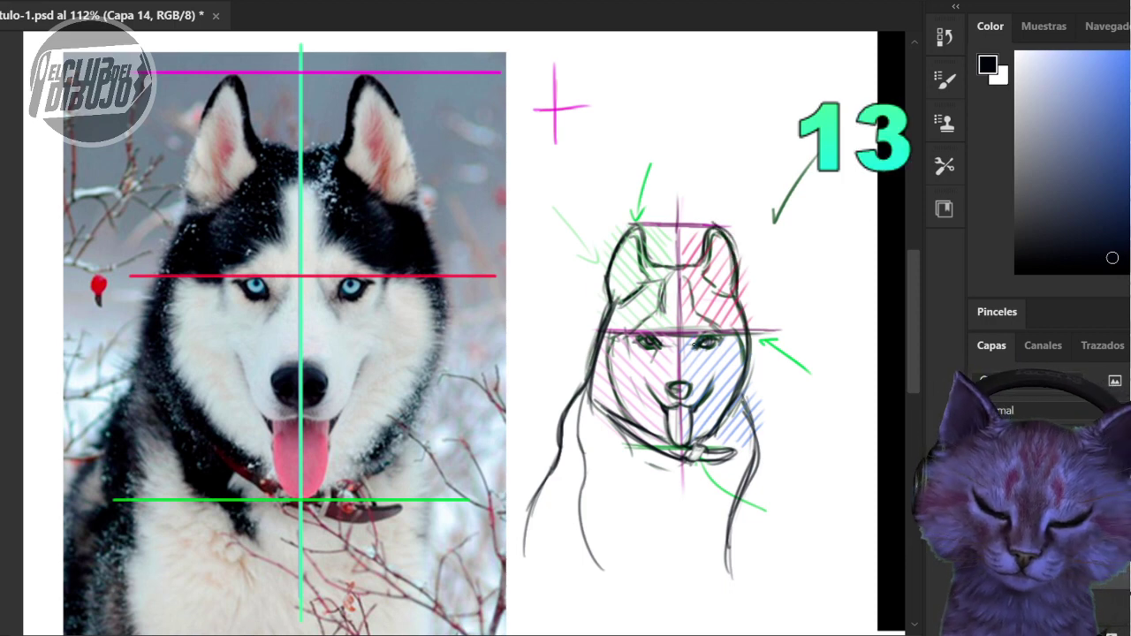
pyautogui.moveTo(675, 392)
pyautogui.mouseDown()
pyautogui.moveTo(687, 388)
pyautogui.moveTo(673, 391)
pyautogui.mouseUp()
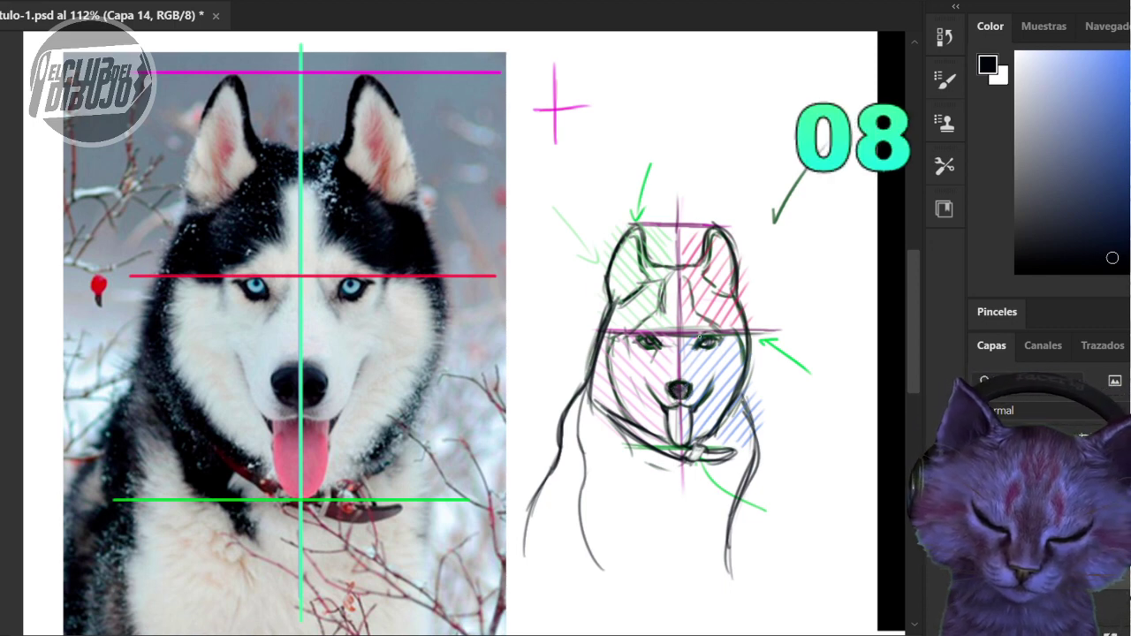
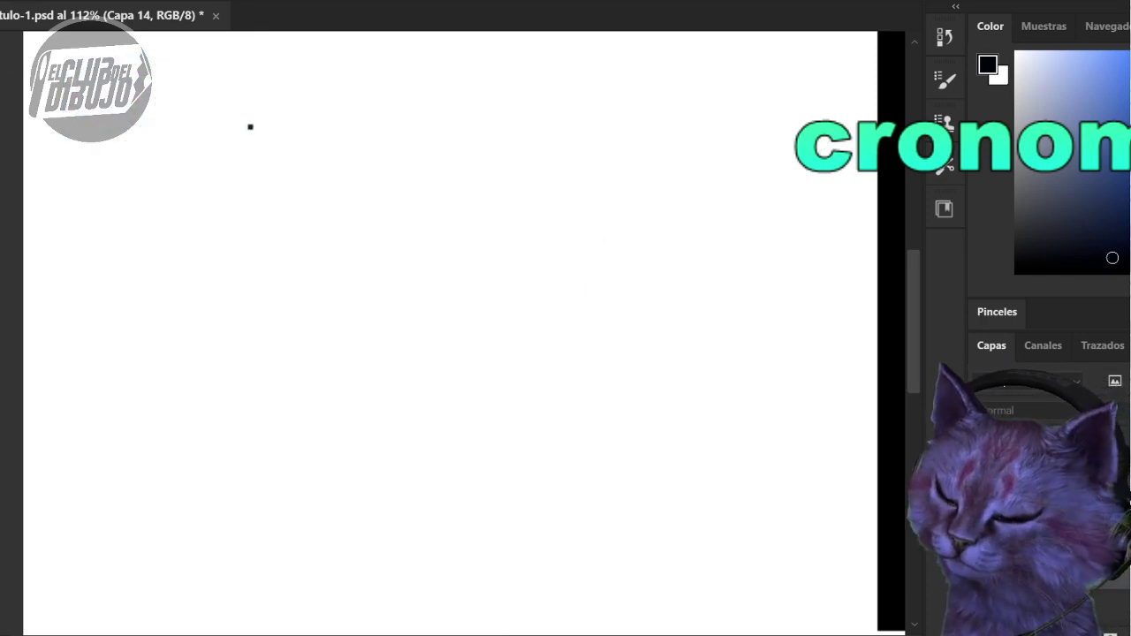
# - Paste the hamster photo onto the blank canvas, scale it down slightly and place it on the left half
pyautogui.click(210, 300)
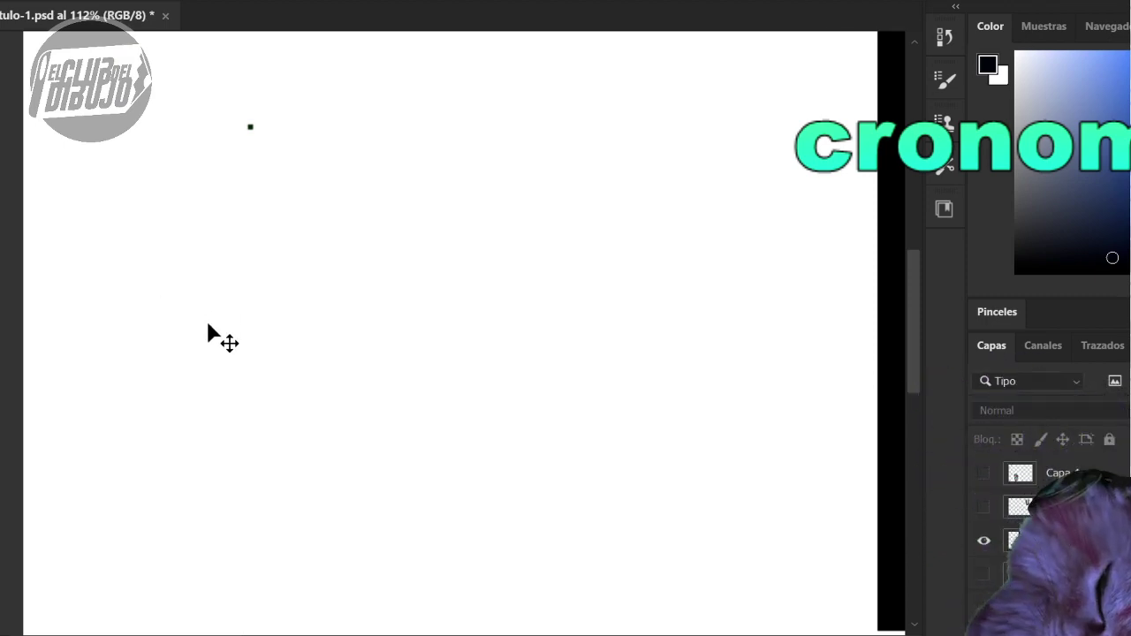
pyautogui.hotkey('ctrl', 'v')
pyautogui.moveTo(368, 379); pyautogui.dragTo(240, 447)
pyautogui.hotkey('ctrl', 't')
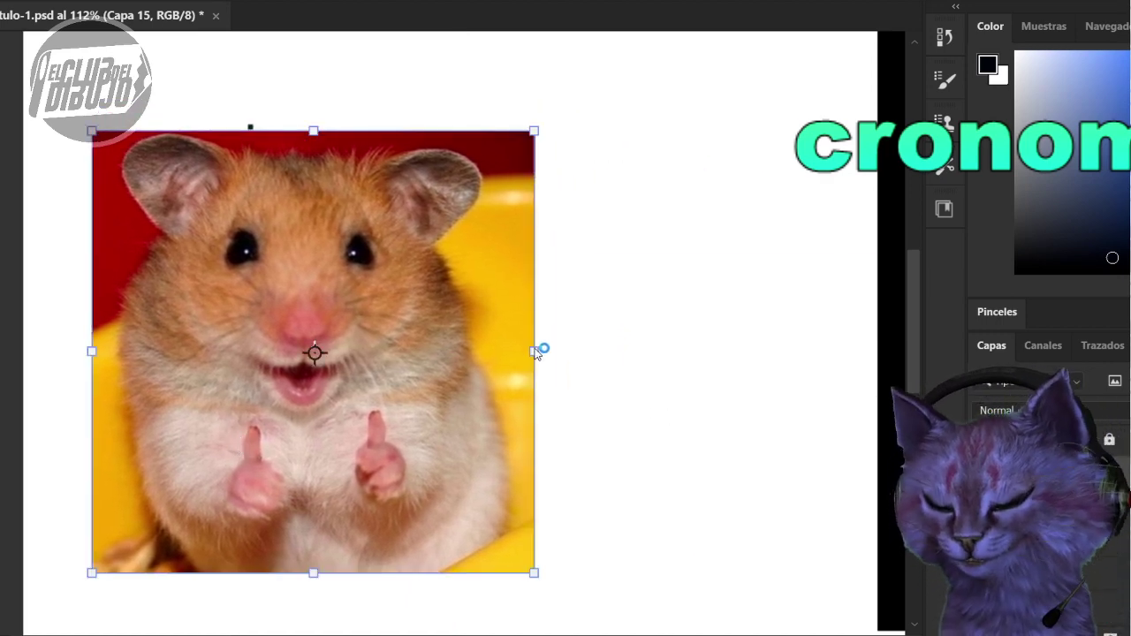
pyautogui.moveTo(527, 351); pyautogui.dragTo(439, 386)
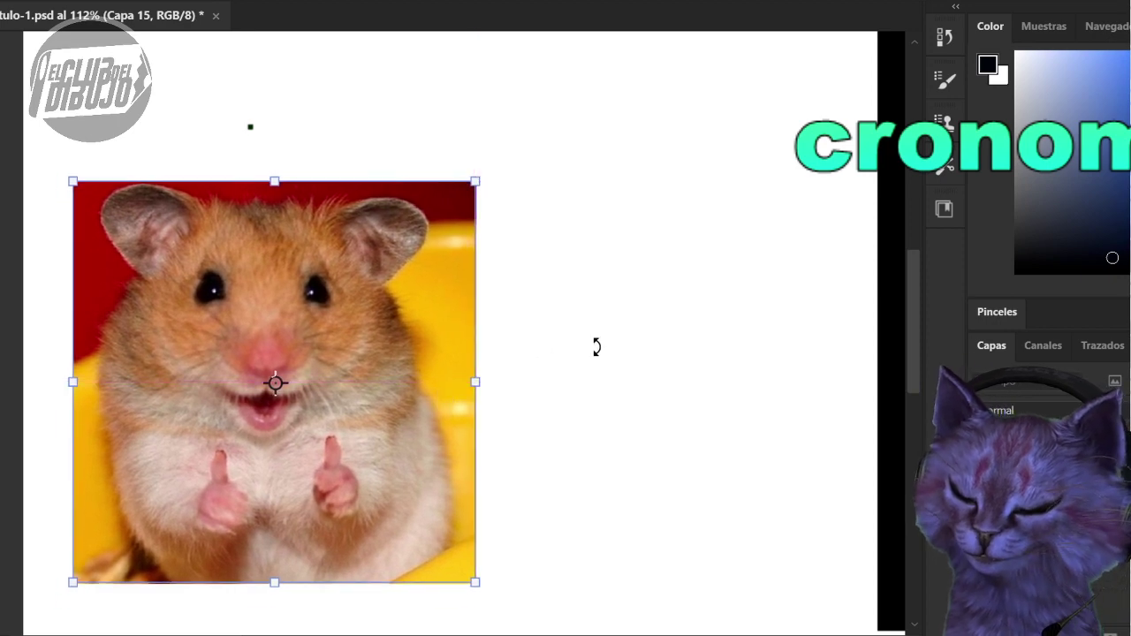
pyautogui.press('Return')
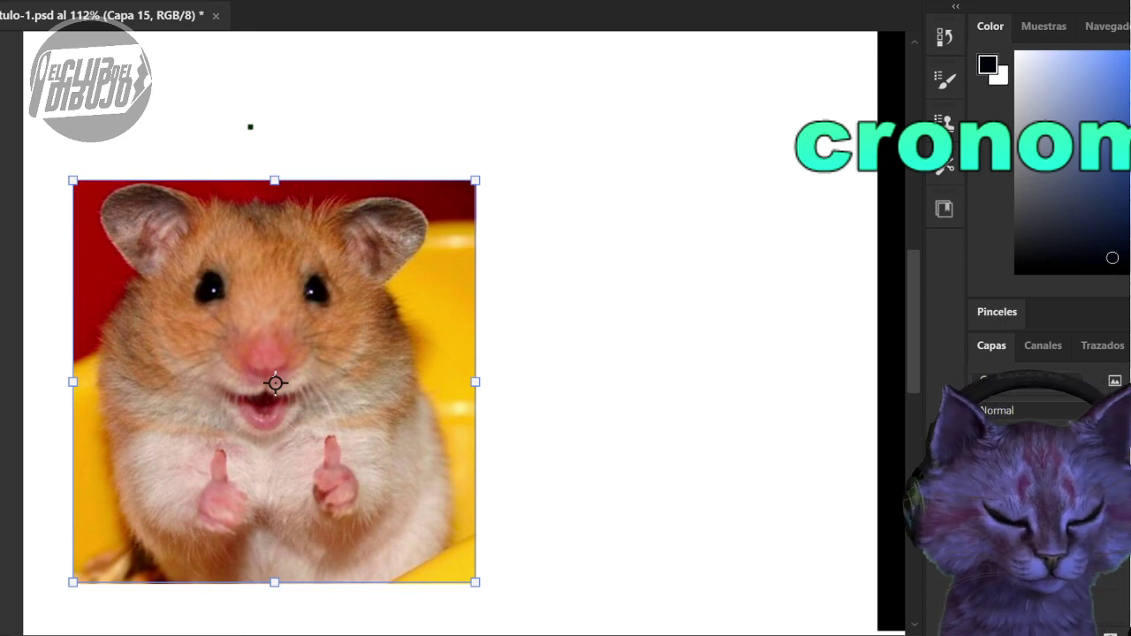
pyautogui.moveTo(1110, 98); pyautogui.dragTo(1106, 67)
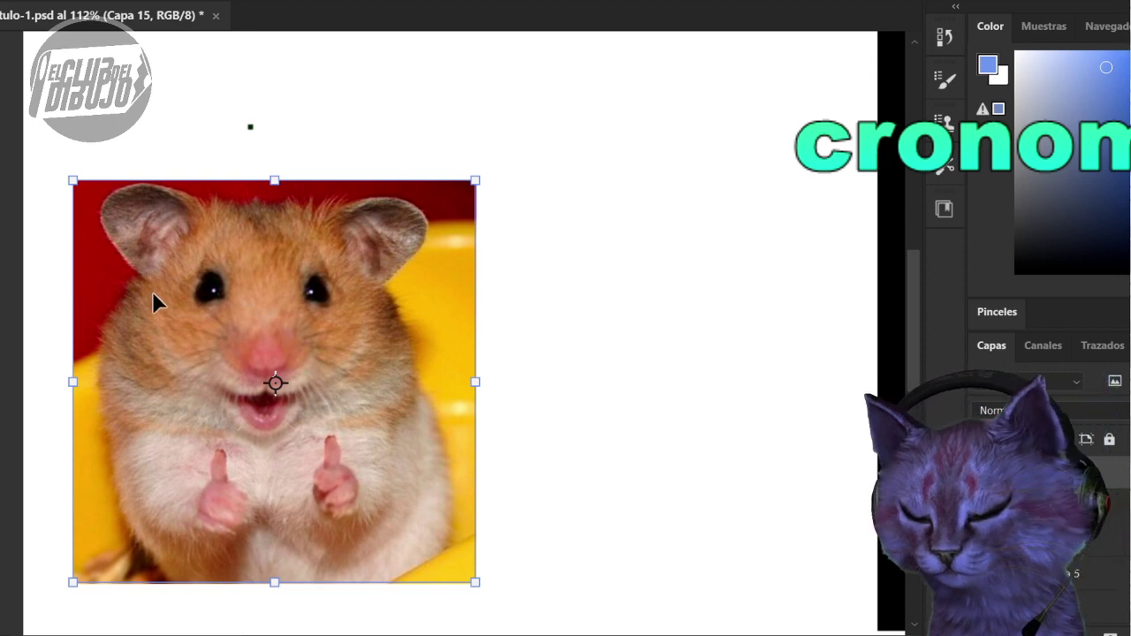
pyautogui.press('Return')
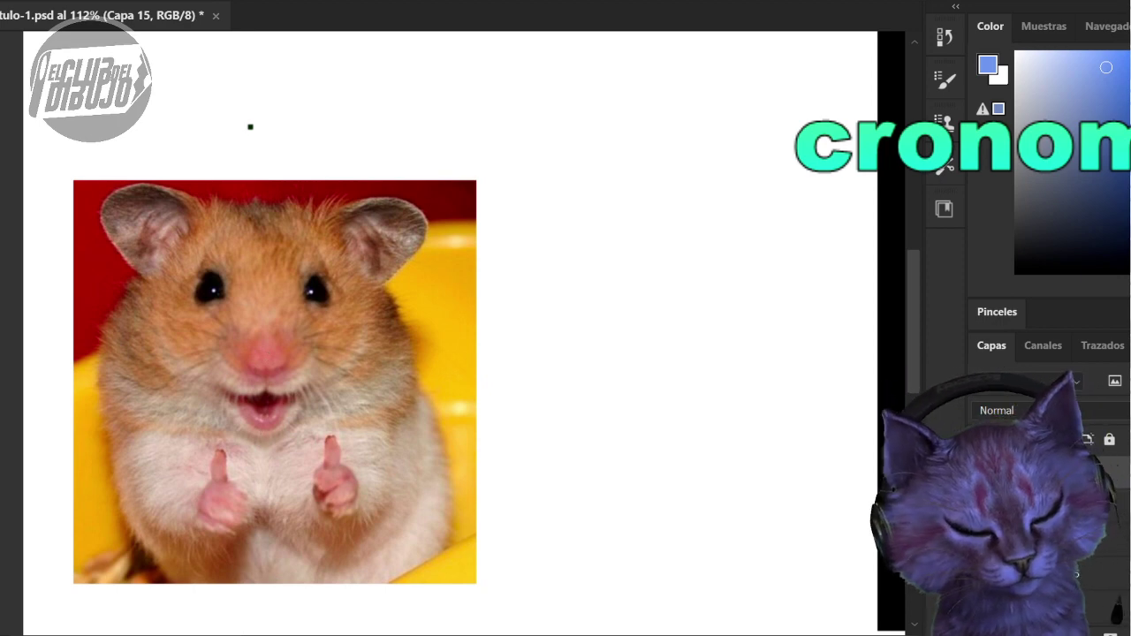
# - Create a new layer and draw a blue vertical axis through the hamster's nose, extending past the photo's top and bottom edges
pyautogui.hotkey('ctrl', 'shift', 'alt', 'n')
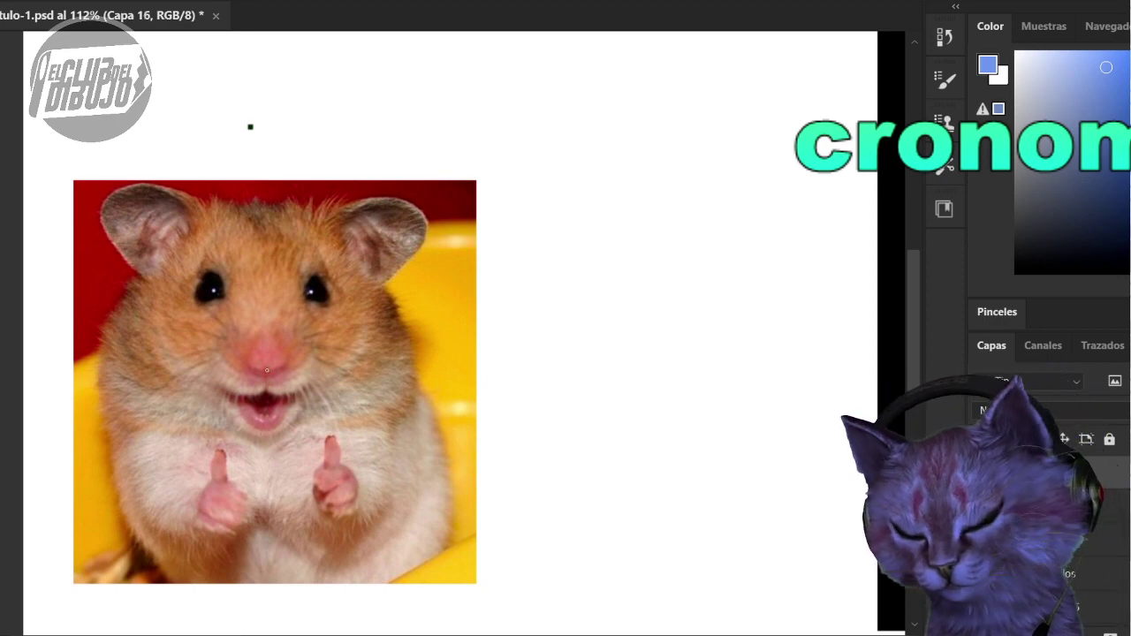
pyautogui.moveTo(265, 272)
pyautogui.mouseDown()
pyautogui.moveTo(266, 113)
pyautogui.moveTo(266, 492)
pyautogui.moveTo(294, 539)
pyautogui.mouseUp()
pyautogui.click(1130, 76)
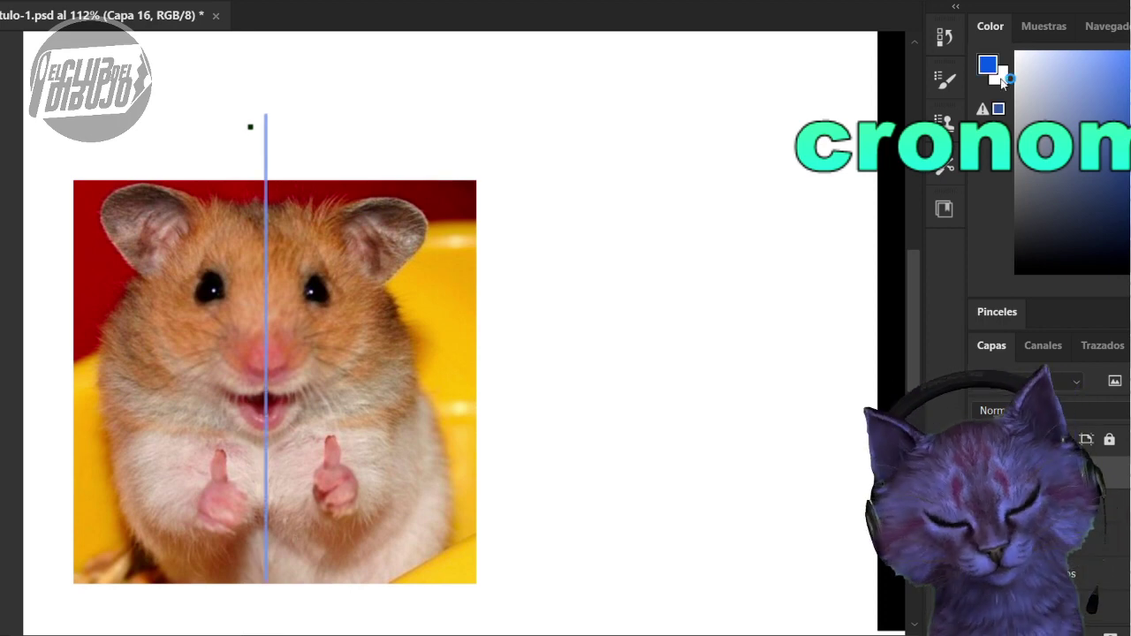
pyautogui.moveTo(266, 114); pyautogui.dragTo(266, 599)
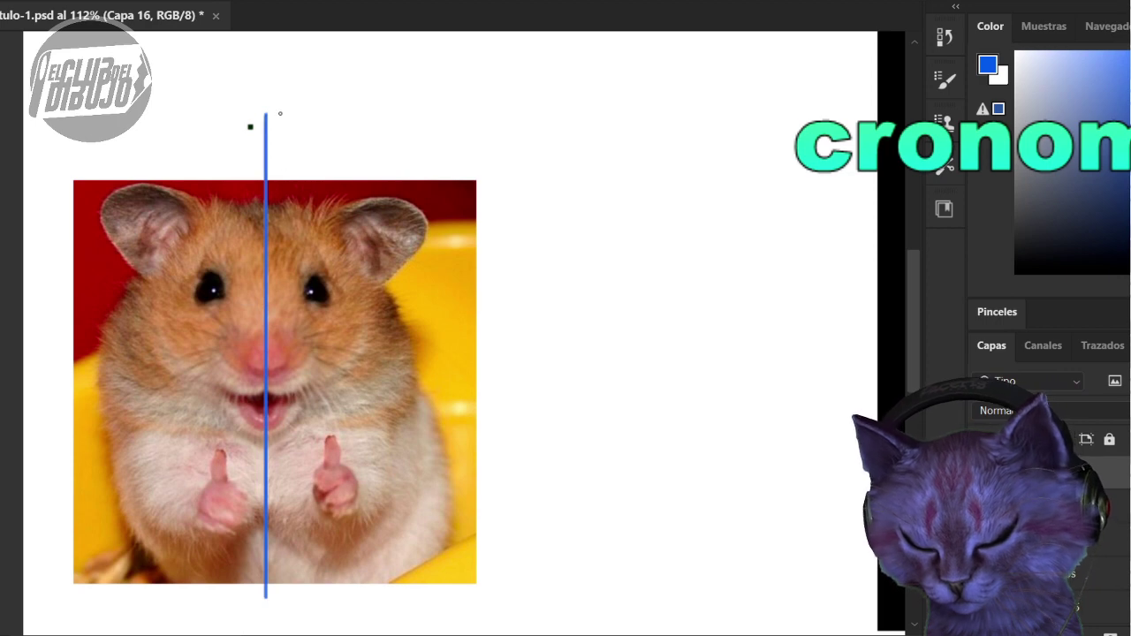
pyautogui.moveTo(272, 392); pyautogui.dragTo(274, 620)
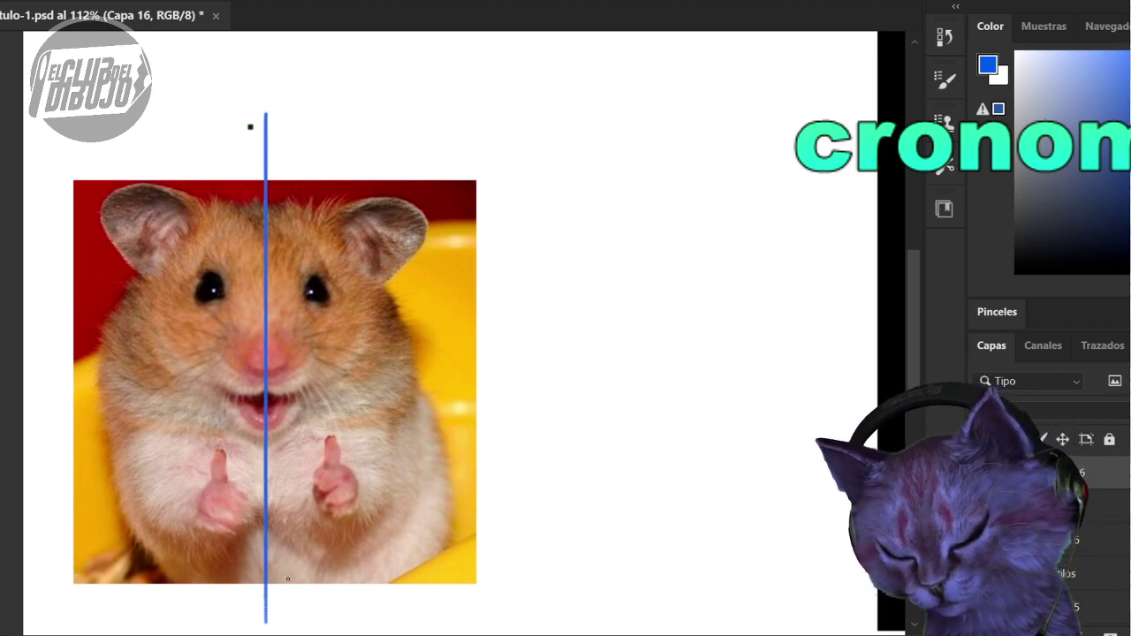
# - Draw green horizontal guides above the hamster's eyes and at its ear tips, and mark the gap between them with a double-headed arrow
pyautogui.click(1126, 66)
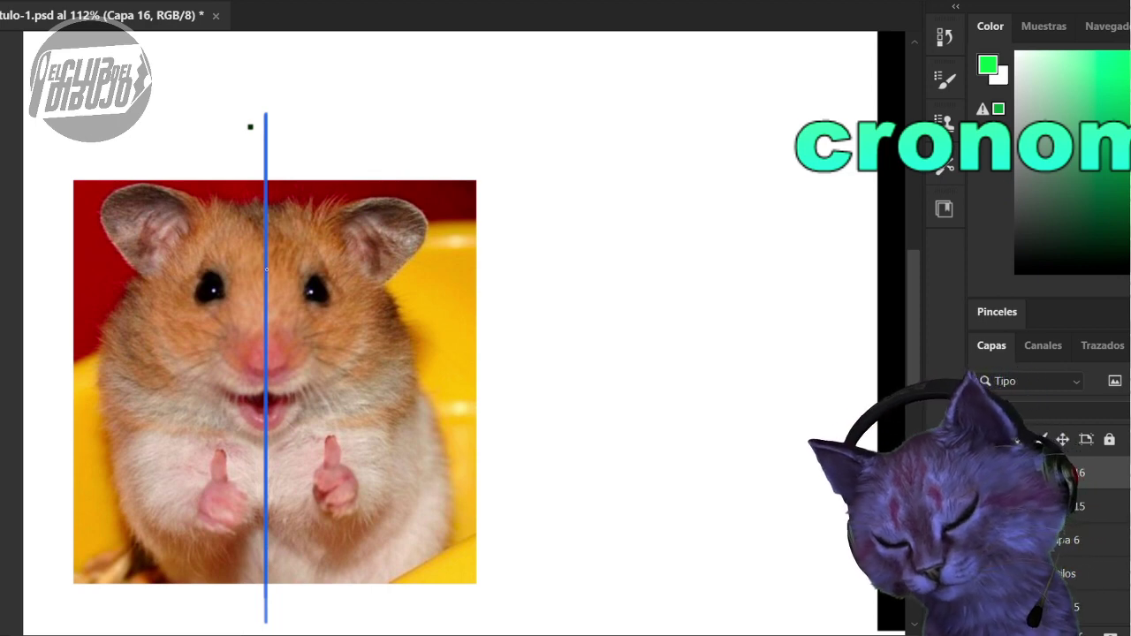
pyautogui.moveTo(266, 270)
pyautogui.mouseDown()
pyautogui.moveTo(129, 278)
pyautogui.moveTo(379, 299)
pyautogui.moveTo(499, 290)
pyautogui.moveTo(55, 269)
pyautogui.mouseUp()
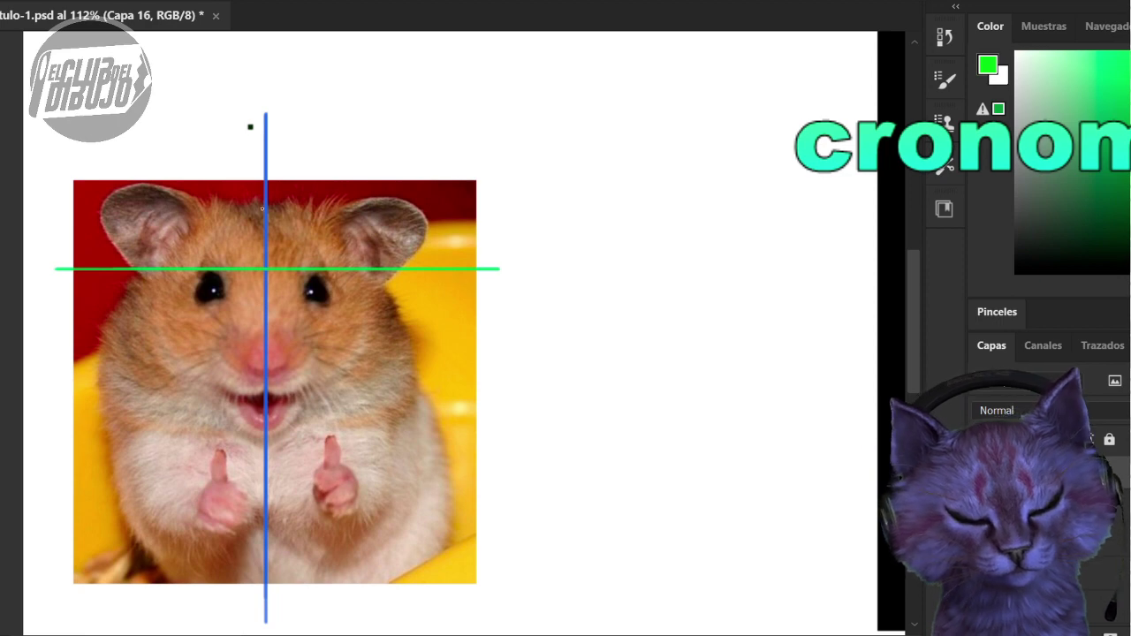
pyautogui.moveTo(55, 182); pyautogui.dragTo(545, 181)
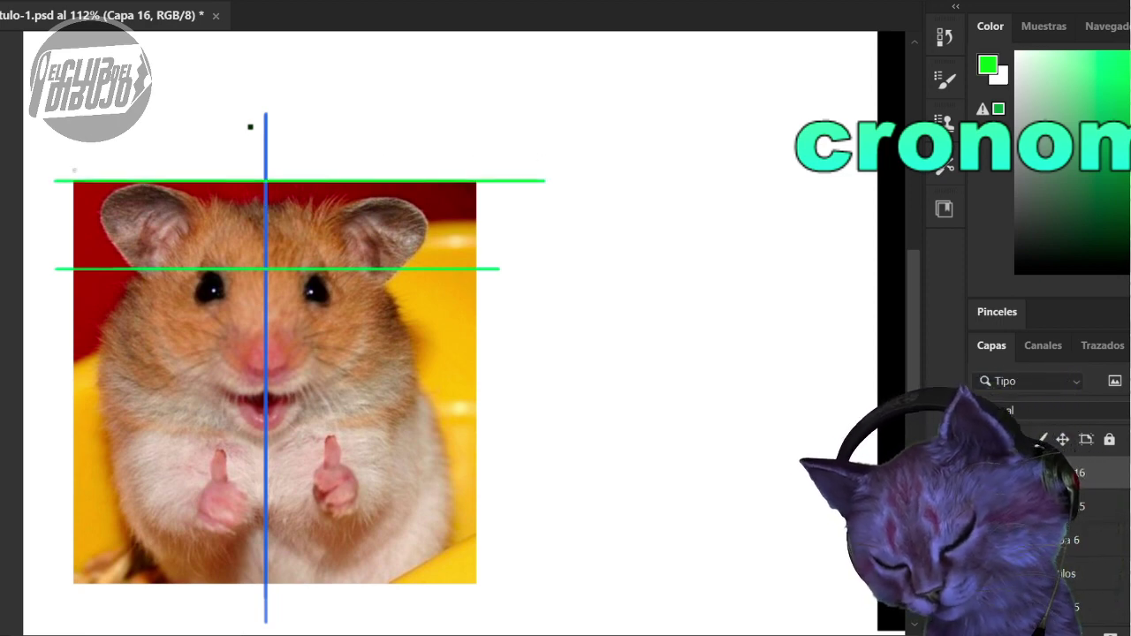
pyautogui.moveTo(46, 181); pyautogui.dragTo(111, 180)
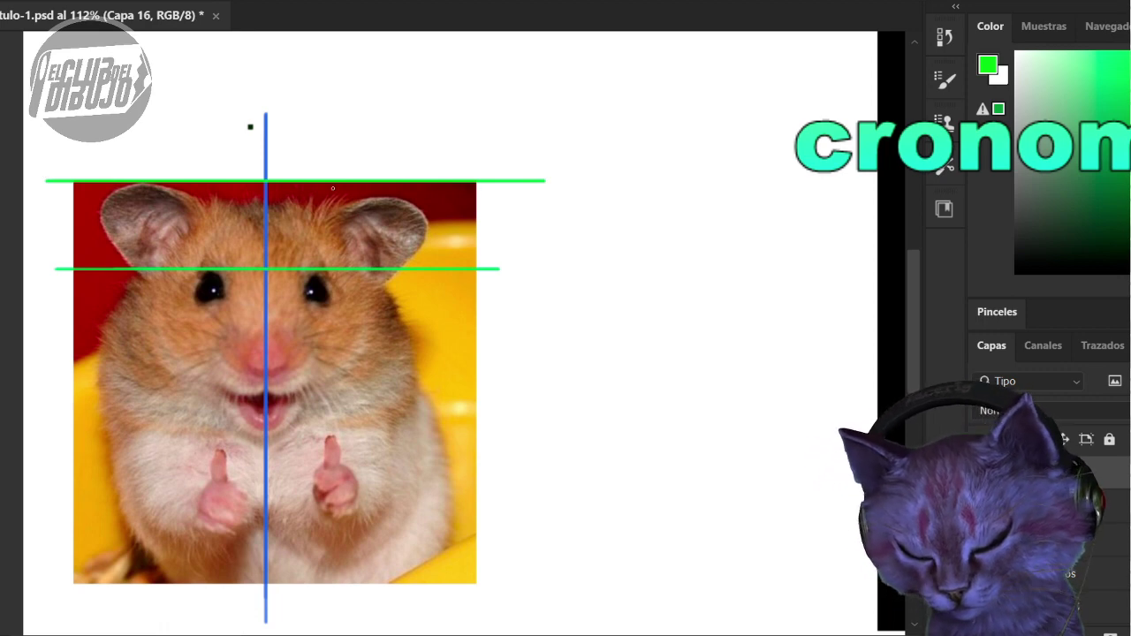
pyautogui.moveTo(41, 180); pyautogui.dragTo(35, 181)
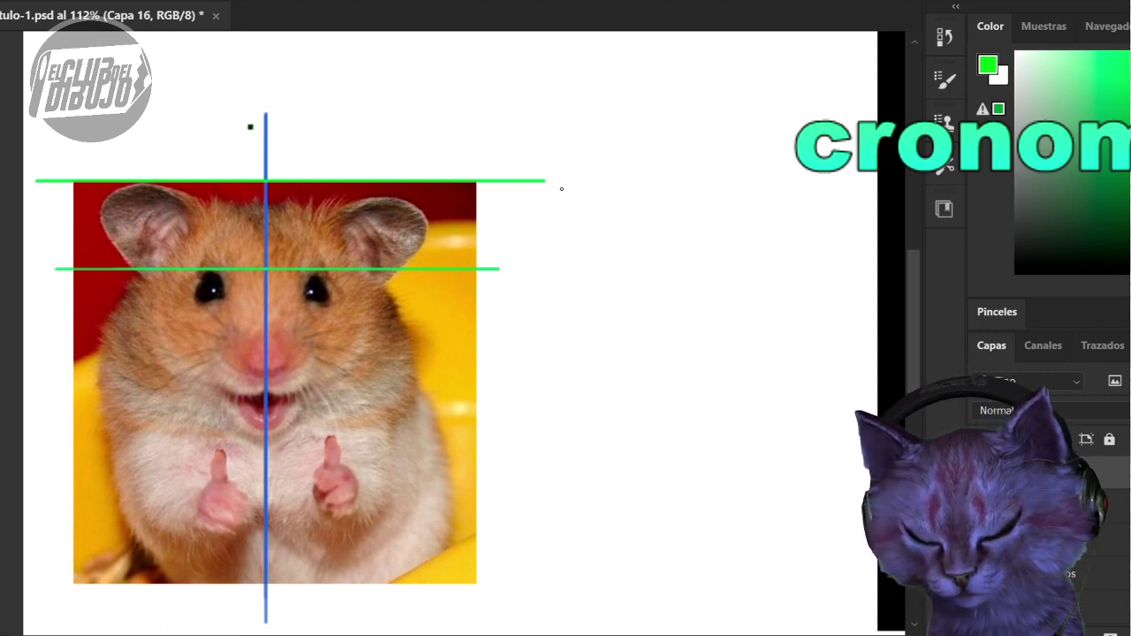
pyautogui.moveTo(544, 201)
pyautogui.mouseDown()
pyautogui.moveTo(541, 252)
pyautogui.moveTo(550, 207)
pyautogui.mouseUp()
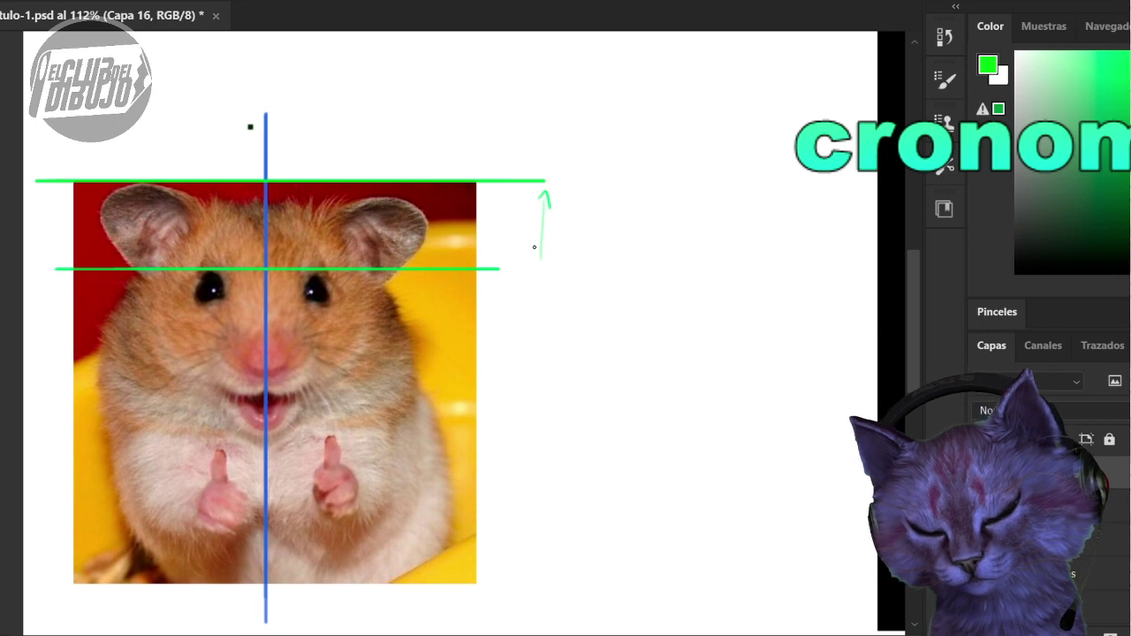
pyautogui.moveTo(535, 248); pyautogui.dragTo(545, 255)
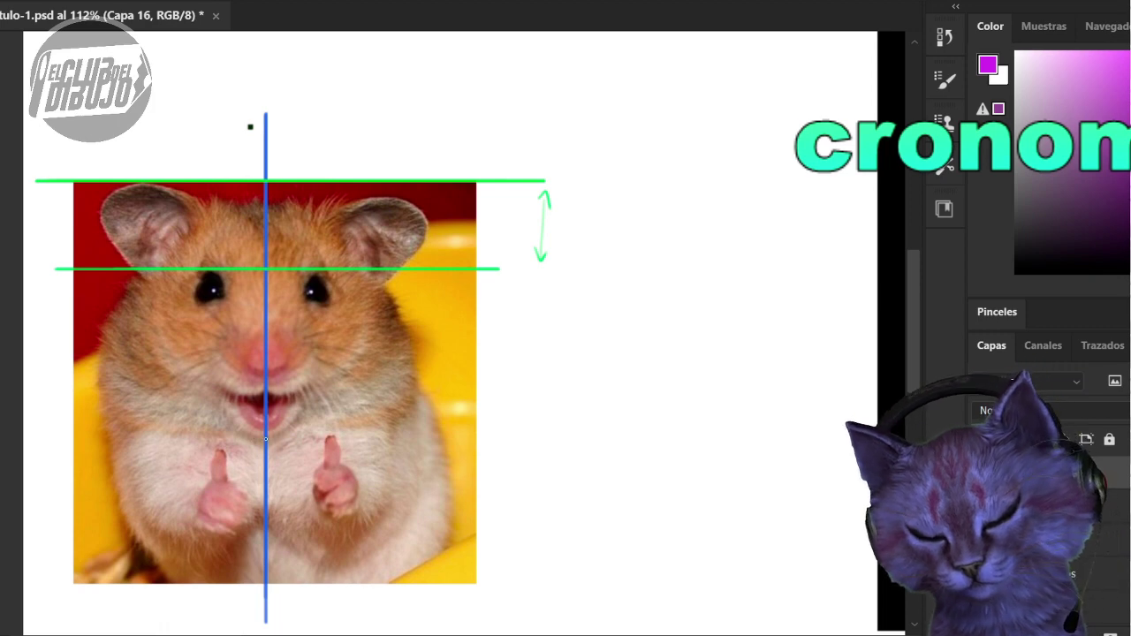
# - Draw a purple horizontal guide below the hamster's chin and a pink one just under its nose
pyautogui.moveTo(265, 438)
pyautogui.mouseDown()
pyautogui.moveTo(76, 437)
pyautogui.moveTo(522, 438)
pyautogui.mouseUp()
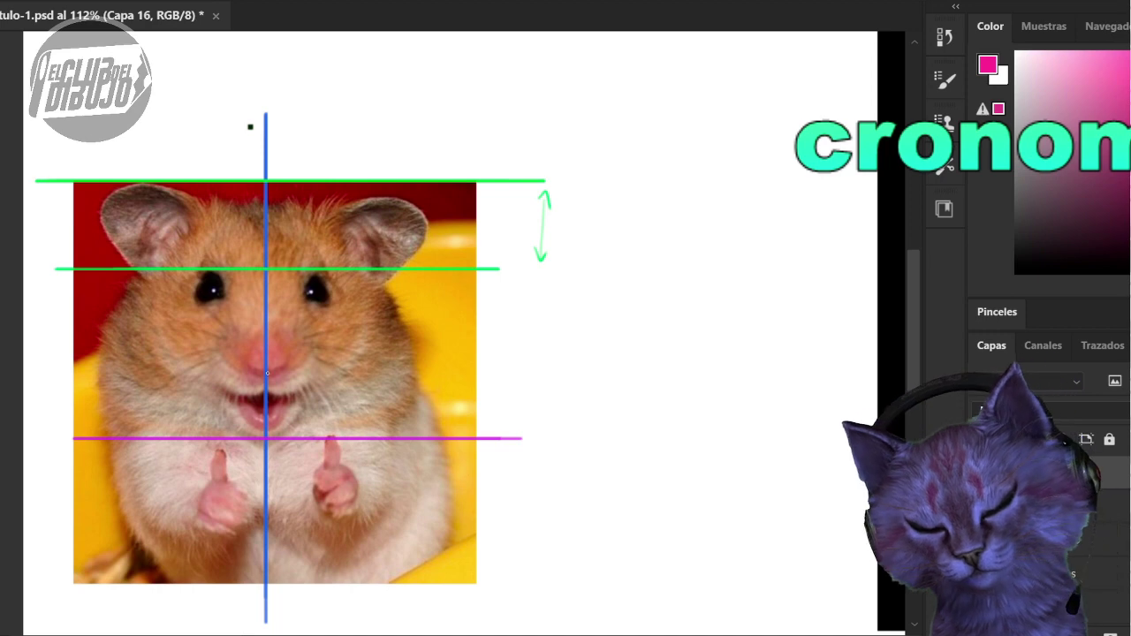
pyautogui.moveTo(264, 372)
pyautogui.mouseDown()
pyautogui.moveTo(138, 348)
pyautogui.moveTo(370, 353)
pyautogui.moveTo(475, 371)
pyautogui.moveTo(404, 344)
pyautogui.moveTo(82, 348)
pyautogui.mouseUp()
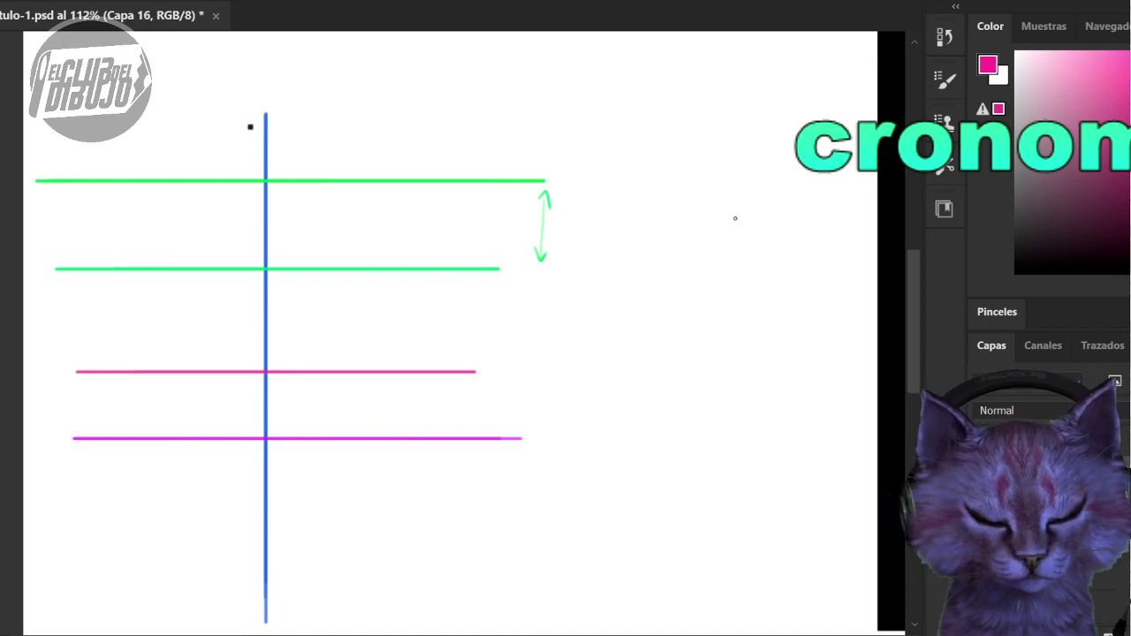
# - Hide the hamster photo and sketch a pink vertical axis with a horizontal crossing line on the empty area beside the guides
pyautogui.moveTo(734, 183); pyautogui.dragTo(732, 455)
pyautogui.moveTo(734, 182); pyautogui.dragTo(737, 545)
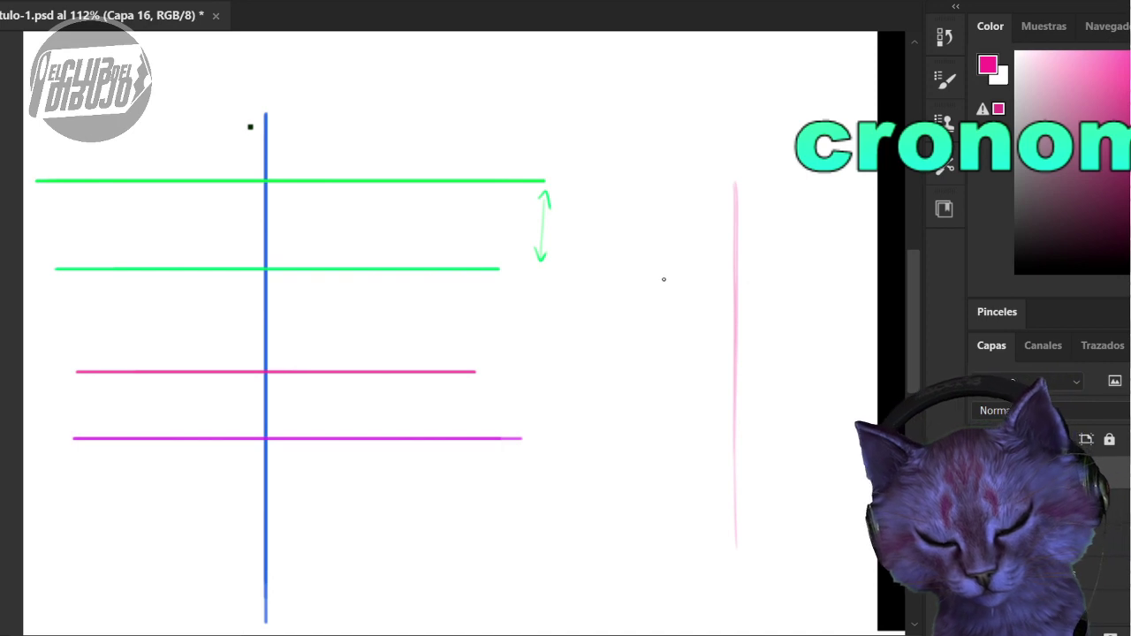
pyautogui.moveTo(657, 279); pyautogui.dragTo(795, 281)
pyautogui.moveTo(734, 189); pyautogui.dragTo(737, 539)
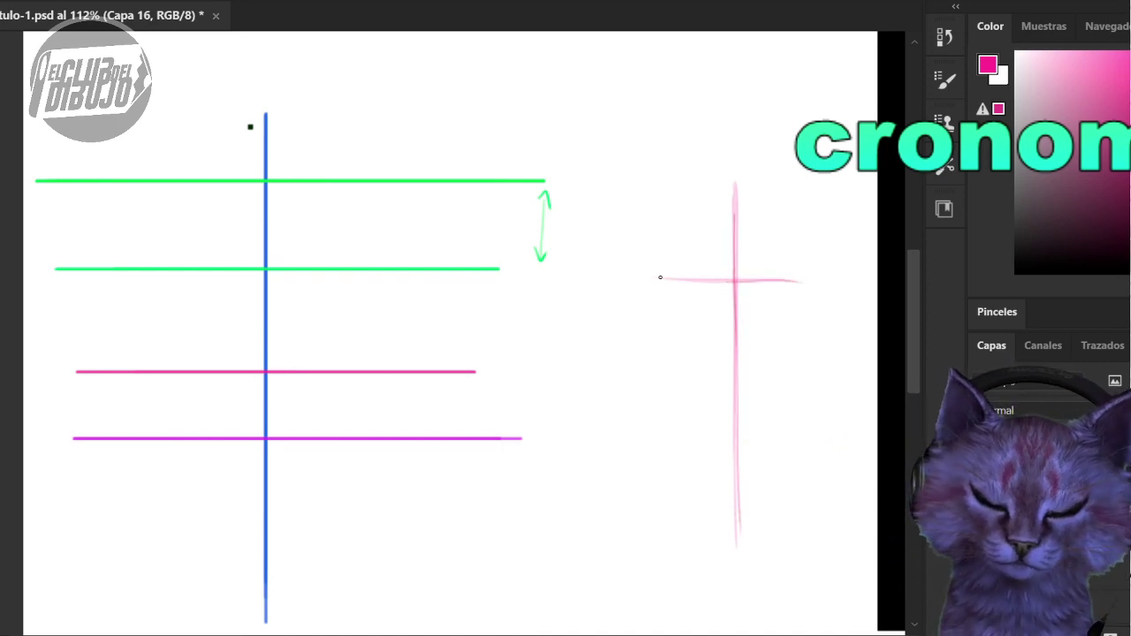
pyautogui.moveTo(659, 277); pyautogui.dragTo(832, 279)
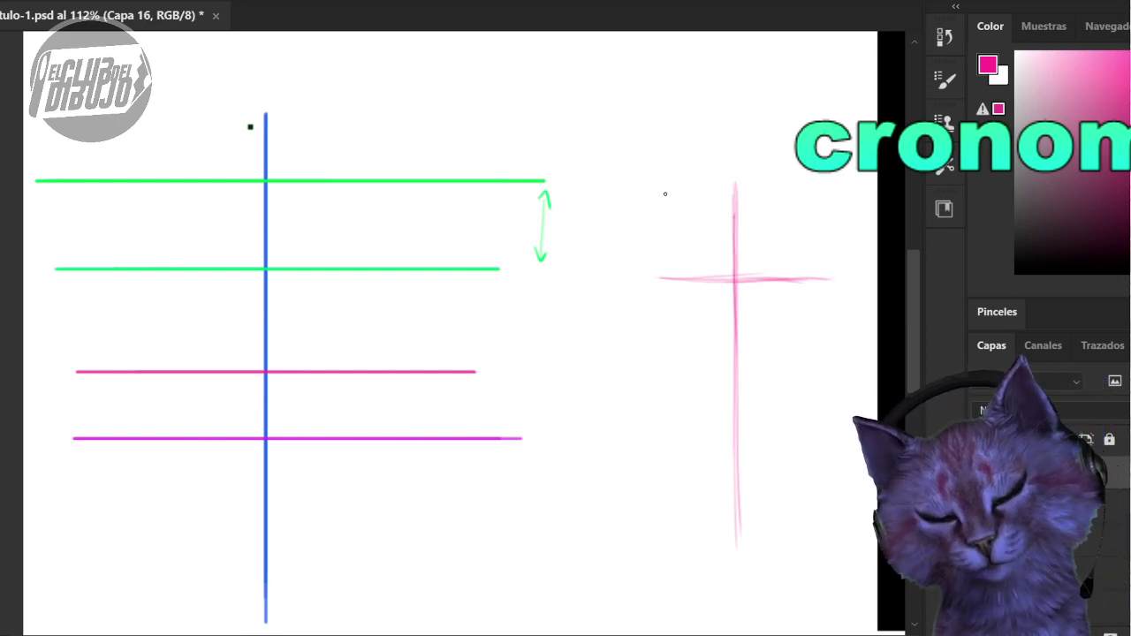
# - Sketch pink horizontal guides at the top of the new axis and between that line and the crossing line
pyautogui.moveTo(665, 194); pyautogui.dragTo(798, 186)
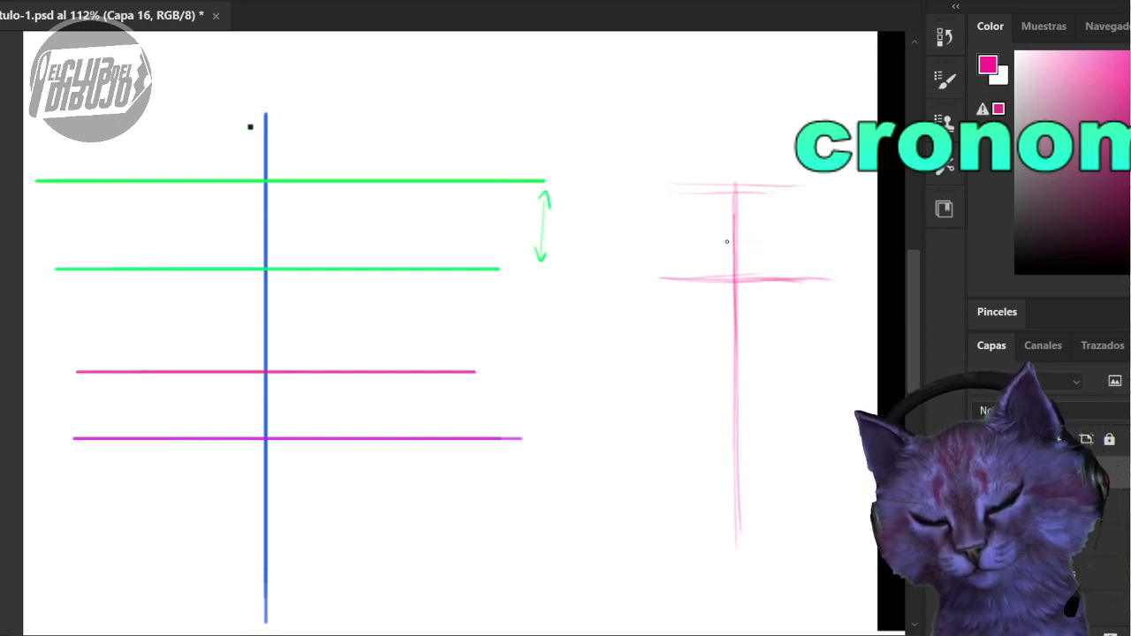
pyautogui.moveTo(673, 240); pyautogui.dragTo(808, 240)
pyautogui.moveTo(710, 242); pyautogui.dragTo(810, 240)
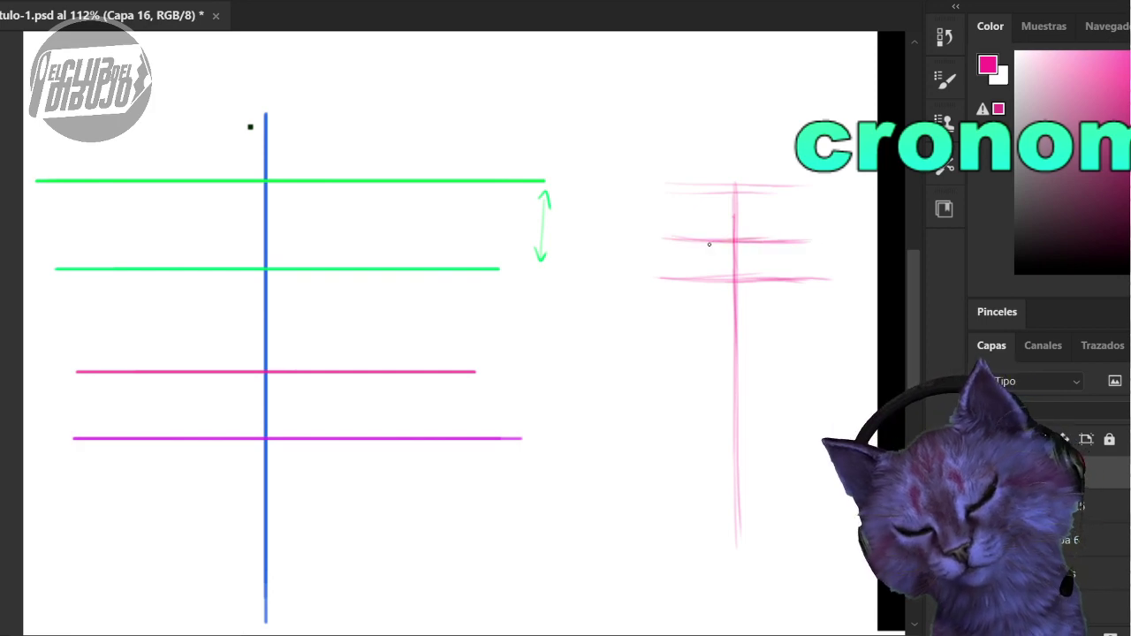
pyautogui.moveTo(655, 242); pyautogui.dragTo(844, 241)
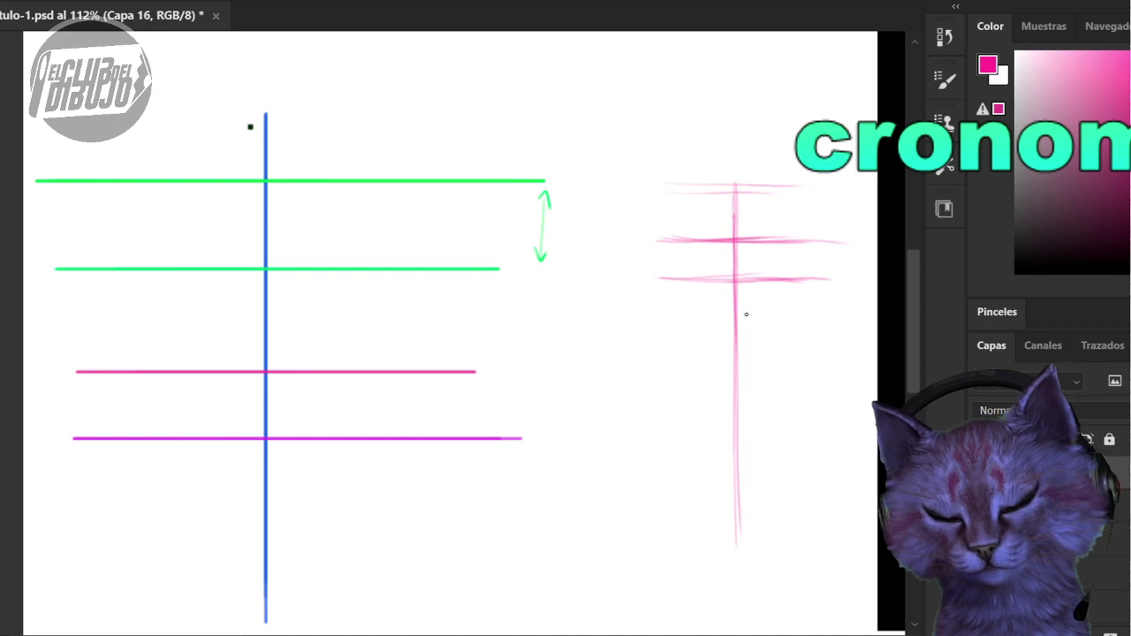
# - Add two pink horizontal guides across the axis below the existing crossing line, making the lowest one shorter
pyautogui.moveTo(700, 326); pyautogui.dragTo(754, 326)
pyautogui.moveTo(664, 325); pyautogui.dragTo(811, 324)
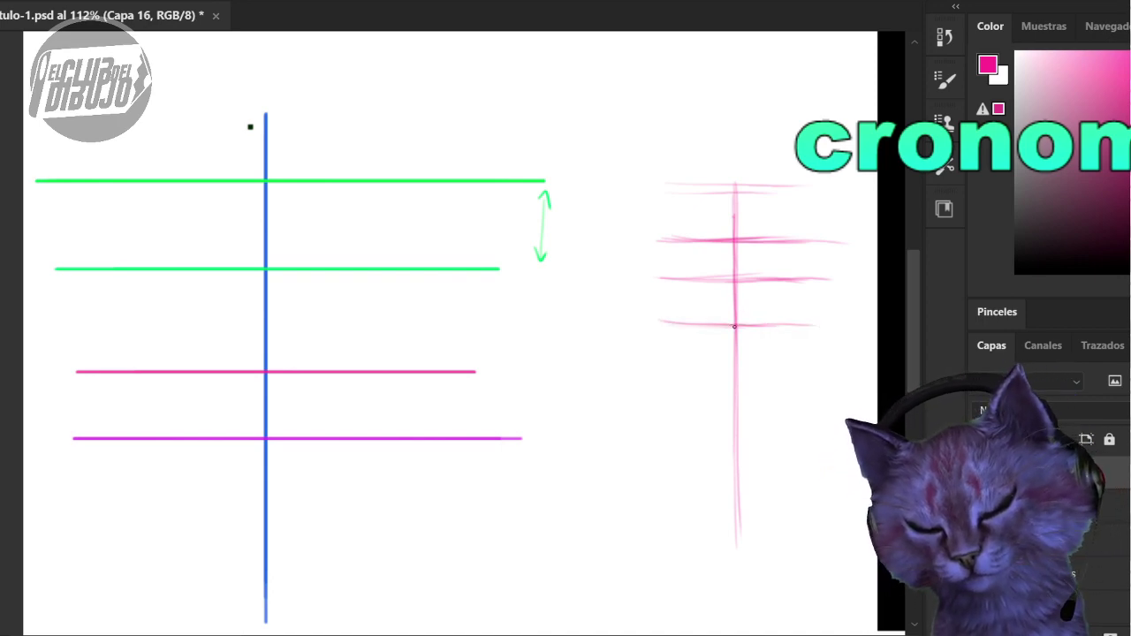
pyautogui.moveTo(696, 355); pyautogui.dragTo(779, 354)
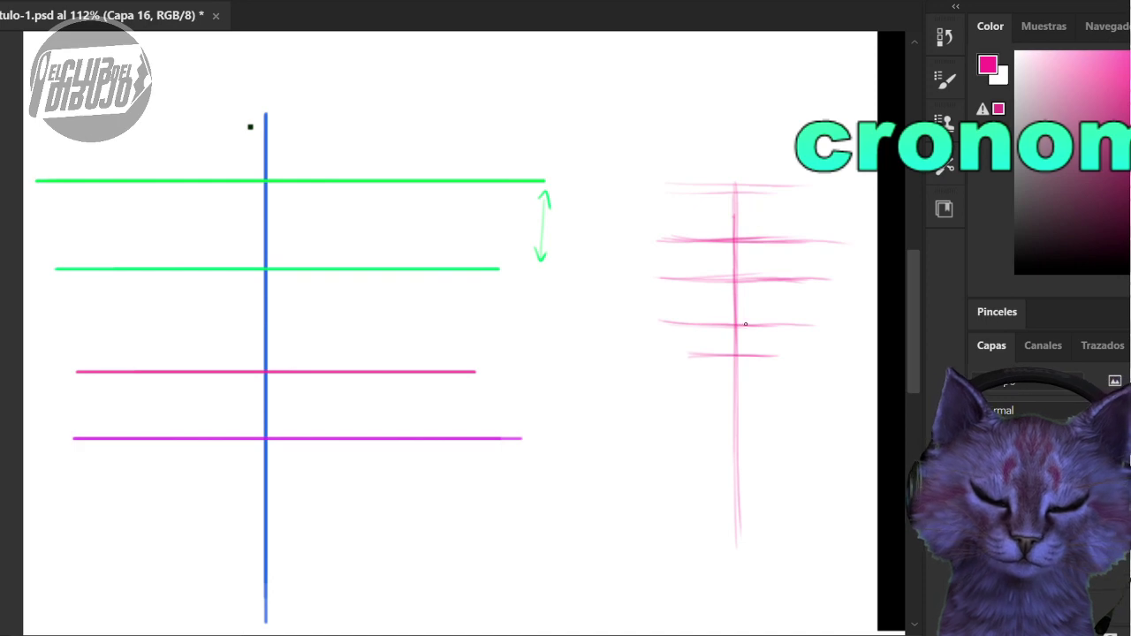
# - Sketch a green vertical axis with four horizontal guides and loose green arrows beside the pink guides
pyautogui.moveTo(729, 375); pyautogui.dragTo(729, 410)
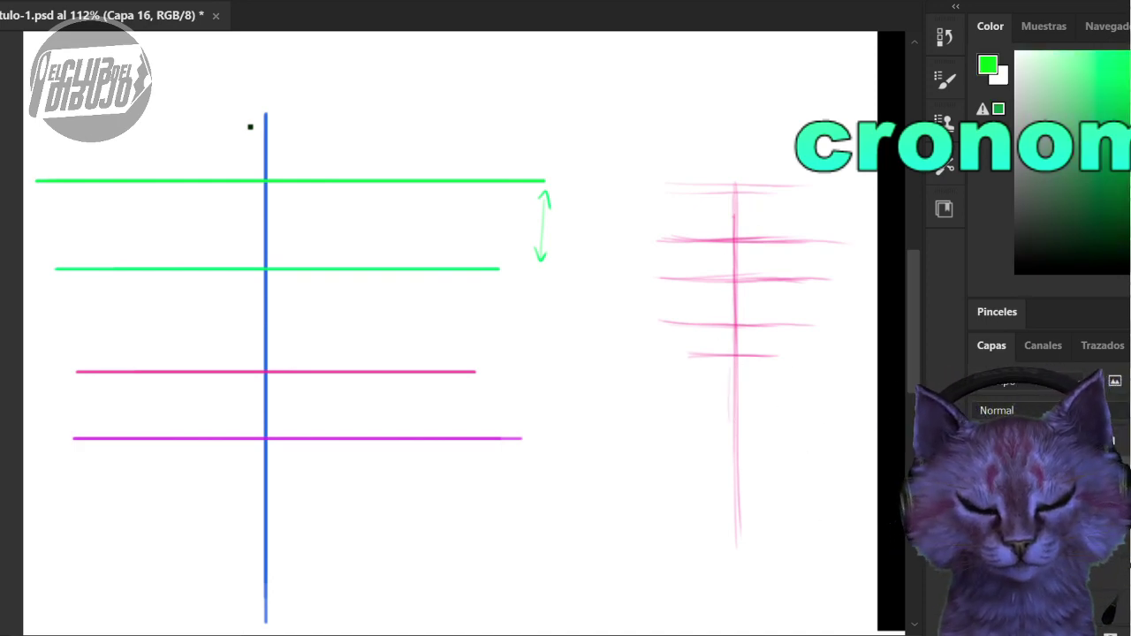
pyautogui.moveTo(814, 399); pyautogui.dragTo(808, 623)
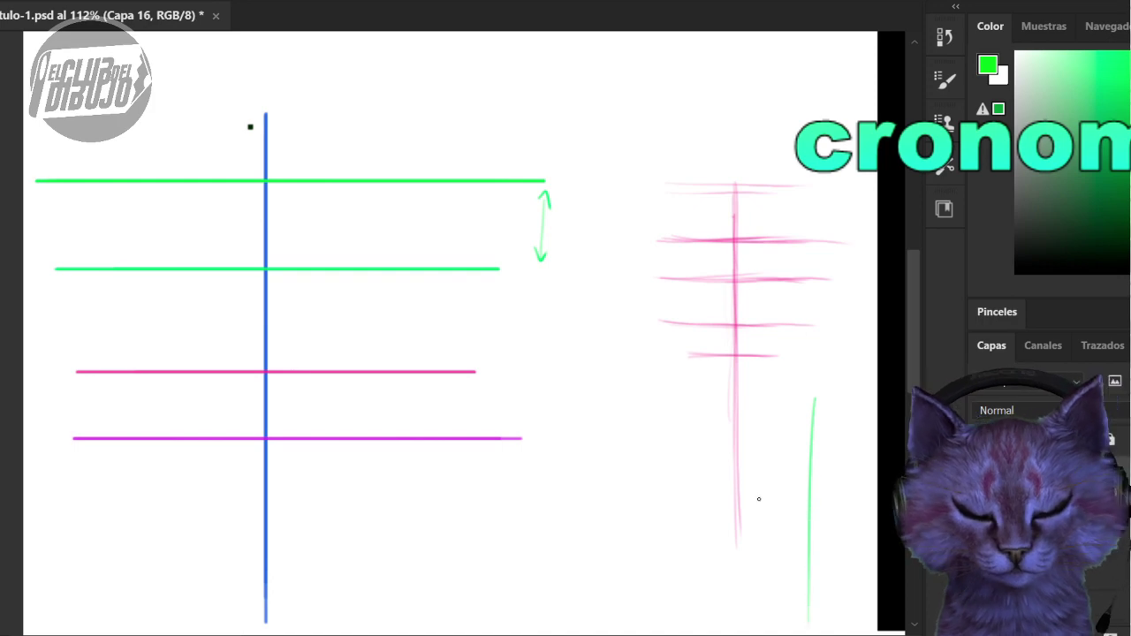
pyautogui.moveTo(757, 498); pyautogui.dragTo(855, 511)
pyautogui.moveTo(757, 422); pyautogui.dragTo(861, 425)
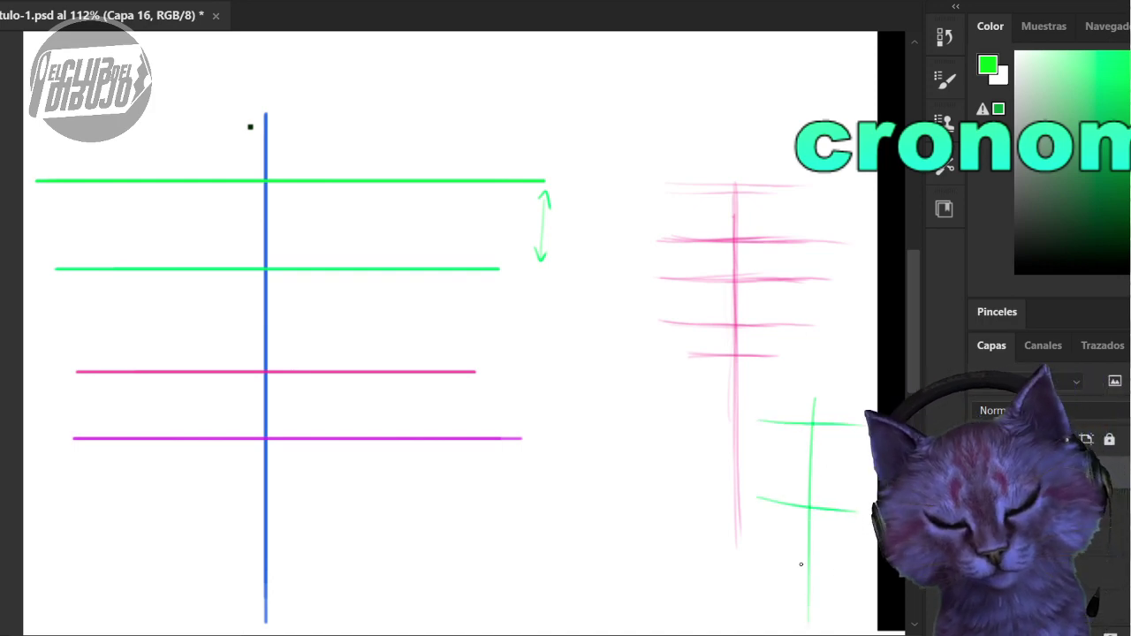
pyautogui.moveTo(757, 576); pyautogui.dragTo(853, 593)
pyautogui.moveTo(781, 597); pyautogui.dragTo(846, 601)
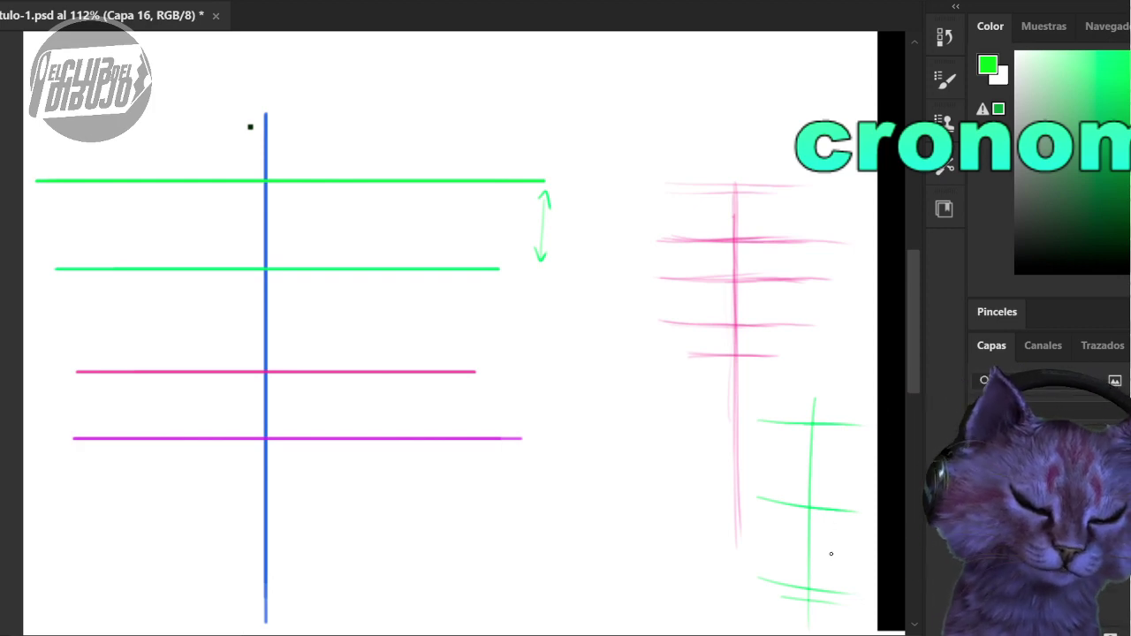
pyautogui.moveTo(799, 555)
pyautogui.mouseDown()
pyautogui.moveTo(758, 442)
pyautogui.moveTo(773, 447)
pyautogui.moveTo(573, 503)
pyautogui.moveTo(601, 503)
pyautogui.mouseUp()
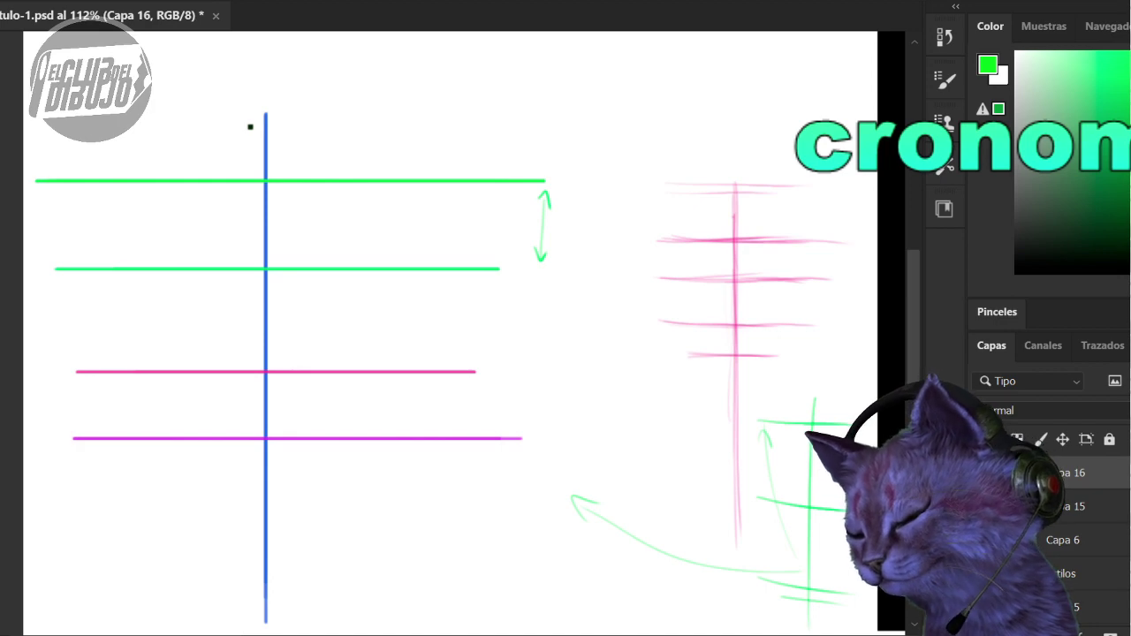
pyautogui.moveTo(813, 491)
pyautogui.mouseDown()
pyautogui.moveTo(789, 408)
pyautogui.moveTo(772, 492)
pyautogui.moveTo(809, 386)
pyautogui.moveTo(818, 511)
pyautogui.moveTo(836, 462)
pyautogui.moveTo(827, 427)
pyautogui.moveTo(844, 431)
pyautogui.moveTo(826, 443)
pyautogui.moveTo(816, 582)
pyautogui.moveTo(830, 623)
pyautogui.moveTo(849, 606)
pyautogui.moveTo(792, 526)
pyautogui.moveTo(799, 568)
pyautogui.moveTo(789, 554)
pyautogui.moveTo(821, 516)
pyautogui.moveTo(765, 610)
pyautogui.moveTo(606, 529)
pyautogui.moveTo(567, 491)
pyautogui.mouseUp()
# - Show the hamster photo again and fade out the green demonstration lines and arrows with the eraser
pyautogui.moveTo(527, 255); pyautogui.dragTo(540, 209)
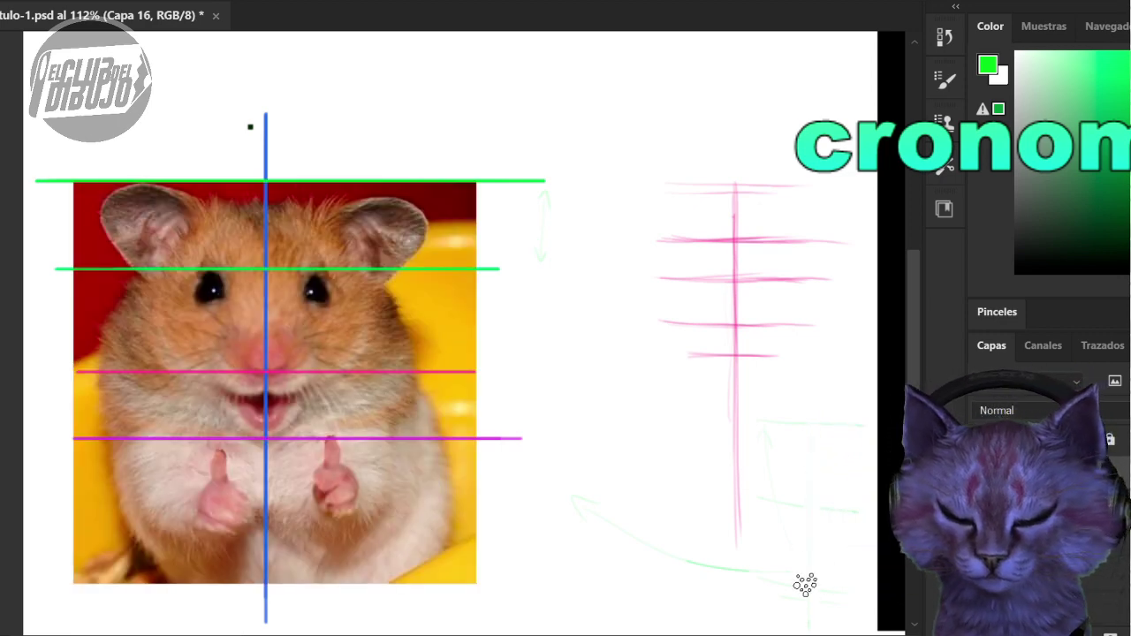
pyautogui.moveTo(803, 583)
pyautogui.mouseDown()
pyautogui.moveTo(807, 518)
pyautogui.moveTo(790, 486)
pyautogui.moveTo(843, 508)
pyautogui.moveTo(882, 497)
pyautogui.moveTo(831, 421)
pyautogui.moveTo(859, 527)
pyautogui.moveTo(680, 577)
pyautogui.moveTo(720, 571)
pyautogui.moveTo(783, 592)
pyautogui.moveTo(682, 567)
pyautogui.moveTo(816, 557)
pyautogui.mouseUp()
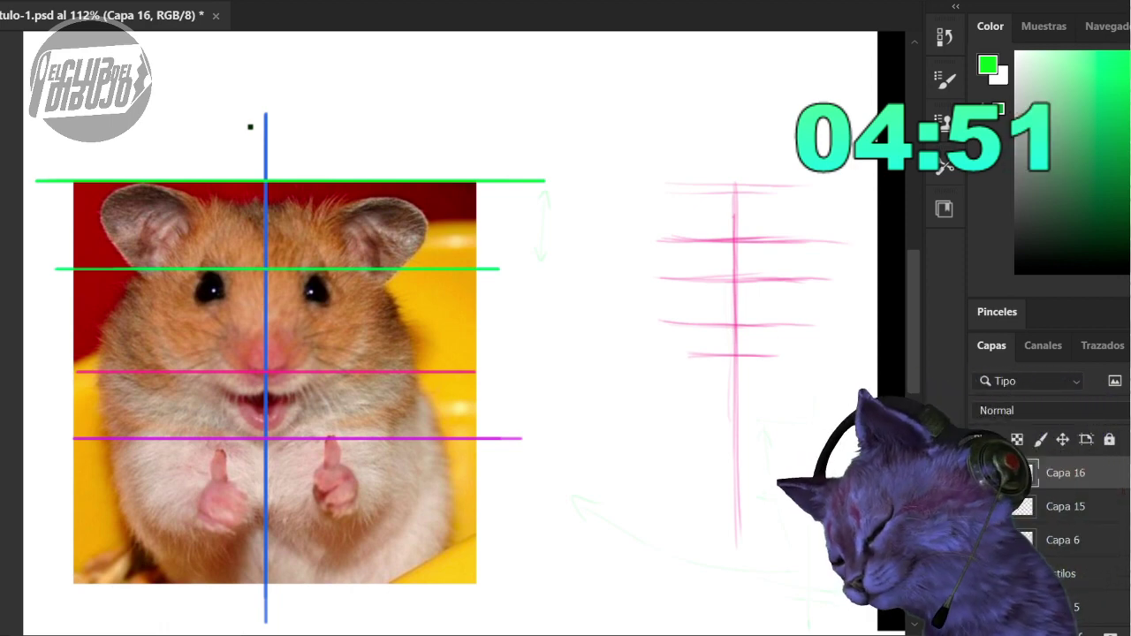
# - Switch to black, trace the eye line over the third main pink guide and sketch both eyes just beneath it
pyautogui.click(1128, 240)
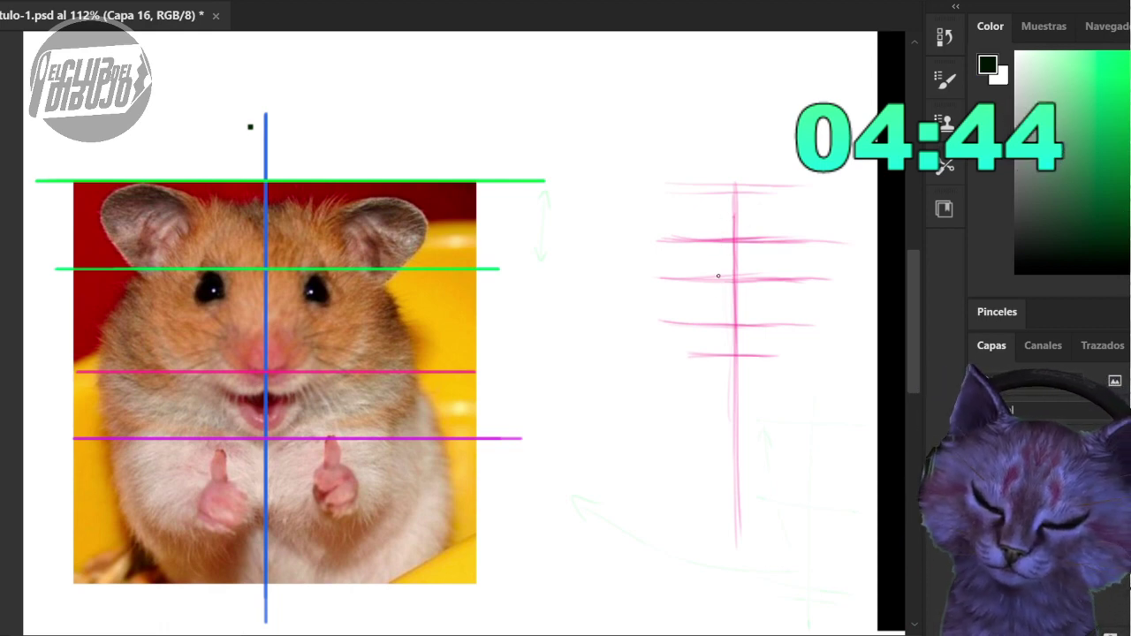
pyautogui.moveTo(668, 279); pyautogui.dragTo(817, 279)
pyautogui.moveTo(693, 279); pyautogui.dragTo(825, 278)
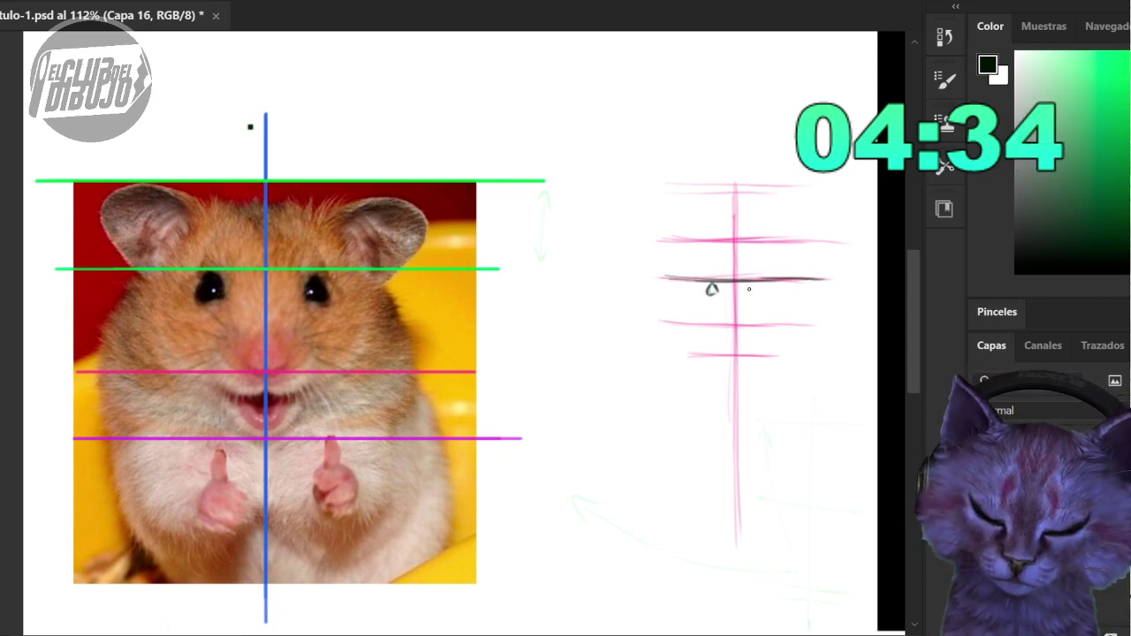
pyautogui.moveTo(748, 288); pyautogui.dragTo(755, 293)
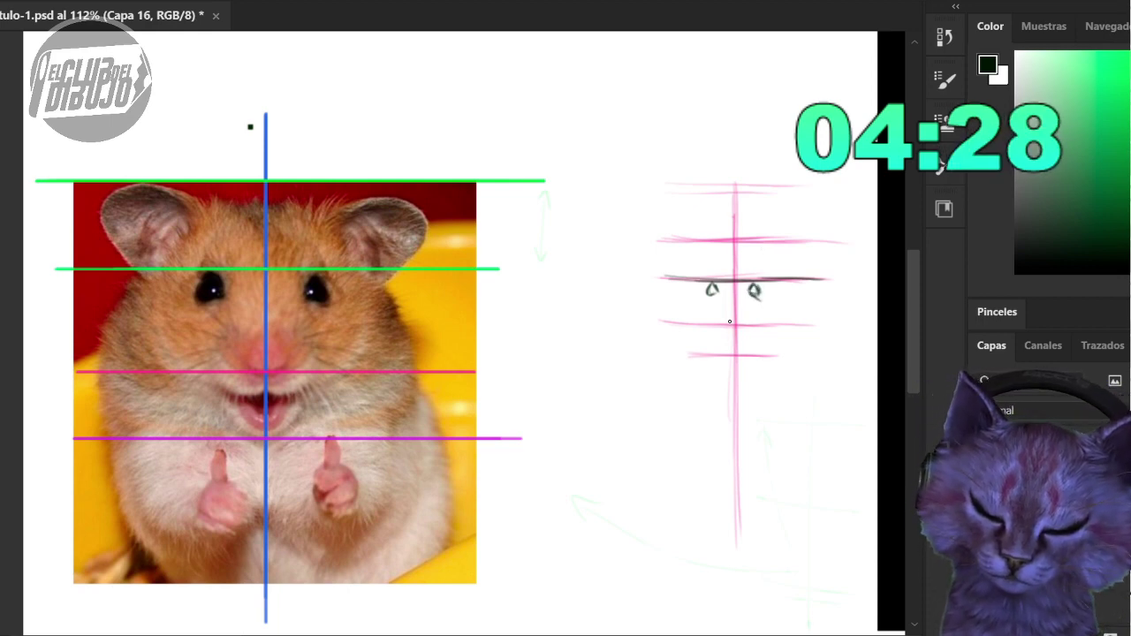
# - Sketch the hamster's nose where the axis crosses the next guide and add whiskers on the left cheek
pyautogui.moveTo(730, 319)
pyautogui.mouseDown()
pyautogui.moveTo(743, 316)
pyautogui.moveTo(736, 325)
pyautogui.mouseUp()
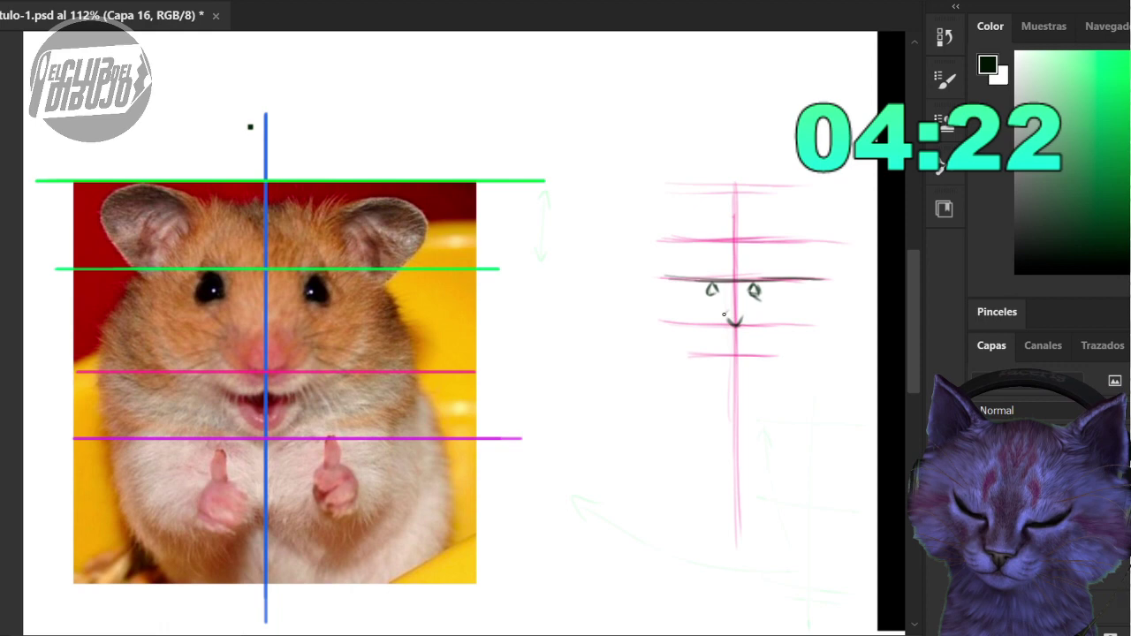
pyautogui.moveTo(724, 314)
pyautogui.mouseDown()
pyautogui.moveTo(744, 316)
pyautogui.moveTo(691, 332)
pyautogui.moveTo(693, 303)
pyautogui.mouseUp()
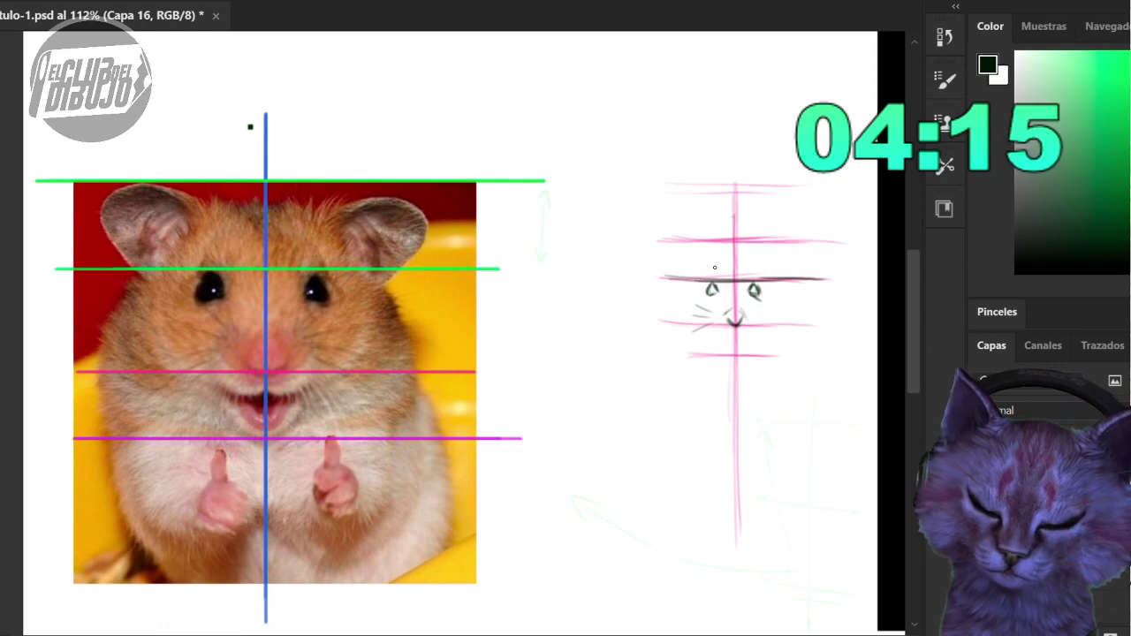
# - Outline both rounded ears and the top of the head between the upper guide and the eye line
pyautogui.moveTo(707, 269); pyautogui.dragTo(694, 283)
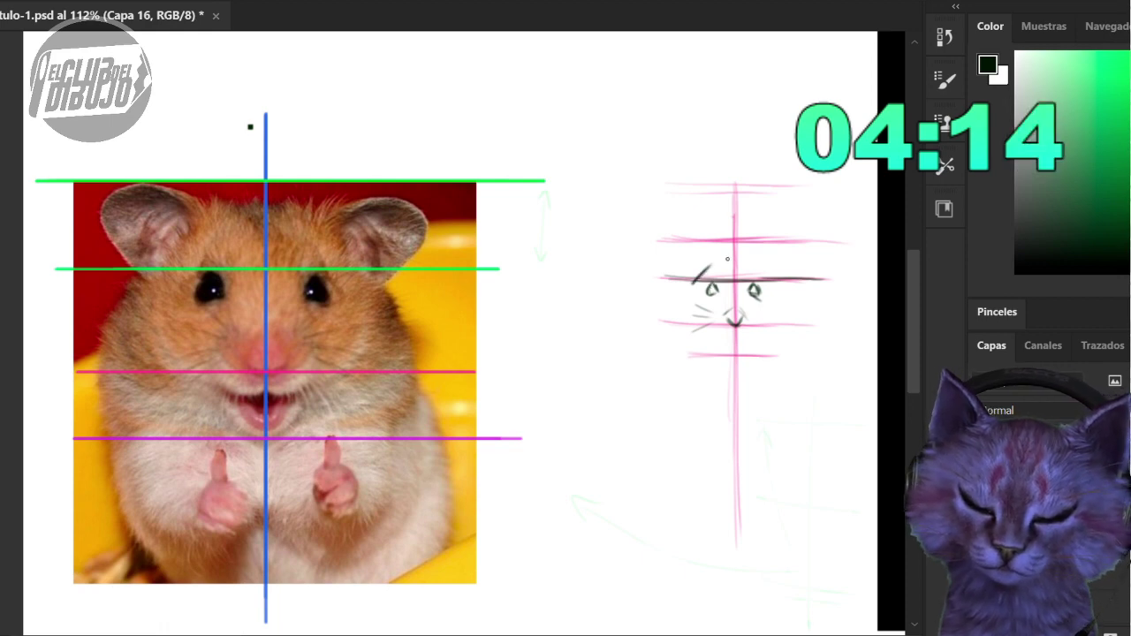
pyautogui.moveTo(757, 266); pyautogui.dragTo(776, 287)
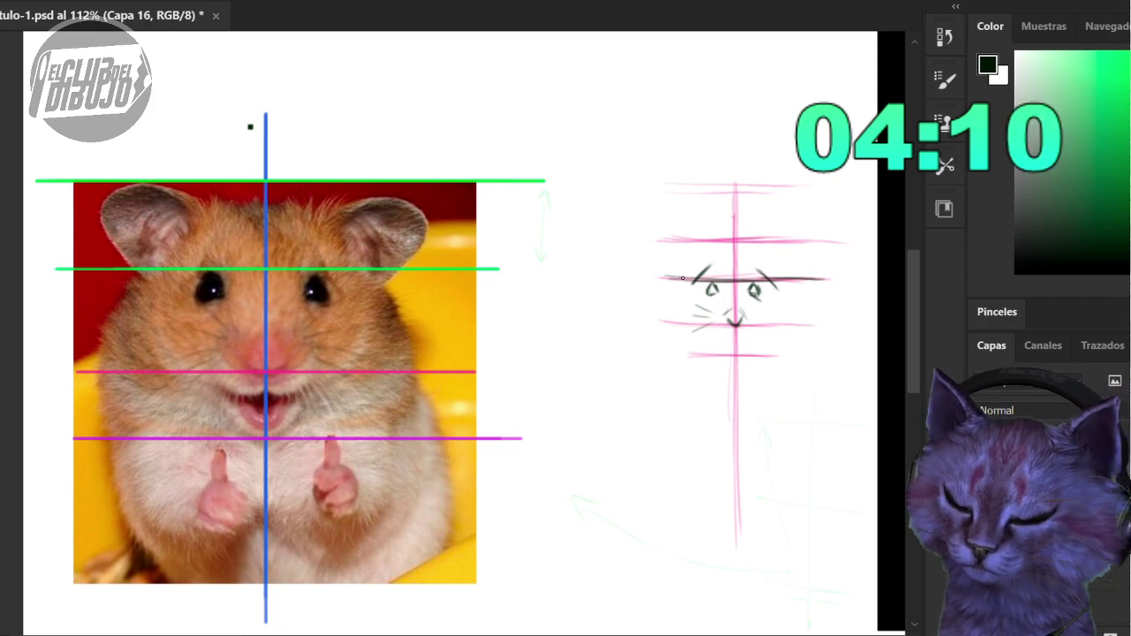
pyautogui.moveTo(687, 281)
pyautogui.mouseDown()
pyautogui.moveTo(668, 251)
pyautogui.moveTo(685, 278)
pyautogui.moveTo(684, 242)
pyautogui.moveTo(668, 253)
pyautogui.moveTo(684, 279)
pyautogui.moveTo(686, 246)
pyautogui.moveTo(710, 236)
pyautogui.moveTo(717, 252)
pyautogui.moveTo(693, 242)
pyautogui.moveTo(673, 263)
pyautogui.moveTo(688, 281)
pyautogui.moveTo(713, 239)
pyautogui.moveTo(712, 249)
pyautogui.moveTo(740, 251)
pyautogui.moveTo(714, 251)
pyautogui.moveTo(762, 254)
pyautogui.mouseUp()
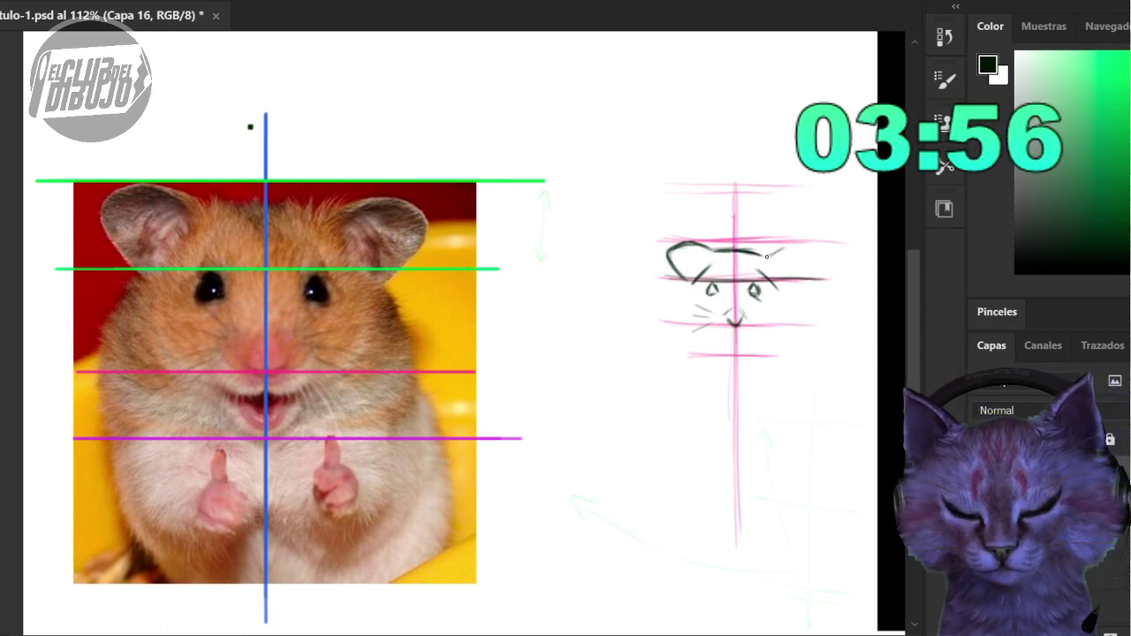
pyautogui.moveTo(765, 254)
pyautogui.mouseDown()
pyautogui.moveTo(800, 246)
pyautogui.moveTo(779, 252)
pyautogui.moveTo(803, 256)
pyautogui.moveTo(789, 250)
pyautogui.moveTo(804, 260)
pyautogui.moveTo(782, 286)
pyautogui.moveTo(805, 261)
pyautogui.moveTo(787, 296)
pyautogui.mouseUp()
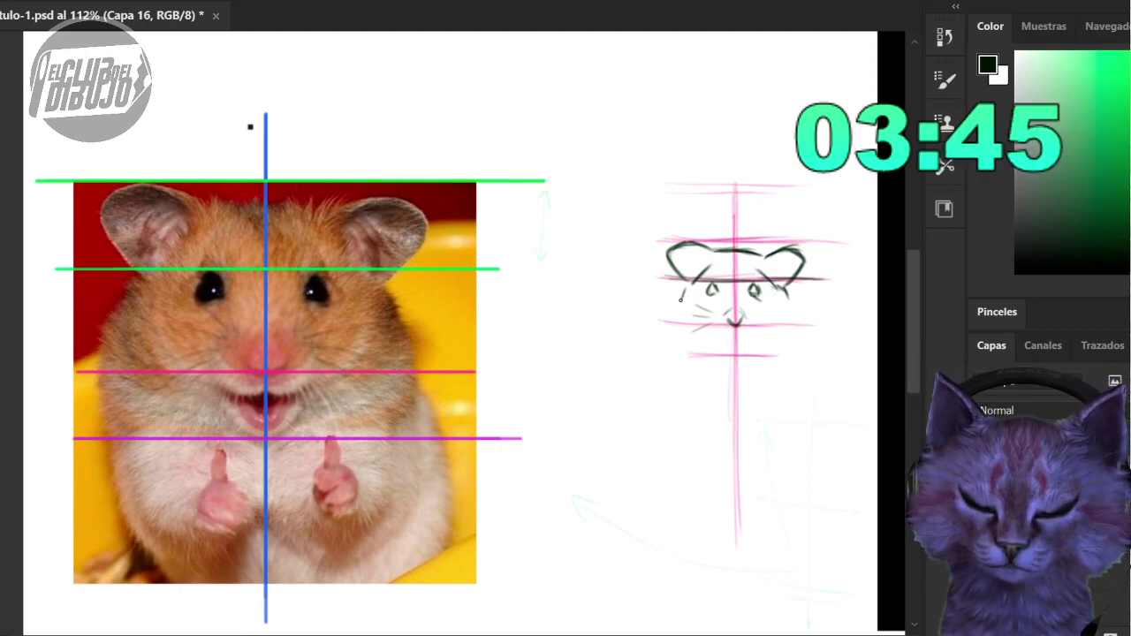
# - Draw the curved cheek contours down from below both ears, redrawing the right one more firmly
pyautogui.moveTo(680, 300); pyautogui.dragTo(698, 277)
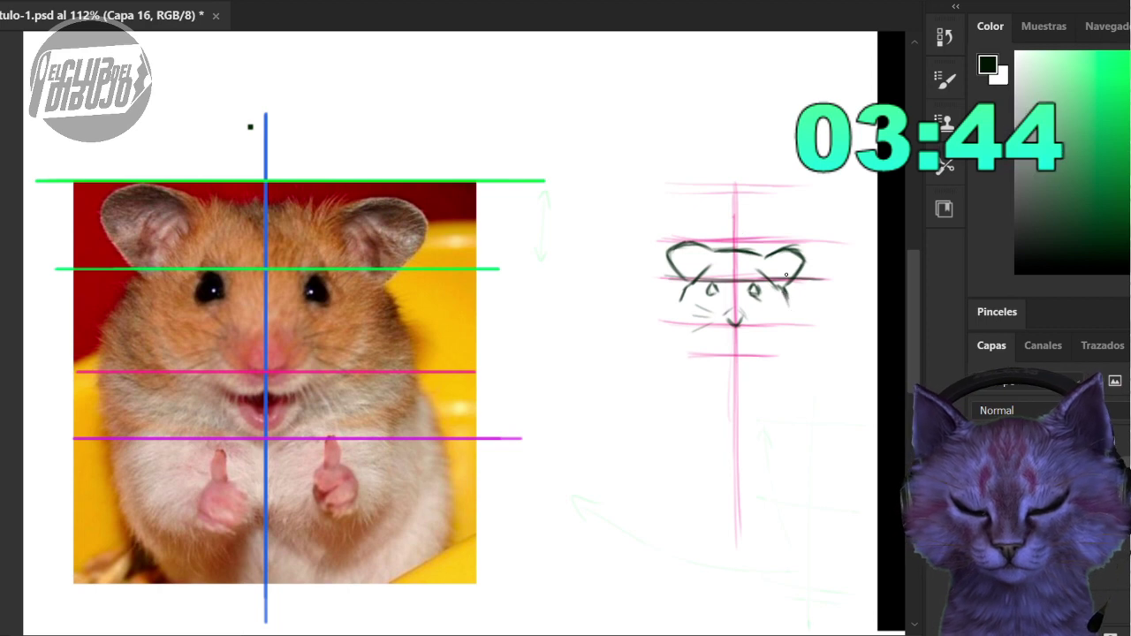
pyautogui.moveTo(680, 316); pyautogui.dragTo(679, 347)
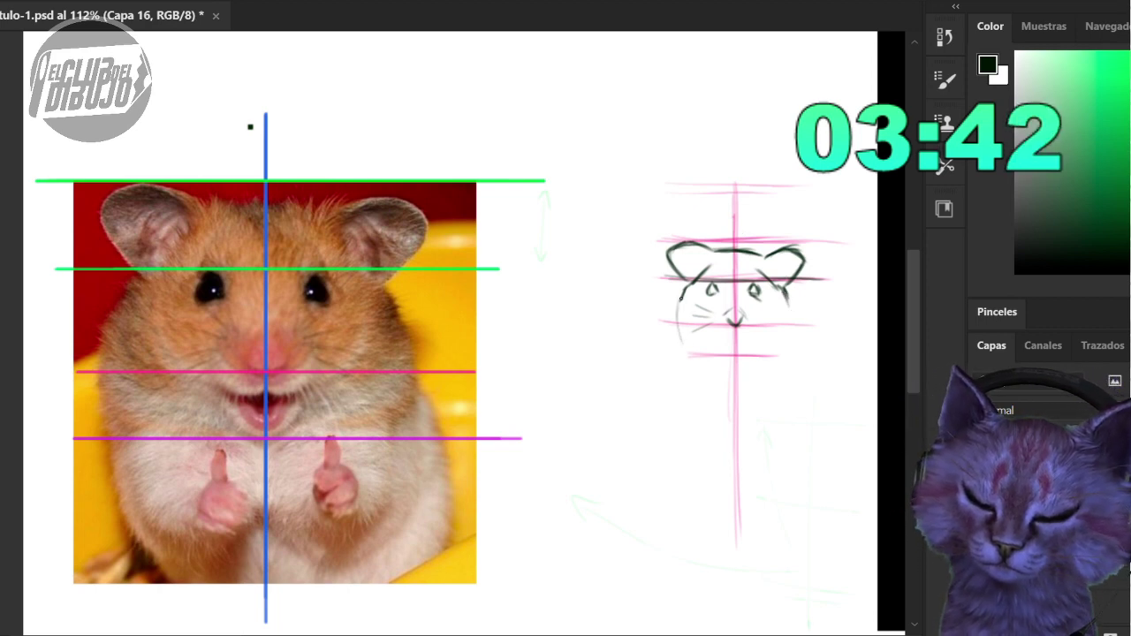
pyautogui.moveTo(680, 299); pyautogui.dragTo(675, 323)
pyautogui.moveTo(687, 284); pyautogui.dragTo(682, 343)
pyautogui.moveTo(784, 293); pyautogui.dragTo(788, 337)
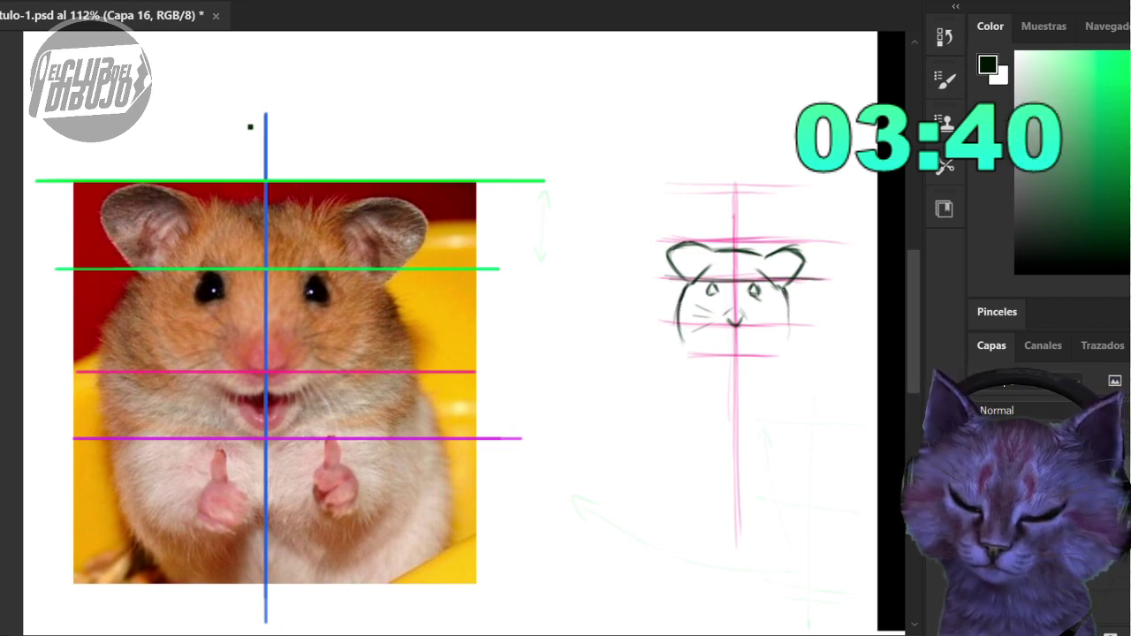
pyautogui.hotkey('ctrl', 'z')
pyautogui.moveTo(783, 292); pyautogui.dragTo(789, 339)
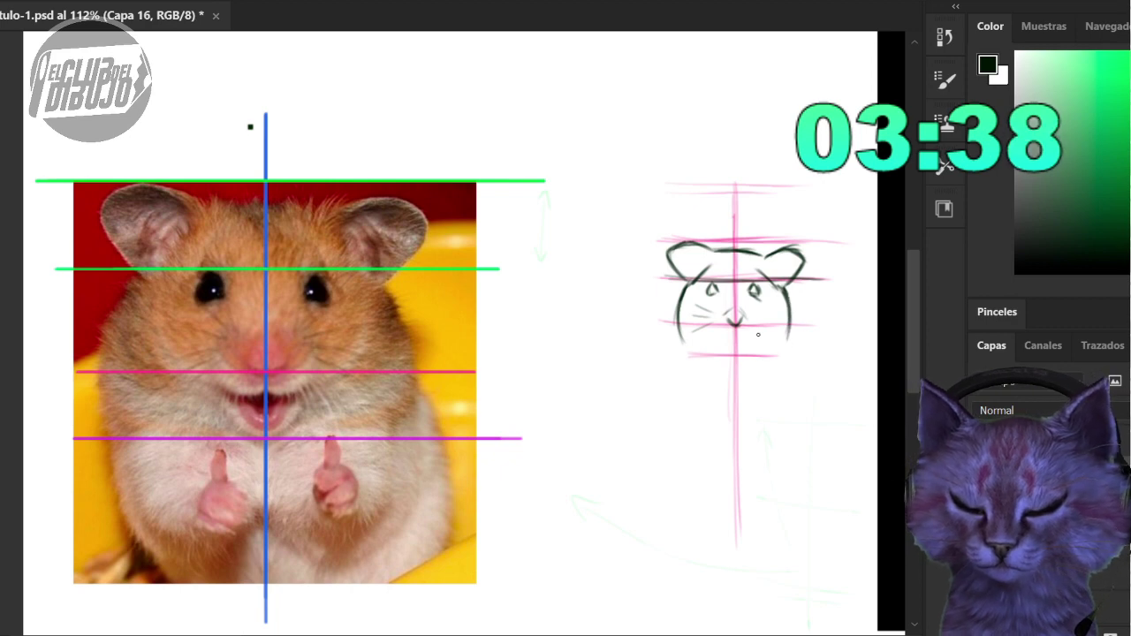
# - Add the whiskers on the right cheek and draw the open smiling mouth with the chin beneath the nose
pyautogui.moveTo(752, 323)
pyautogui.mouseDown()
pyautogui.moveTo(772, 334)
pyautogui.moveTo(776, 308)
pyautogui.mouseUp()
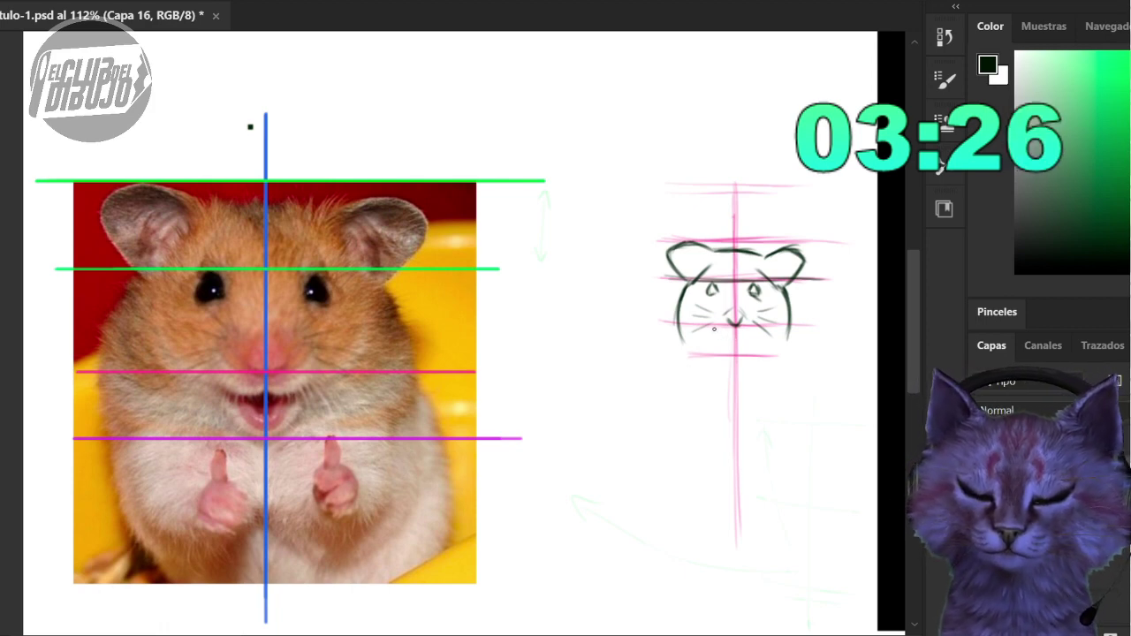
pyautogui.moveTo(714, 330); pyautogui.dragTo(759, 329)
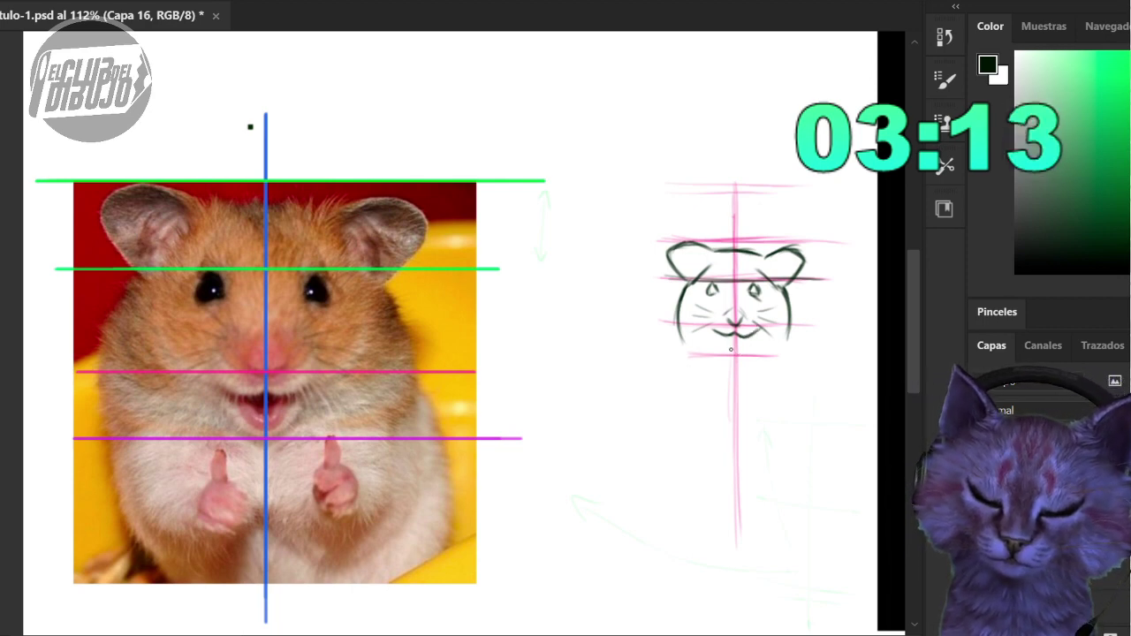
pyautogui.moveTo(728, 348); pyautogui.dragTo(754, 333)
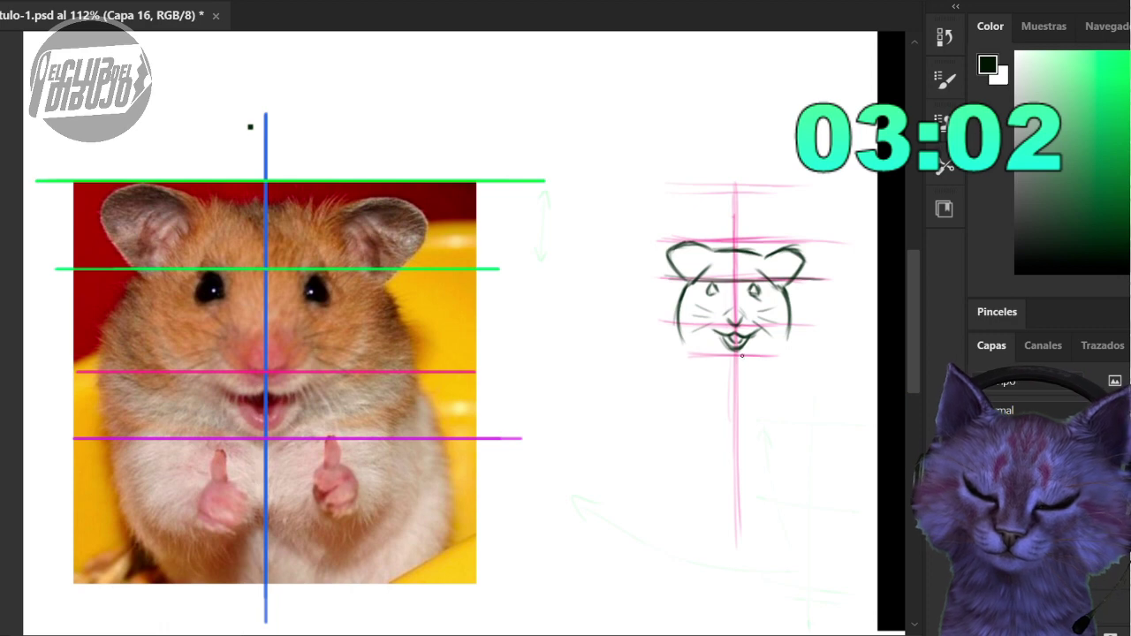
pyautogui.moveTo(729, 355); pyautogui.dragTo(760, 341)
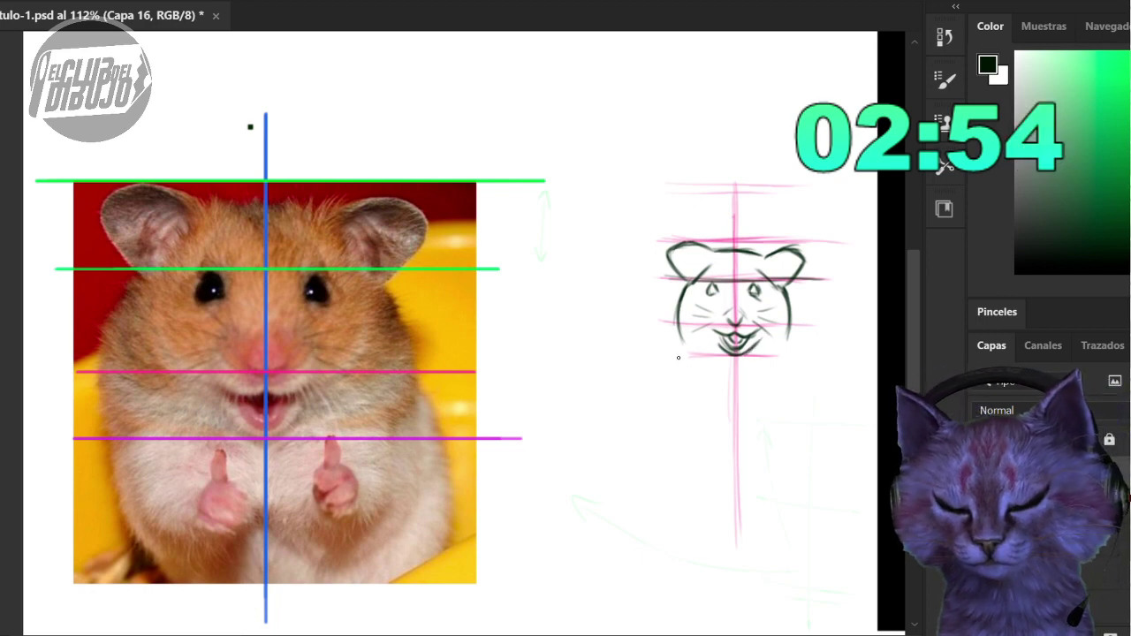
# - Draw a curved line from the chin to the left cheek and reinforce both cheek contours with fur strokes
pyautogui.moveTo(679, 354); pyautogui.dragTo(716, 348)
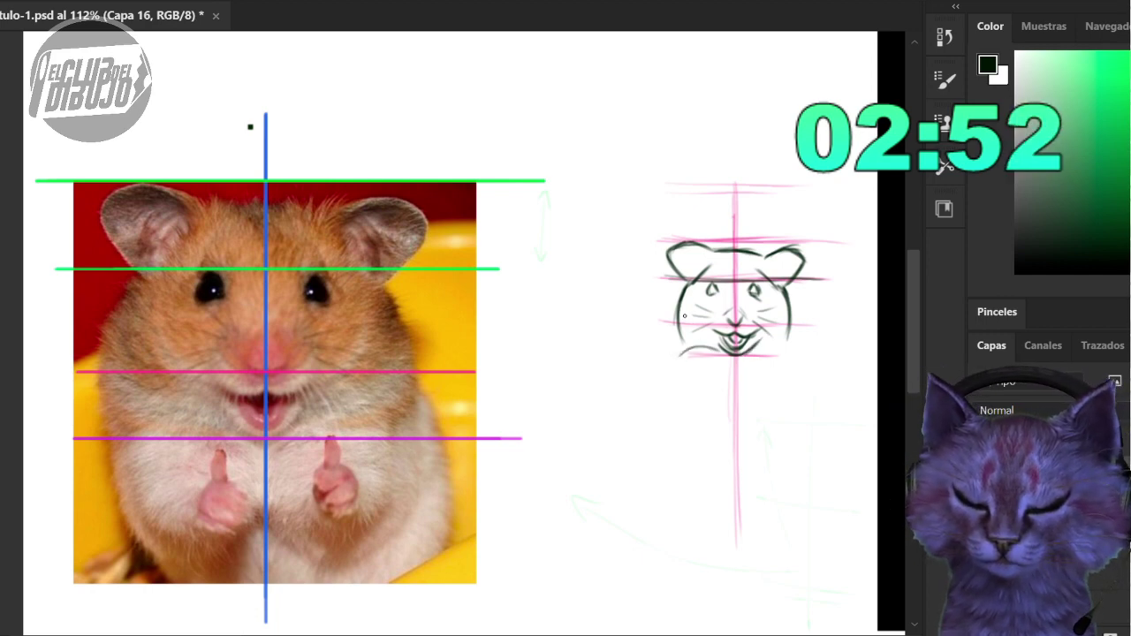
pyautogui.moveTo(686, 311); pyautogui.dragTo(708, 330)
pyautogui.moveTo(781, 332)
pyautogui.mouseDown()
pyautogui.moveTo(768, 329)
pyautogui.moveTo(795, 344)
pyautogui.mouseUp()
pyautogui.moveTo(786, 306)
pyautogui.mouseDown()
pyautogui.moveTo(795, 348)
pyautogui.moveTo(795, 335)
pyautogui.mouseUp()
pyautogui.moveTo(681, 304); pyautogui.dragTo(677, 353)
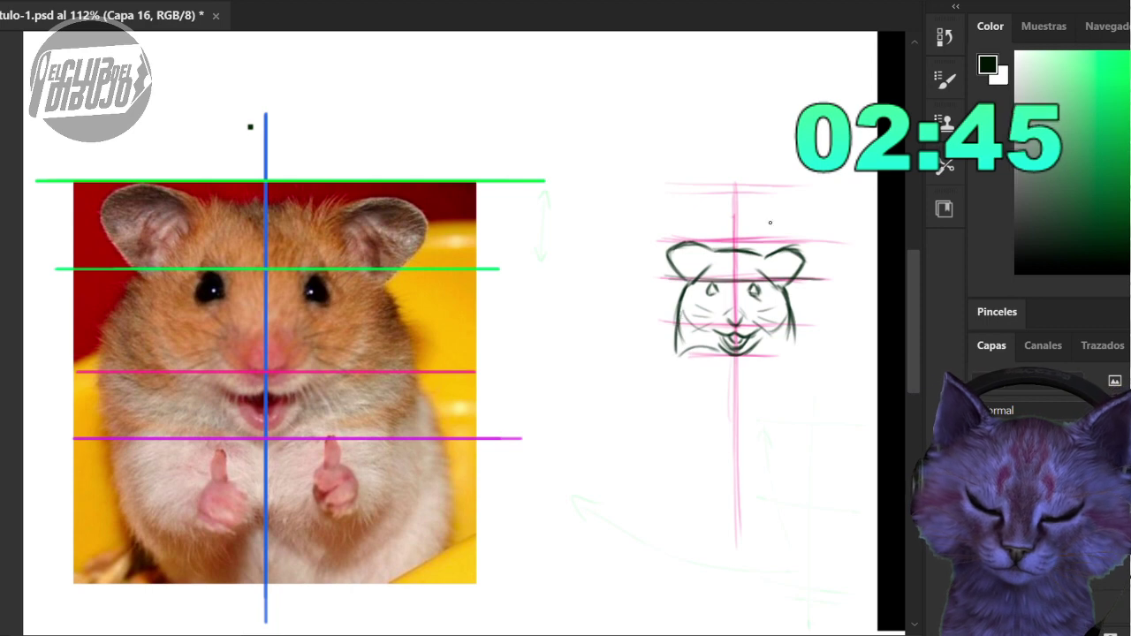
# - Reinforce the ears, eyes and chin and add short fur strokes across the top of the head
pyautogui.moveTo(692, 245)
pyautogui.mouseDown()
pyautogui.moveTo(708, 261)
pyautogui.moveTo(797, 252)
pyautogui.mouseUp()
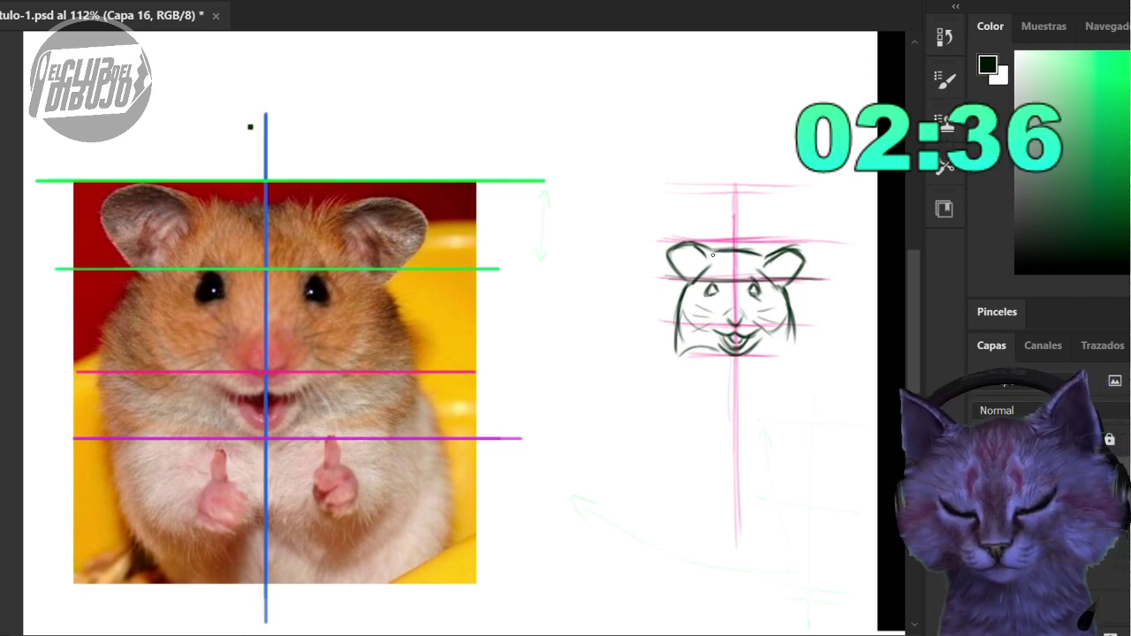
pyautogui.moveTo(725, 254)
pyautogui.mouseDown()
pyautogui.moveTo(737, 263)
pyautogui.moveTo(718, 254)
pyautogui.moveTo(765, 252)
pyautogui.mouseUp()
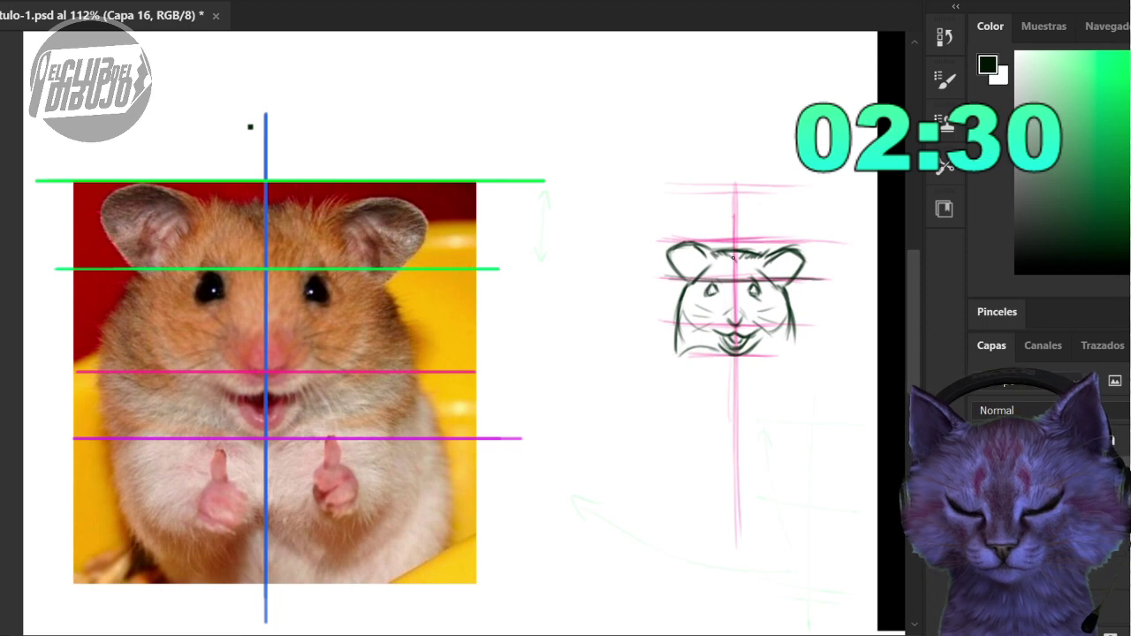
pyautogui.moveTo(712, 294)
pyautogui.mouseDown()
pyautogui.moveTo(754, 293)
pyautogui.moveTo(702, 305)
pyautogui.mouseUp()
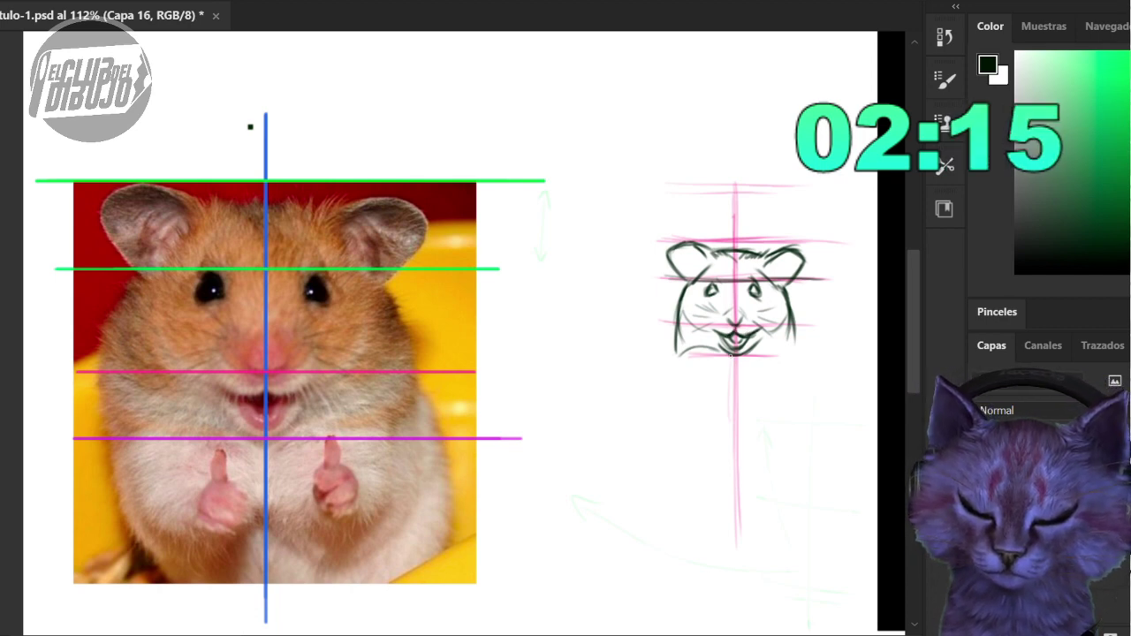
pyautogui.moveTo(717, 351); pyautogui.dragTo(757, 348)
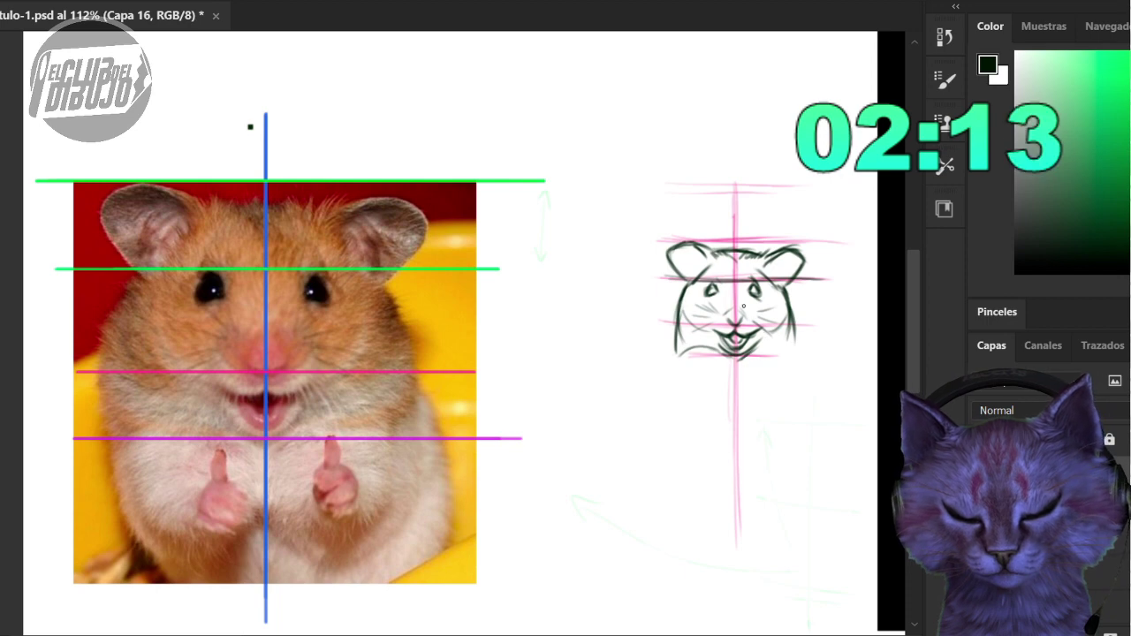
# - Draw the left curve of the body and two thumbs-up paws below the chin, connecting the left paw with an arm line
pyautogui.moveTo(675, 336)
pyautogui.mouseDown()
pyautogui.moveTo(707, 423)
pyautogui.moveTo(698, 415)
pyautogui.mouseUp()
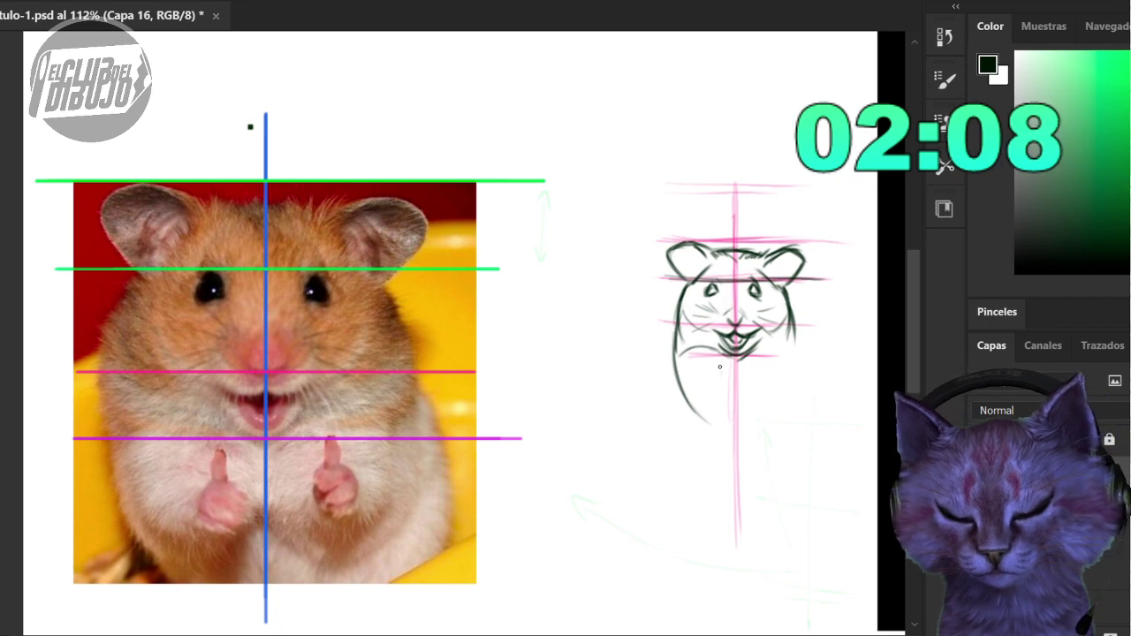
pyautogui.moveTo(720, 366)
pyautogui.mouseDown()
pyautogui.moveTo(727, 400)
pyautogui.moveTo(710, 399)
pyautogui.moveTo(724, 393)
pyautogui.moveTo(714, 382)
pyautogui.moveTo(725, 388)
pyautogui.moveTo(716, 382)
pyautogui.moveTo(716, 402)
pyautogui.moveTo(709, 388)
pyautogui.moveTo(712, 400)
pyautogui.moveTo(722, 374)
pyautogui.mouseUp()
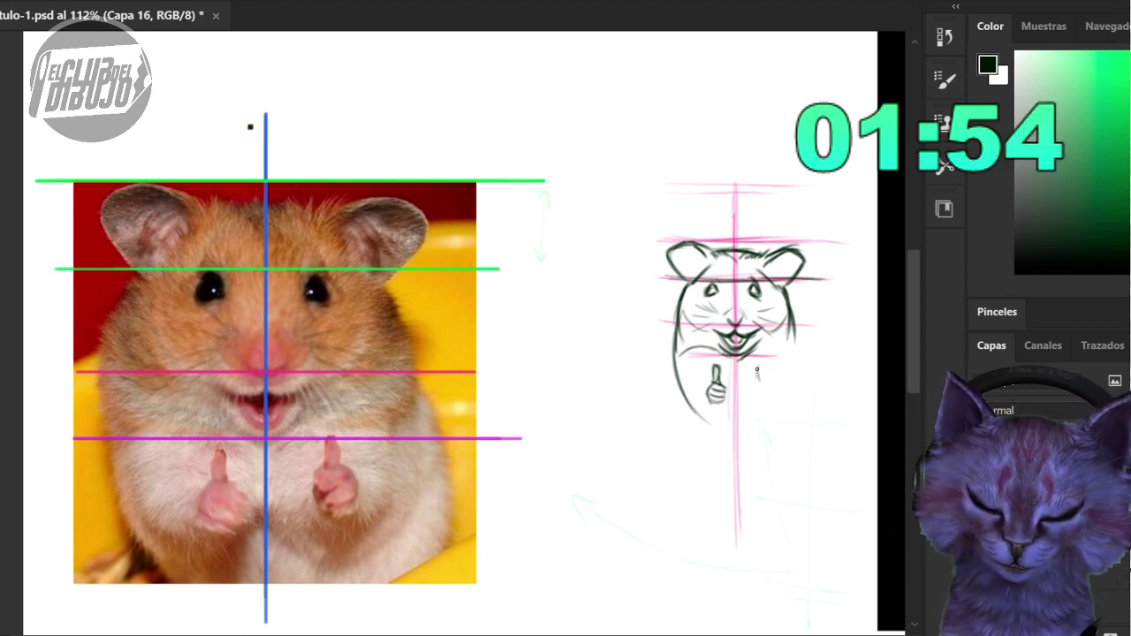
pyautogui.moveTo(756, 366); pyautogui.dragTo(763, 378)
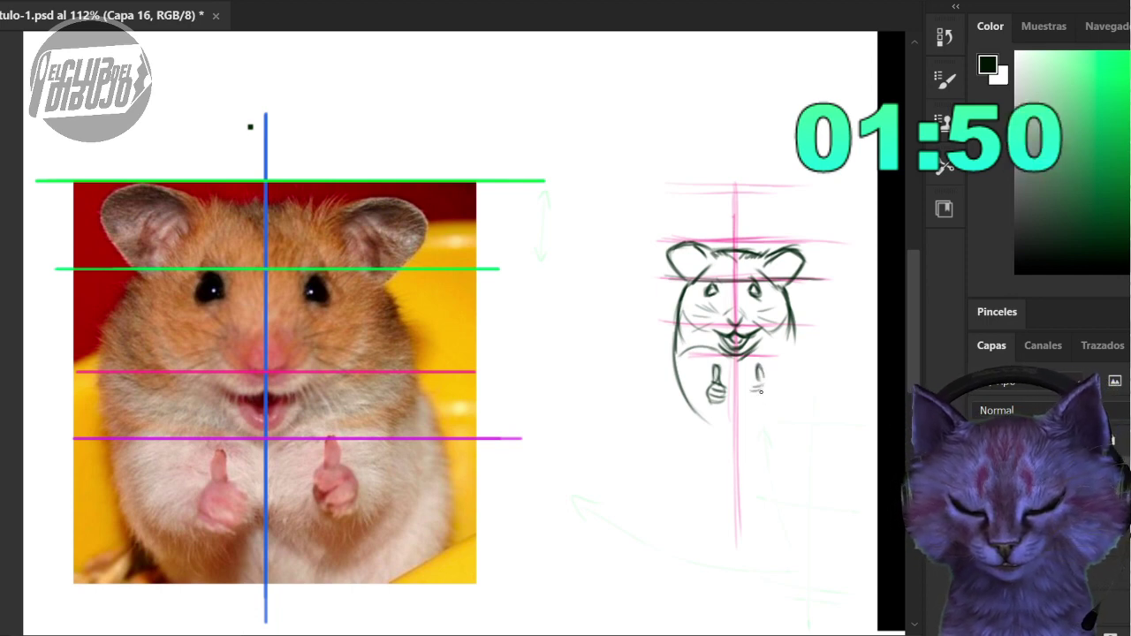
pyautogui.moveTo(750, 386)
pyautogui.mouseDown()
pyautogui.moveTo(768, 399)
pyautogui.moveTo(759, 366)
pyautogui.mouseUp()
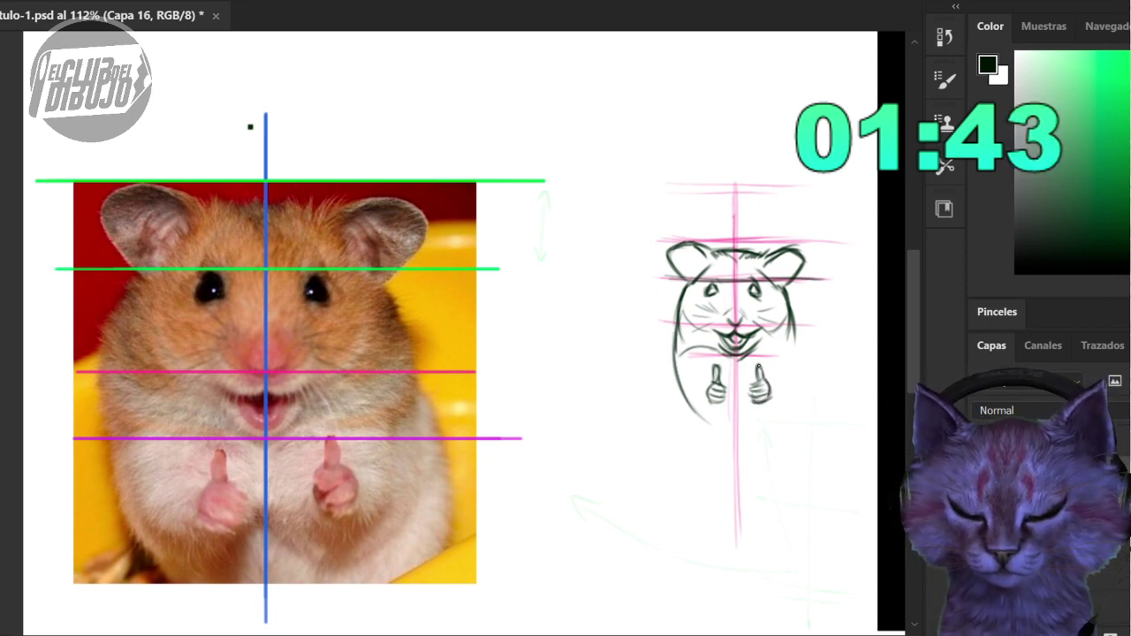
pyautogui.moveTo(720, 403)
pyautogui.mouseDown()
pyautogui.moveTo(693, 400)
pyautogui.moveTo(679, 373)
pyautogui.mouseUp()
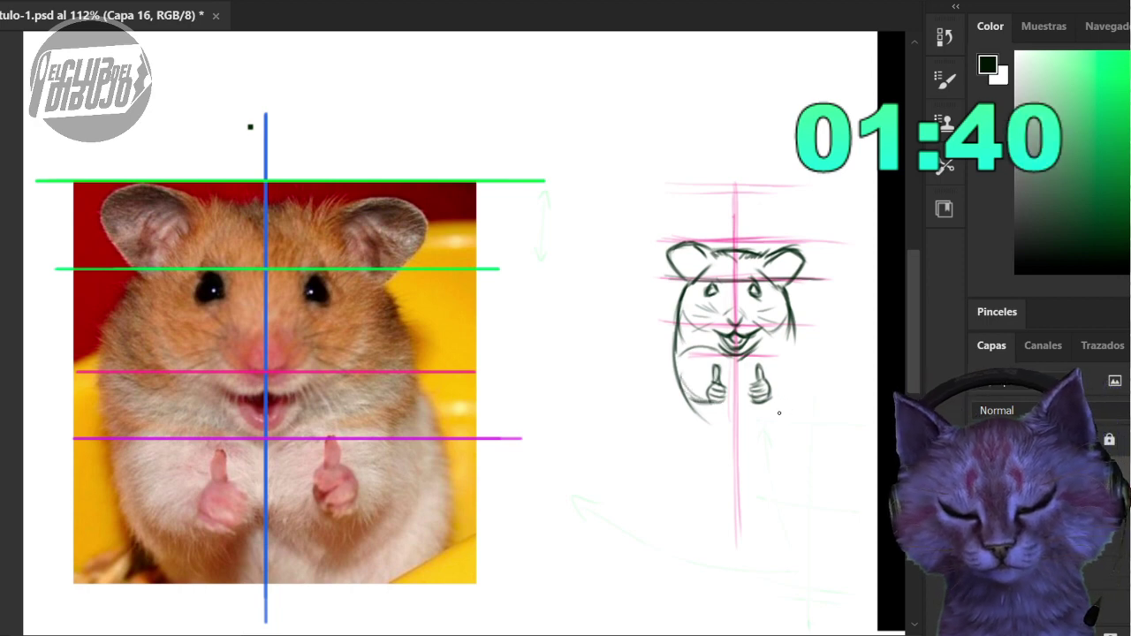
# - Draw the hamster's right arm curve and lower right body contour, and reinforce the left and right sides of the body
pyautogui.moveTo(779, 412)
pyautogui.mouseDown()
pyautogui.moveTo(756, 399)
pyautogui.moveTo(759, 384)
pyautogui.moveTo(788, 397)
pyautogui.moveTo(719, 409)
pyautogui.moveTo(796, 394)
pyautogui.mouseUp()
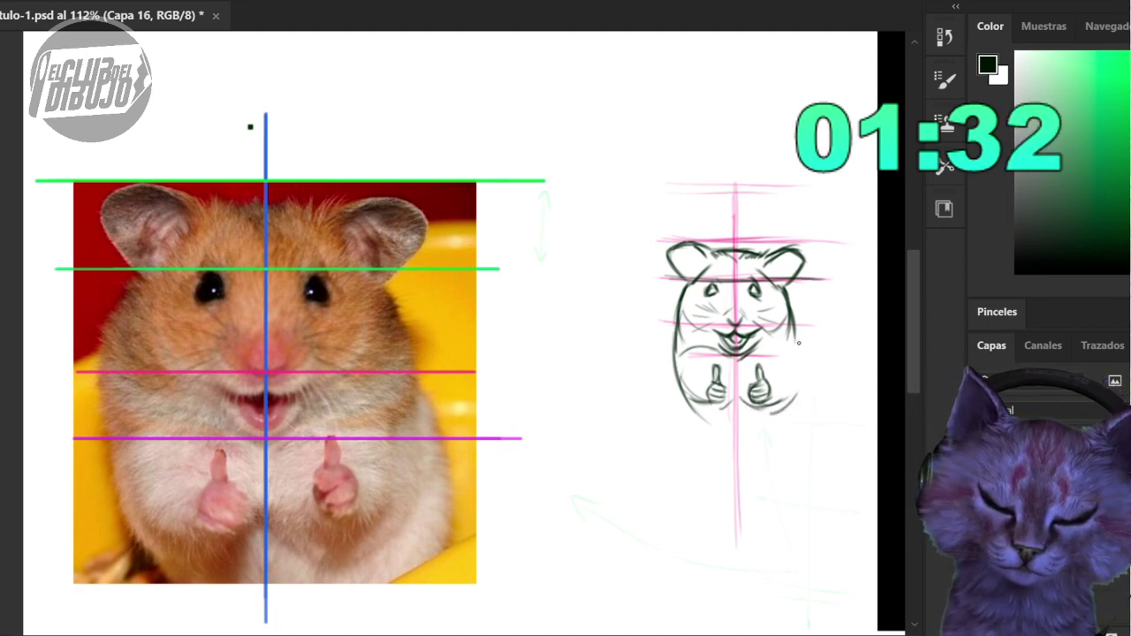
pyautogui.moveTo(799, 342)
pyautogui.mouseDown()
pyautogui.moveTo(816, 401)
pyautogui.moveTo(810, 366)
pyautogui.moveTo(814, 376)
pyautogui.mouseUp()
pyautogui.moveTo(708, 439)
pyautogui.mouseDown()
pyautogui.moveTo(675, 385)
pyautogui.moveTo(675, 336)
pyautogui.mouseUp()
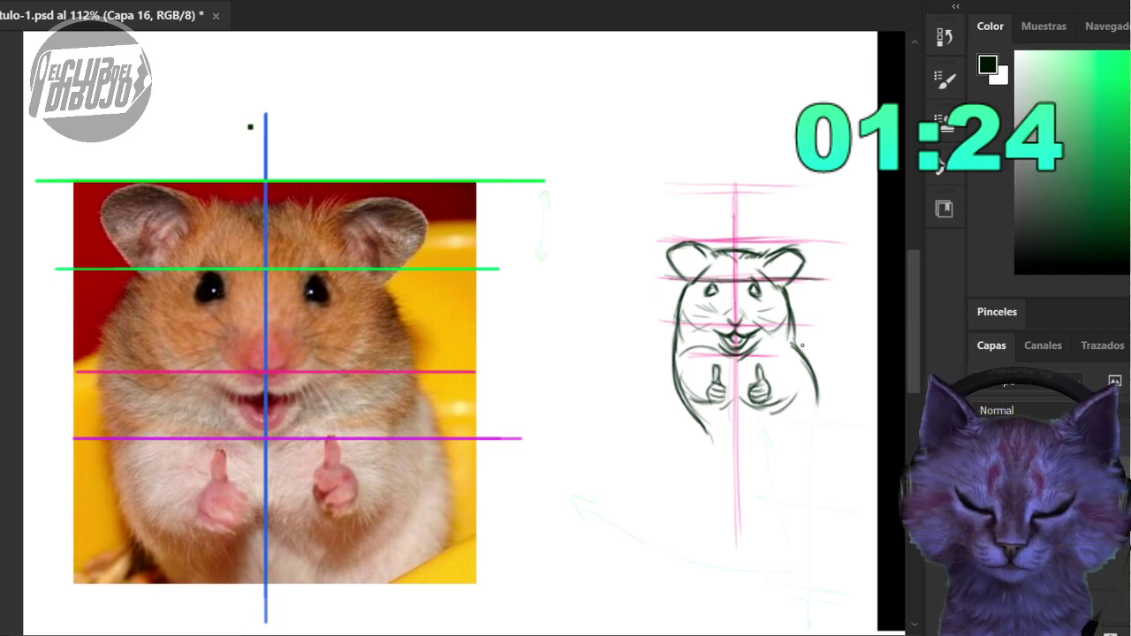
pyautogui.moveTo(794, 331); pyautogui.dragTo(800, 352)
pyautogui.moveTo(787, 303); pyautogui.dragTo(798, 348)
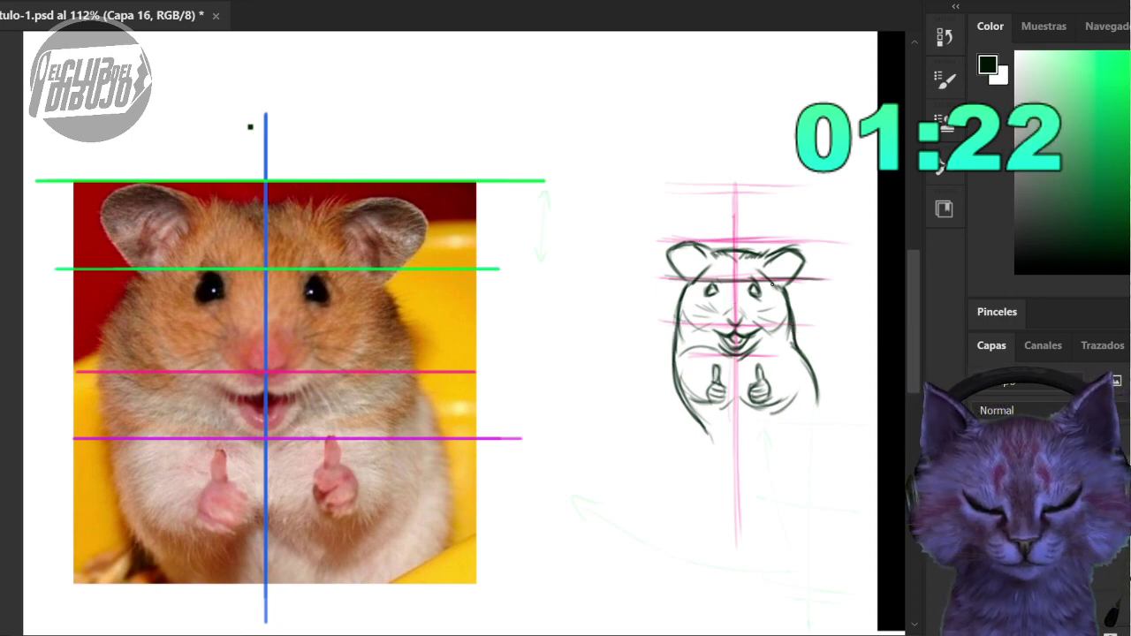
# - Fill the insides of both hamster ears with dark hatching and darken both eyes
pyautogui.moveTo(767, 285); pyautogui.dragTo(806, 253)
pyautogui.moveTo(670, 260)
pyautogui.mouseDown()
pyautogui.moveTo(676, 249)
pyautogui.moveTo(709, 259)
pyautogui.mouseUp()
pyautogui.moveTo(698, 278)
pyautogui.mouseDown()
pyautogui.moveTo(709, 264)
pyautogui.moveTo(715, 294)
pyautogui.mouseUp()
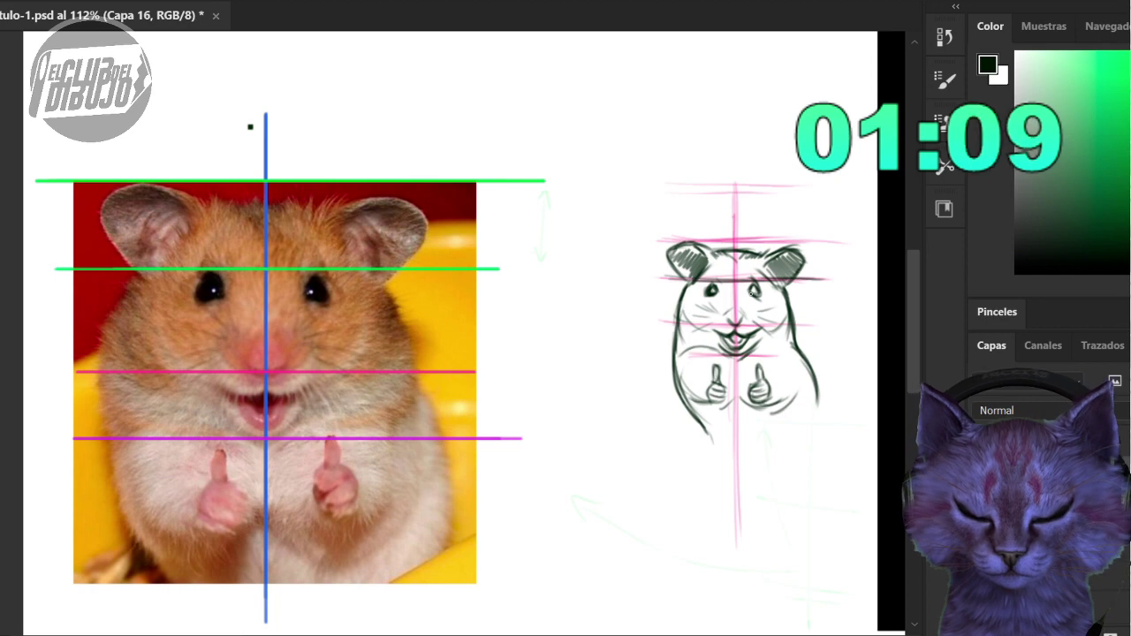
pyautogui.moveTo(753, 287); pyautogui.dragTo(760, 288)
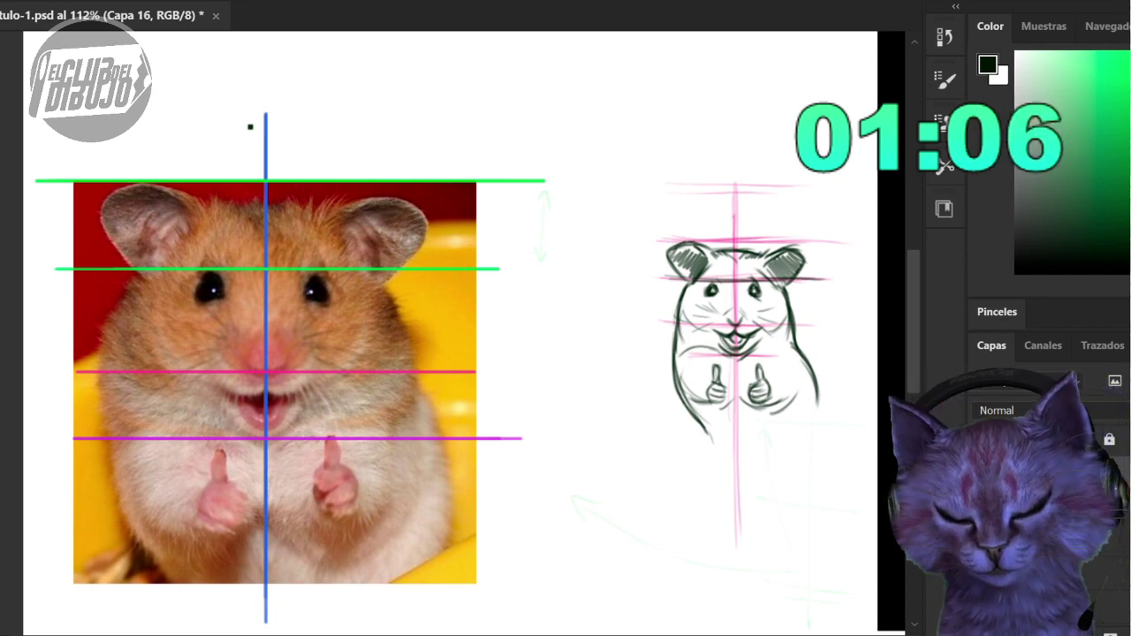
# - Add orange fur strokes across the hamster's forehead, around the eyes and over both cheeks
pyautogui.click(1130, 254)
pyautogui.click(1130, 75)
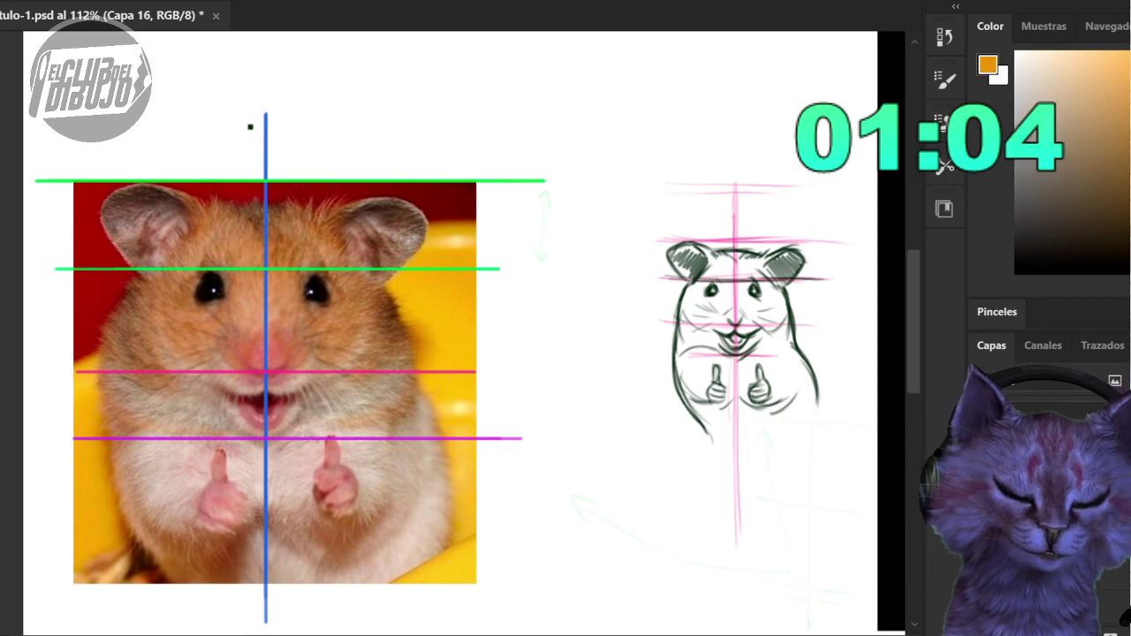
pyautogui.moveTo(725, 312)
pyautogui.mouseDown()
pyautogui.moveTo(691, 303)
pyautogui.moveTo(718, 308)
pyautogui.moveTo(705, 285)
pyautogui.moveTo(716, 271)
pyautogui.moveTo(732, 295)
pyautogui.moveTo(738, 263)
pyautogui.moveTo(744, 284)
pyautogui.moveTo(755, 270)
pyautogui.moveTo(725, 313)
pyautogui.moveTo(719, 301)
pyautogui.moveTo(731, 312)
pyautogui.moveTo(737, 297)
pyautogui.moveTo(741, 312)
pyautogui.moveTo(761, 302)
pyautogui.moveTo(751, 313)
pyautogui.moveTo(761, 317)
pyautogui.moveTo(741, 299)
pyautogui.moveTo(772, 307)
pyautogui.moveTo(777, 286)
pyautogui.moveTo(758, 284)
pyautogui.moveTo(765, 268)
pyautogui.moveTo(753, 268)
pyautogui.moveTo(767, 259)
pyautogui.moveTo(722, 256)
pyautogui.mouseUp()
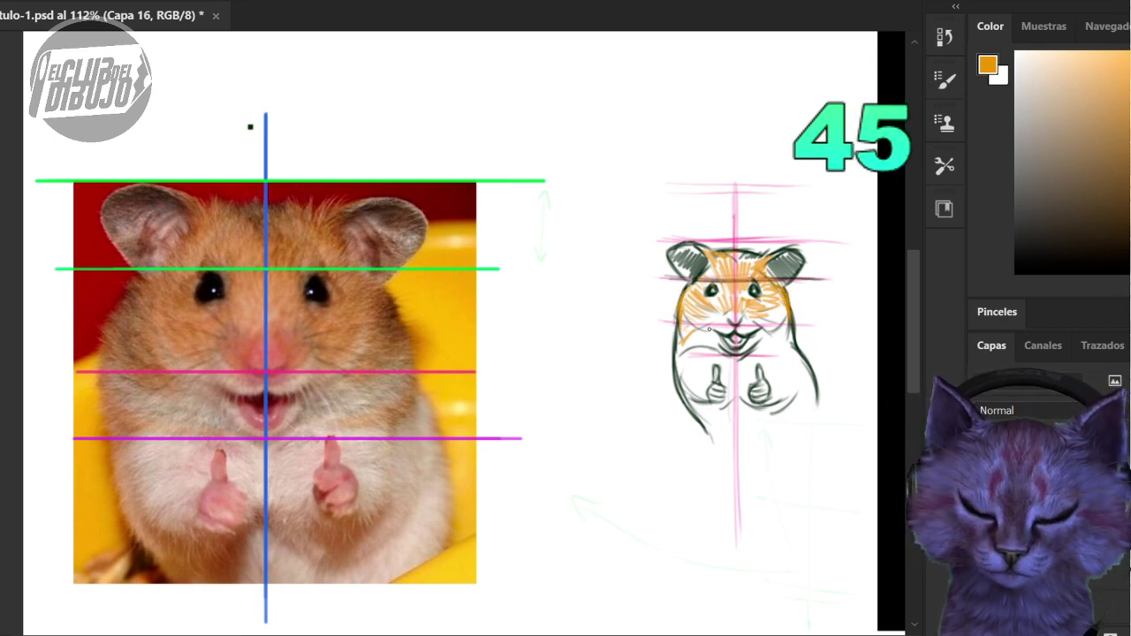
# - Colour the hamster's open mouth with a red-orange tongue and a dark reddish-brown interior
pyautogui.click(1130, 265)
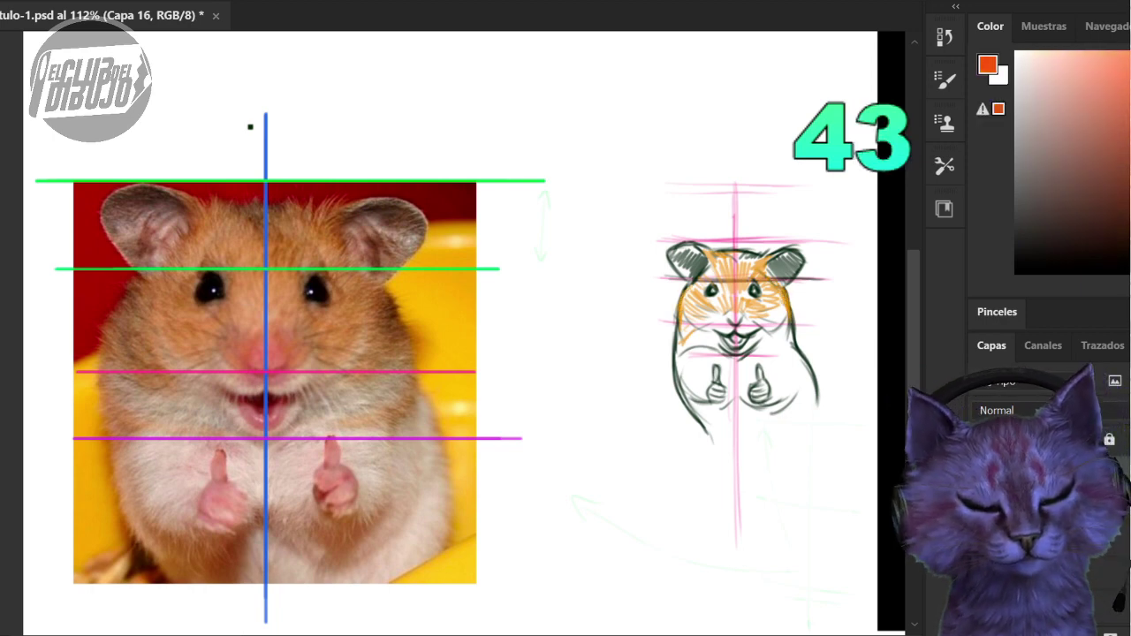
pyautogui.moveTo(1130, 64); pyautogui.dragTo(1126, 77)
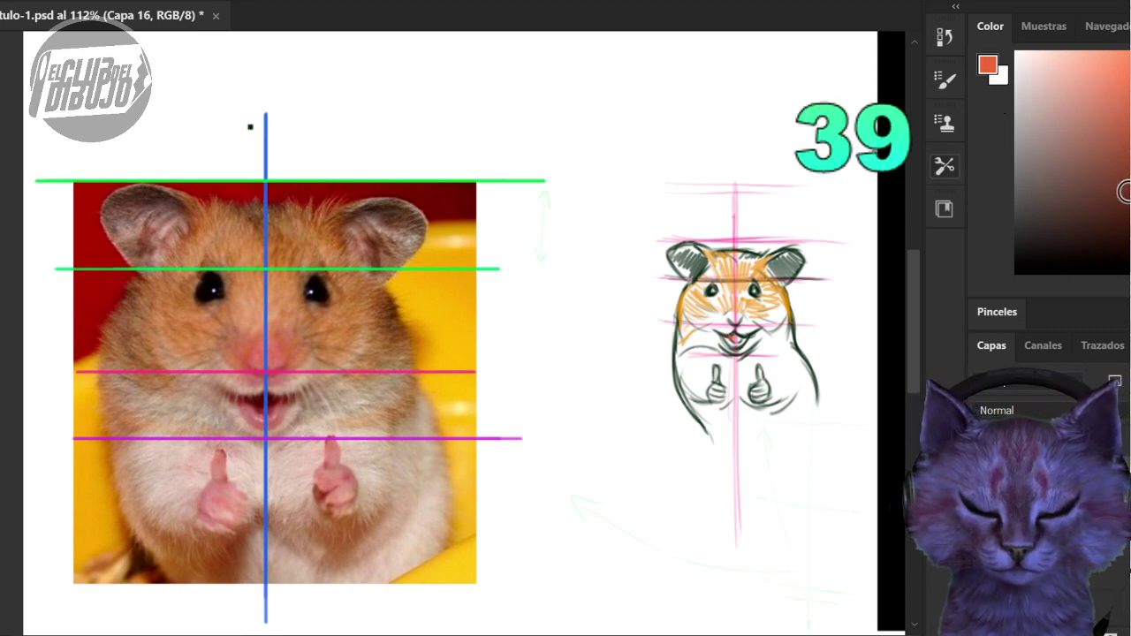
pyautogui.click(1128, 192)
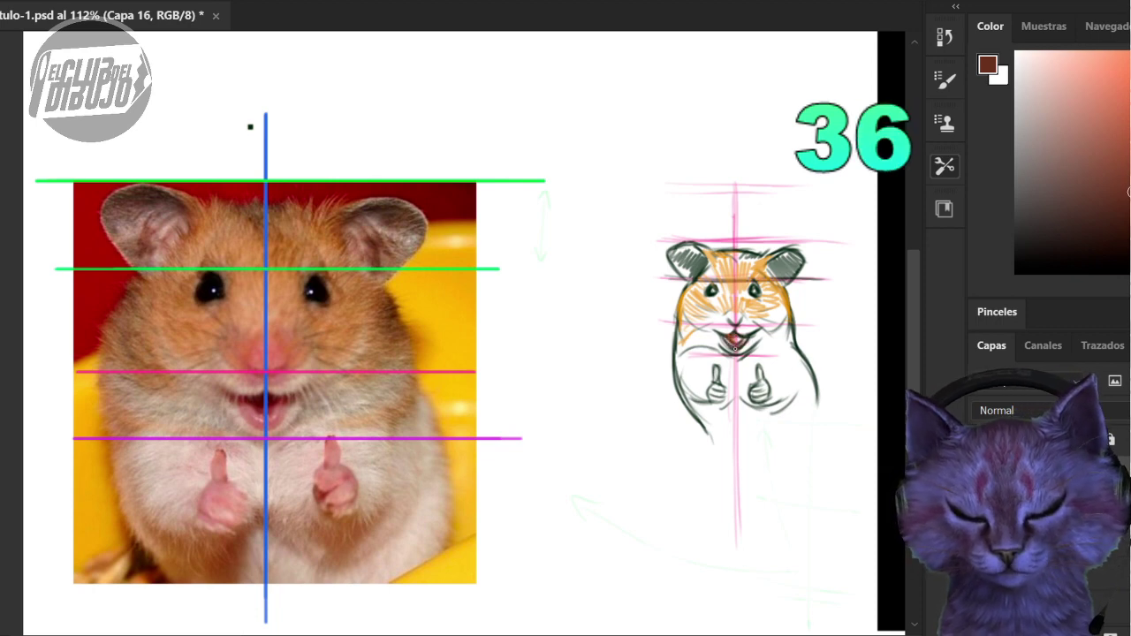
# - Shade beneath both paws and along the chest below the chin with pale pink strokes
pyautogui.click(1057, 86)
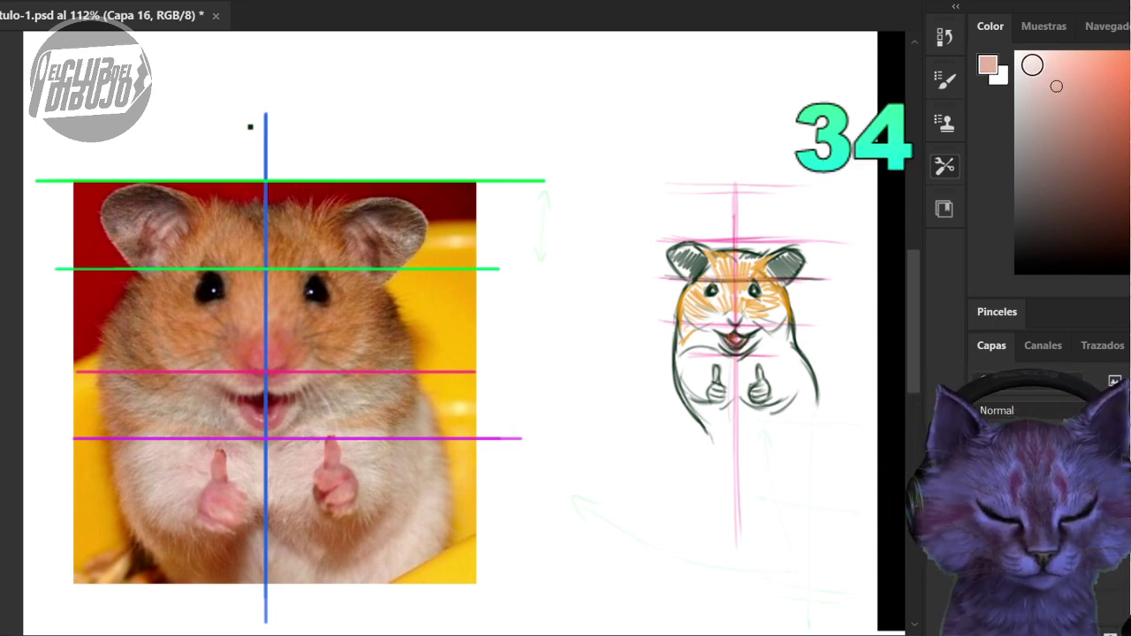
pyautogui.moveTo(751, 409); pyautogui.dragTo(765, 408)
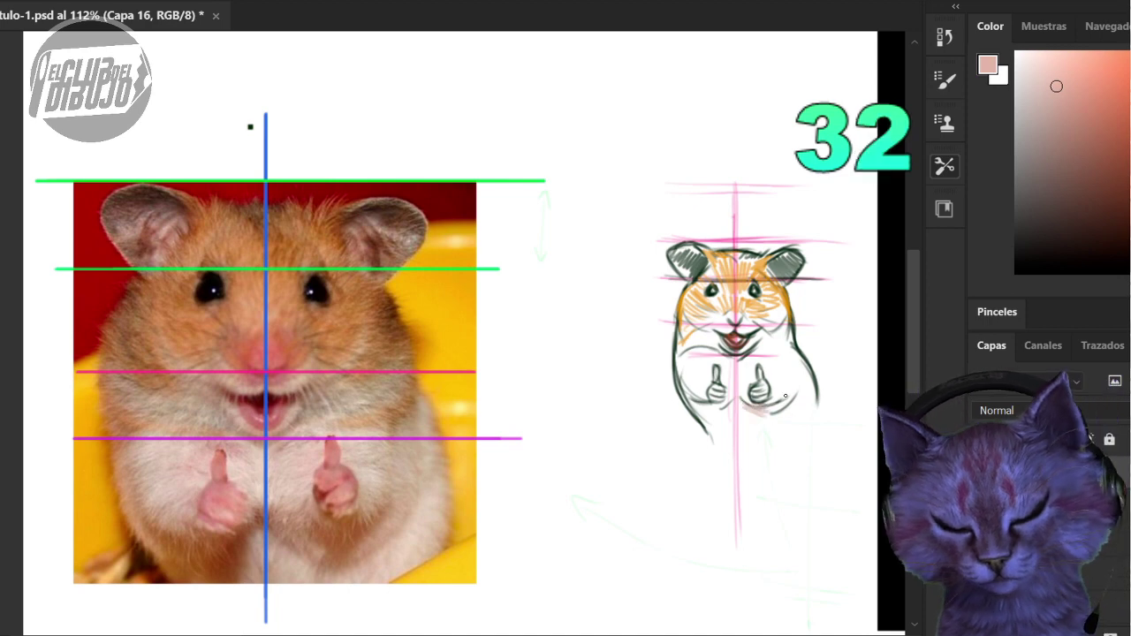
pyautogui.moveTo(696, 411)
pyautogui.mouseDown()
pyautogui.moveTo(721, 405)
pyautogui.moveTo(704, 413)
pyautogui.mouseUp()
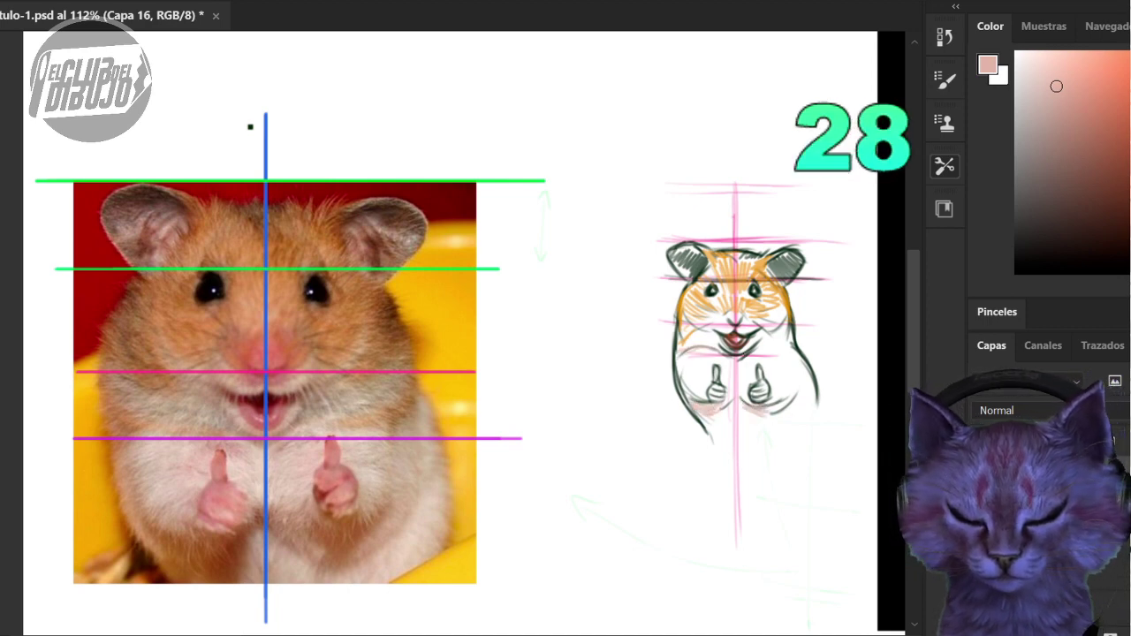
pyautogui.moveTo(744, 354); pyautogui.dragTo(797, 347)
# - Draw a red-orange vertical axis above the hamster's head, two long side guides to its left, and arched lines comparing their distances
pyautogui.click(1128, 161)
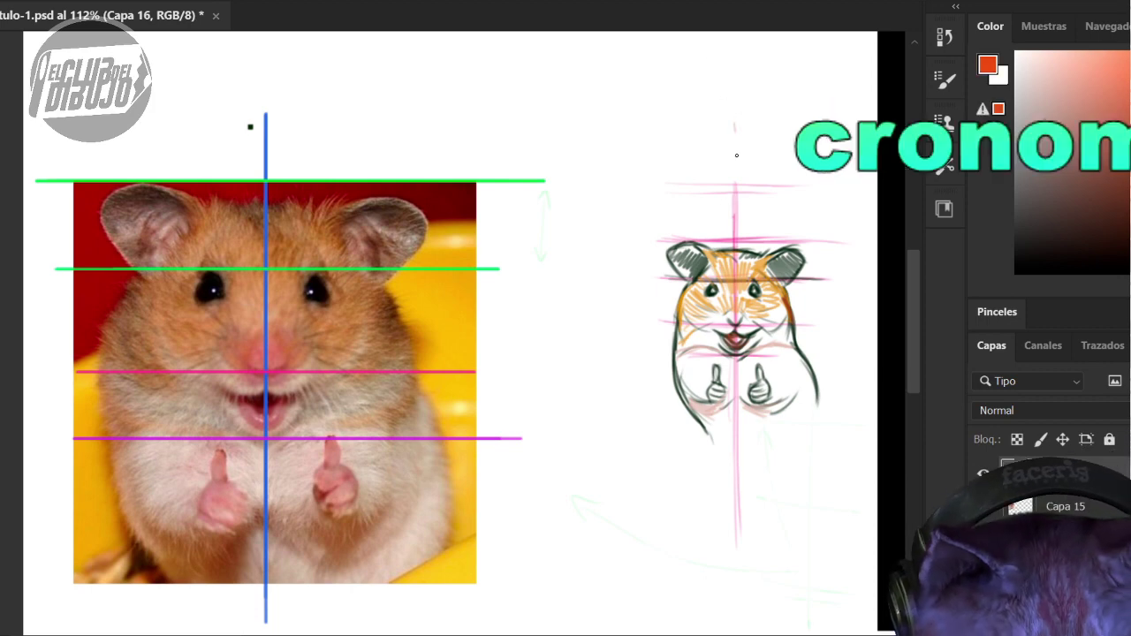
pyautogui.moveTo(736, 155); pyautogui.dragTo(735, 308)
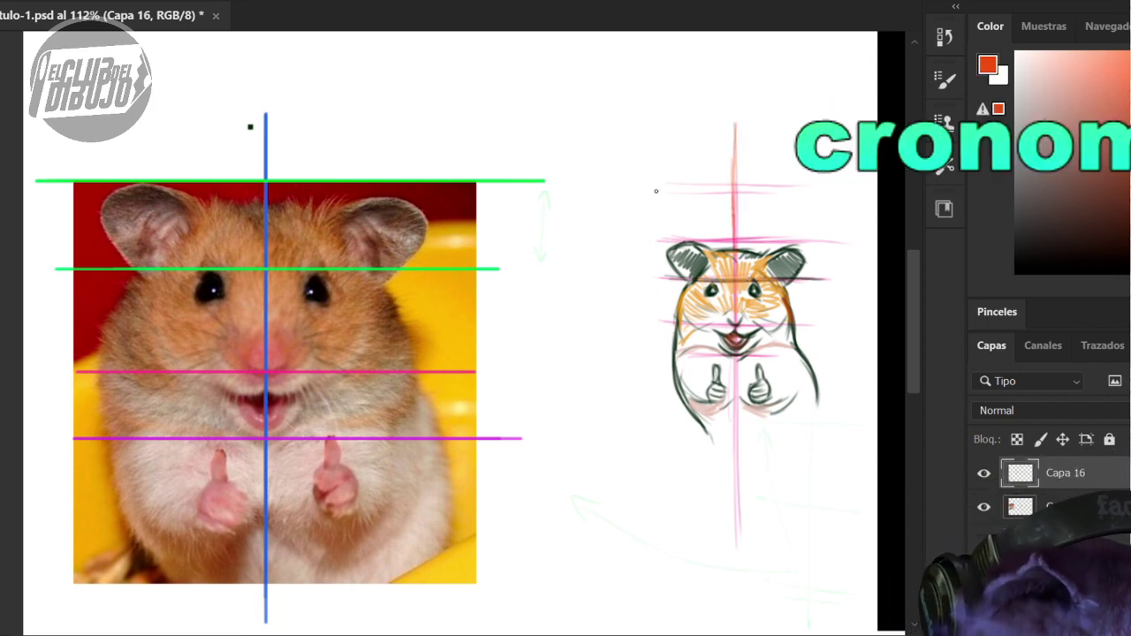
pyautogui.moveTo(655, 161); pyautogui.dragTo(664, 315)
pyautogui.moveTo(656, 204)
pyautogui.mouseDown()
pyautogui.moveTo(683, 192)
pyautogui.moveTo(610, 239)
pyautogui.moveTo(604, 228)
pyautogui.moveTo(616, 325)
pyautogui.mouseUp()
pyautogui.moveTo(610, 171); pyautogui.dragTo(621, 362)
pyautogui.moveTo(737, 201)
pyautogui.mouseDown()
pyautogui.moveTo(796, 212)
pyautogui.moveTo(785, 224)
pyautogui.mouseUp()
# - Reinforce the outer left guide and the start of the distance arc with dark reddish-brown strokes
pyautogui.click(1127, 187)
pyautogui.moveTo(601, 214); pyautogui.dragTo(606, 288)
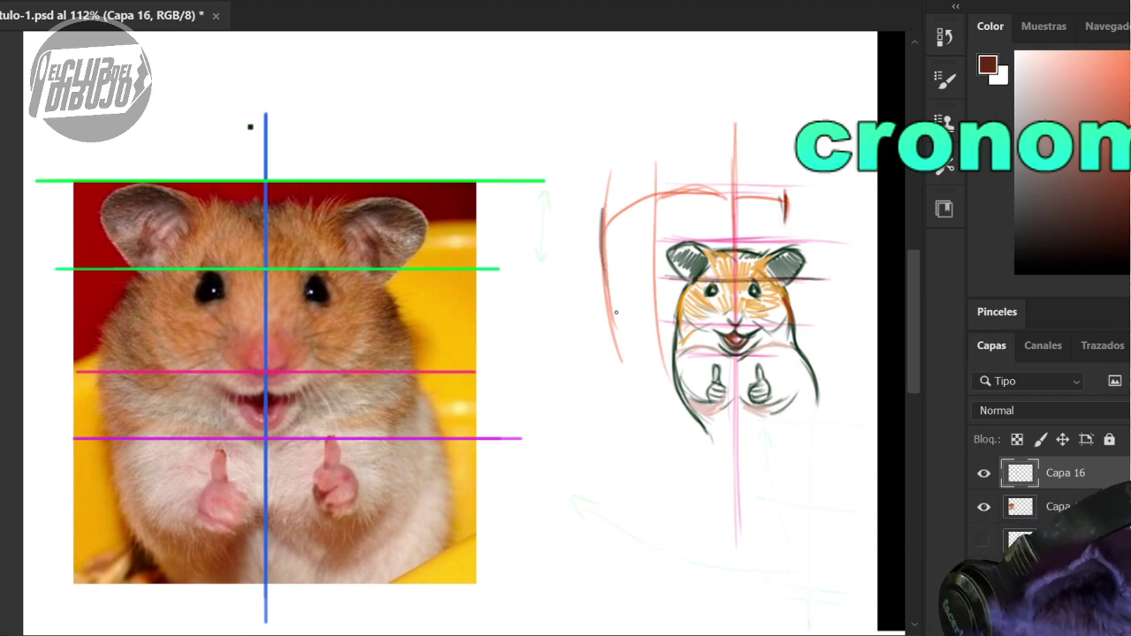
pyautogui.moveTo(599, 242); pyautogui.dragTo(651, 201)
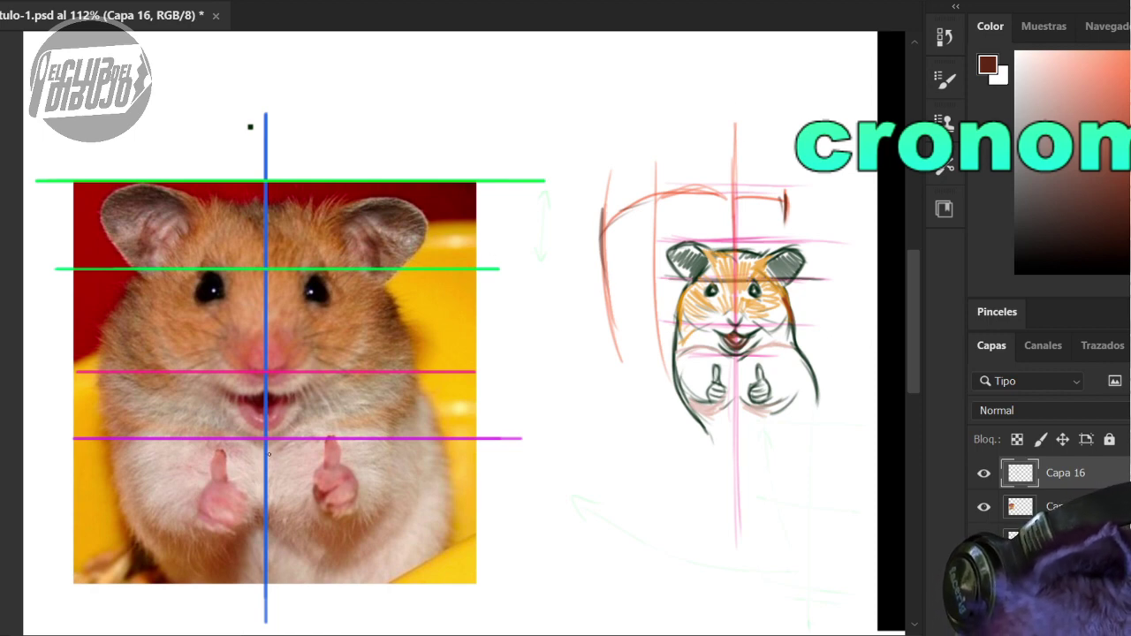